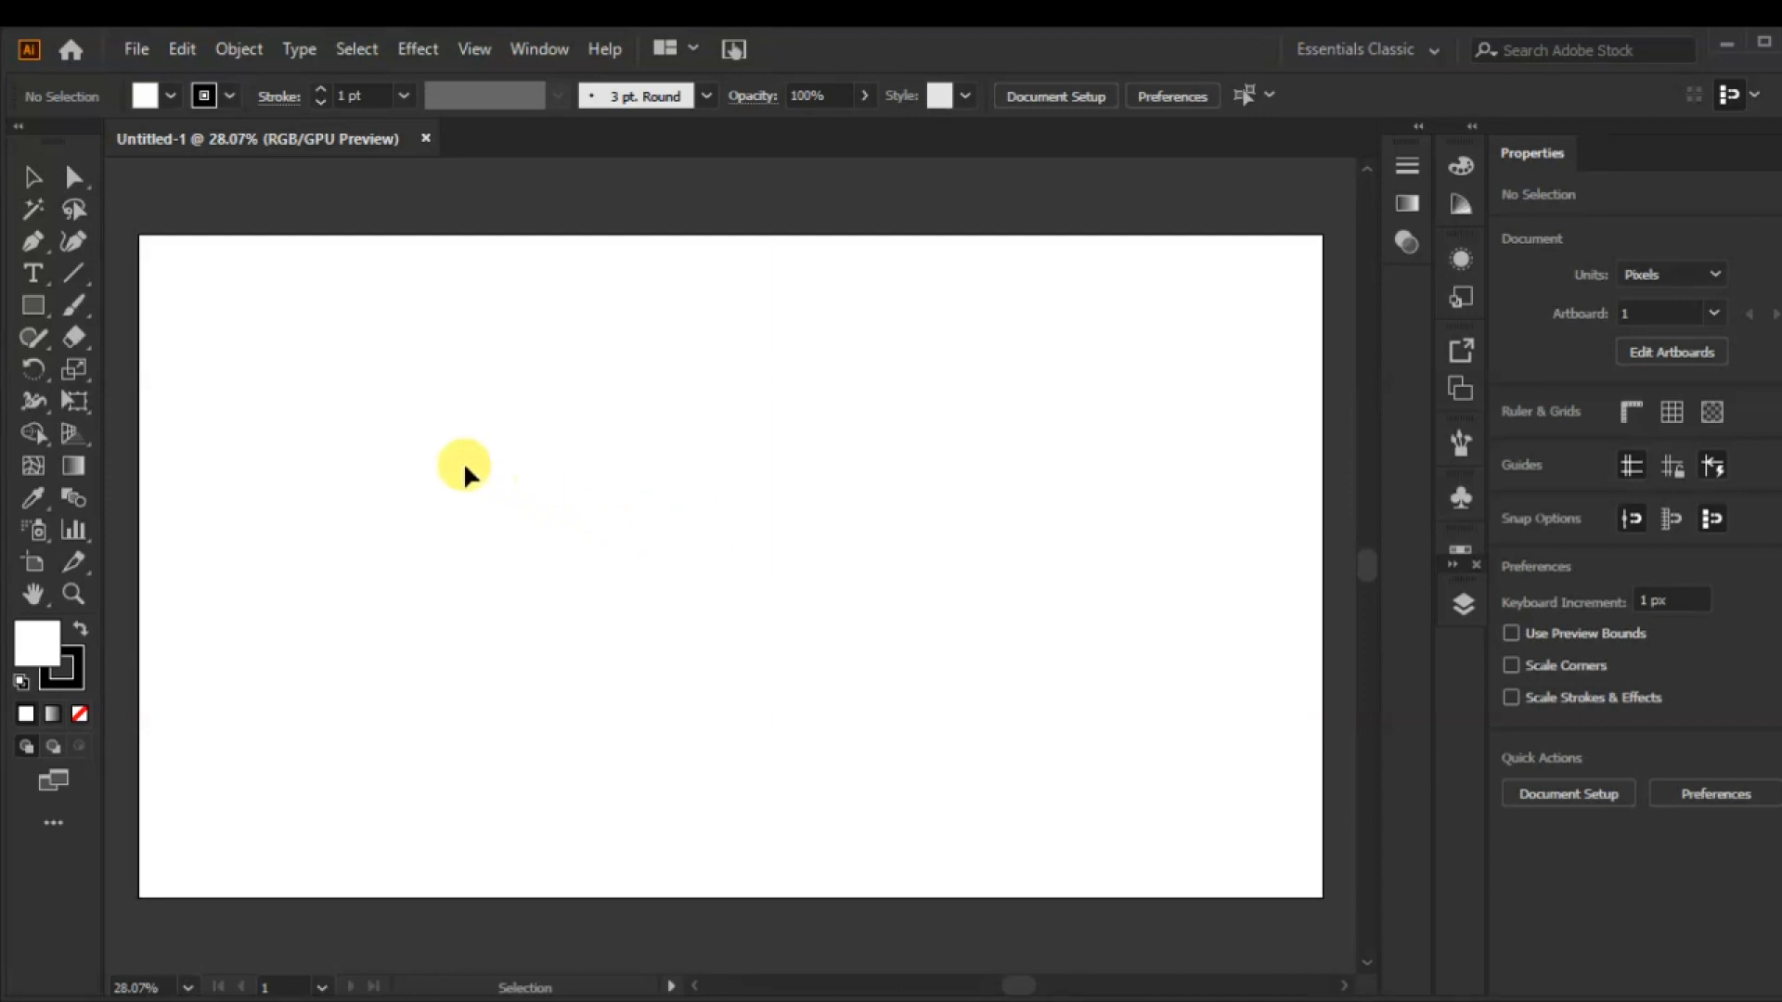
- Draw a circle about 870 px in diameter from the centre of the artboard and fill it with black
{"action": "left_click", "coordinate": [35, 306]}
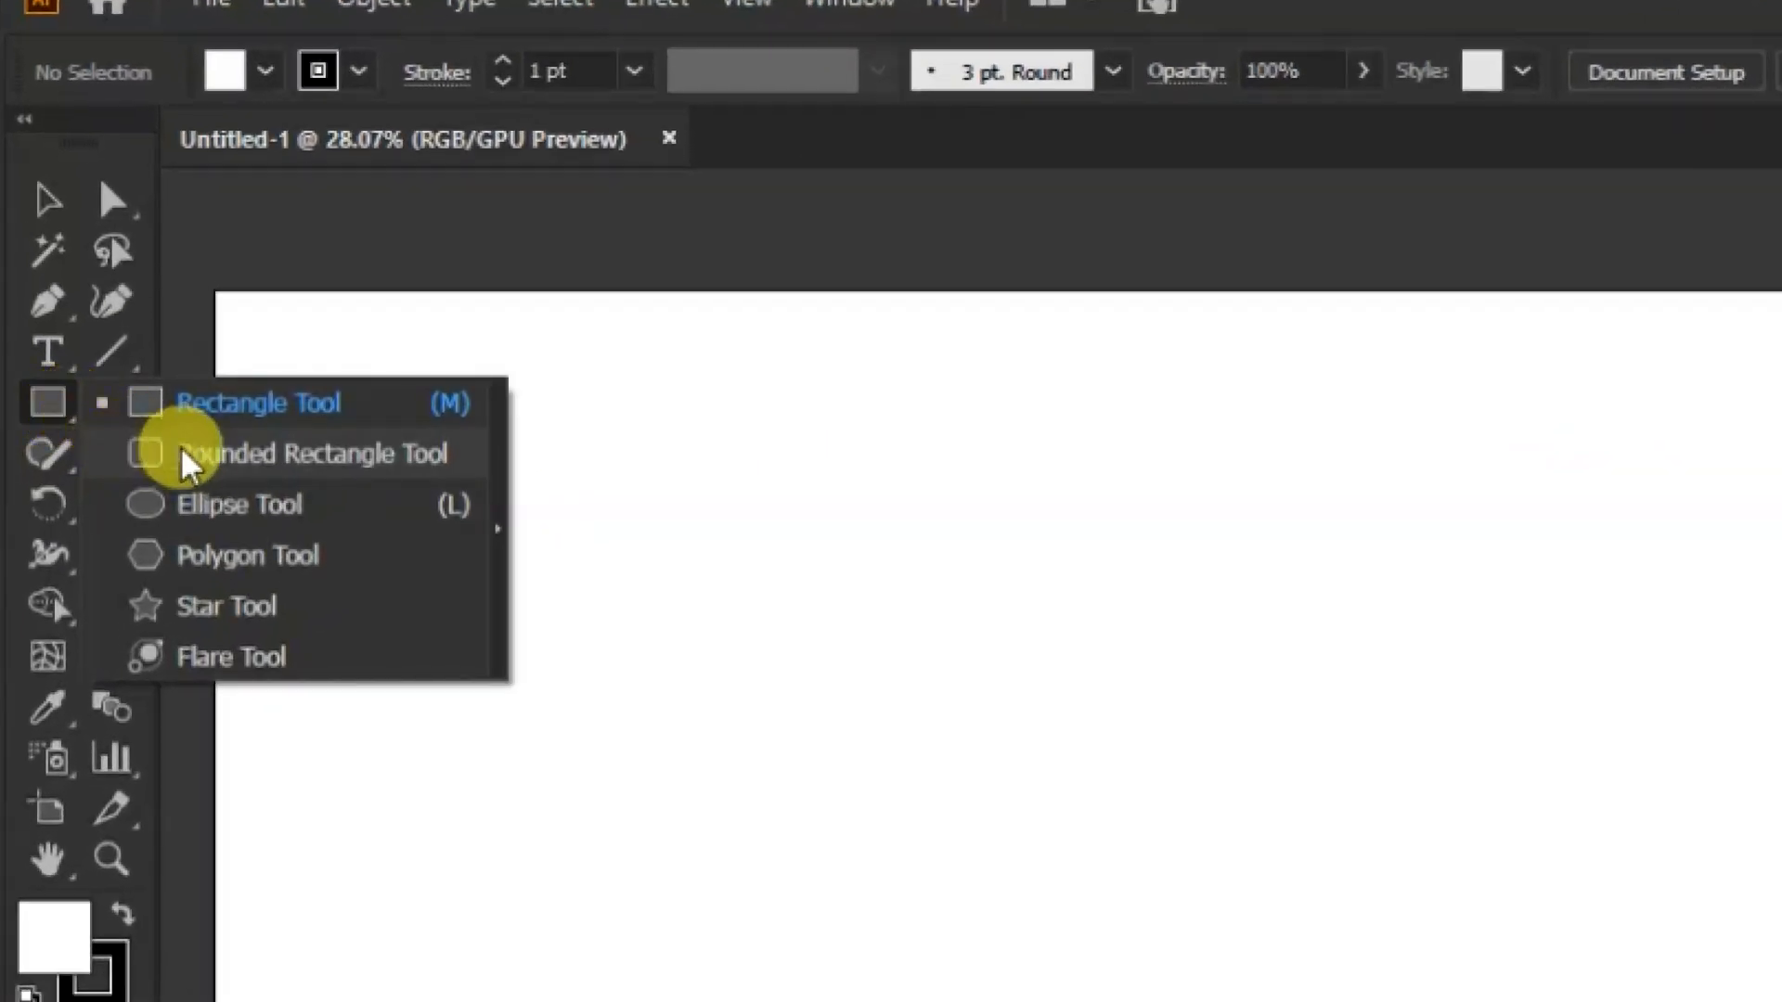
{"action": "left_click", "coordinate": [259, 513]}
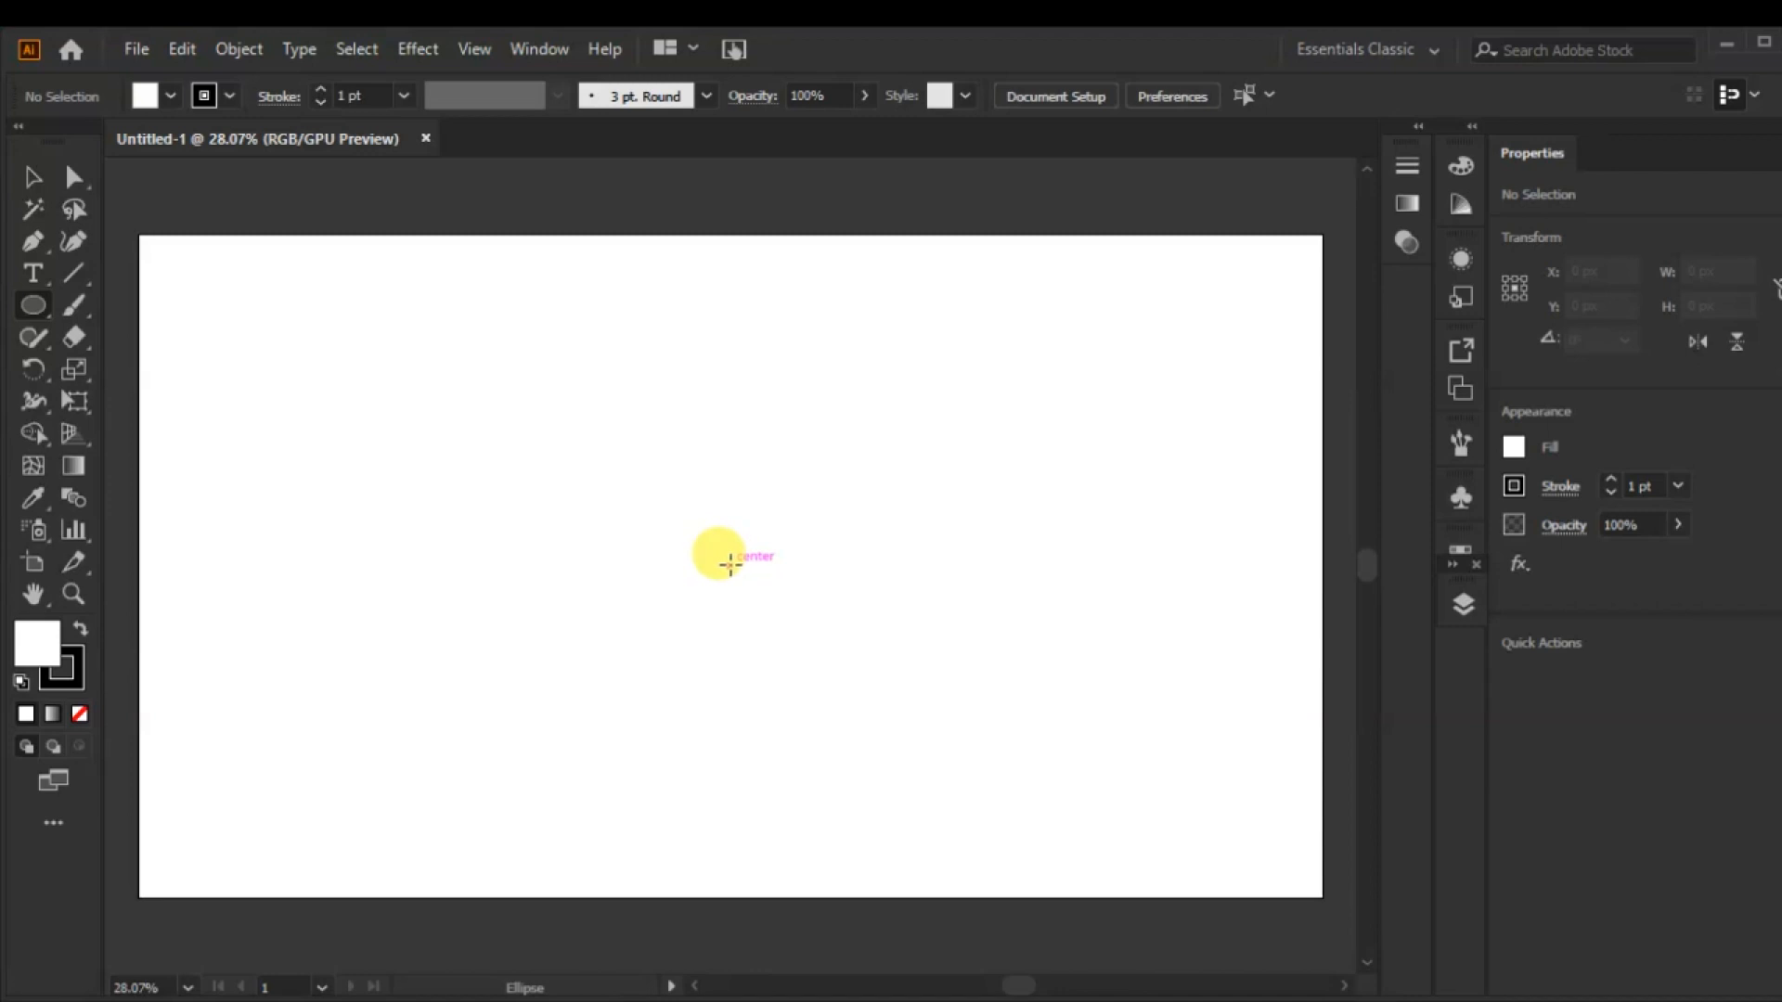
{"action": "left_click_drag", "start_coordinate": [730, 564], "coordinate": [953, 833]}
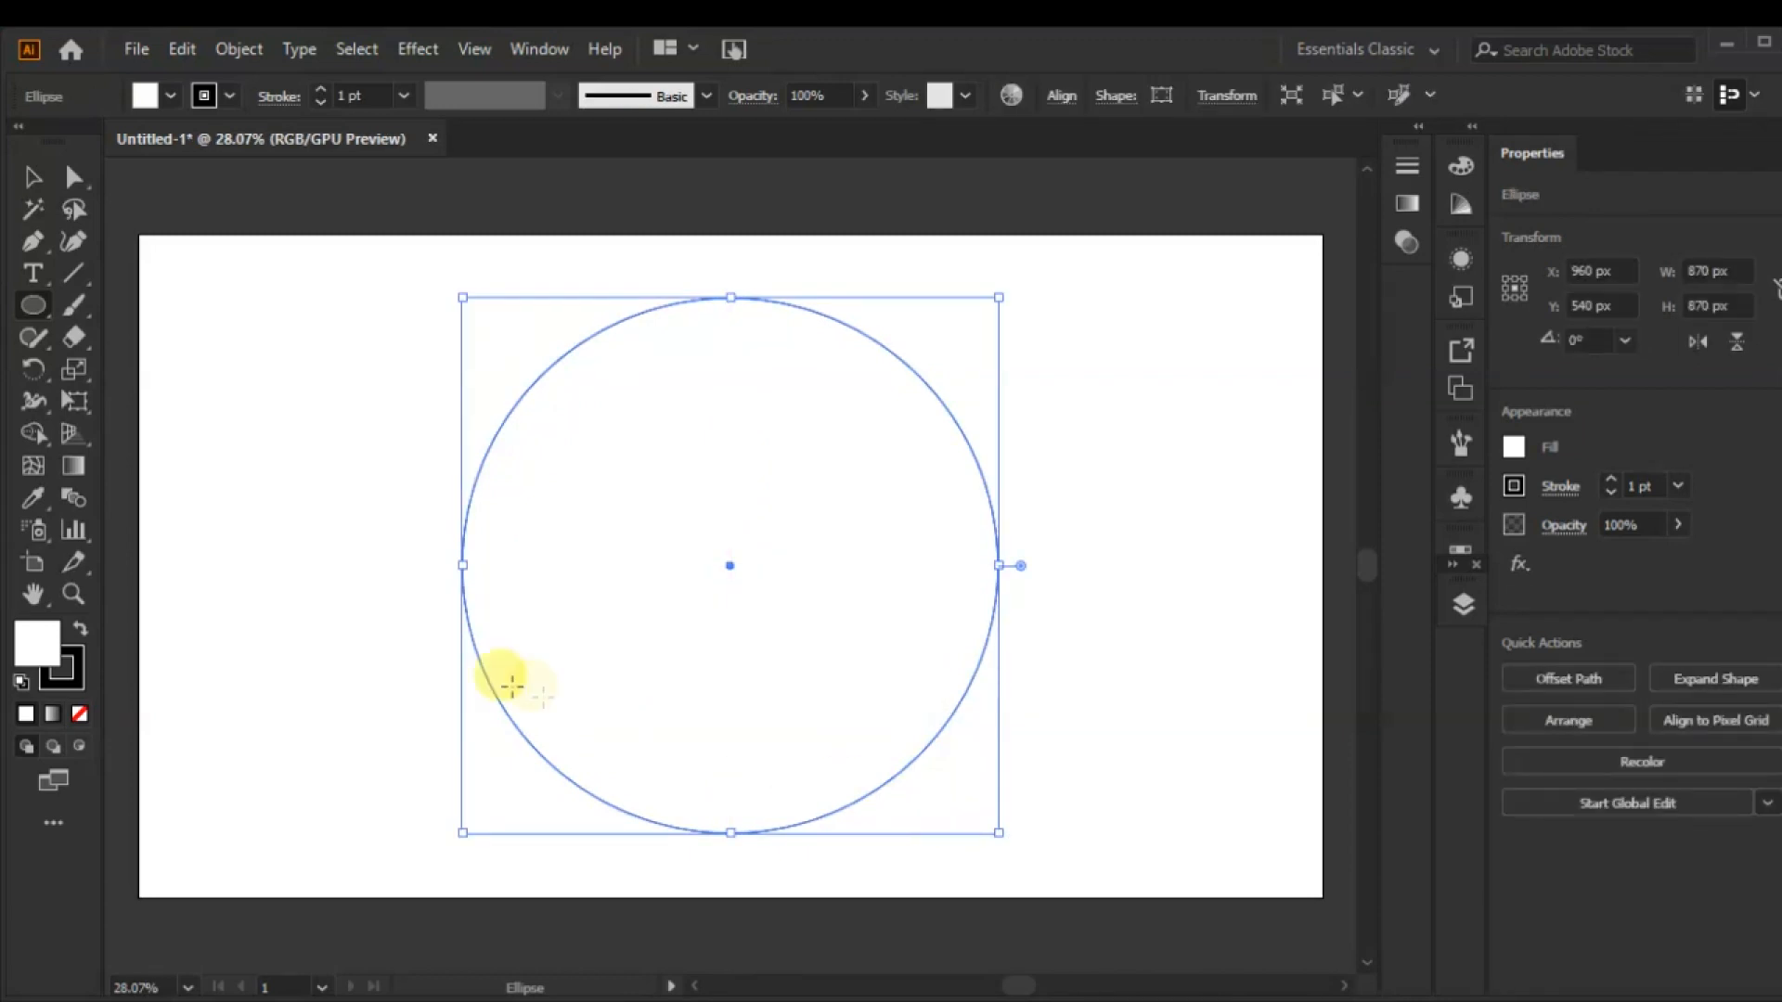
{"action": "left_click", "coordinate": [173, 98]}
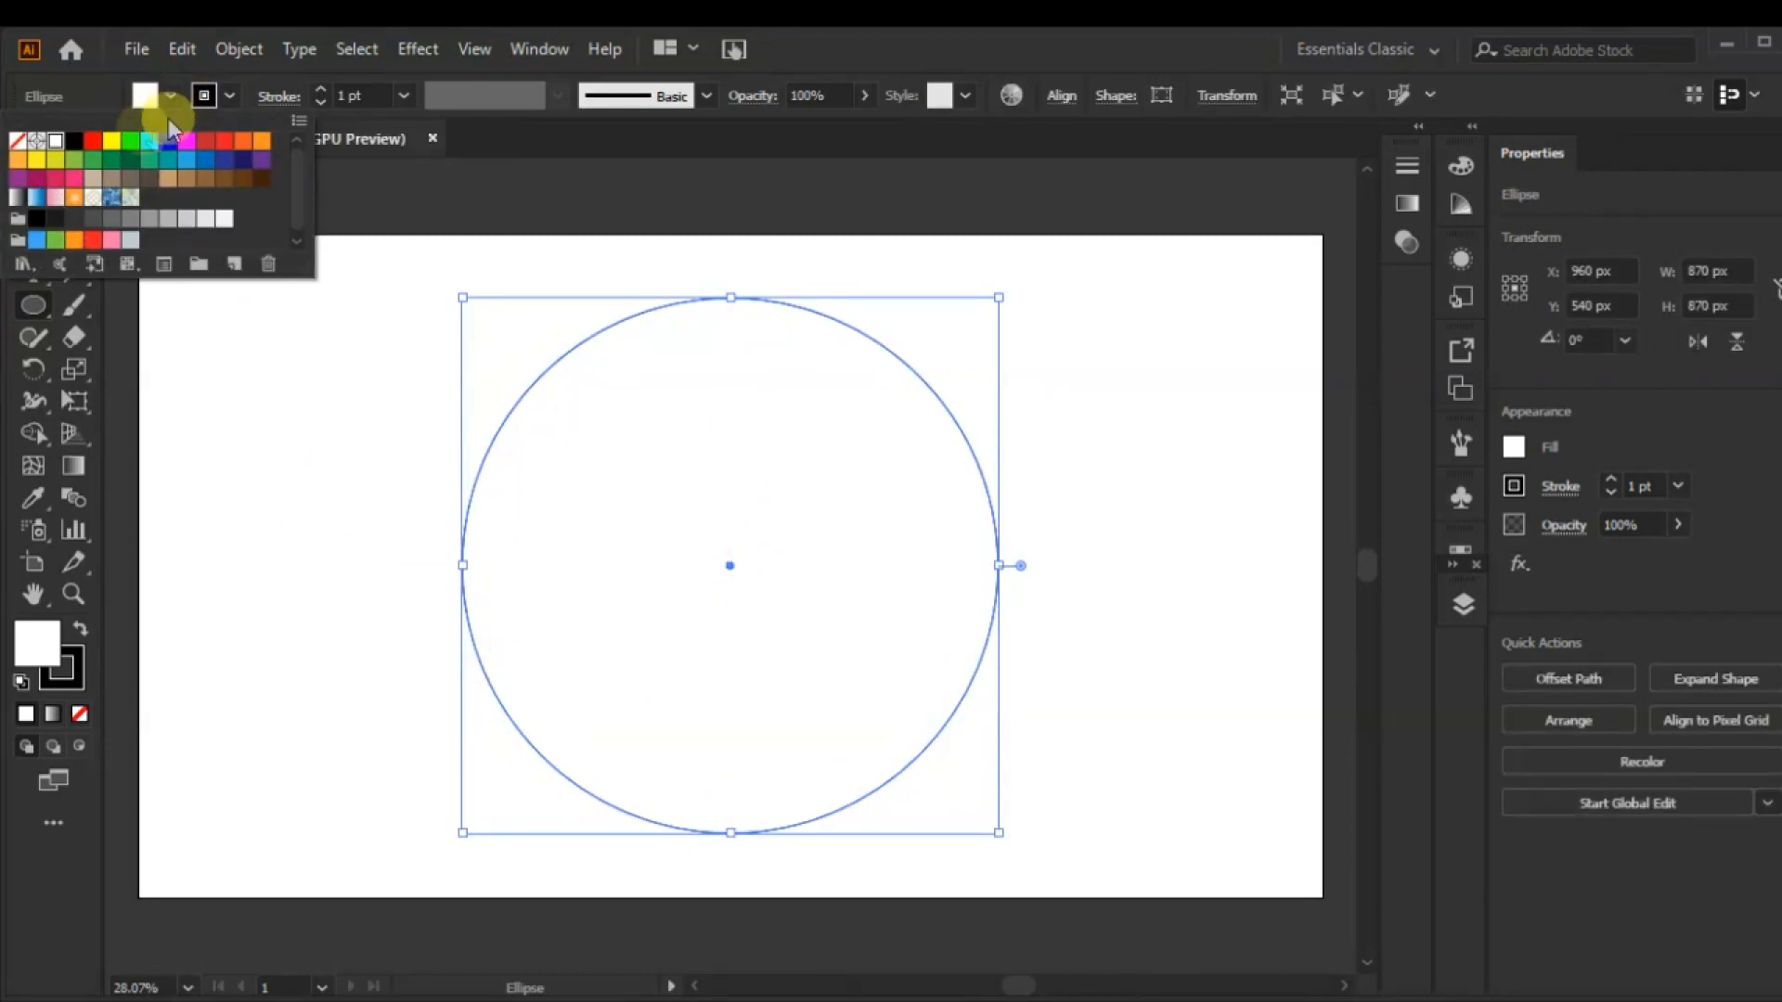
{"action": "left_click", "coordinate": [74, 140]}
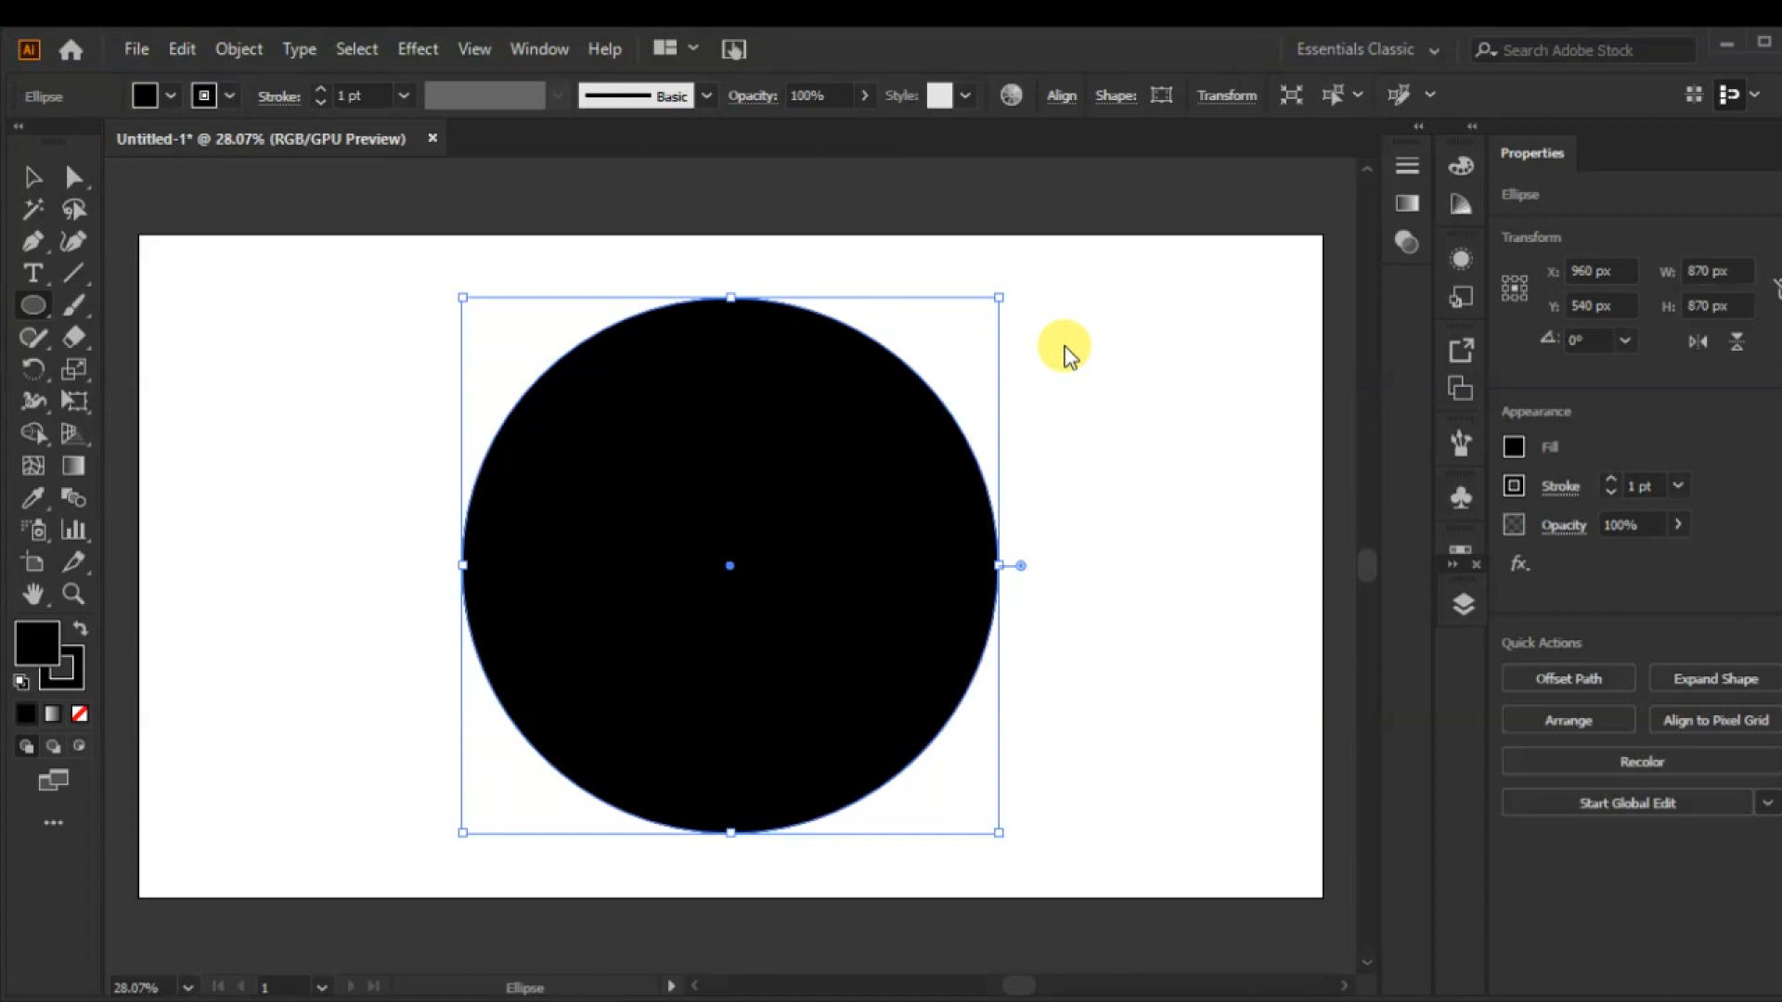
- Apply a Zig Zag effect to the circle with absolute size 8 px, 22 ridges per segment and smooth points
{"action": "left_click", "coordinate": [409, 54]}
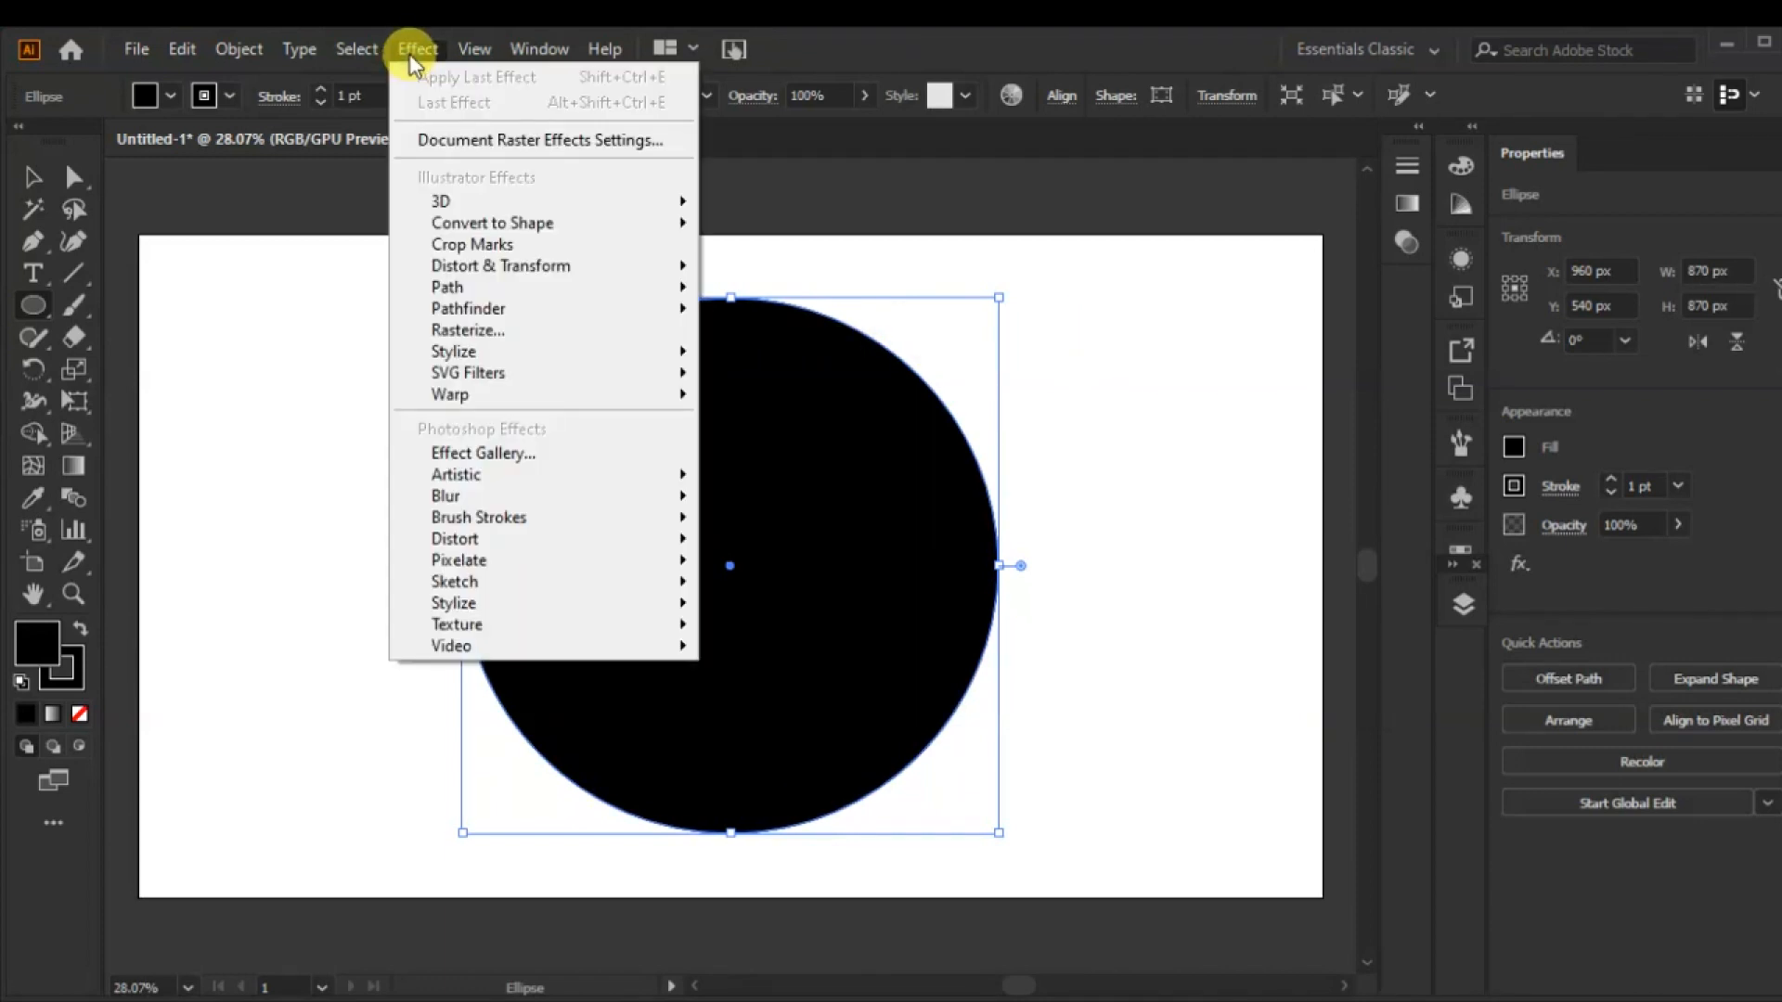
{"action": "mouse_move", "coordinate": [482, 267]}
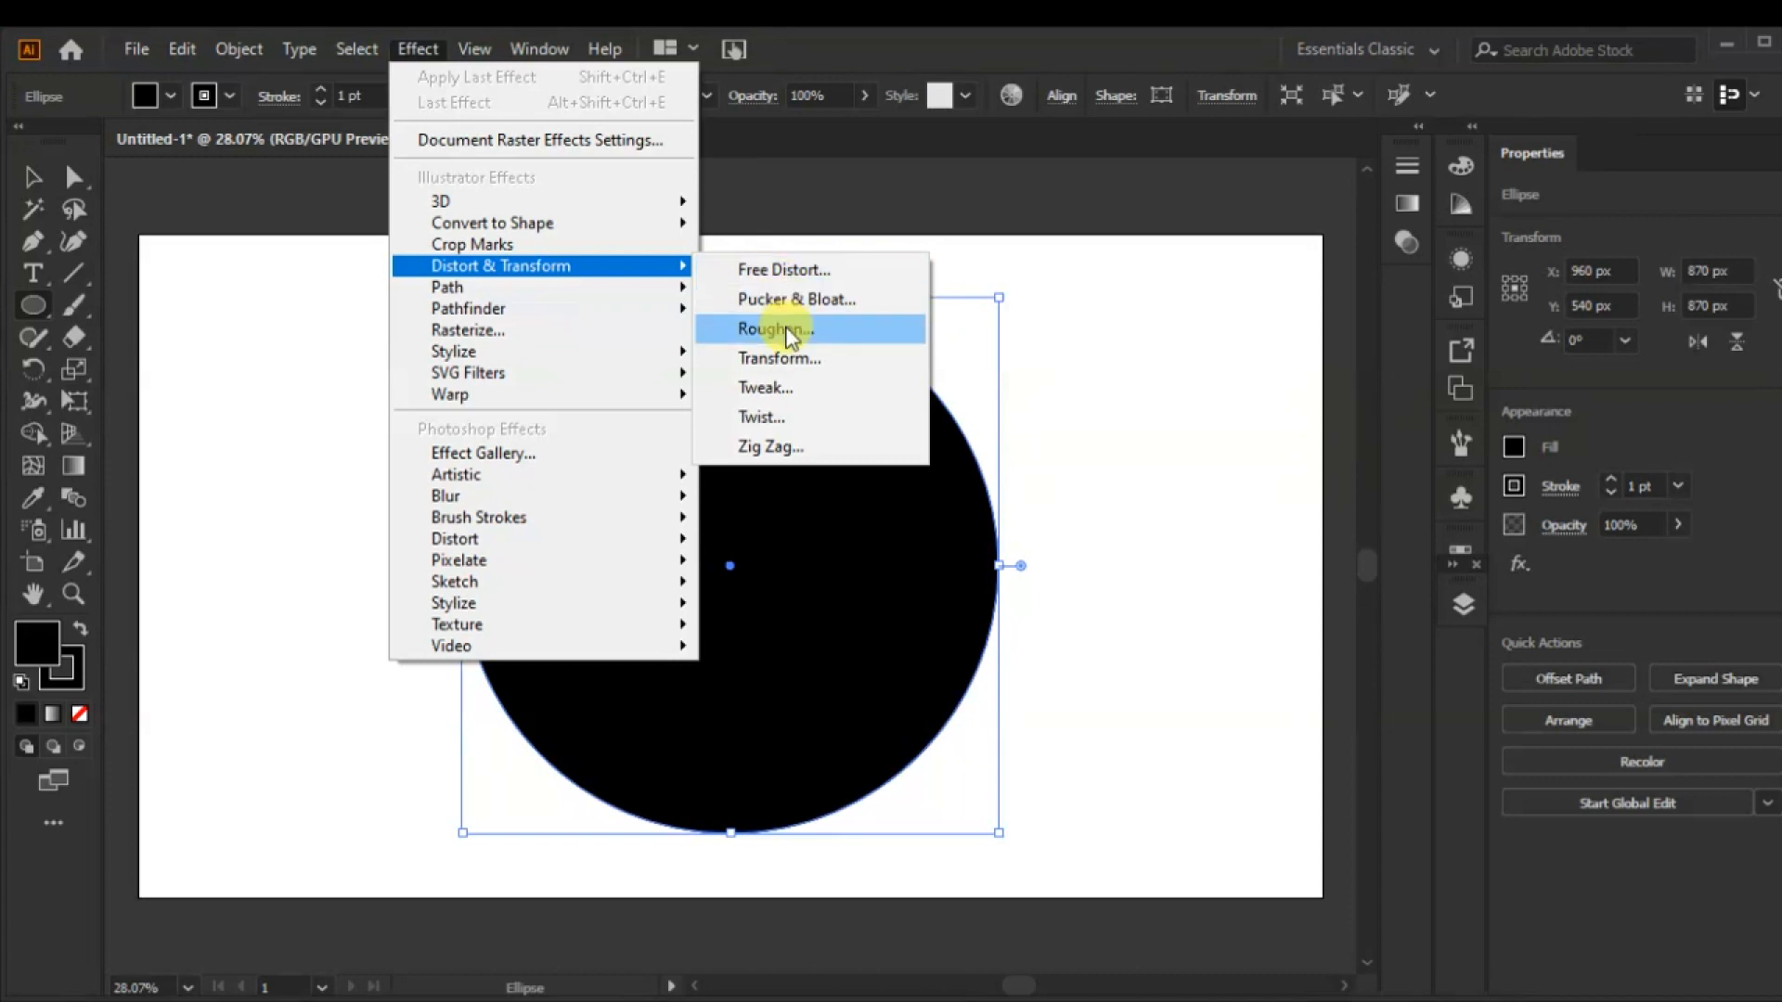
{"action": "left_click", "coordinate": [782, 449]}
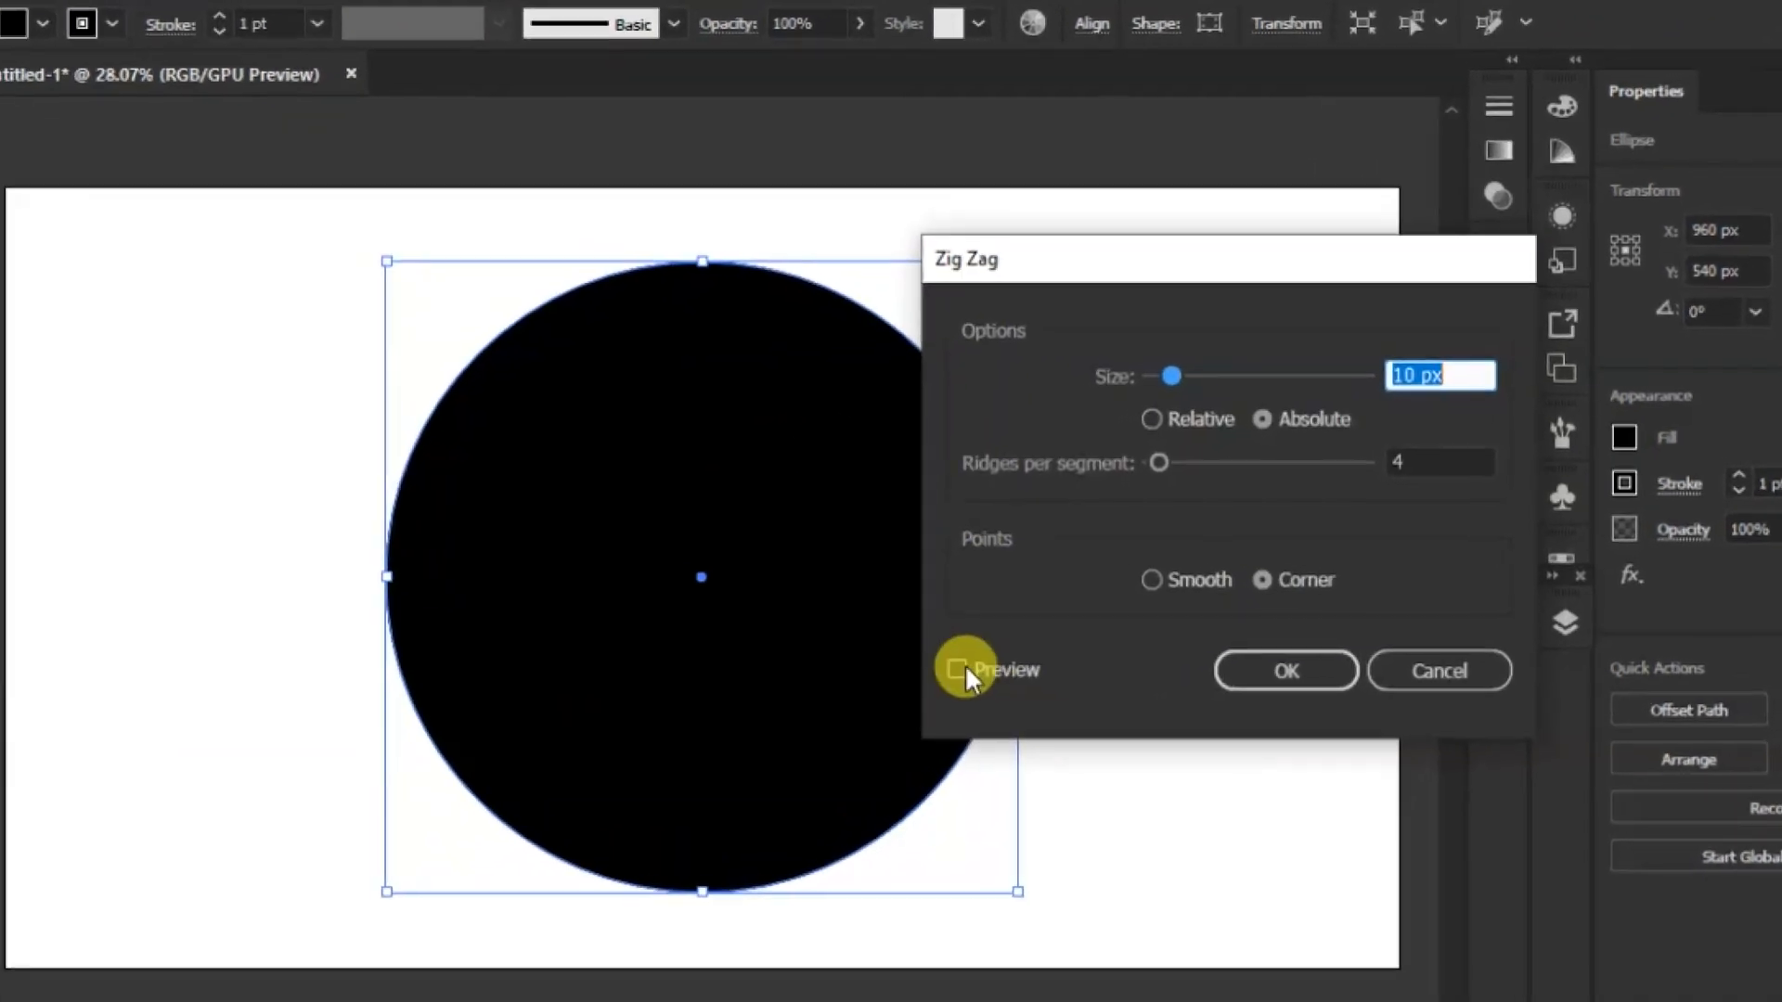
{"action": "left_click", "coordinate": [953, 658]}
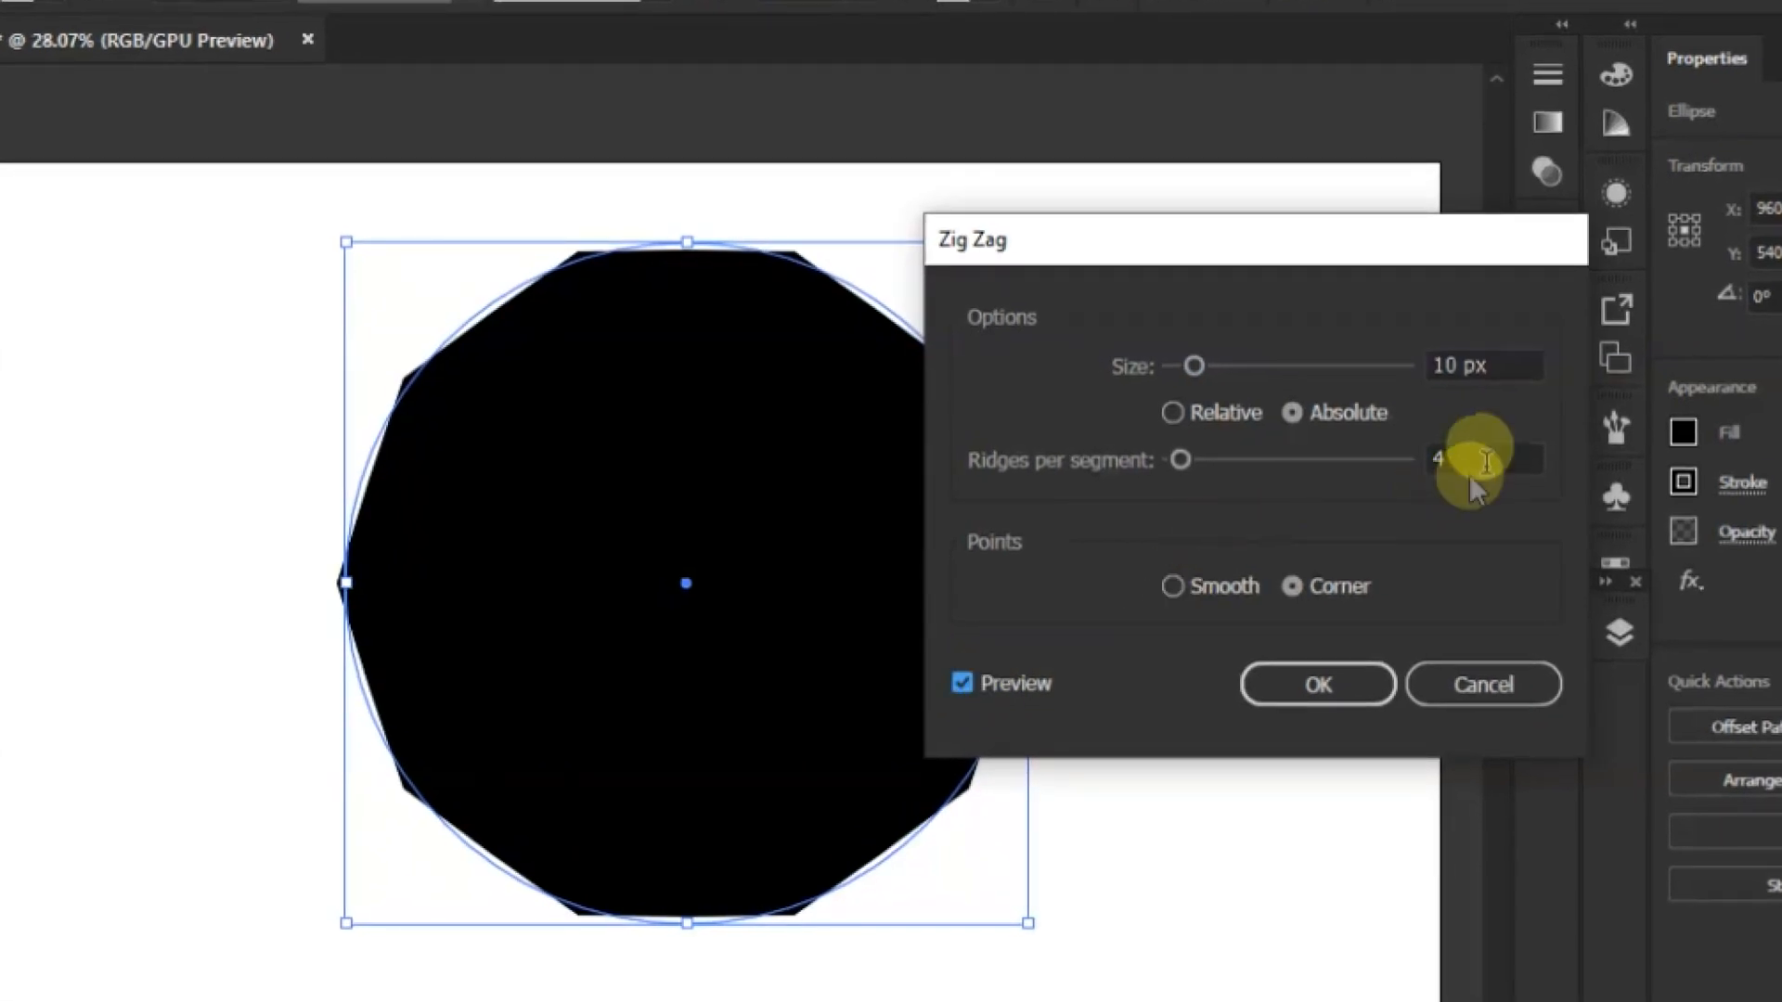
{"action": "scroll", "coordinate": [1483, 455], "scroll_direction": "up", "scroll_amount": 13}
{"action": "scroll", "coordinate": [1485, 455], "scroll_direction": "up", "scroll_amount": 5}
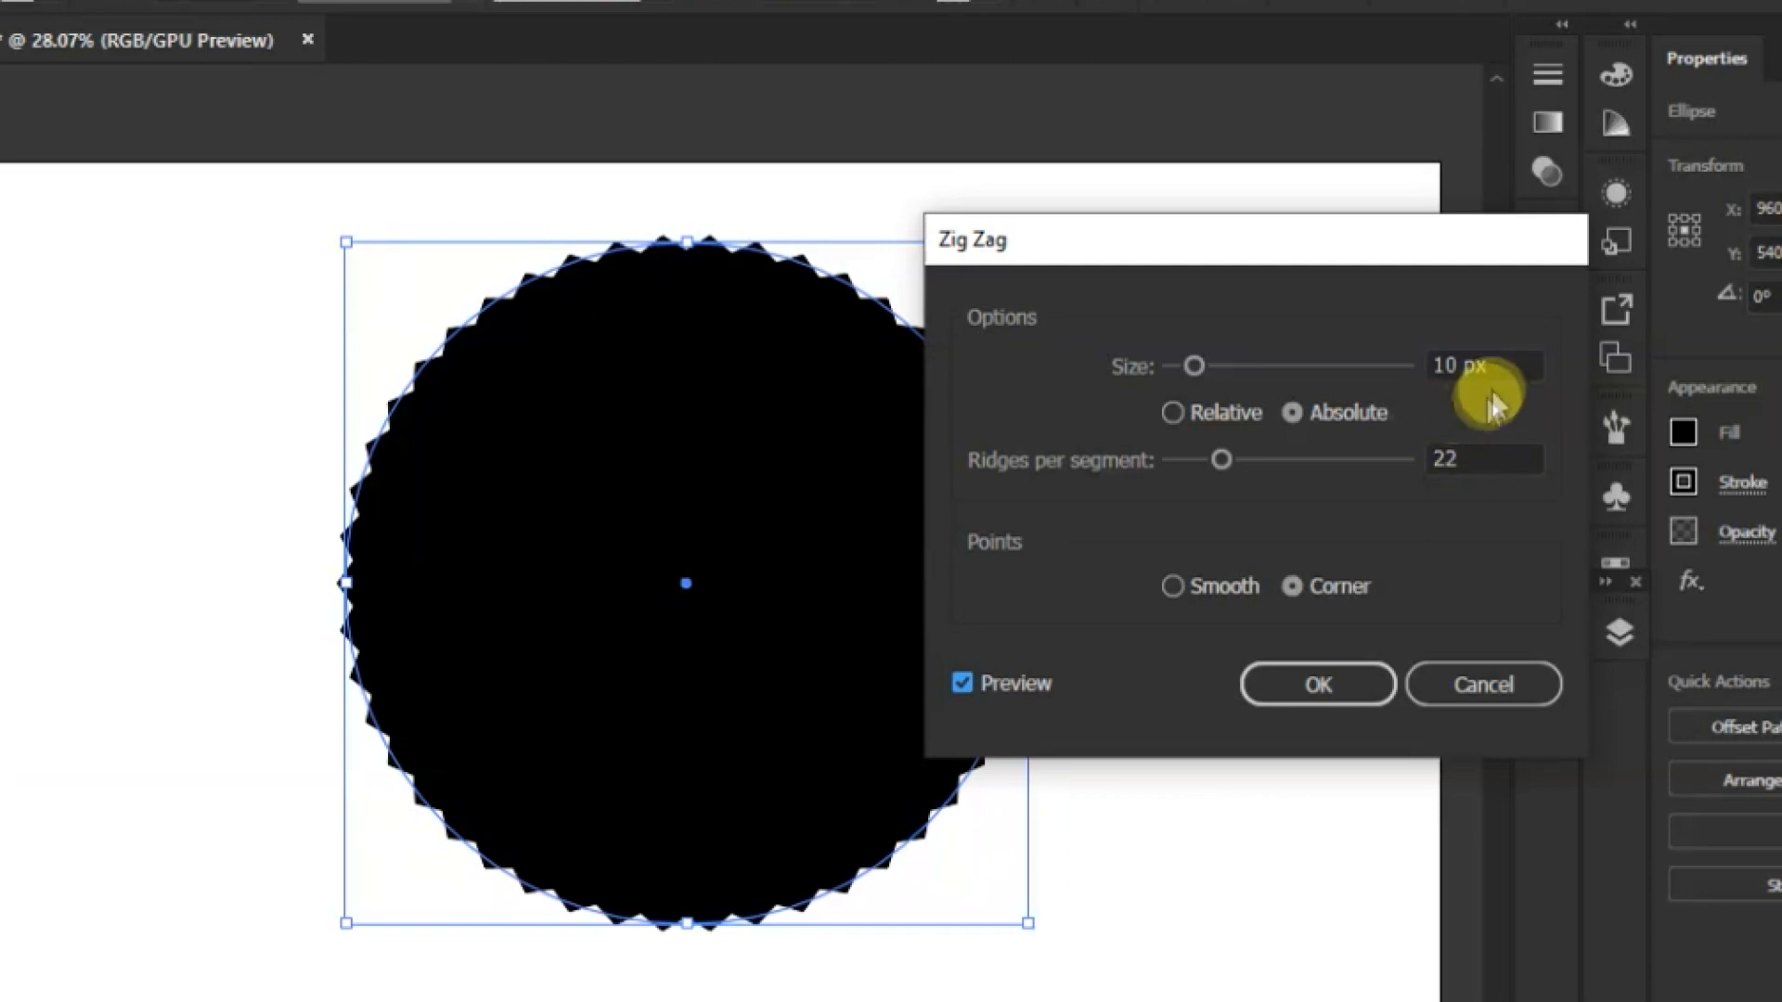
{"action": "scroll", "coordinate": [1510, 367], "scroll_direction": "up", "scroll_amount": 6}
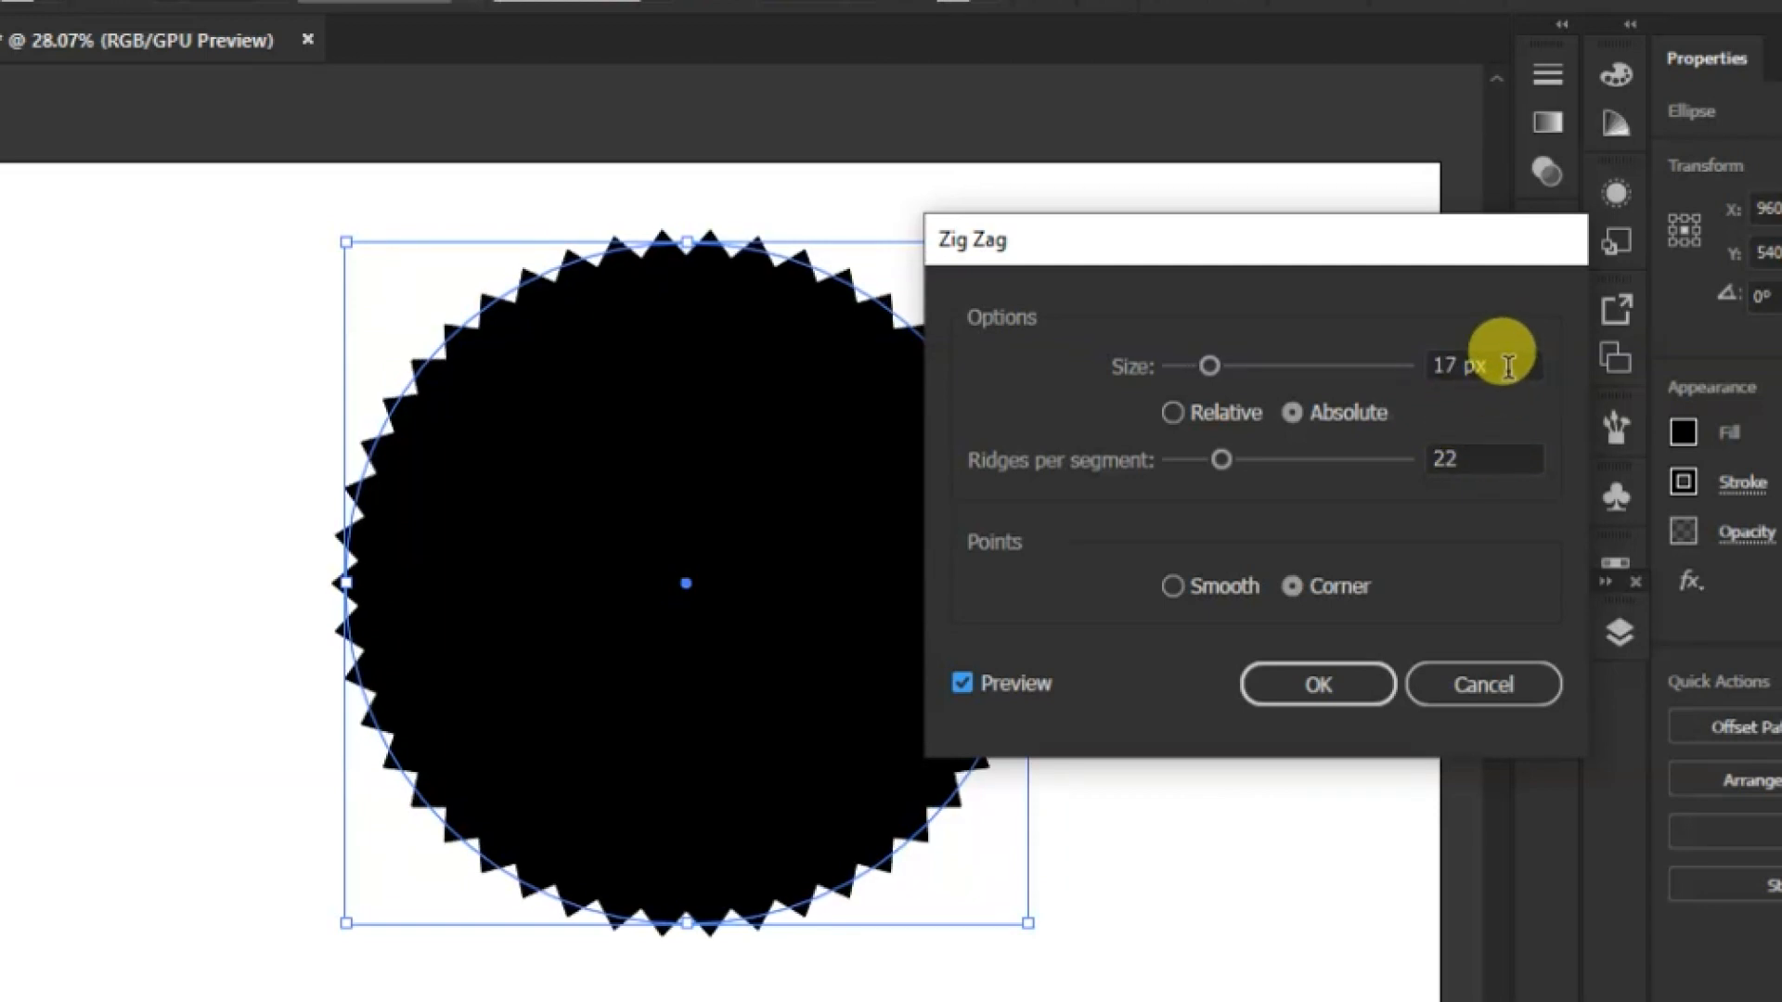
{"action": "left_click", "coordinate": [1172, 587]}
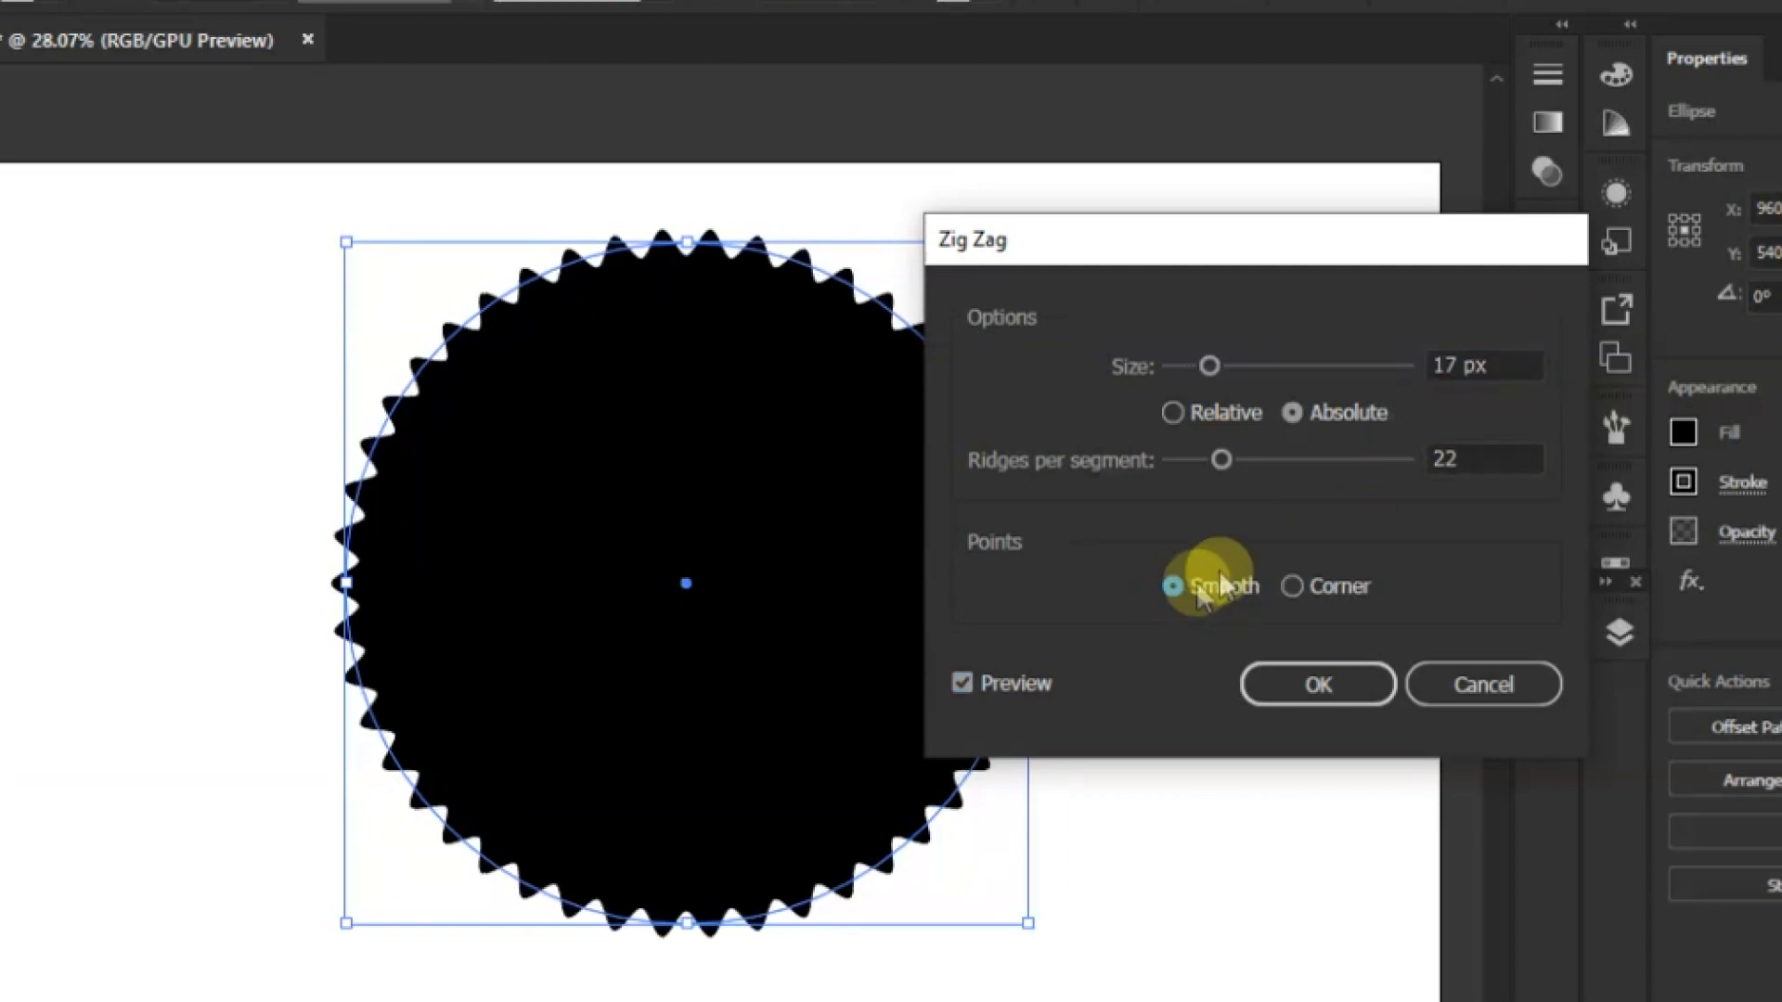
{"action": "scroll", "coordinate": [1500, 364], "scroll_direction": "down", "scroll_amount": 10}
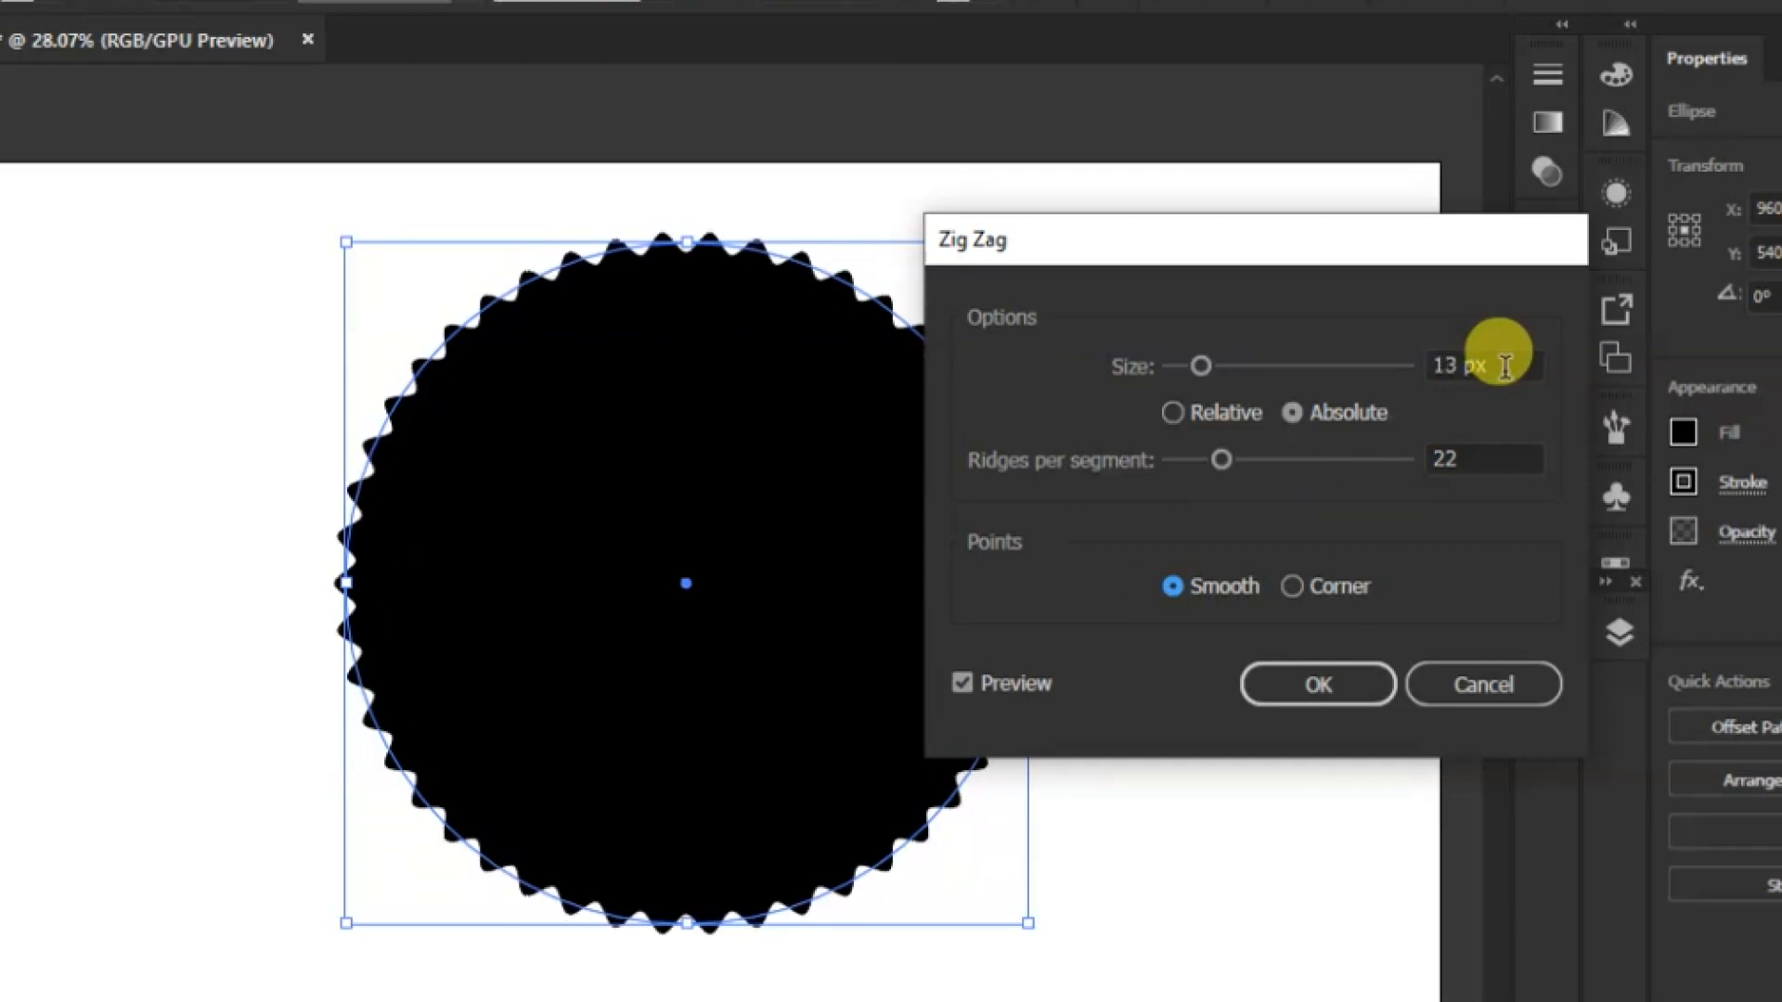
{"action": "scroll", "coordinate": [1508, 365], "scroll_direction": "up", "scroll_amount": 2}
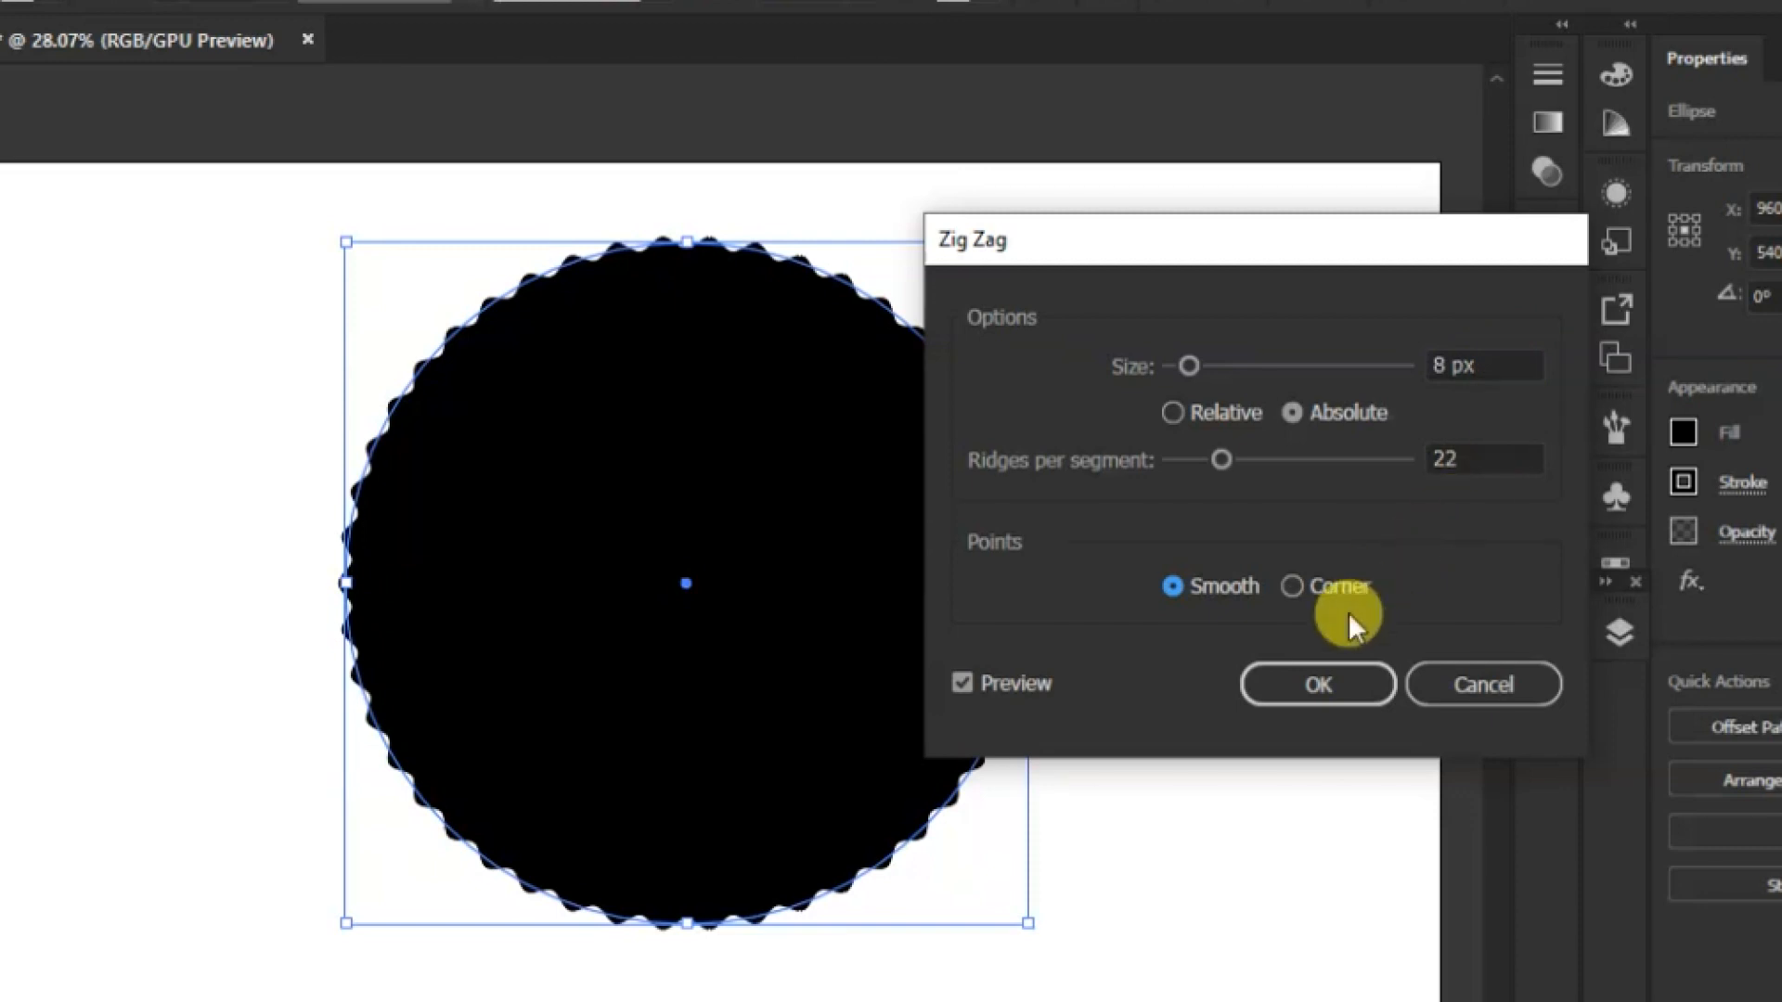
{"action": "left_click", "coordinate": [1305, 682]}
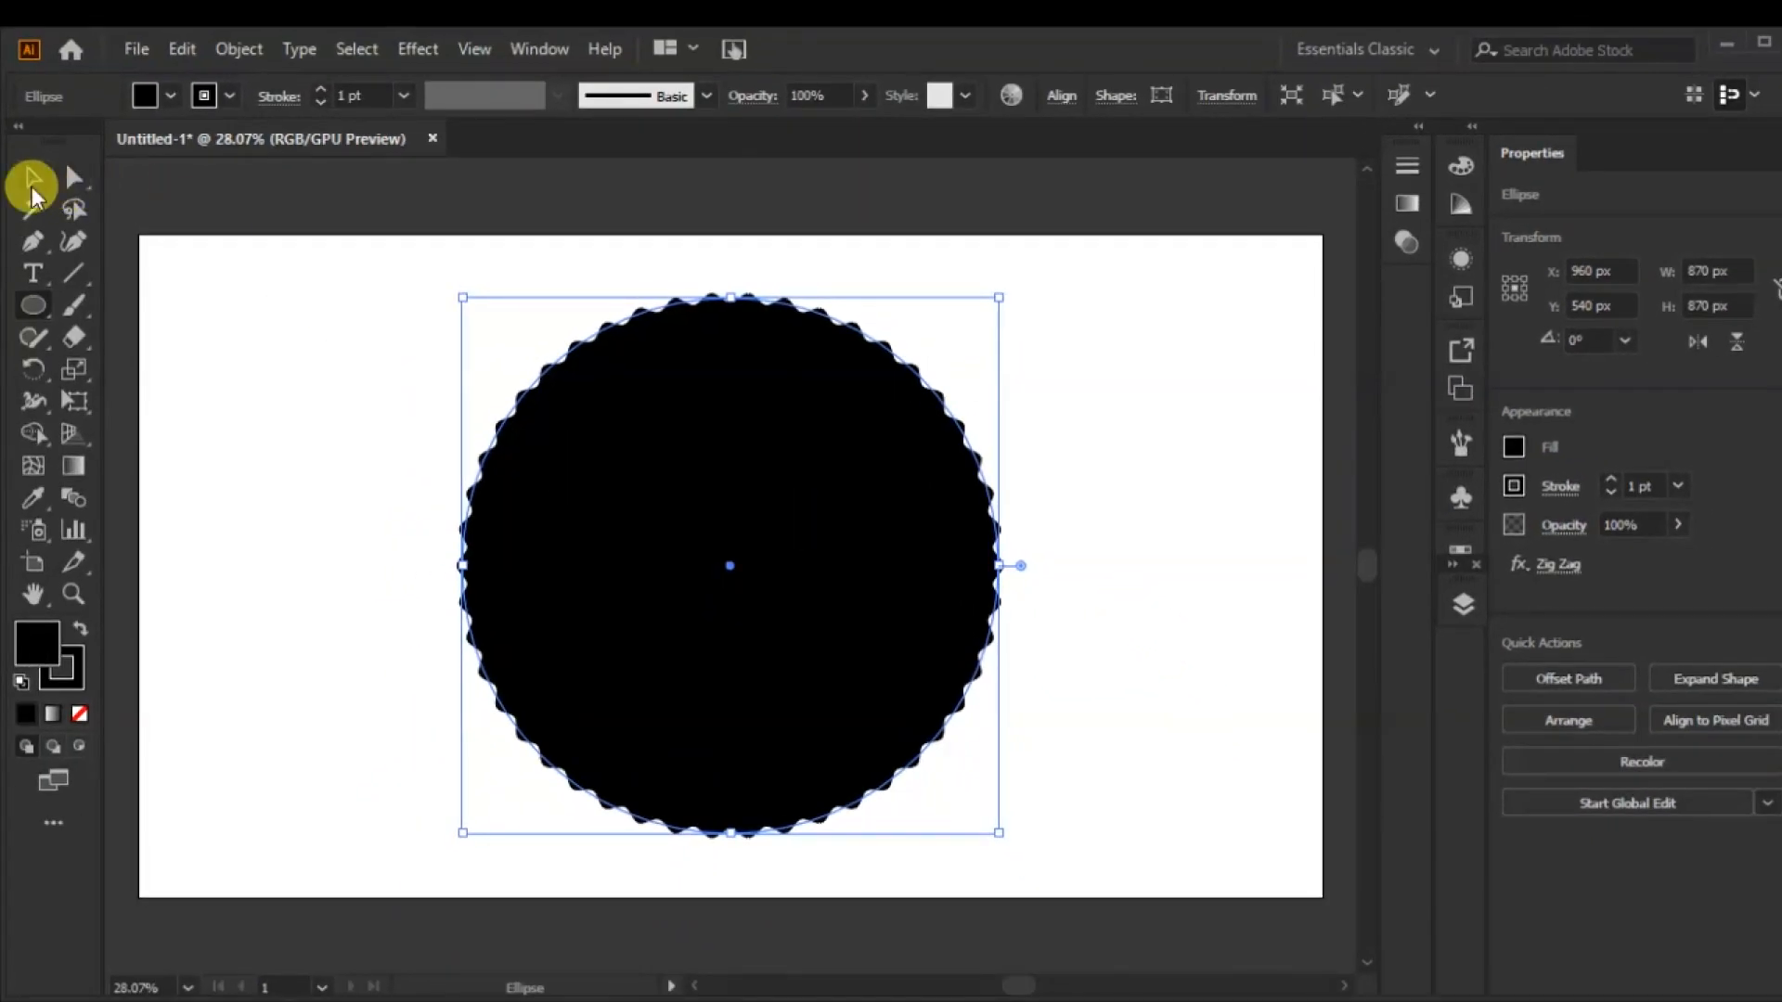
- Select the wavy-edged circle and expand its appearance into real paths
{"action": "left_click", "coordinate": [204, 401]}
{"action": "left_click", "coordinate": [644, 492]}
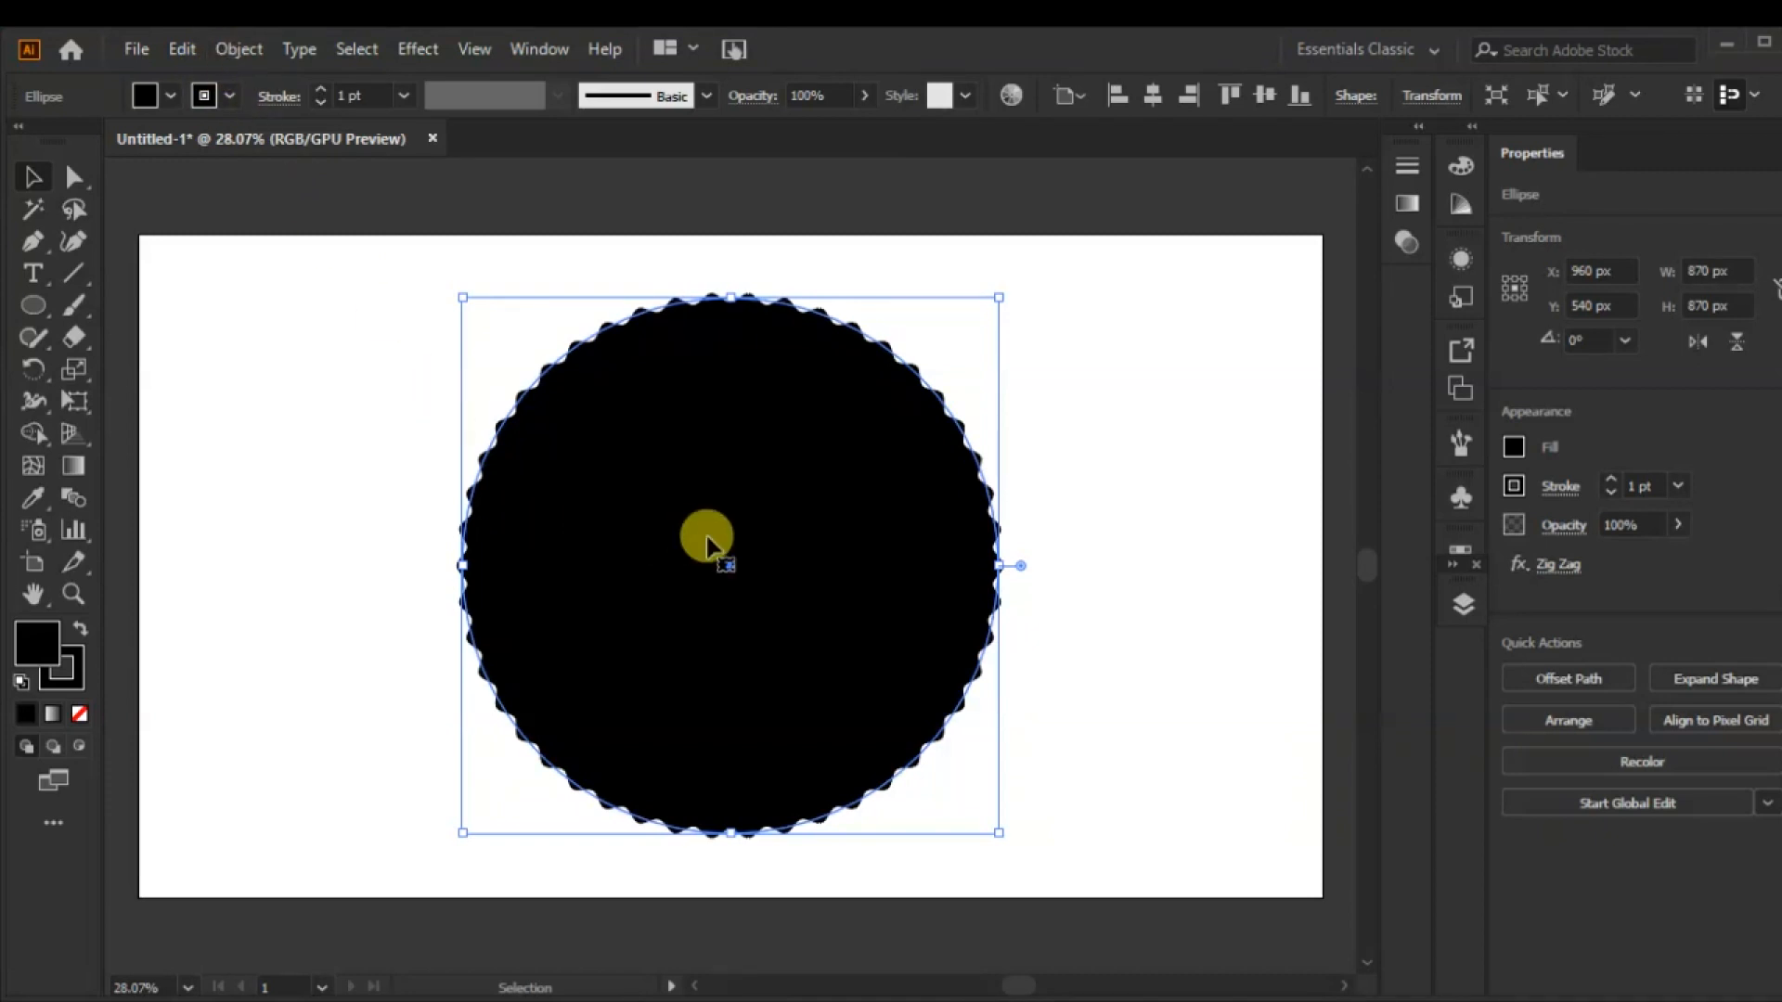
{"action": "left_click", "coordinate": [1116, 567]}
{"action": "left_click", "coordinate": [755, 577]}
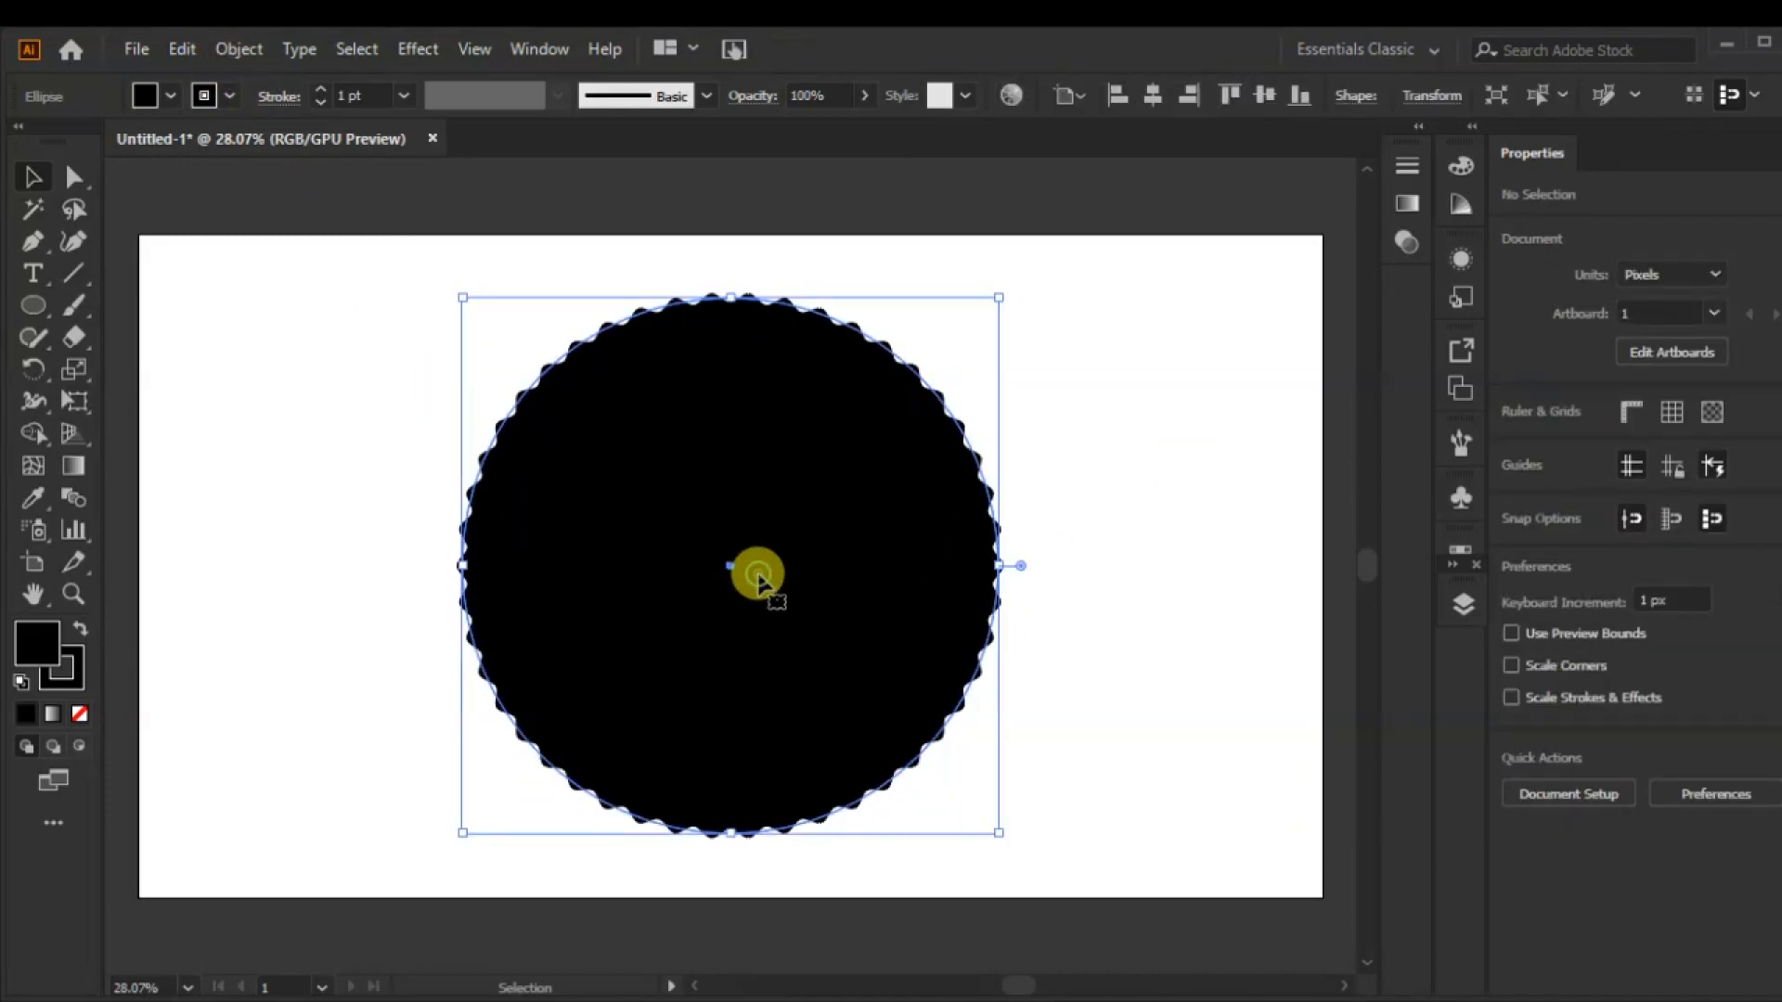
{"action": "left_click", "coordinate": [232, 52]}
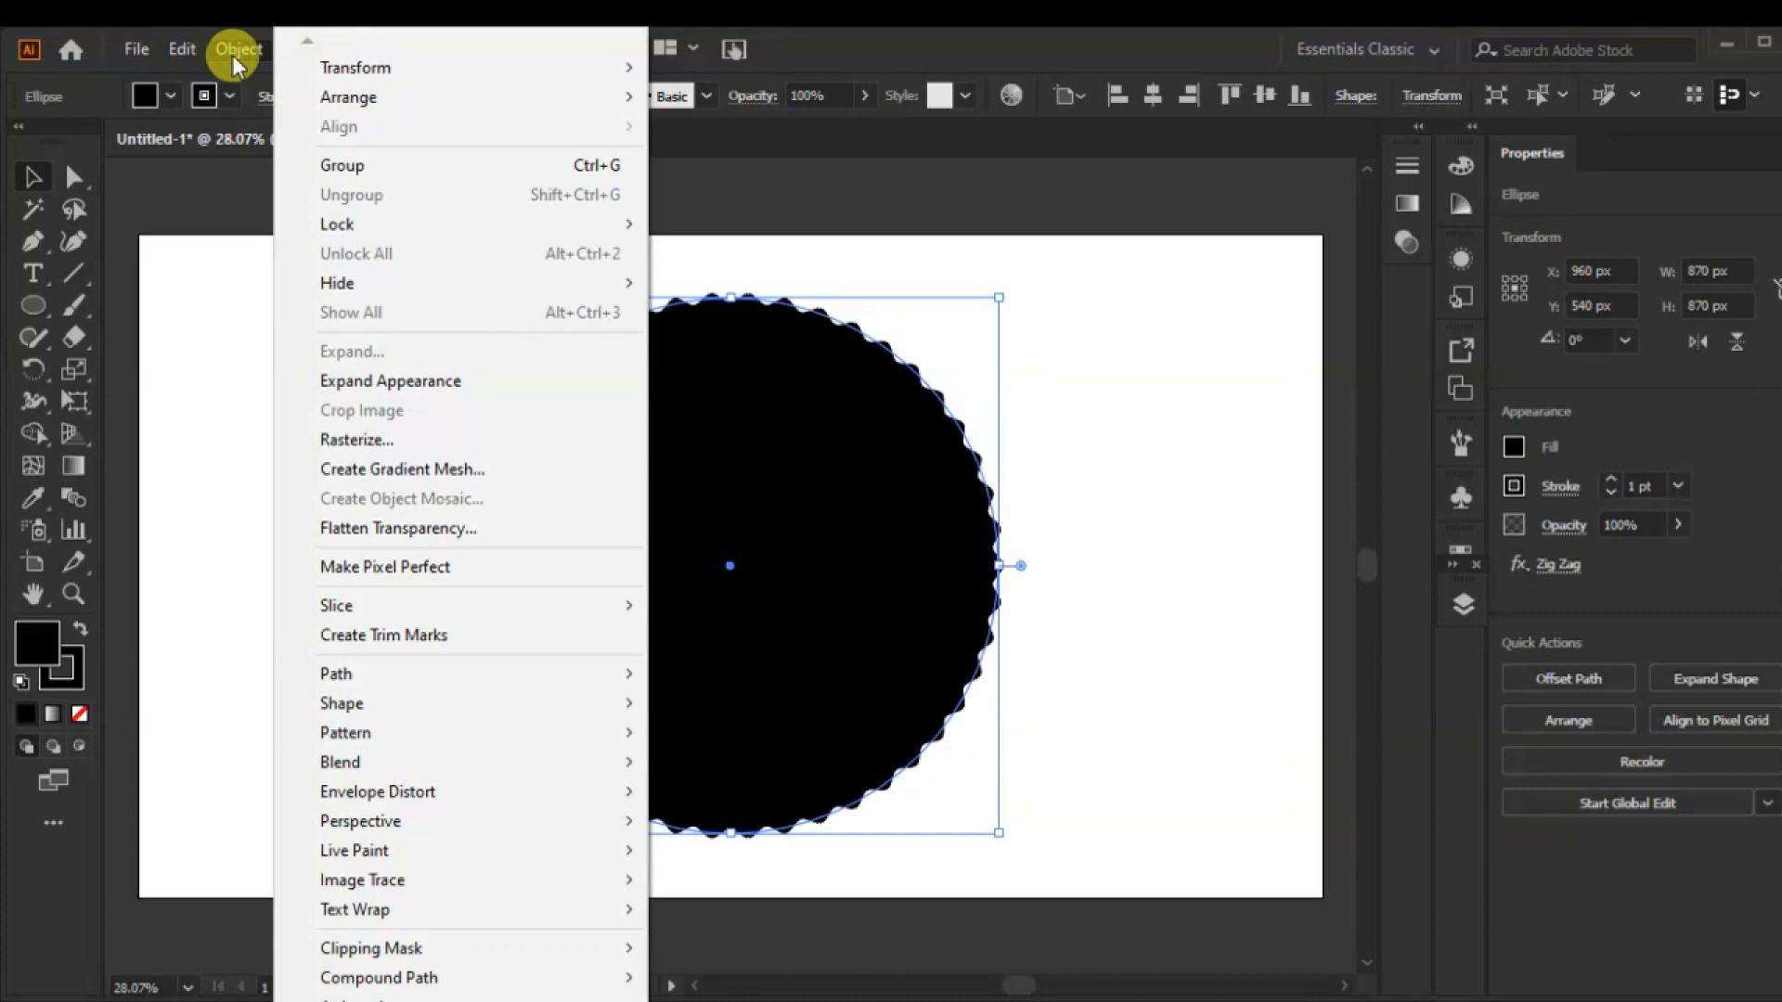
{"action": "left_click", "coordinate": [377, 386]}
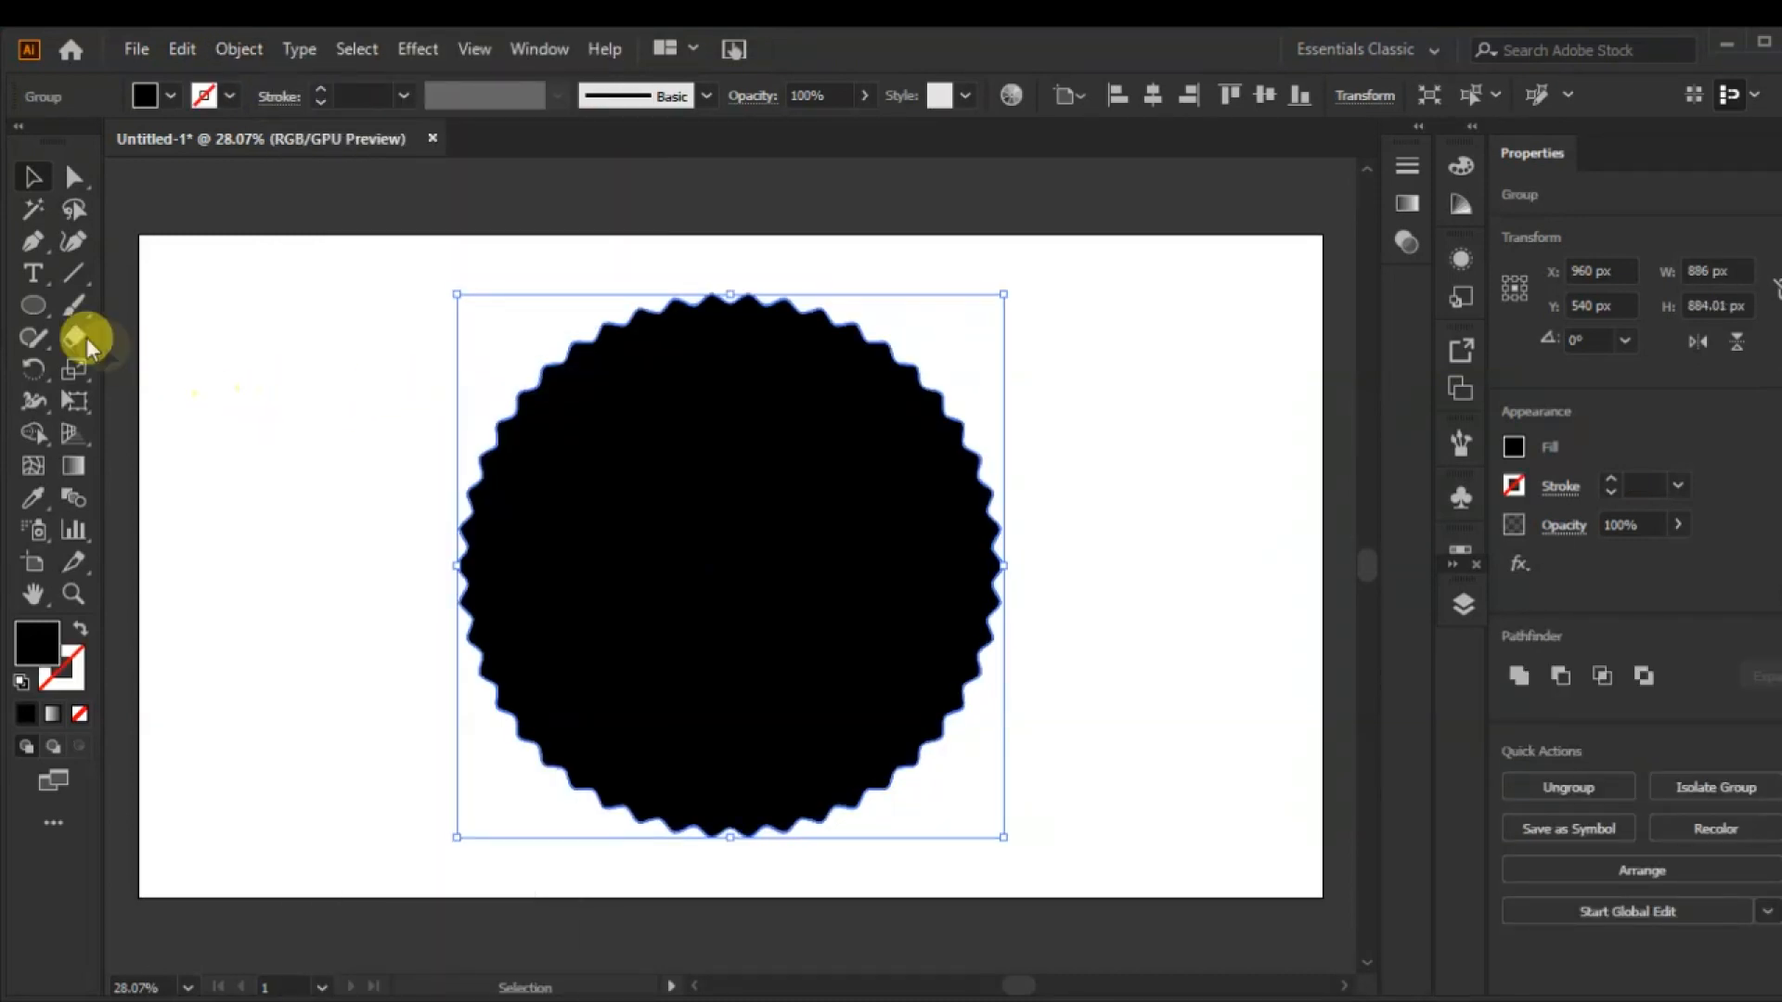
- Draw a circle about 814 px in diameter from the centre of the wavy shape and align both horizontally by their centres
{"action": "left_click_drag", "start_coordinate": [43, 309], "coordinate": [103, 373]}
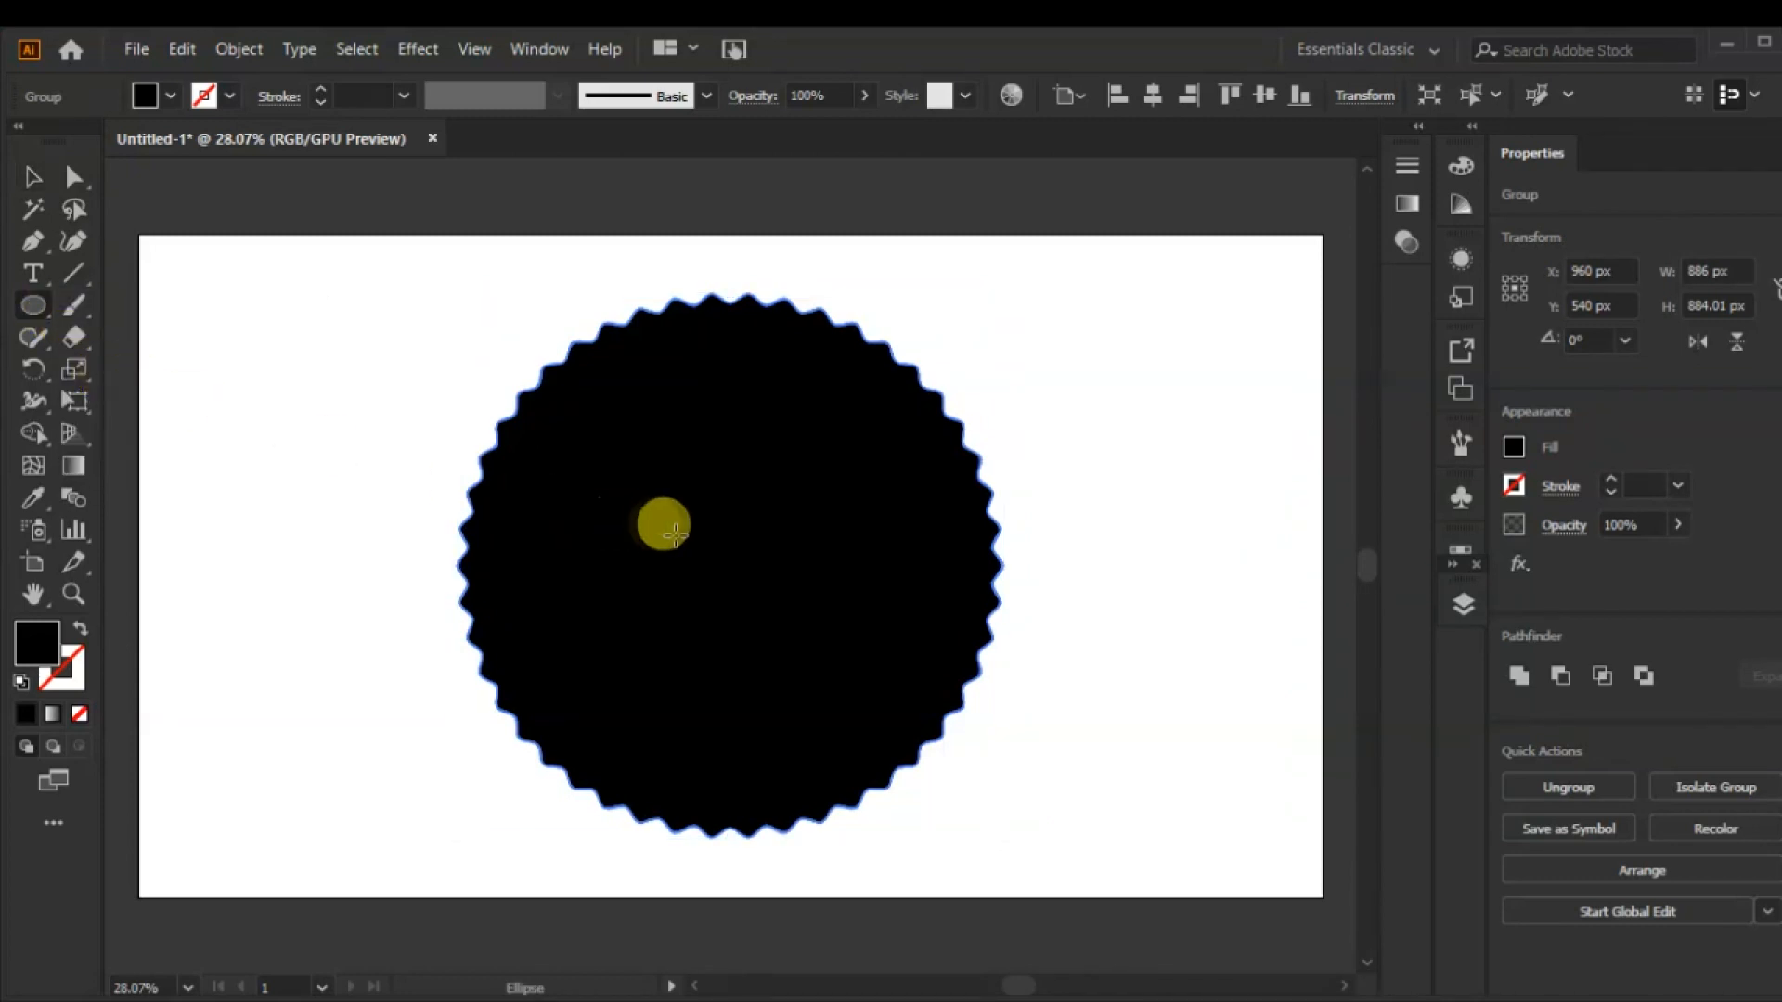
{"action": "left_click_drag", "start_coordinate": [729, 563], "coordinate": [895, 811]}
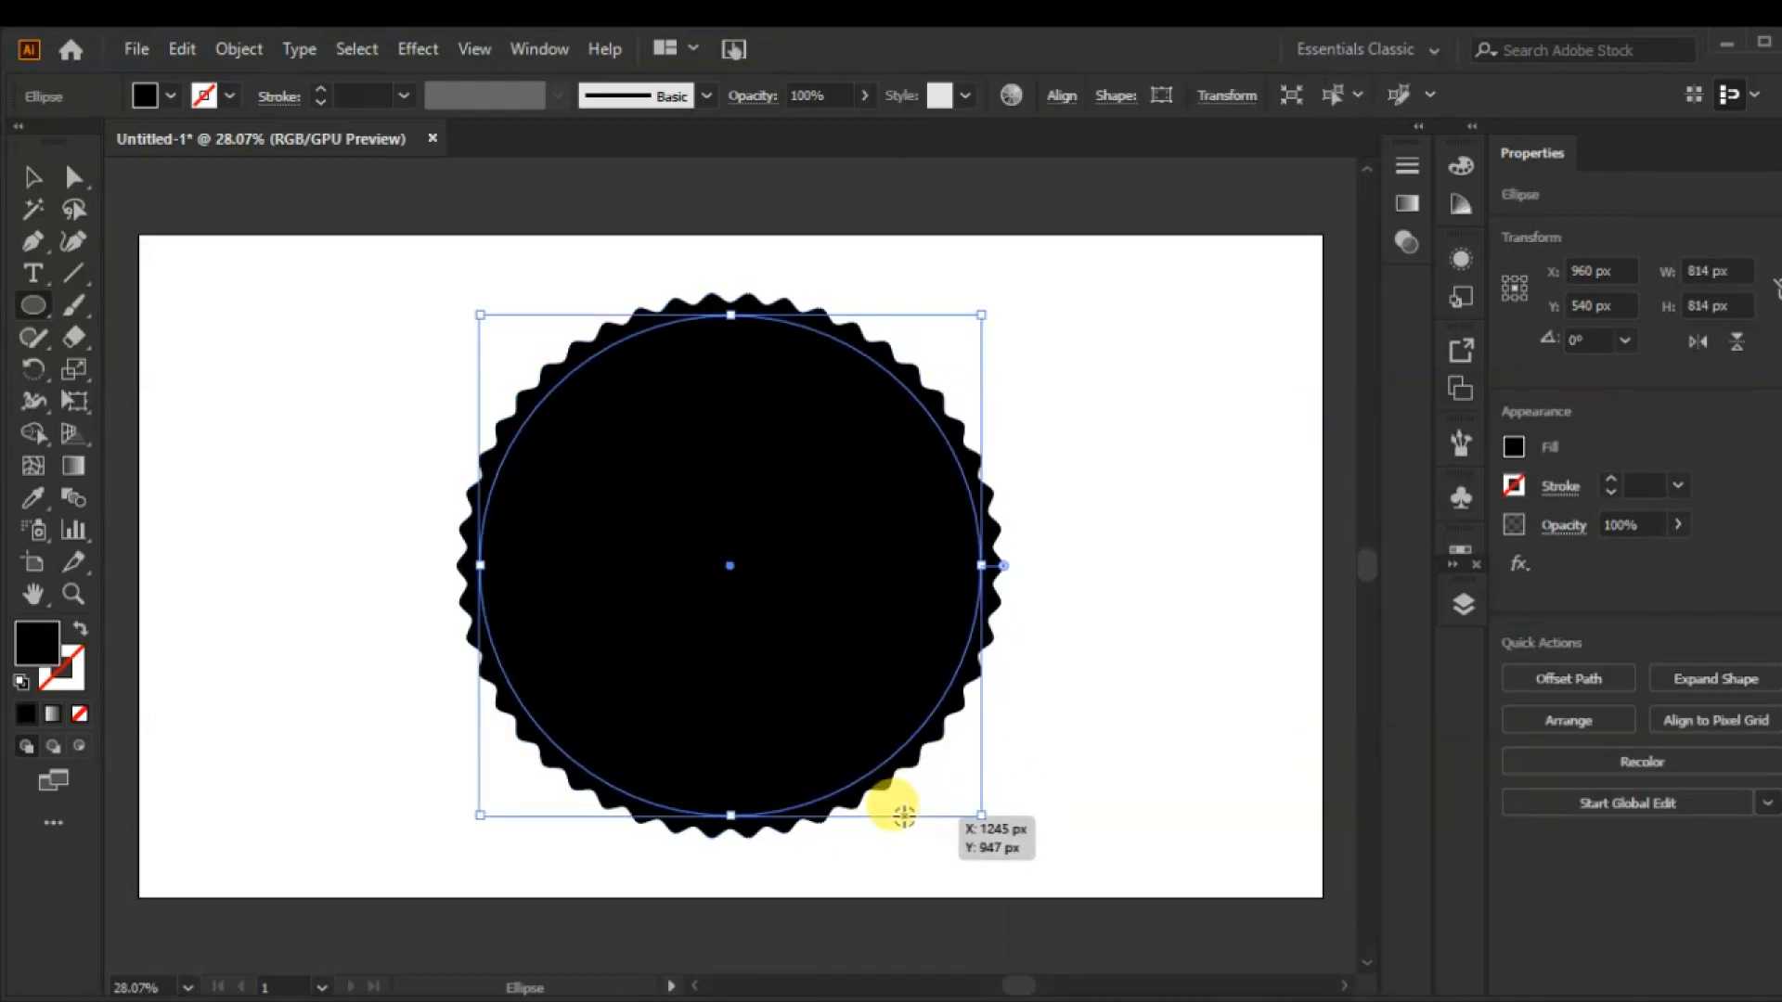
{"action": "left_click", "coordinate": [31, 178]}
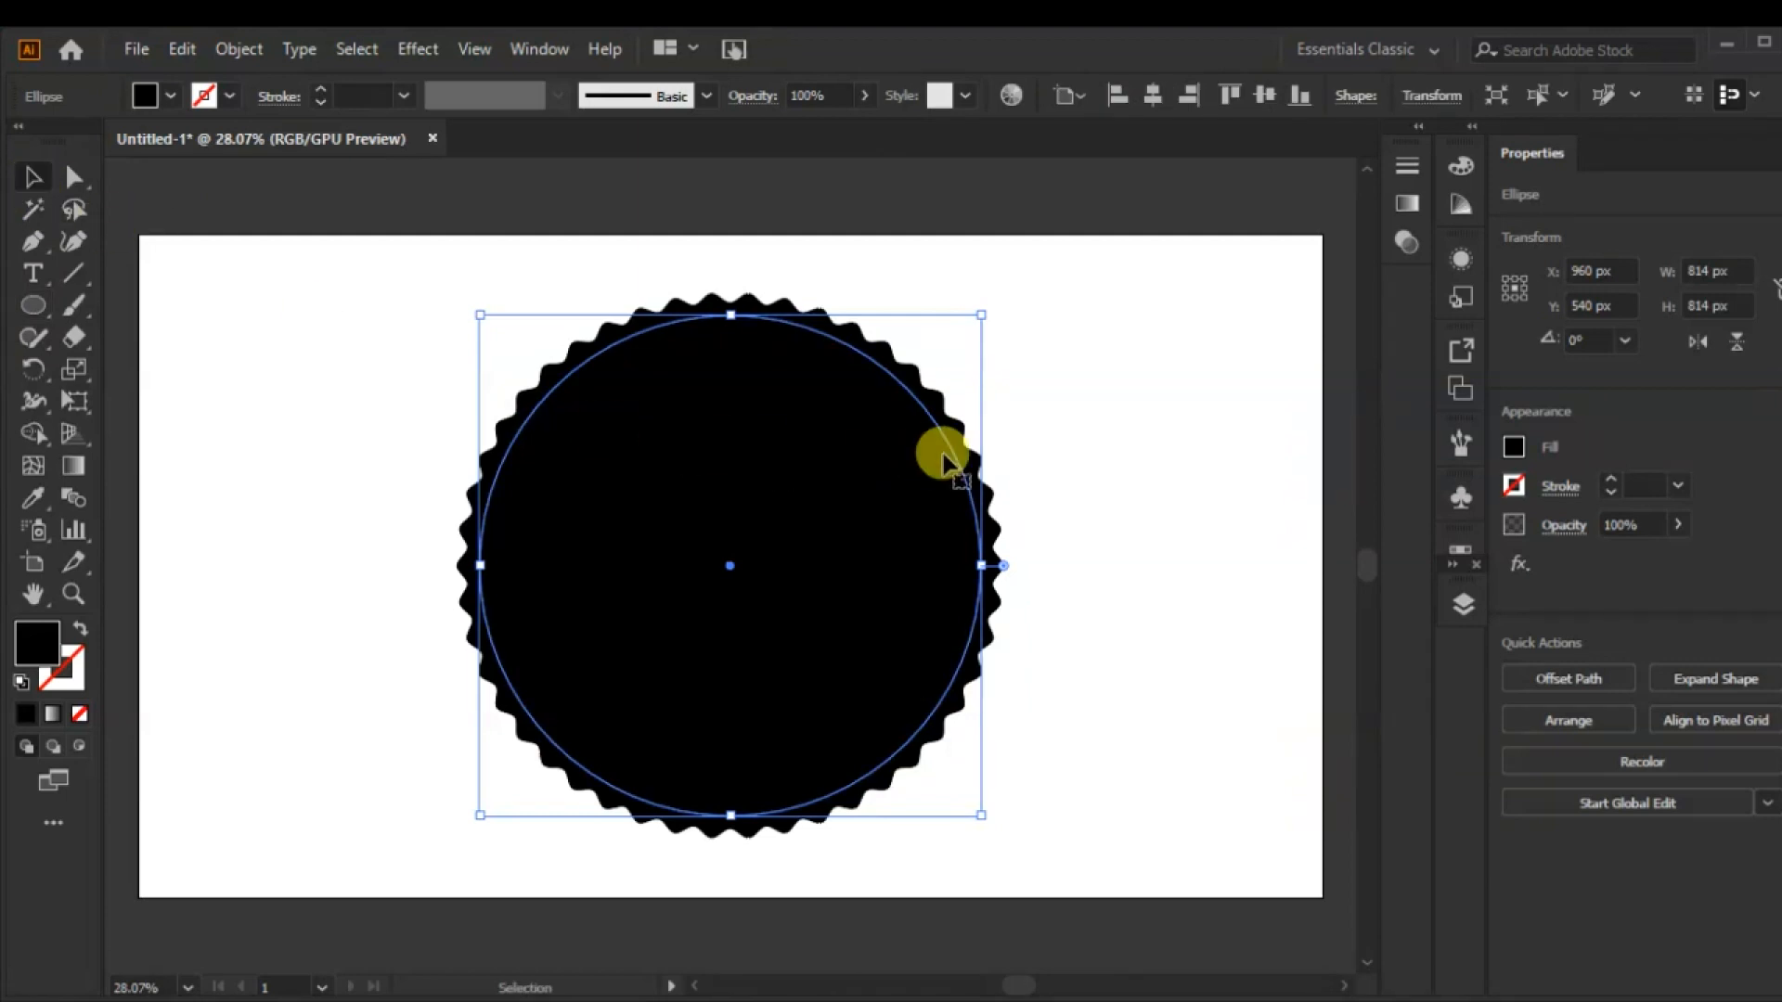
{"action": "left_click", "coordinate": [1141, 386]}
{"action": "left_click_drag", "start_coordinate": [1142, 377], "coordinate": [740, 552]}
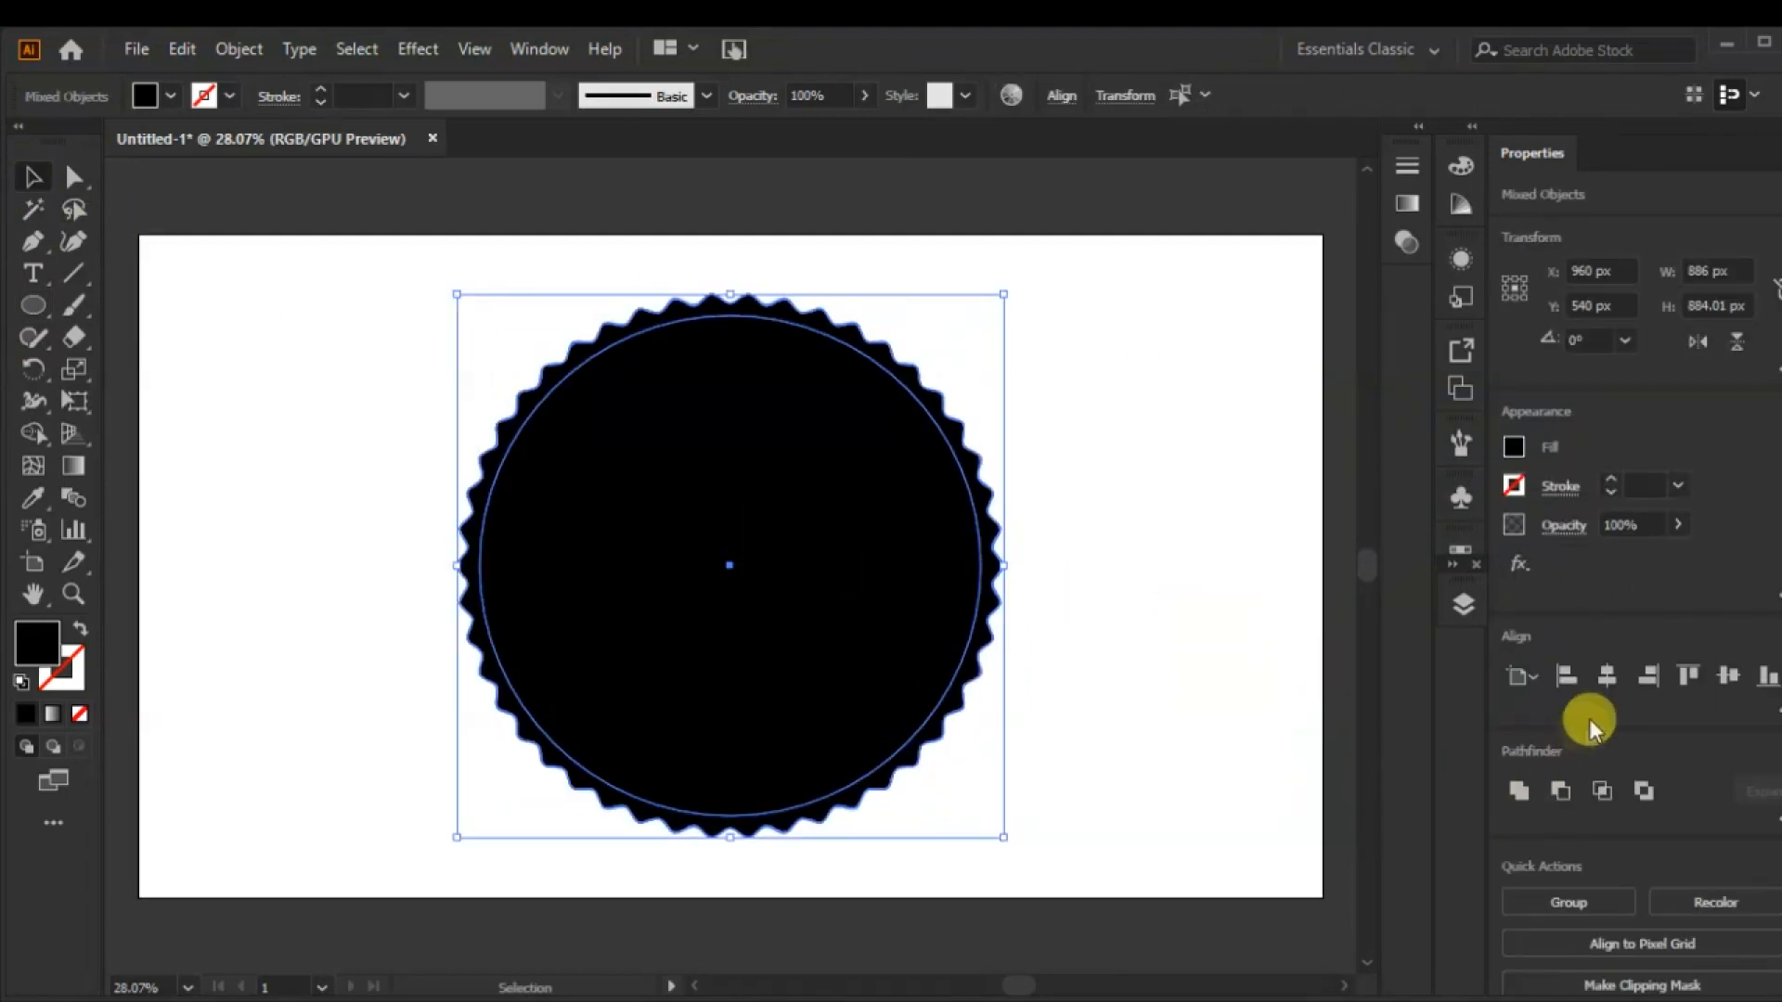
{"action": "left_click", "coordinate": [1606, 675]}
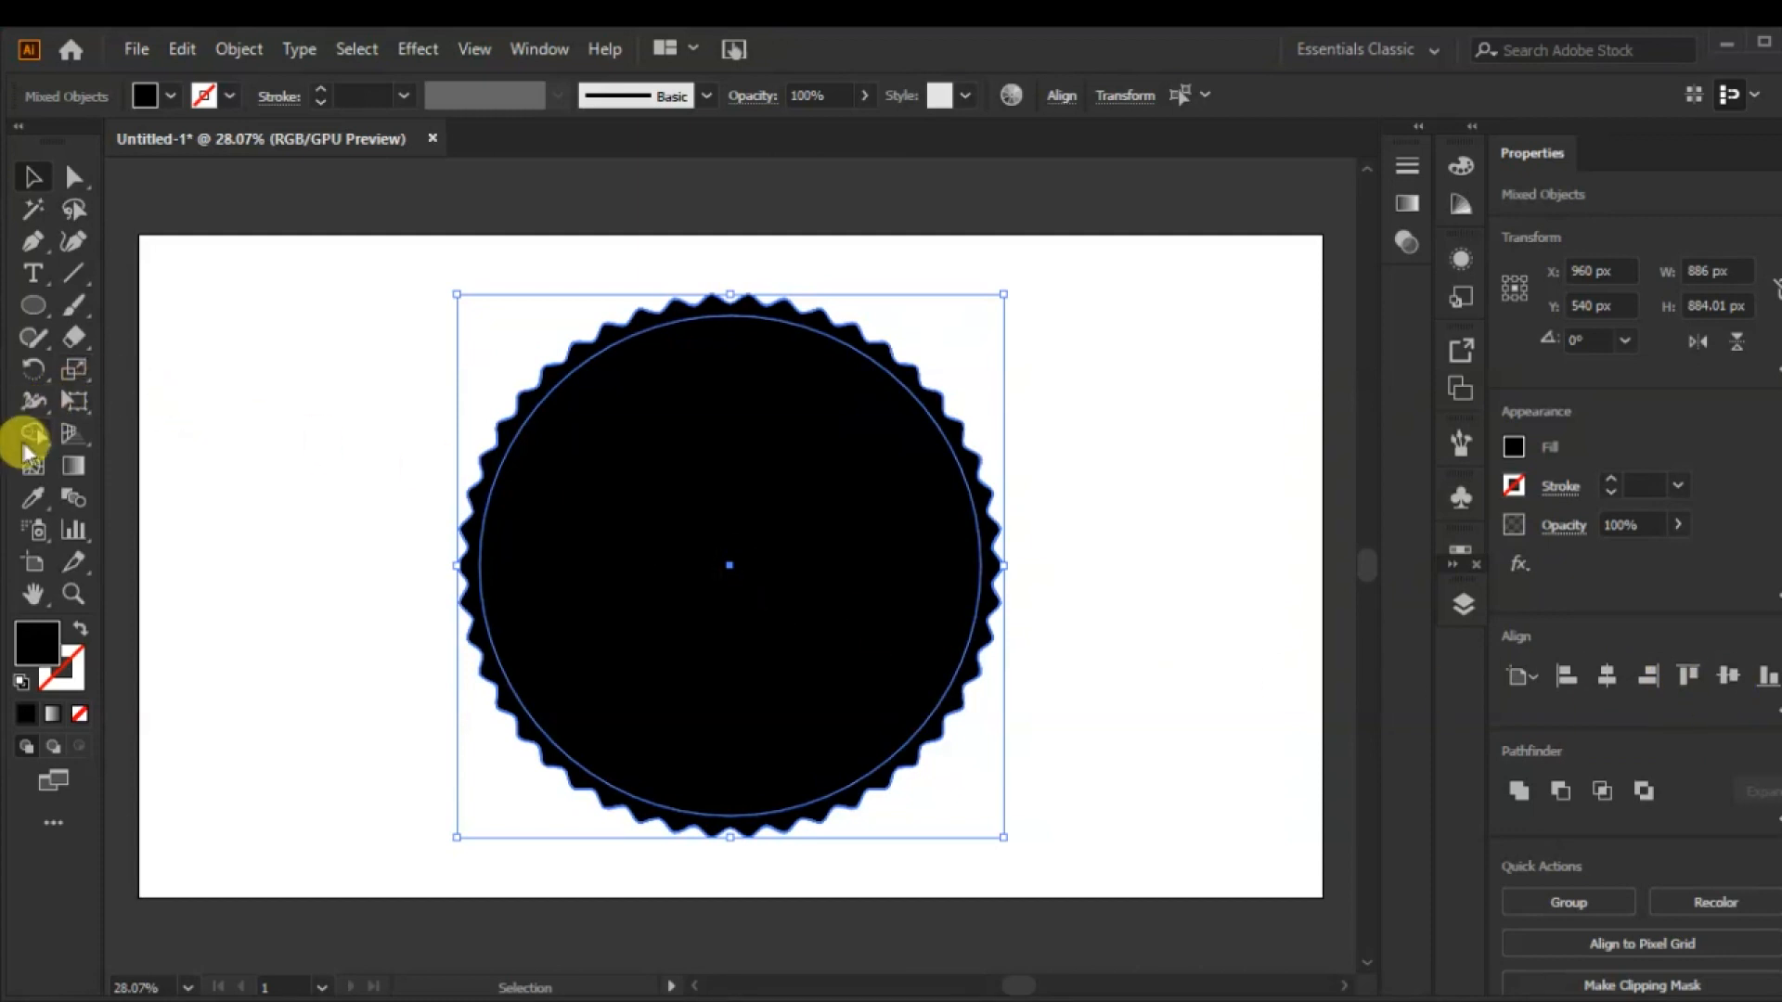
- Separate the inner circle from the wavy shape with the Shape Builder tool and swap the inner circle's fill and stroke
{"action": "left_click", "coordinate": [33, 432]}
{"action": "left_click", "coordinate": [749, 547]}
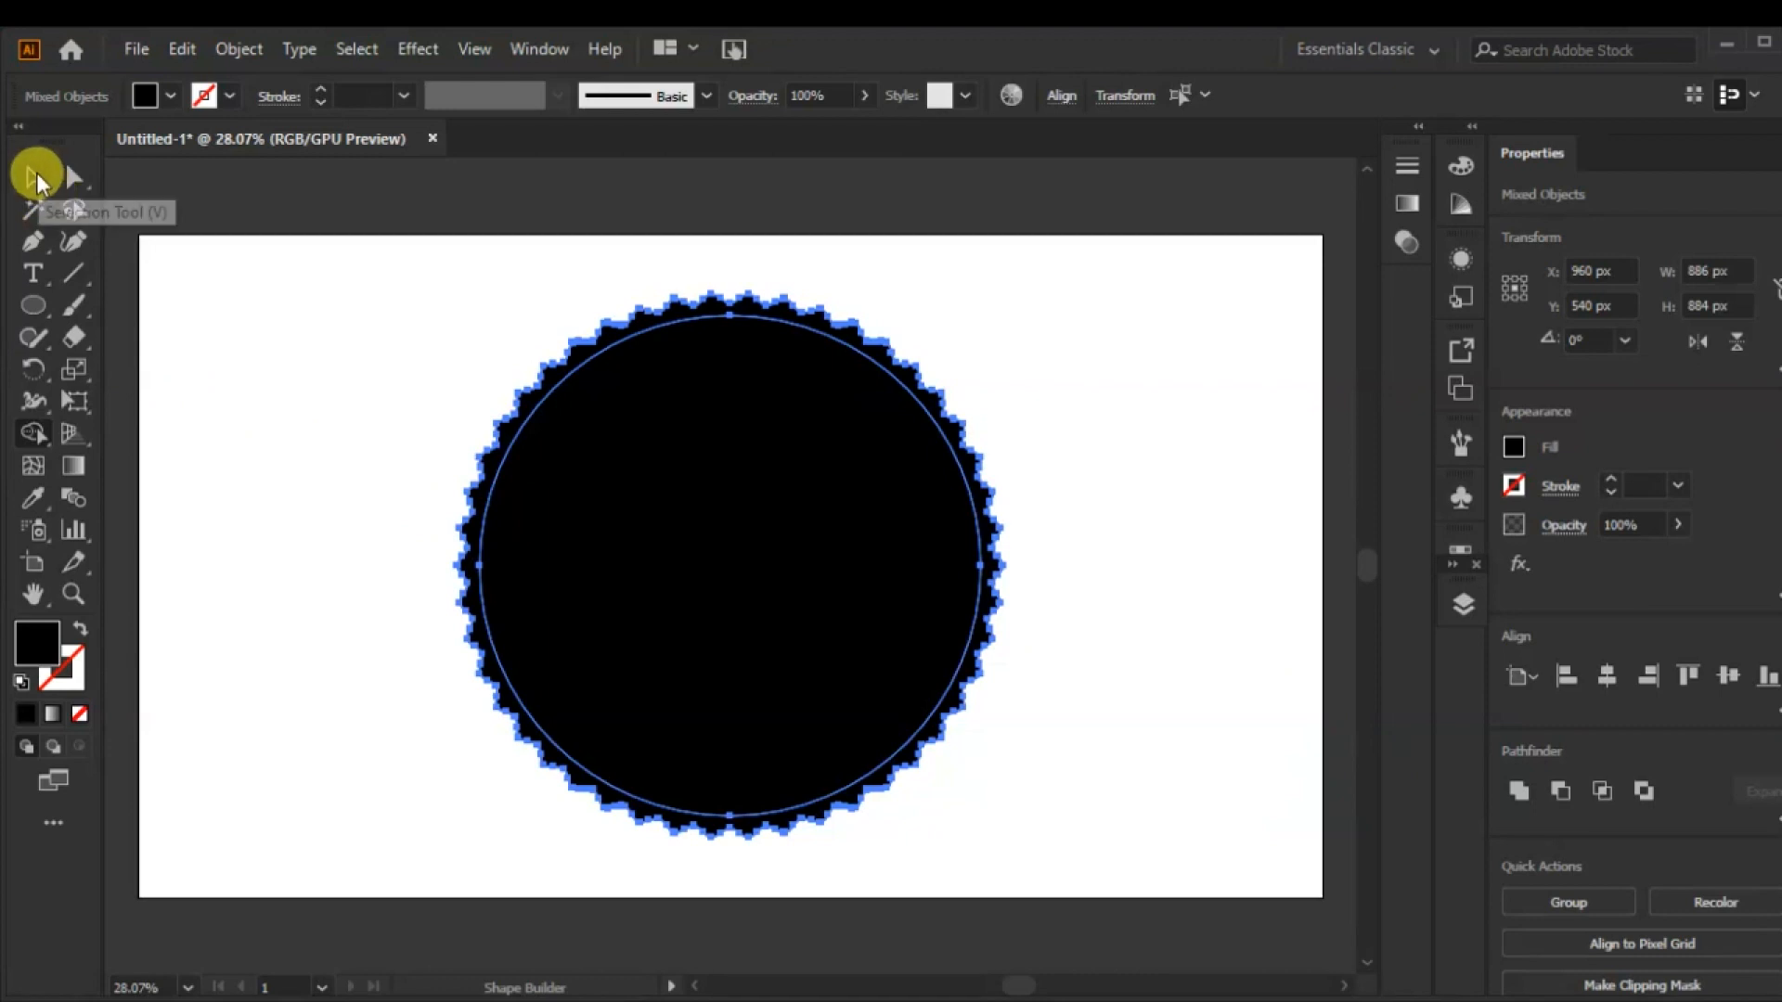
{"action": "left_click", "coordinate": [34, 176]}
{"action": "left_click", "coordinate": [291, 478]}
{"action": "left_click", "coordinate": [643, 599]}
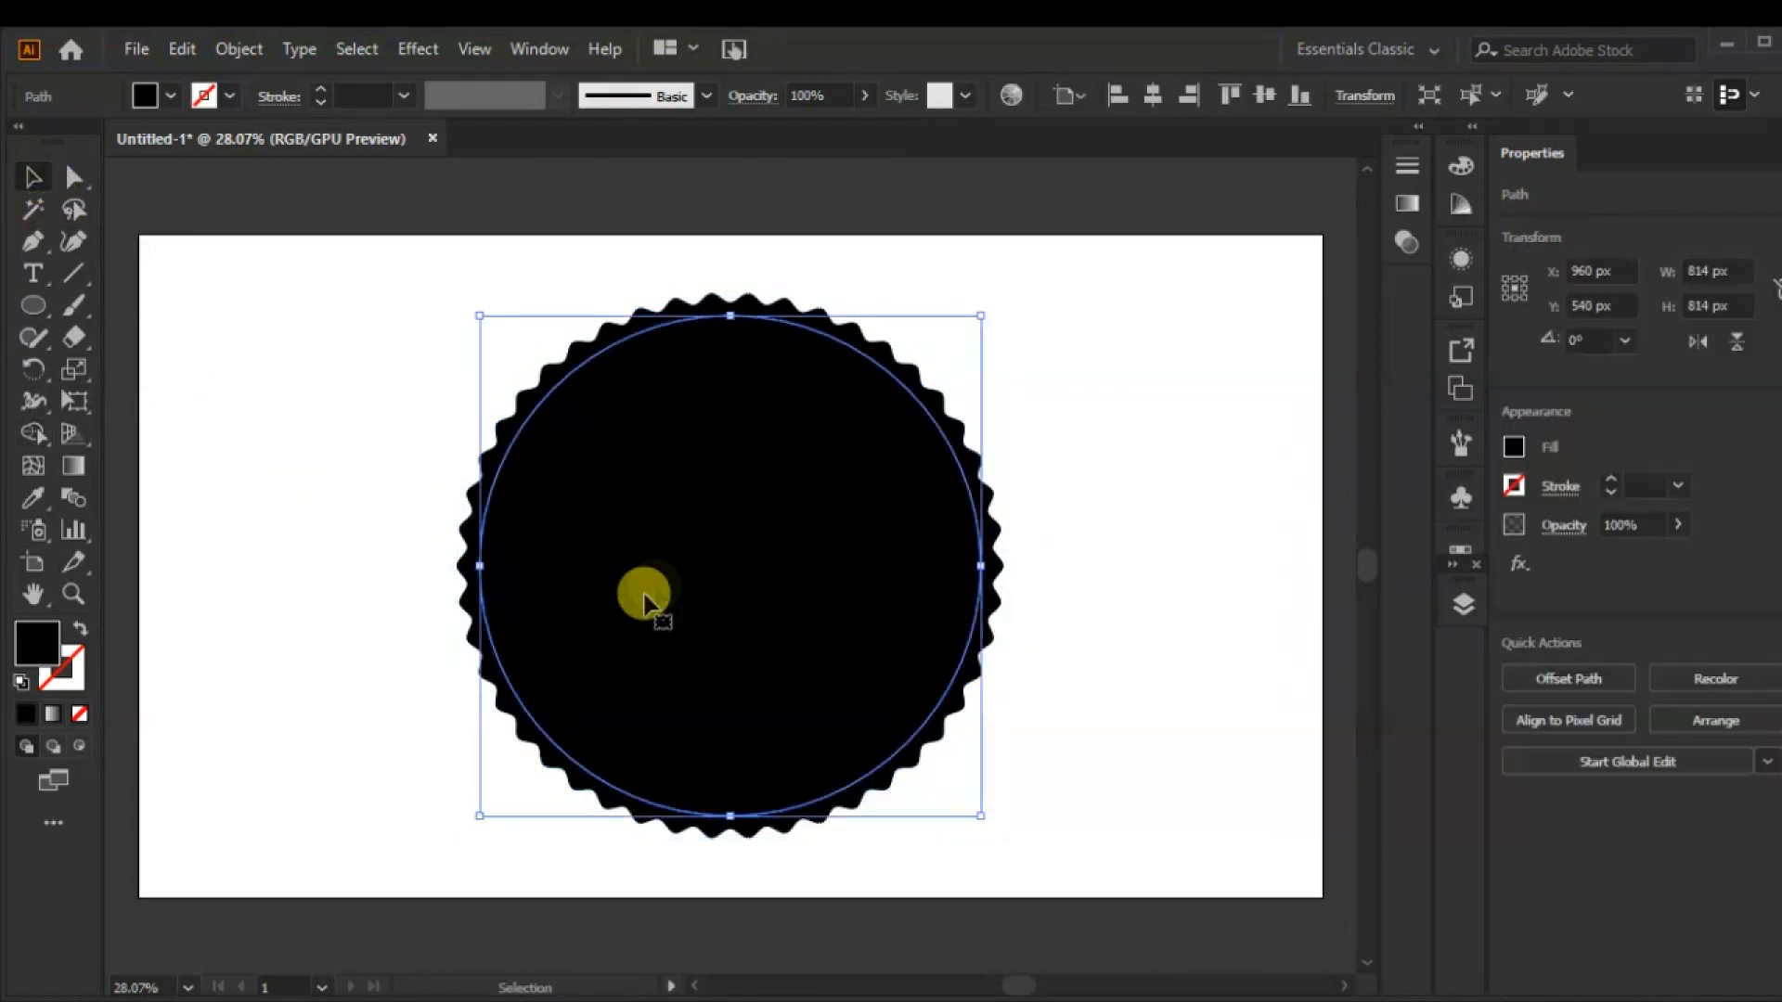
{"action": "left_click", "coordinate": [79, 633]}
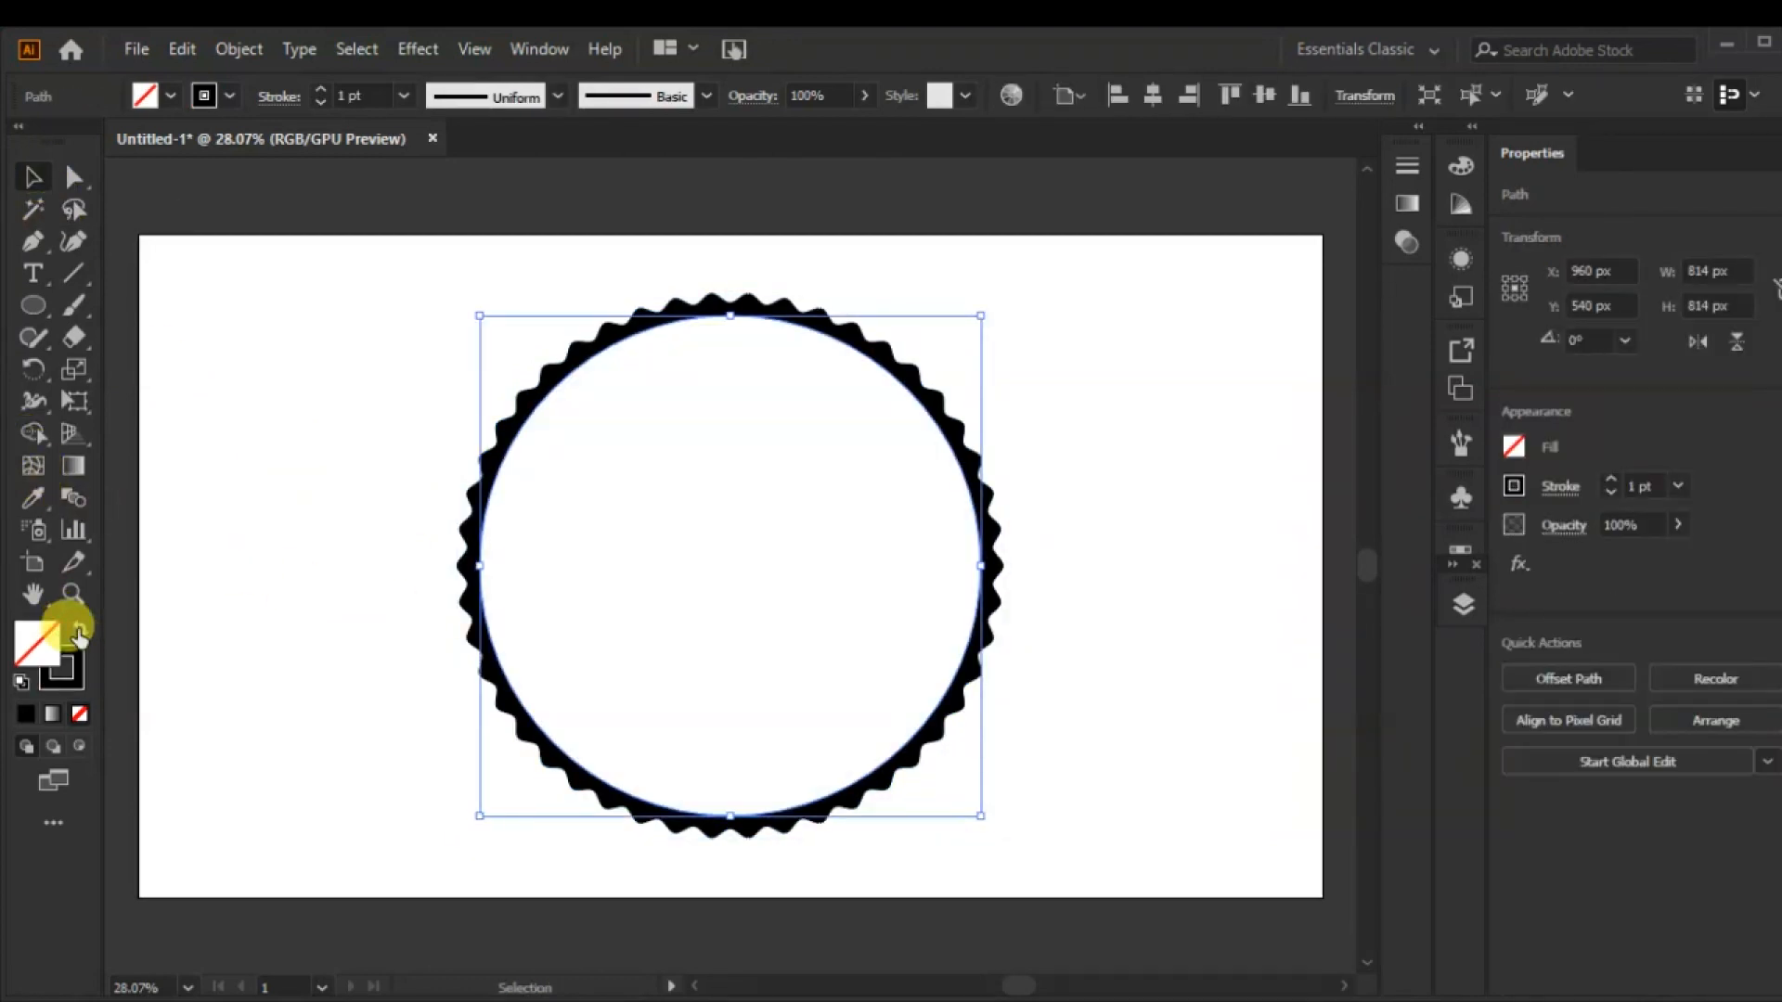
- Set the inner circle's stroke weight to 17 pt and shrink the circle around its centre to about 770 px in diameter
{"action": "left_click", "coordinate": [1607, 481]}
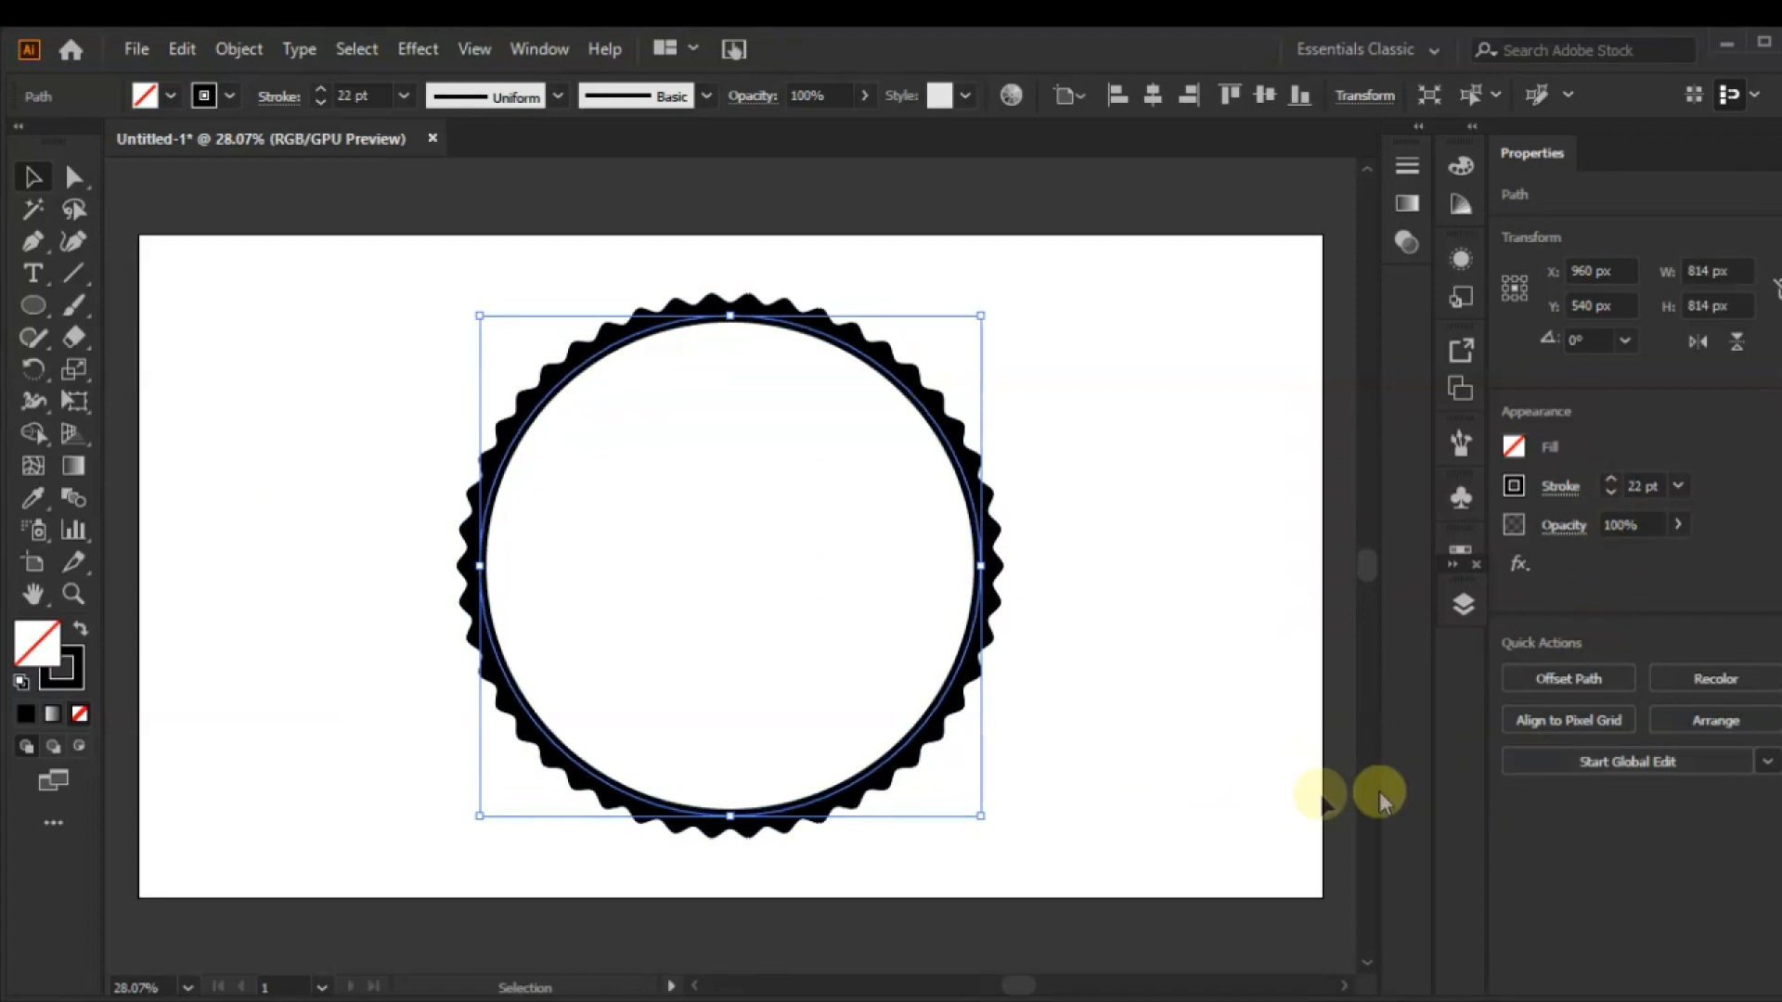
{"action": "left_click_drag", "start_coordinate": [977, 817], "coordinate": [962, 813]}
{"action": "left_click", "coordinate": [497, 485]}
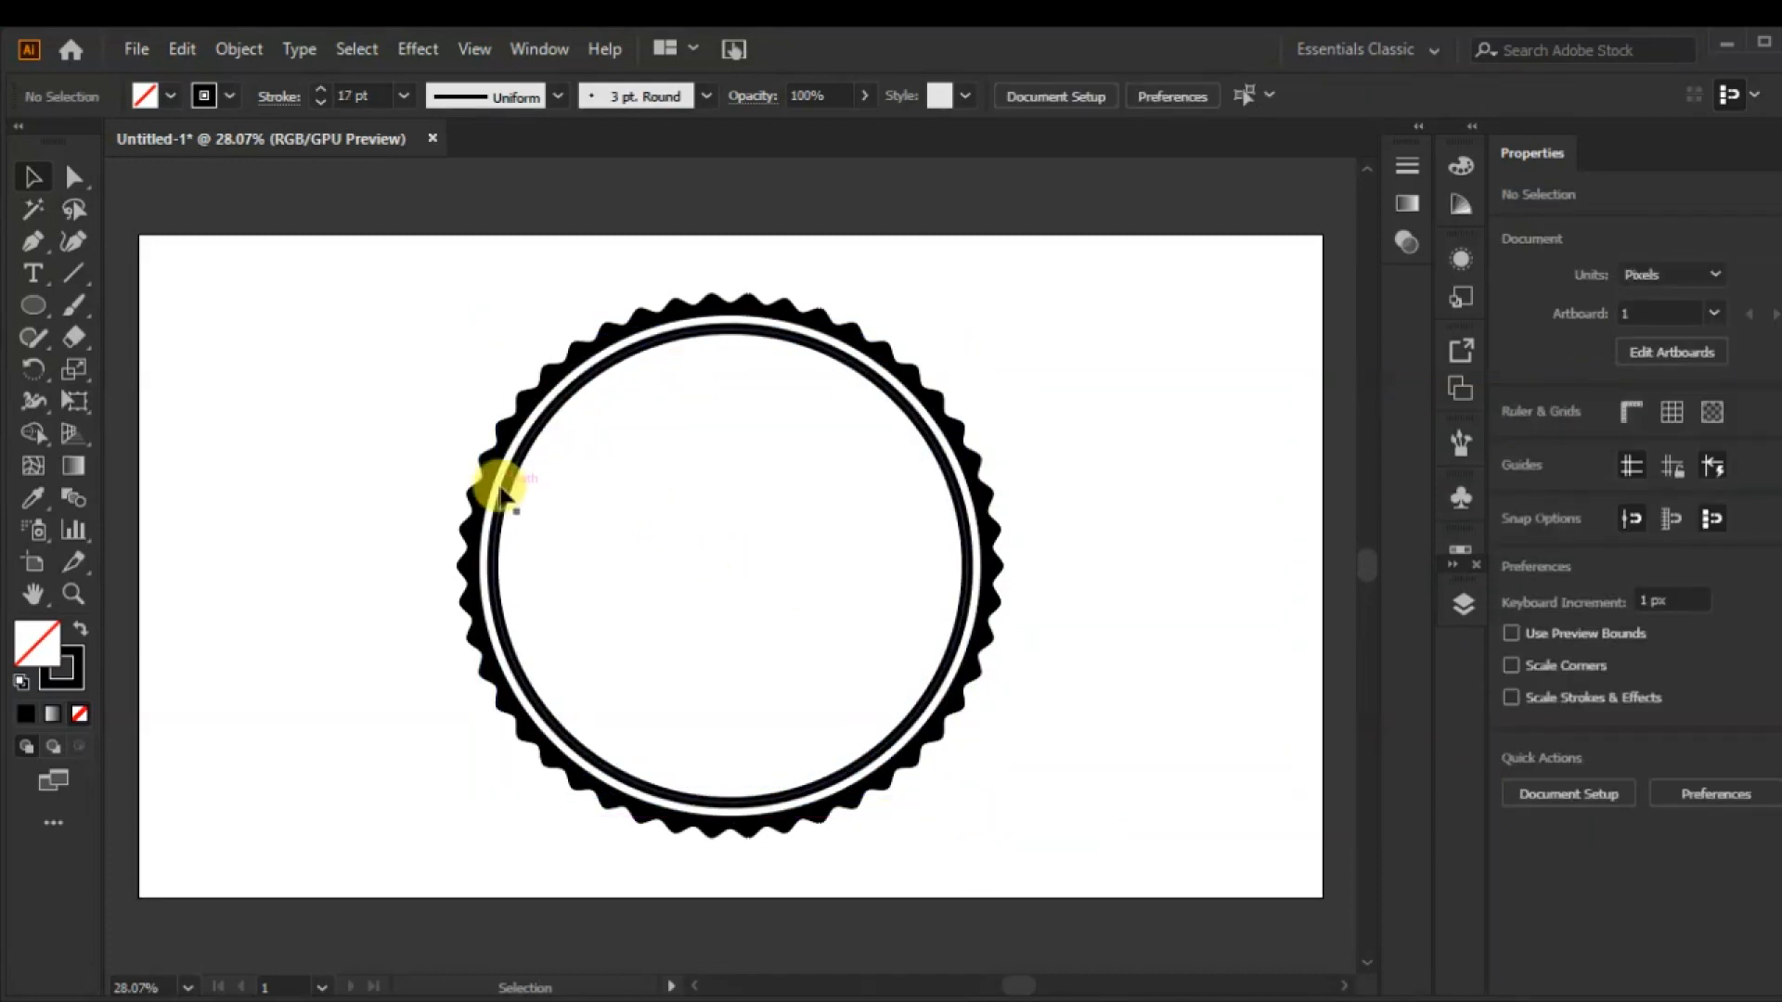
- Expand the fill and stroke of the inner ring into a filled shape and deselect it
{"action": "left_click", "coordinate": [499, 496]}
{"action": "left_click", "coordinate": [232, 48]}
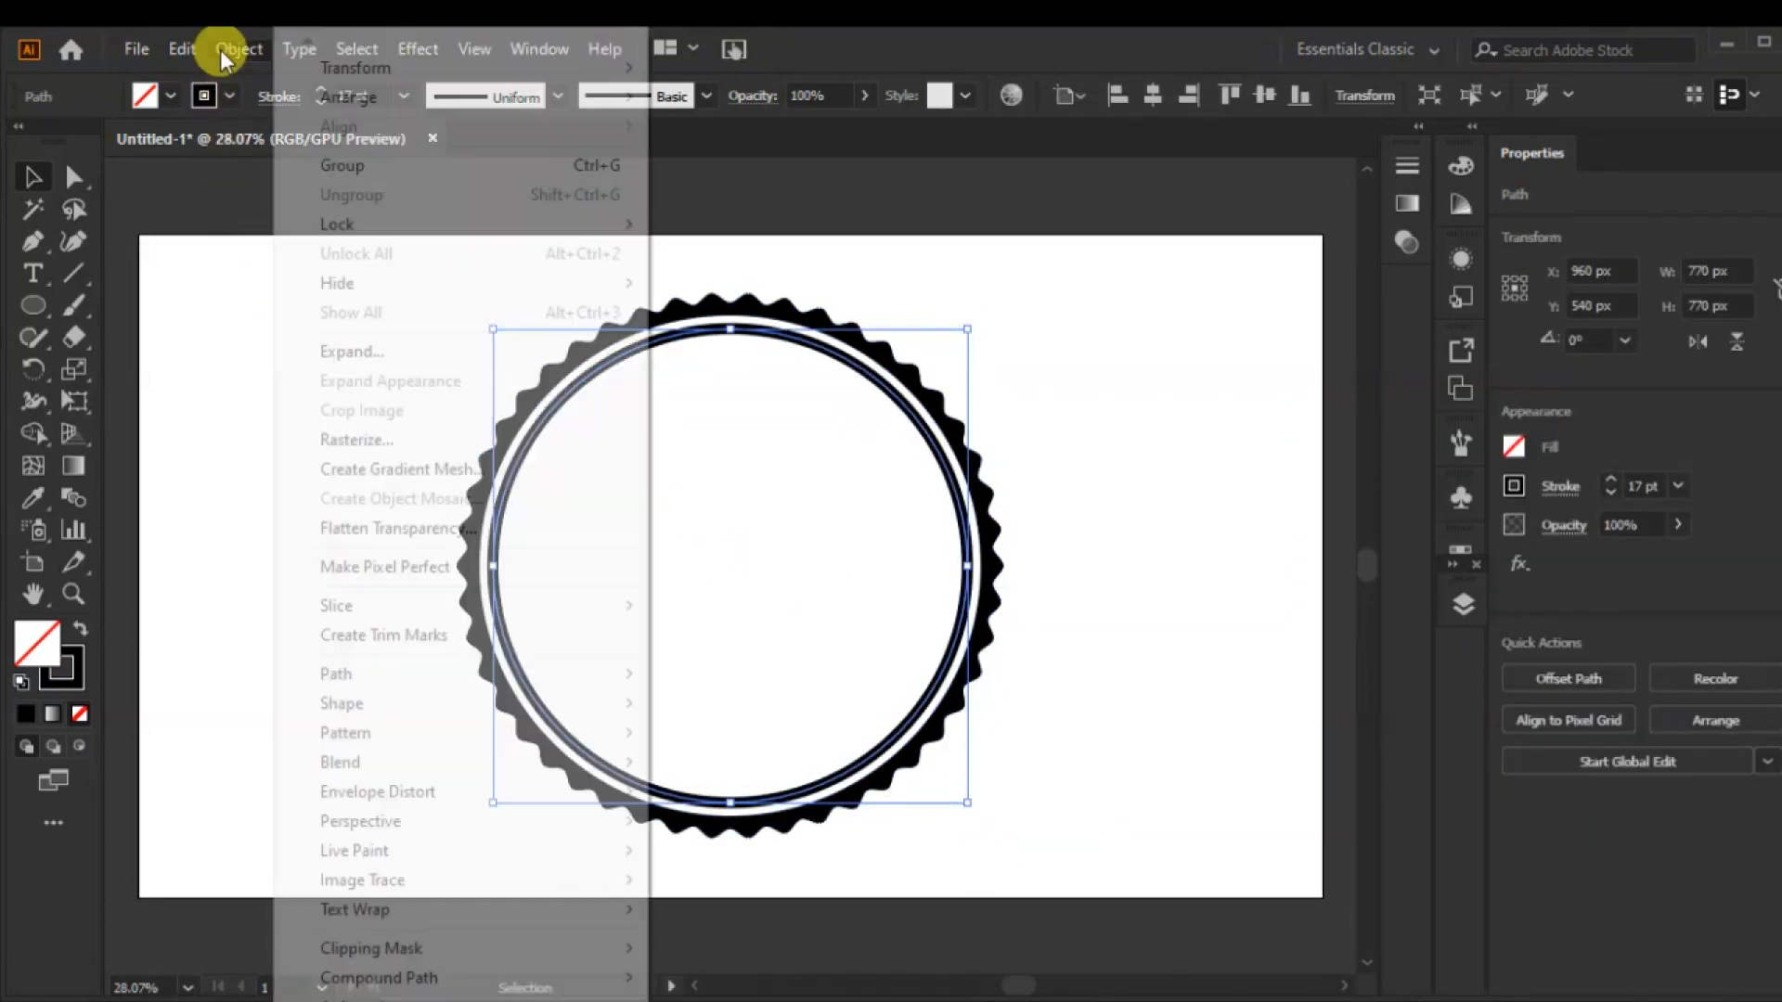
{"action": "left_click", "coordinate": [349, 350]}
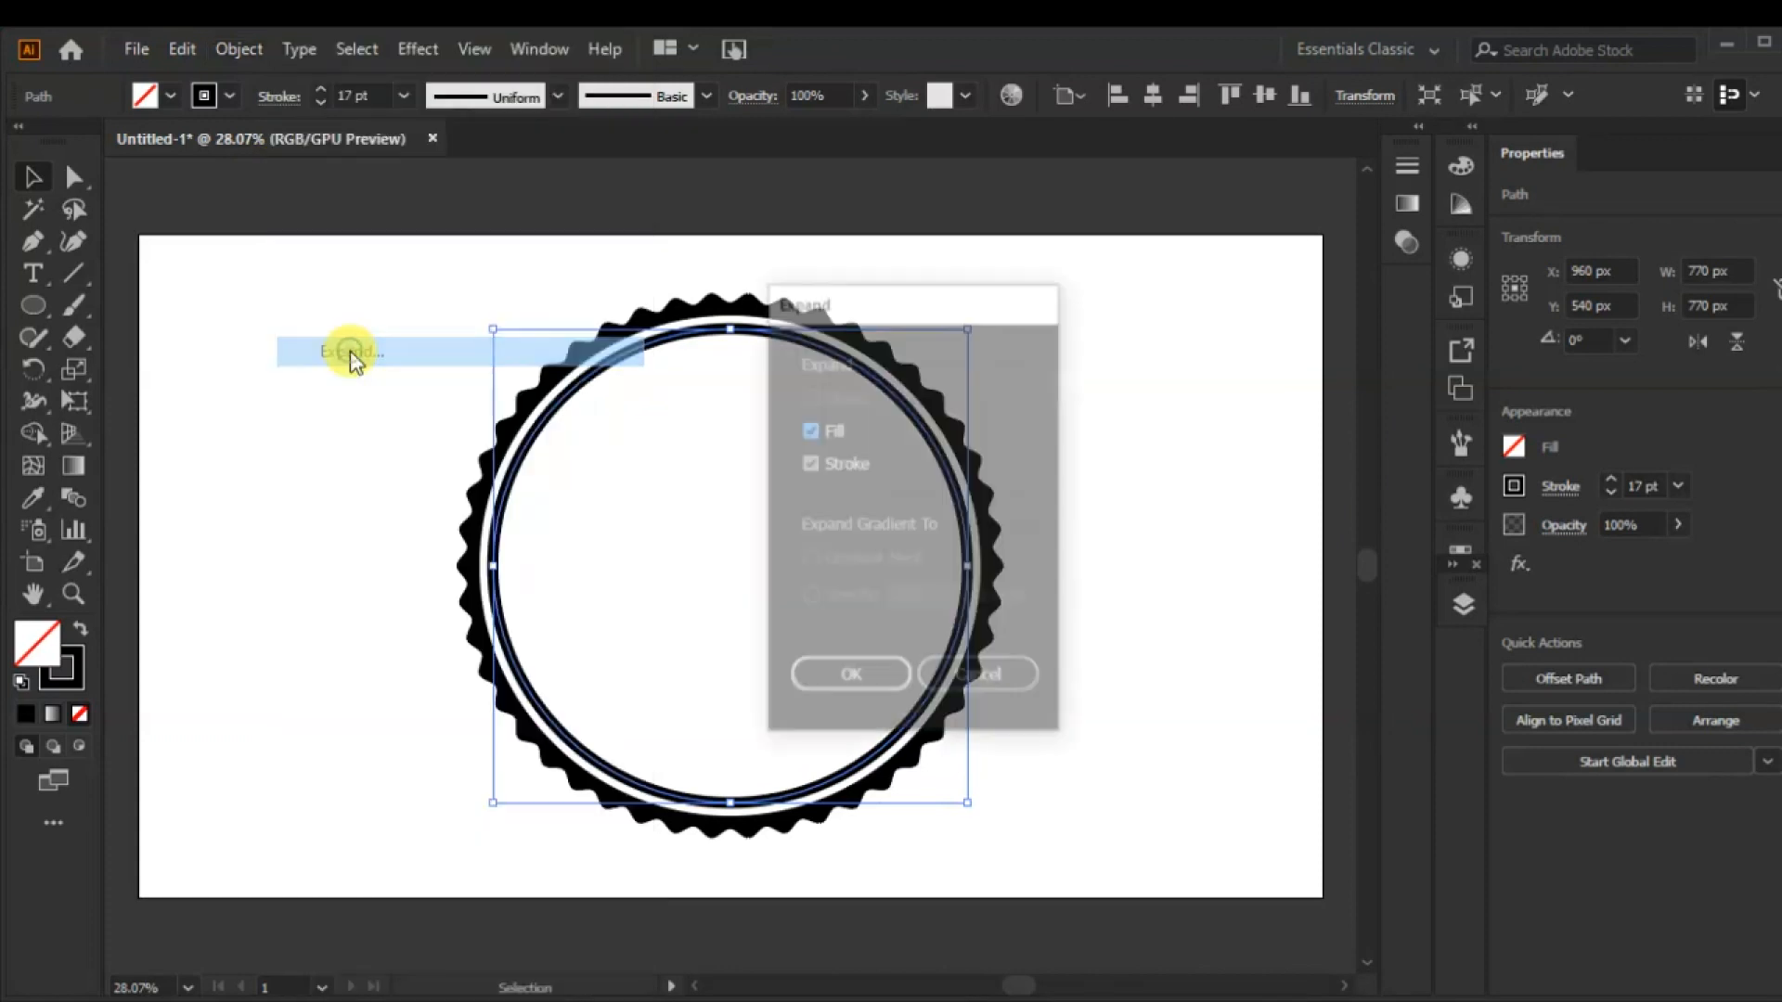
{"action": "left_click", "coordinate": [839, 685]}
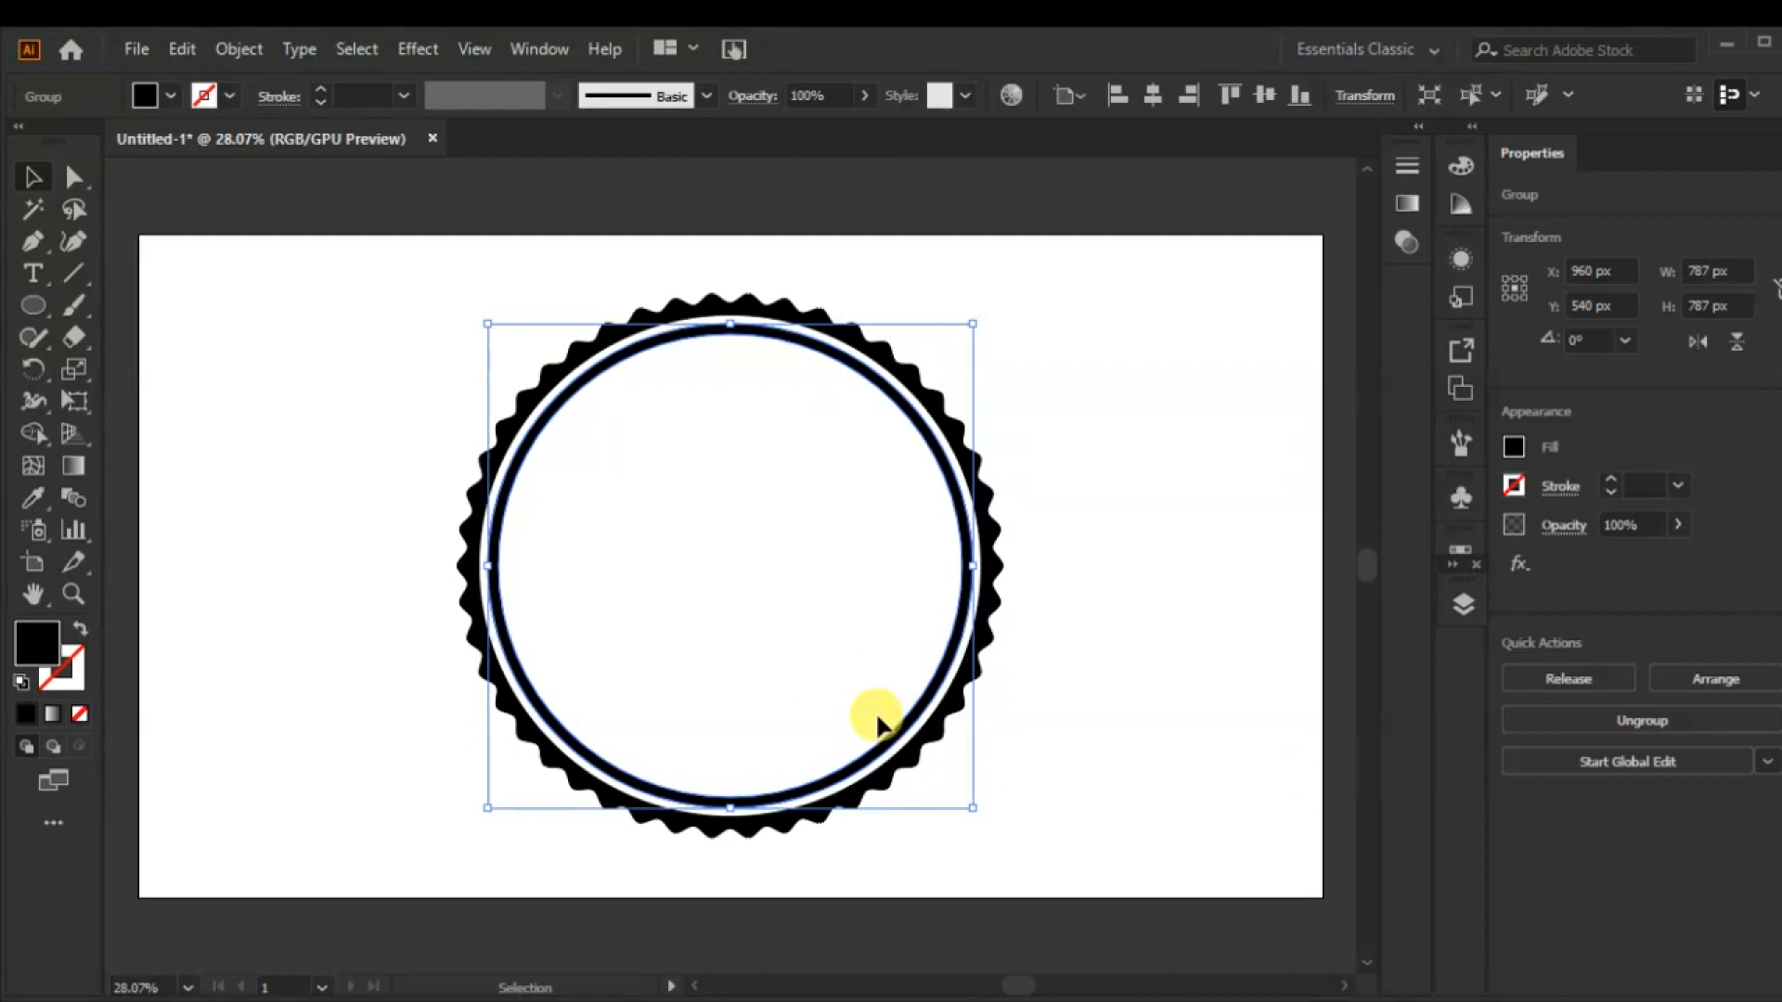
{"action": "left_click", "coordinate": [1205, 589]}
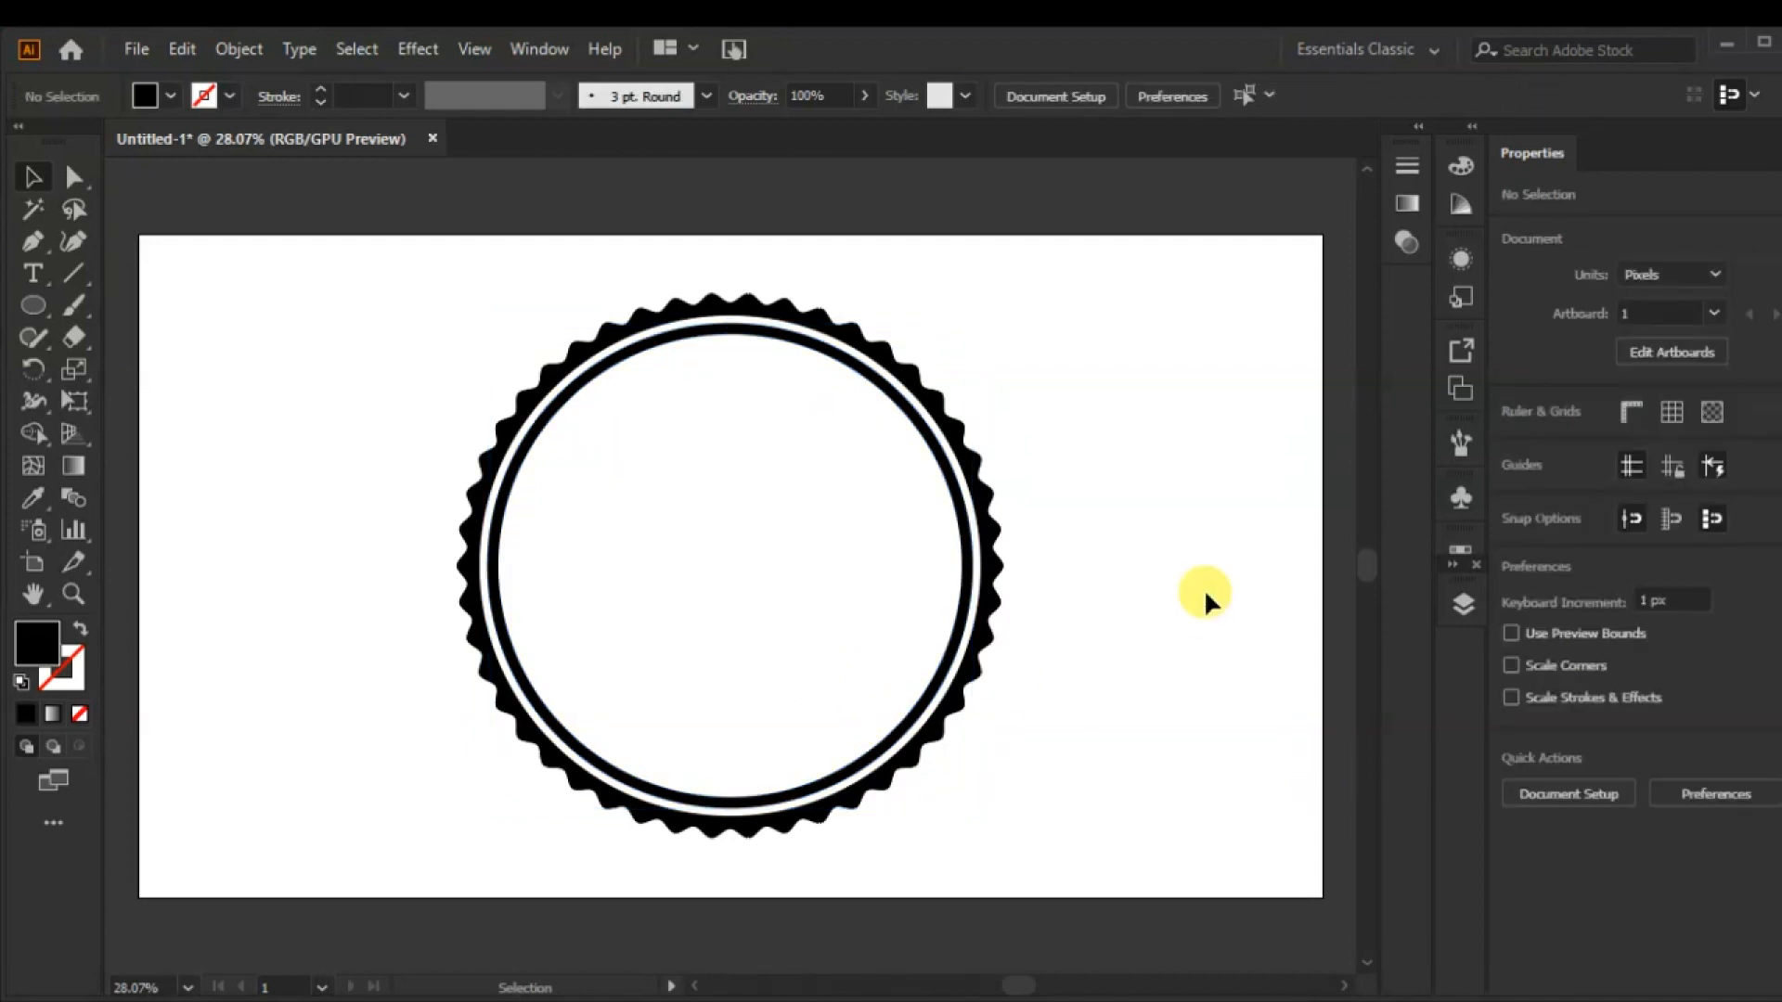
- Draw a black rectangle about 1095 px wide and 220 px high across the middle of the badge
{"action": "left_click", "coordinate": [29, 308]}
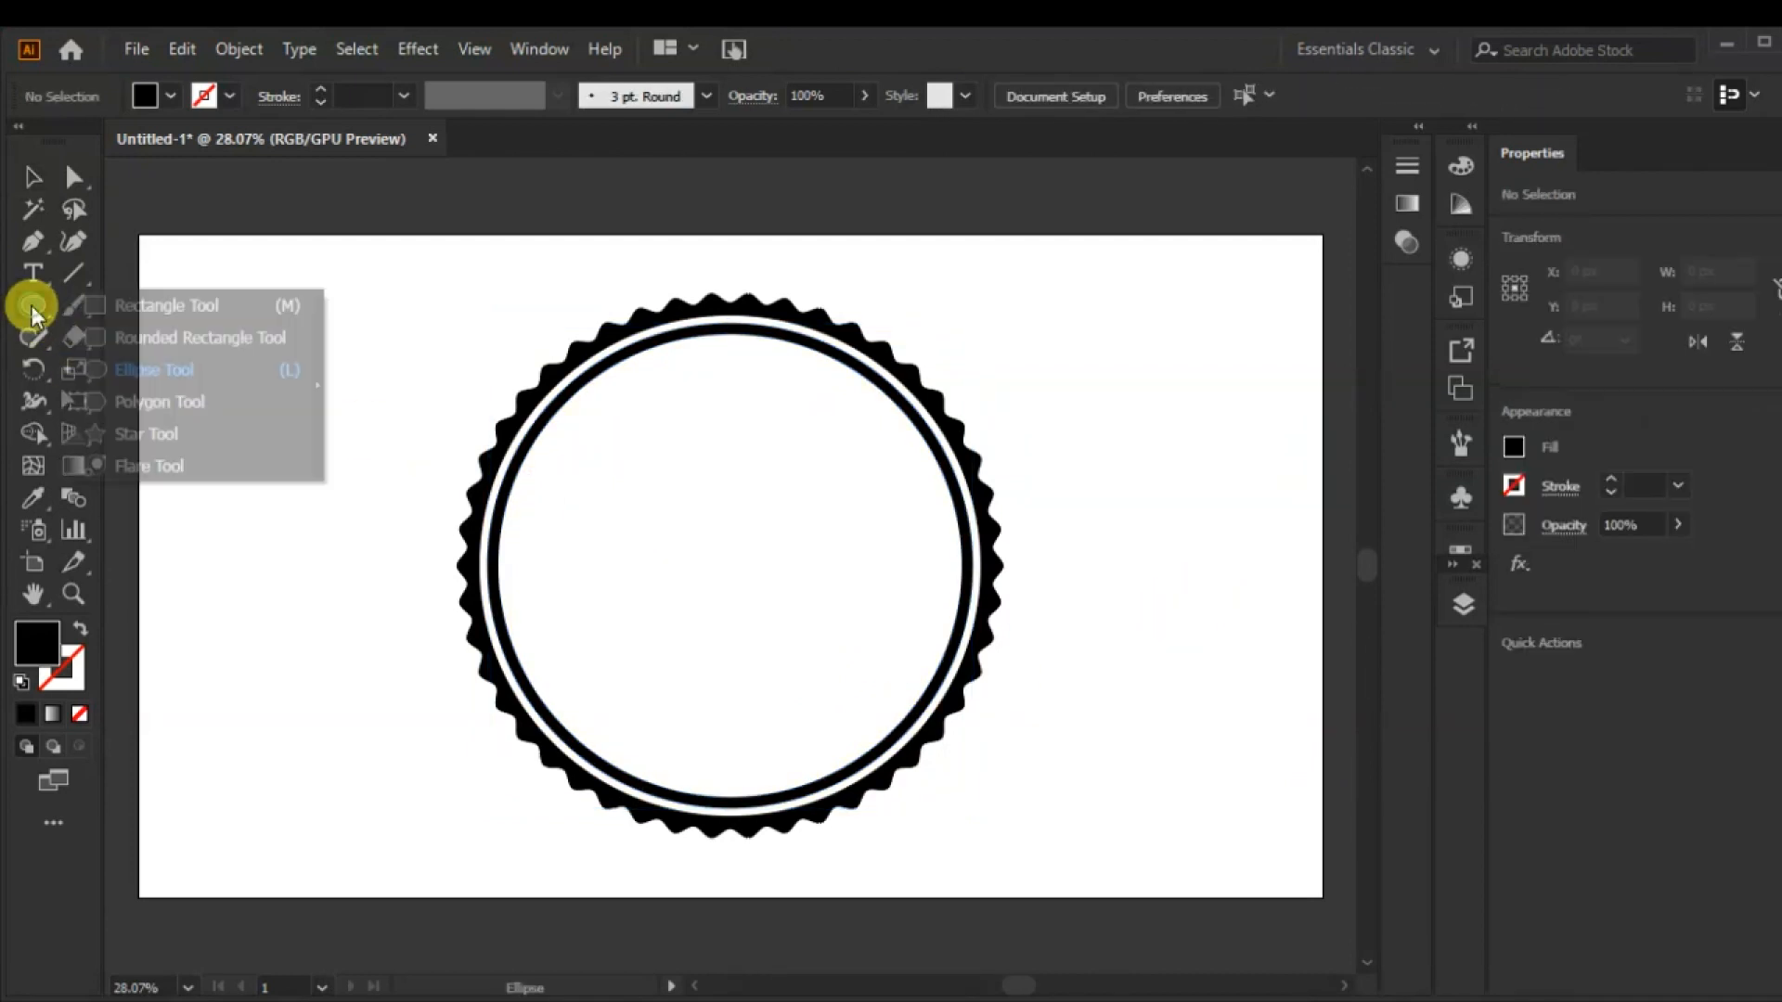
{"action": "left_click", "coordinate": [87, 311]}
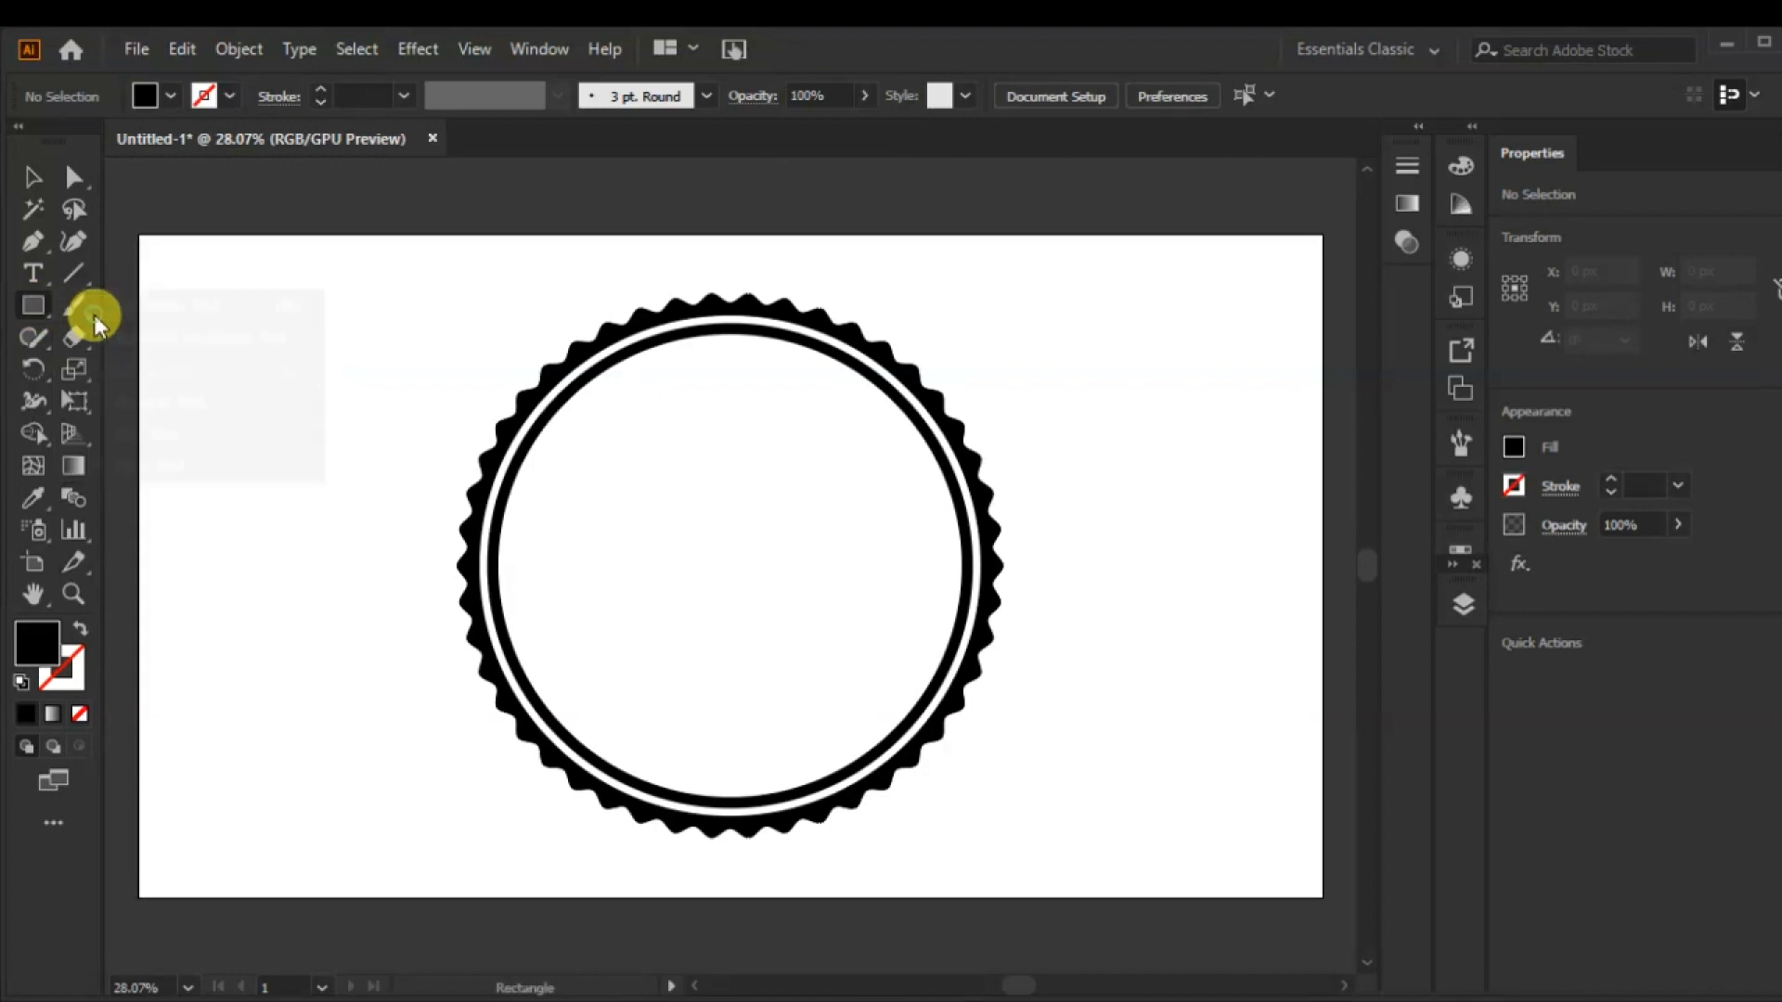
{"action": "left_click_drag", "start_coordinate": [373, 516], "coordinate": [1048, 649]}
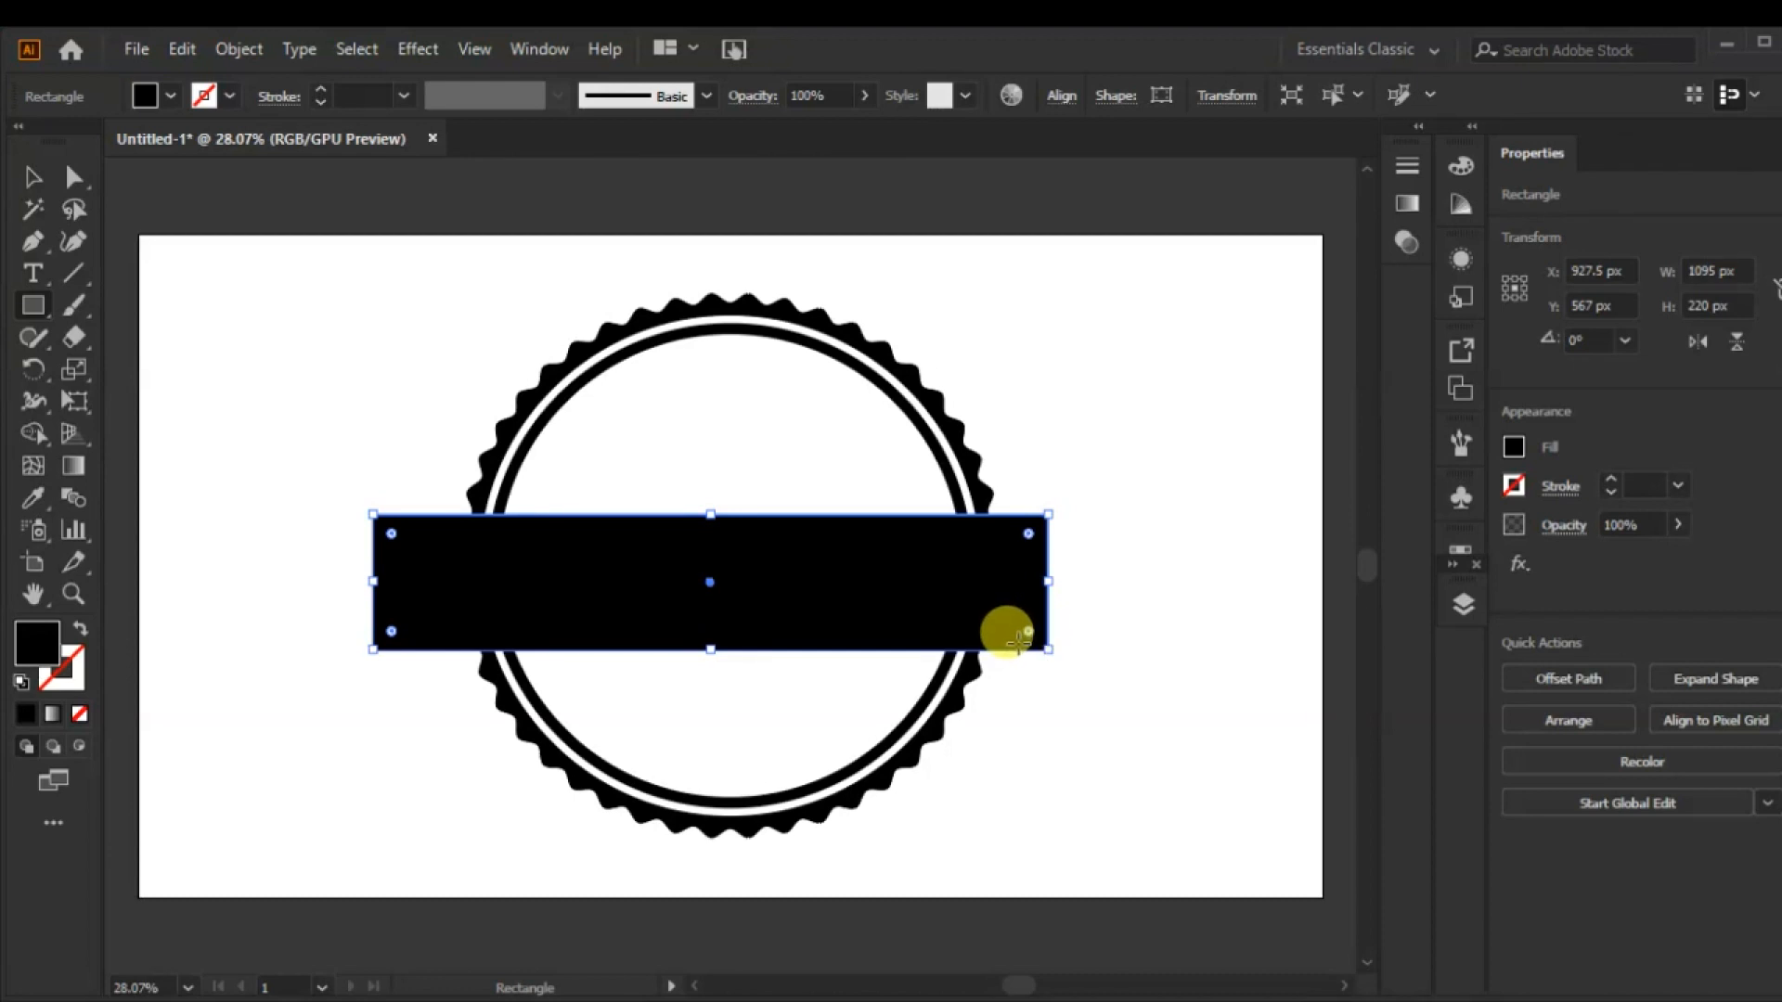
- Create an inner copy of the banner rectangle with Offset Path, using an offset of -10 px and miter joins
{"action": "left_click", "coordinate": [1568, 683]}
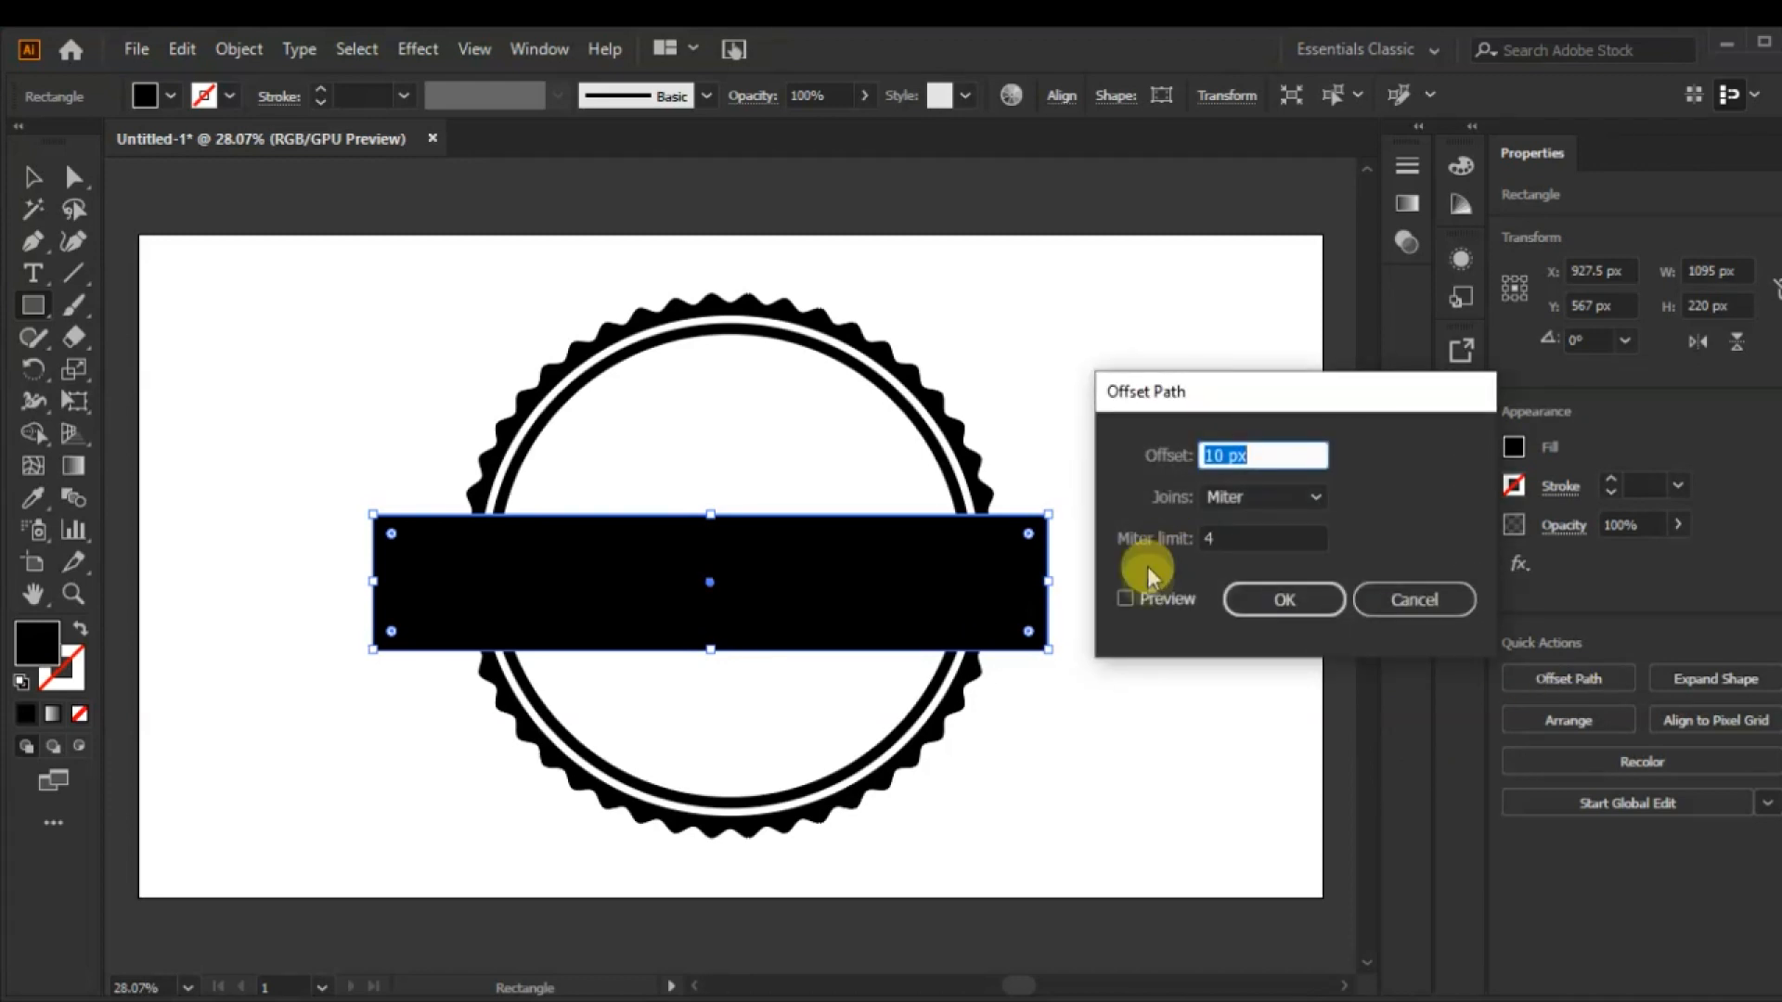
{"action": "left_click", "coordinate": [1126, 598]}
{"action": "double_click", "coordinate": [1249, 455]}
{"action": "type", "text": "0"}
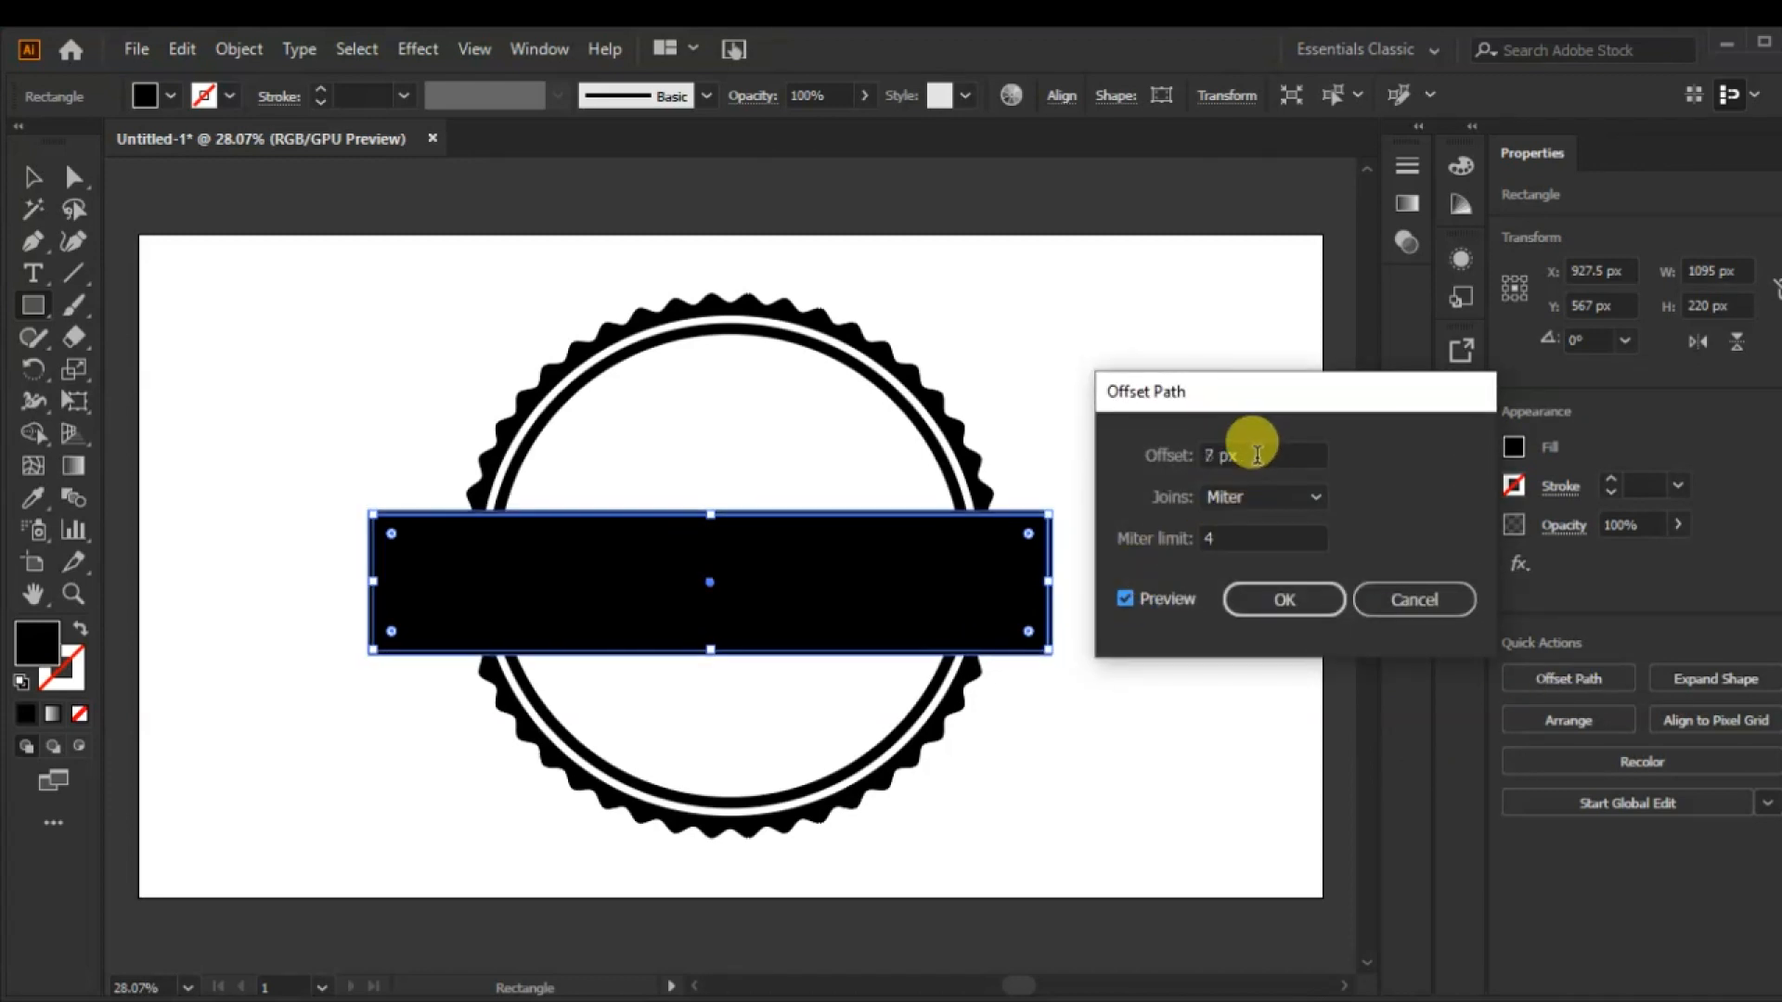
{"action": "double_click", "coordinate": [1255, 452]}
{"action": "type", "text": "-17"}
{"action": "double_click", "coordinate": [1258, 449]}
{"action": "type", "text": "-10"}
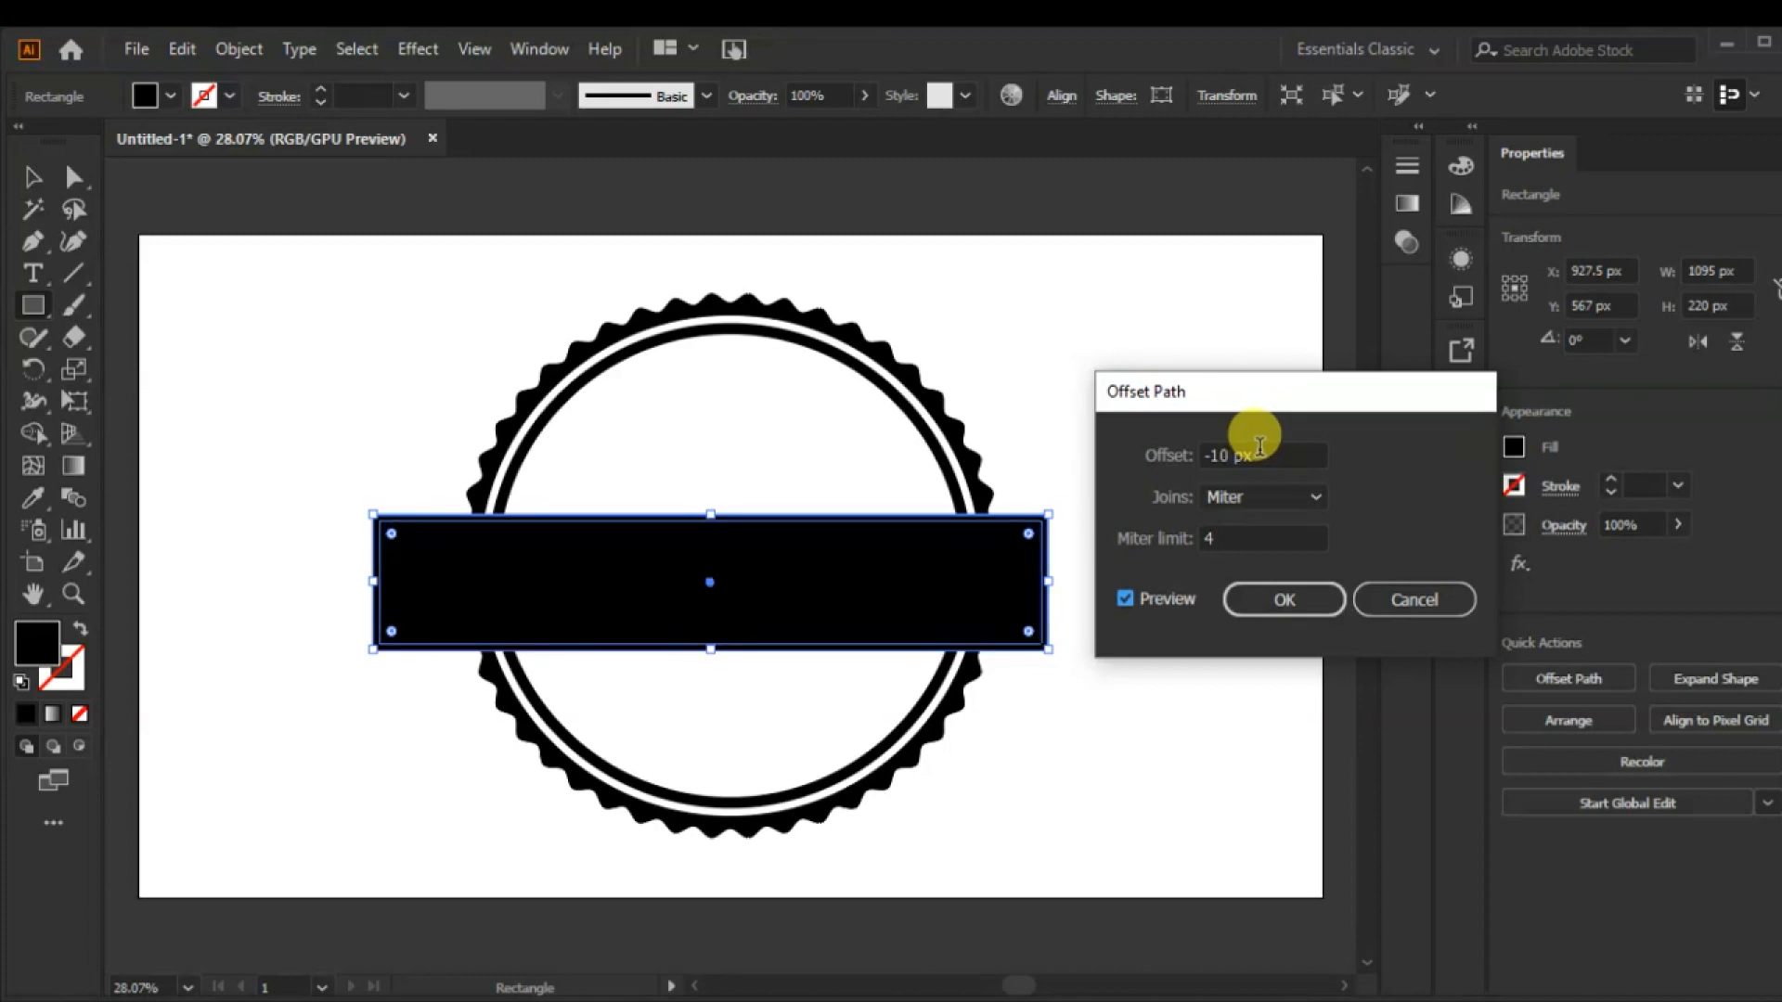
{"action": "left_click", "coordinate": [1271, 598]}
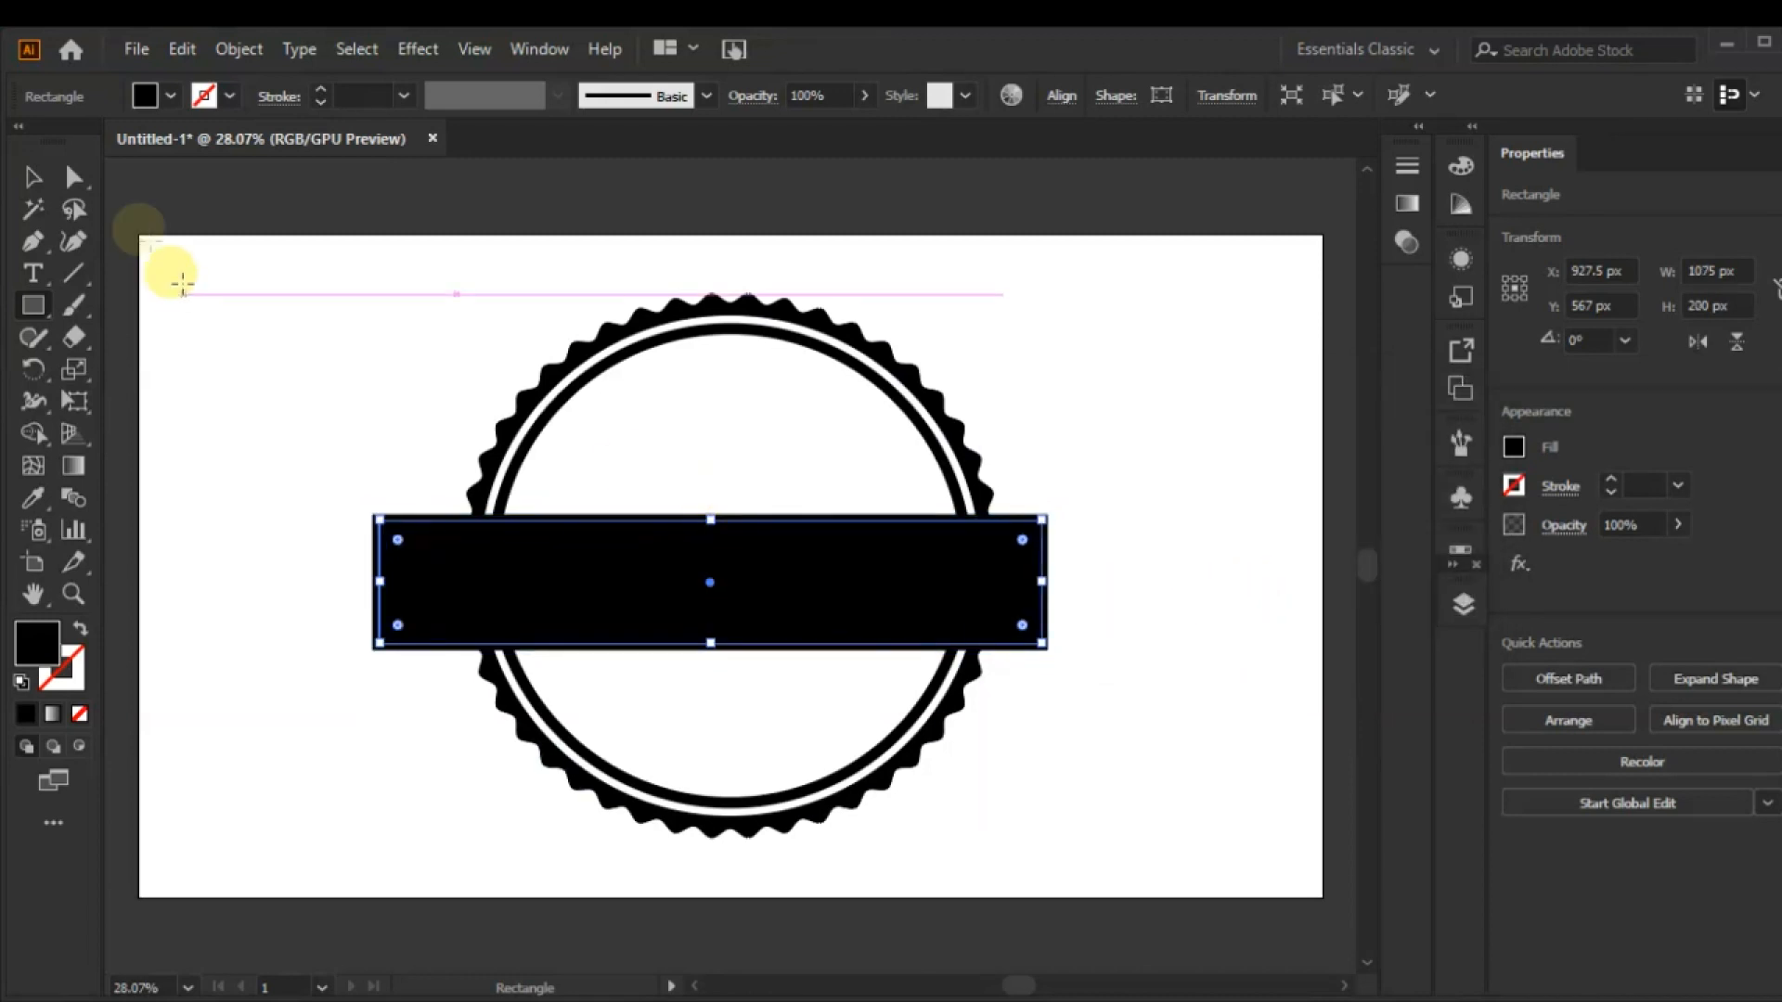
- Separate the outer border from the inner rectangle of the banner with the Shape Builder tool
{"action": "left_click", "coordinate": [31, 176]}
{"action": "left_click", "coordinate": [700, 625]}
{"action": "left_click", "coordinate": [698, 687], "text": "shift"}
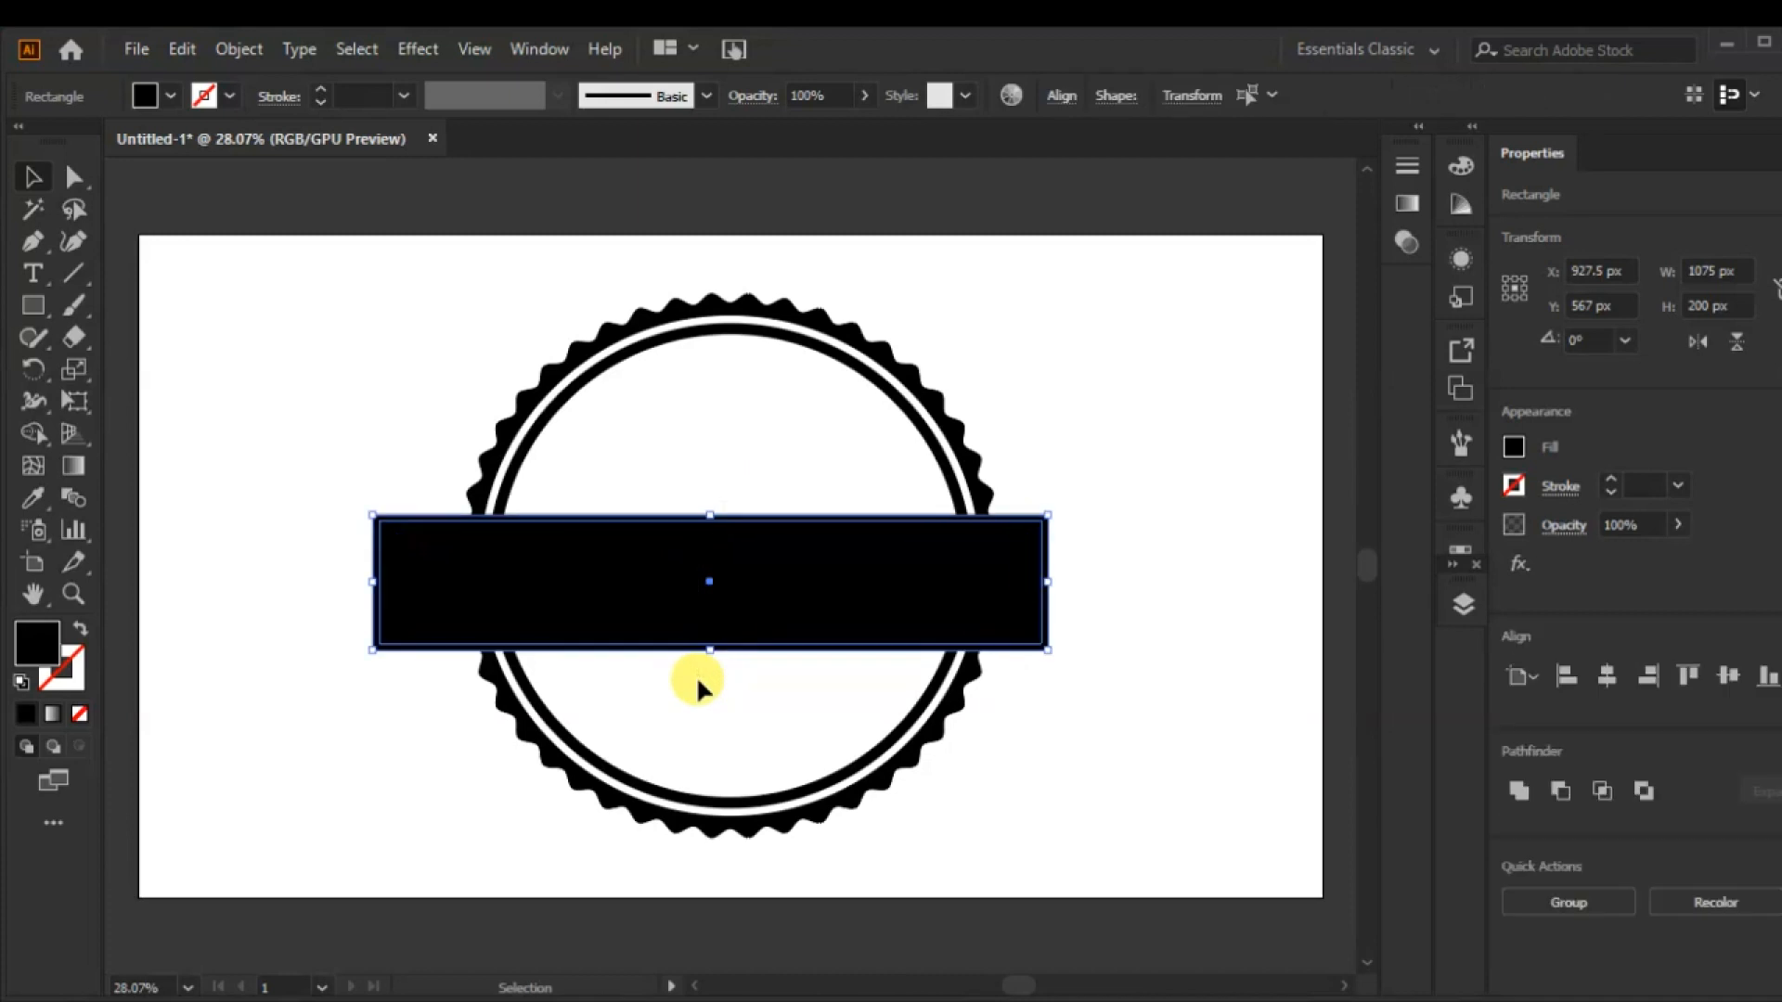
{"action": "left_click", "coordinate": [34, 432]}
{"action": "left_click", "coordinate": [32, 176]}
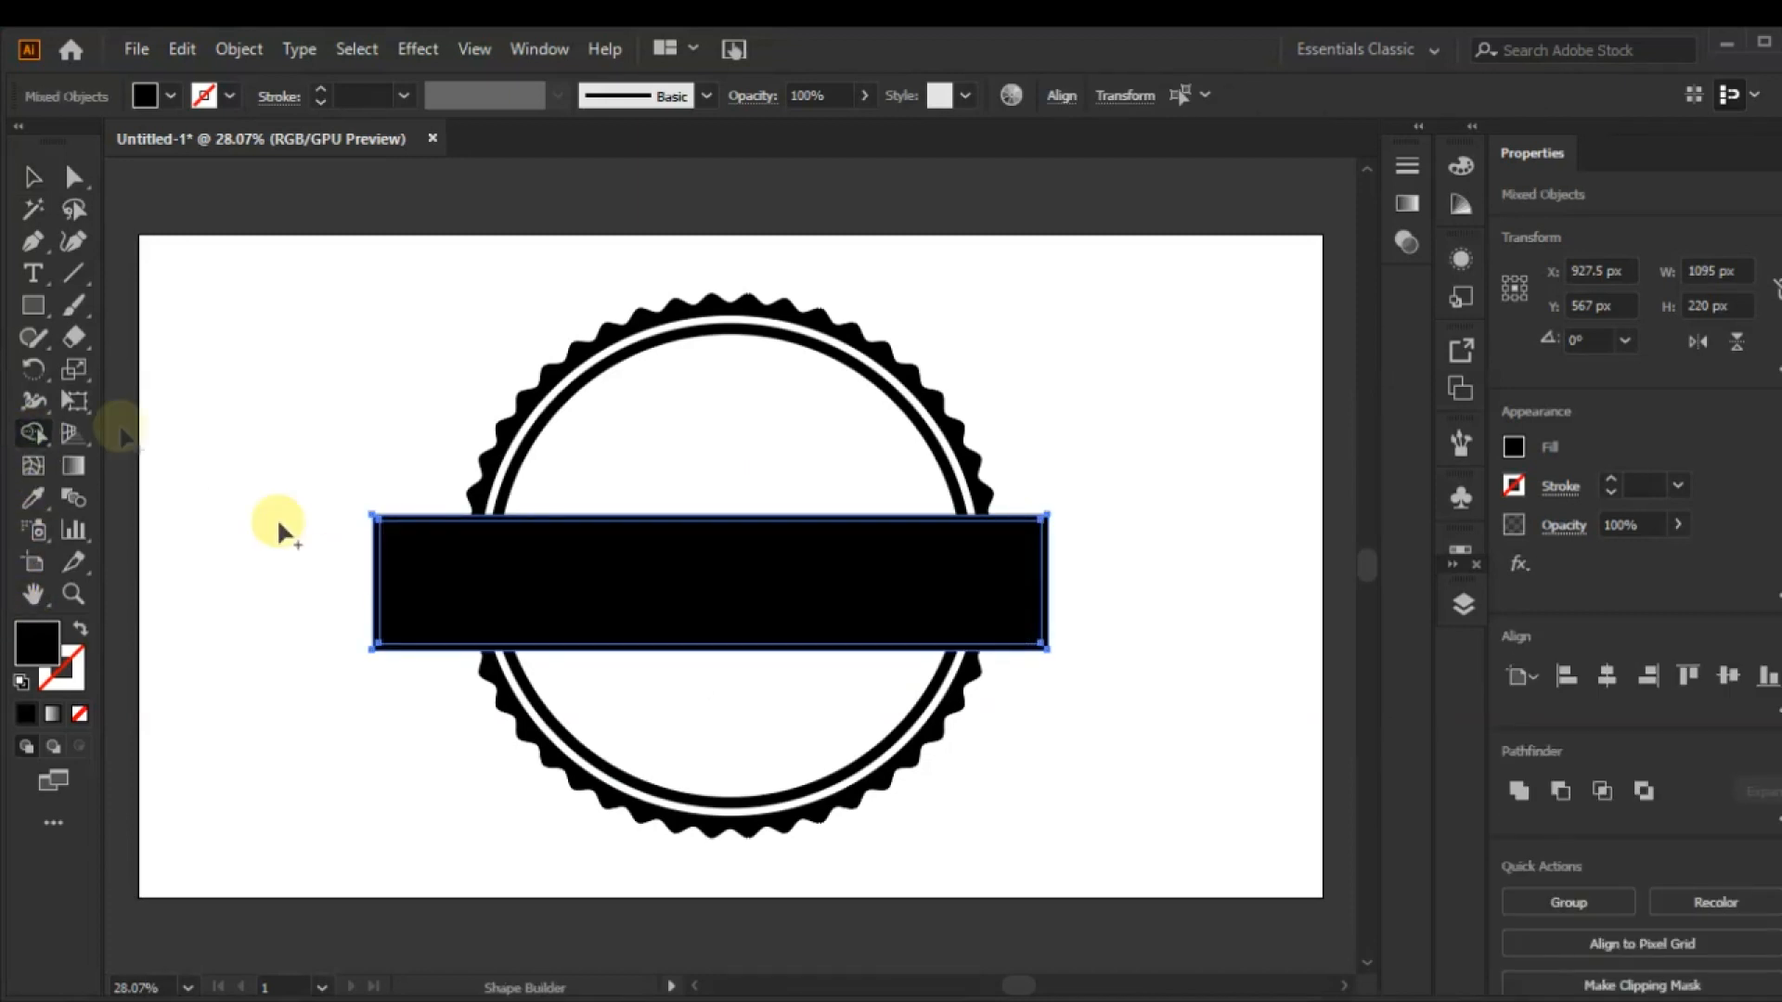
- Offset the inner banner rectangle by -10 px and delete the rectangle it came from, leaving a gap inside the border
{"action": "left_click", "coordinate": [263, 577]}
{"action": "left_click", "coordinate": [687, 627]}
{"action": "left_click", "coordinate": [1590, 682]}
{"action": "left_click", "coordinate": [1152, 603]}
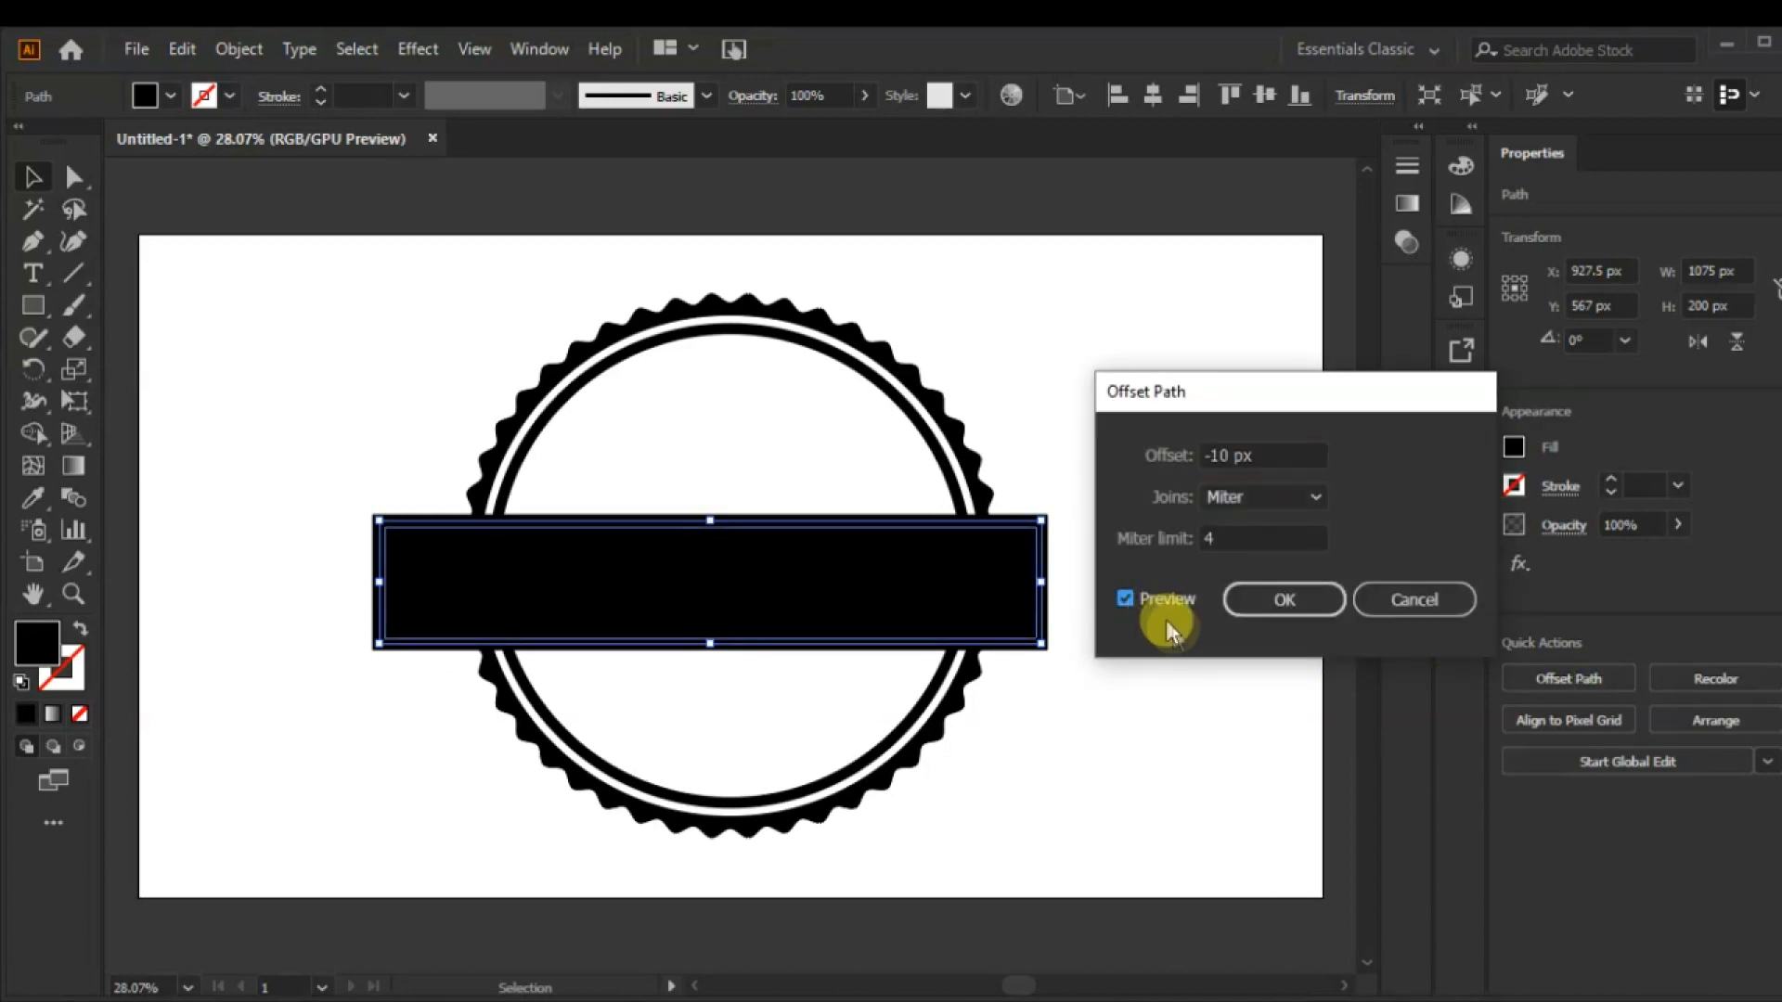
{"action": "left_click", "coordinate": [1277, 604]}
{"action": "left_click", "coordinate": [587, 518], "text": "shift"}
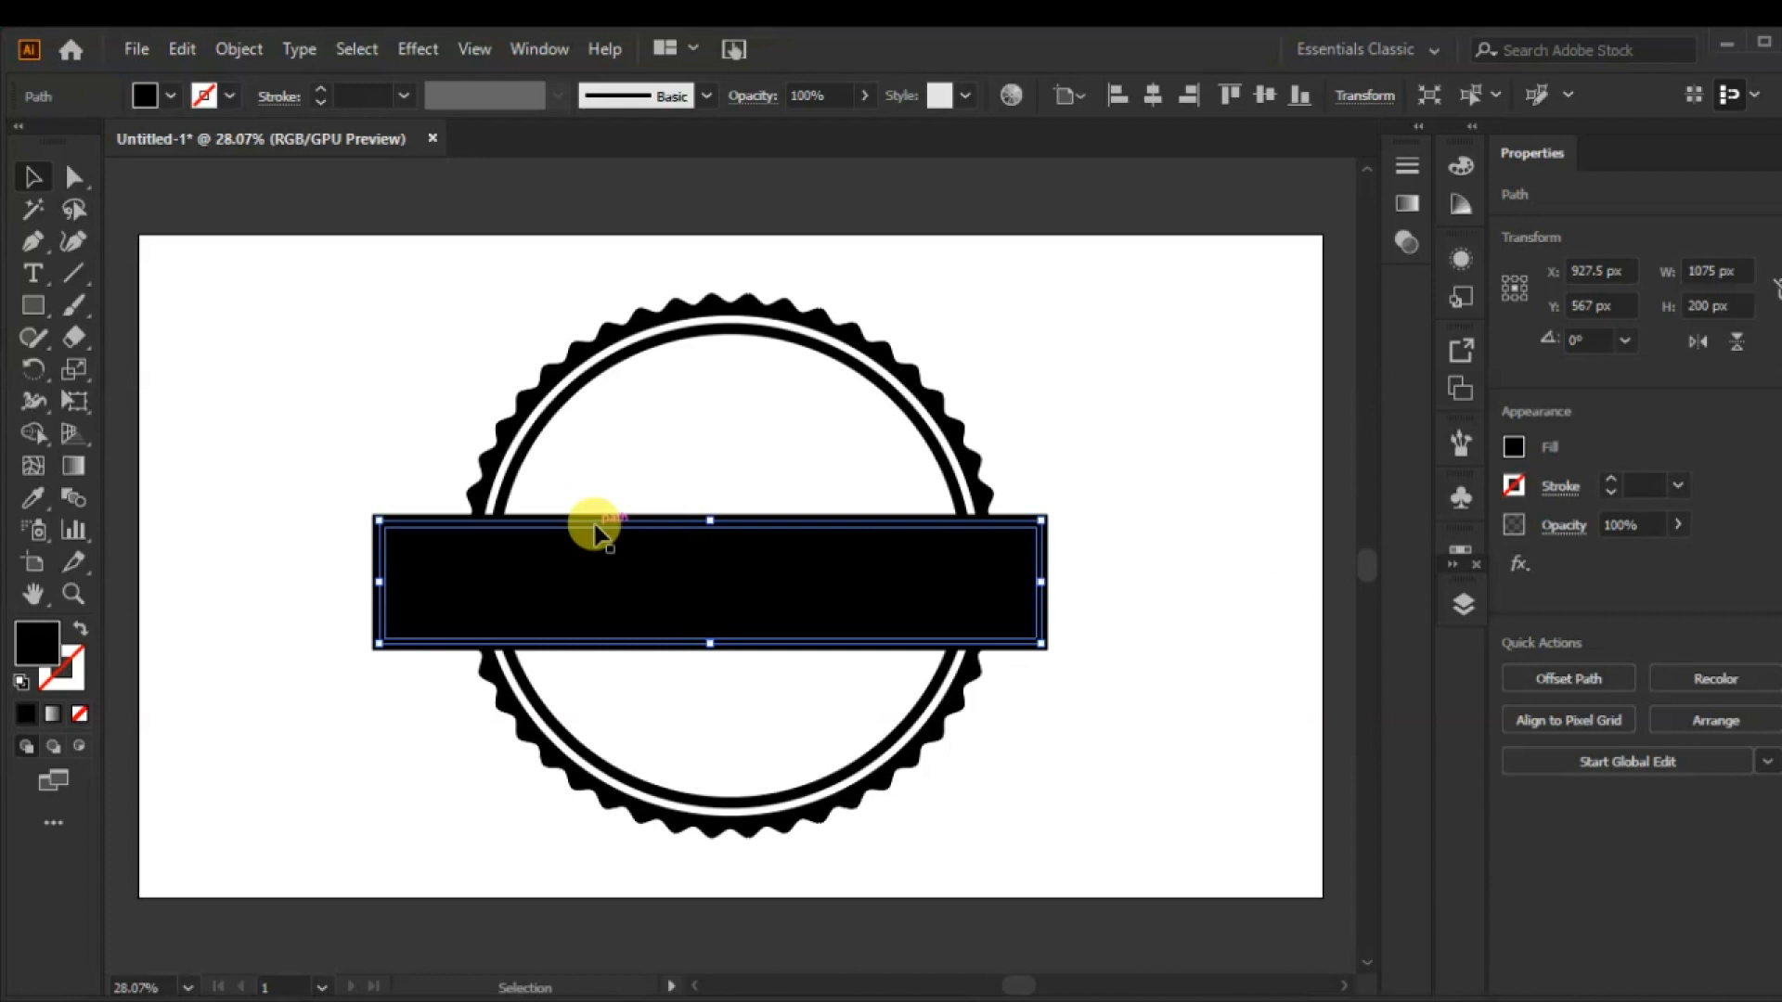
{"action": "key", "text": "Delete"}
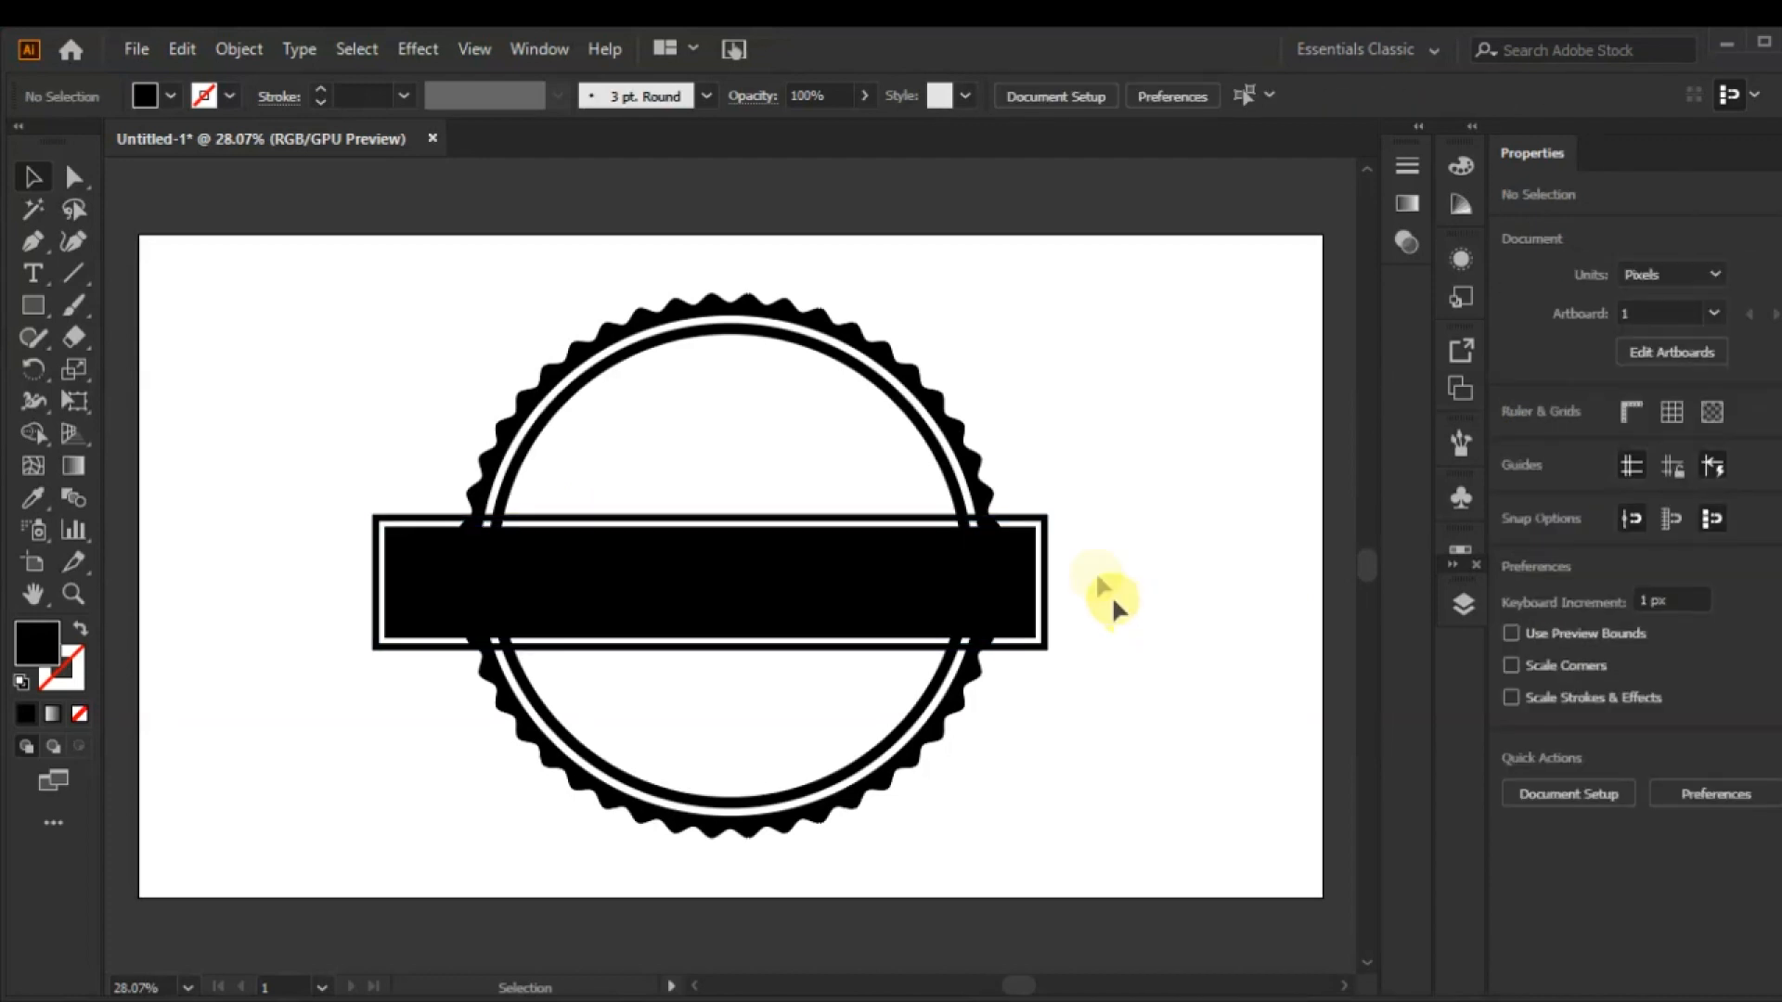
- Select the inner ring, banner border and central band, and merge their parts inside the ring with the Shape Builder tool
{"action": "left_click", "coordinate": [956, 483]}
{"action": "left_click", "coordinate": [914, 547], "text": "shift"}
{"action": "left_click", "coordinate": [902, 522], "text": "shift"}
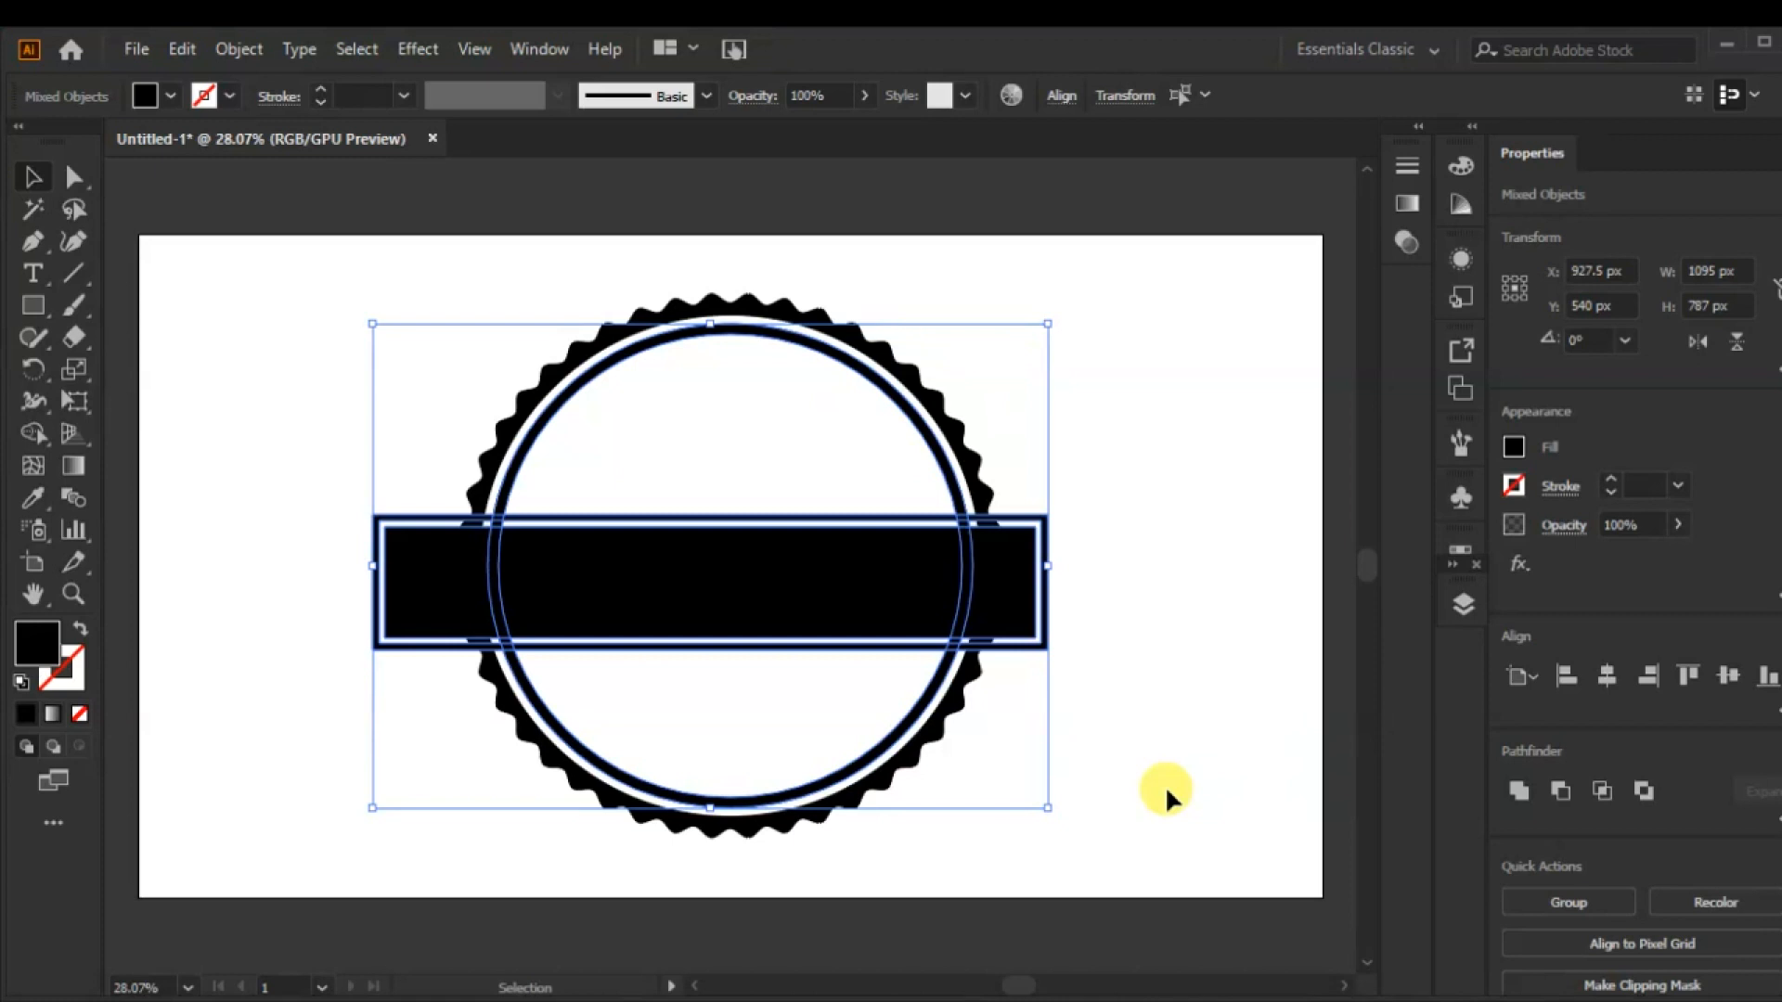
{"action": "key", "text": "a"}
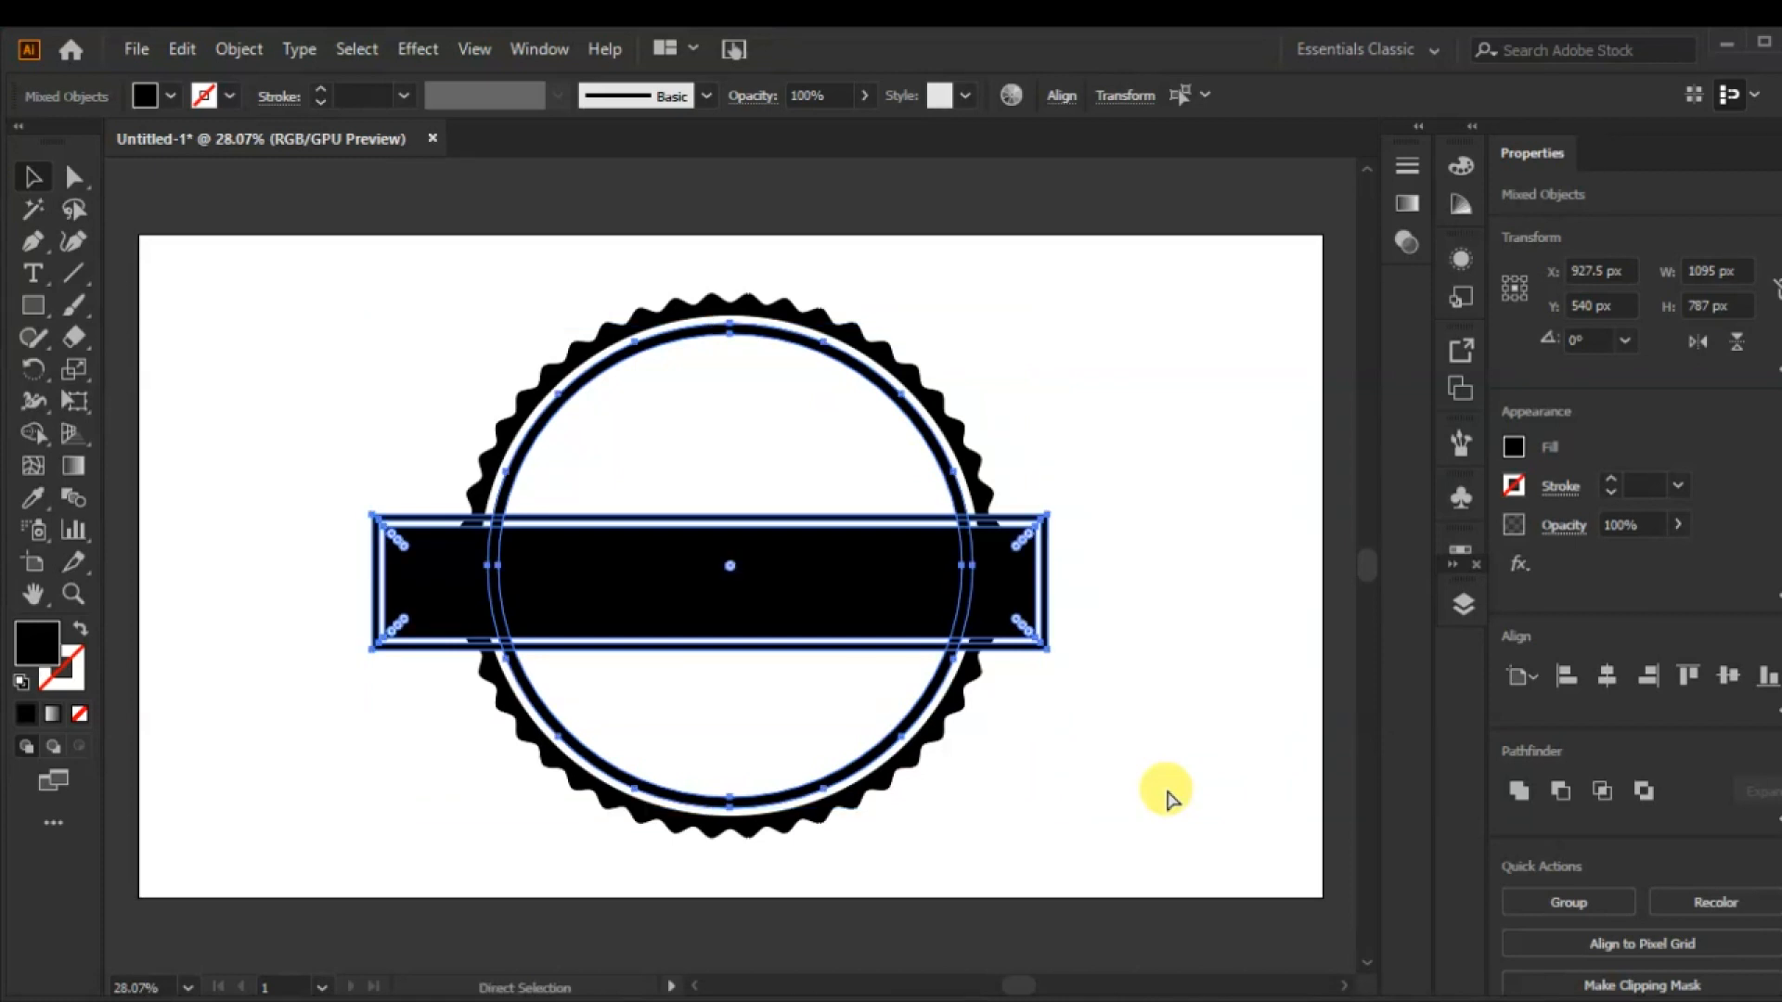
{"action": "key", "text": "ctrl+plus"}
{"action": "key", "text": "ctrl+plus"}
{"action": "key", "text": "v"}
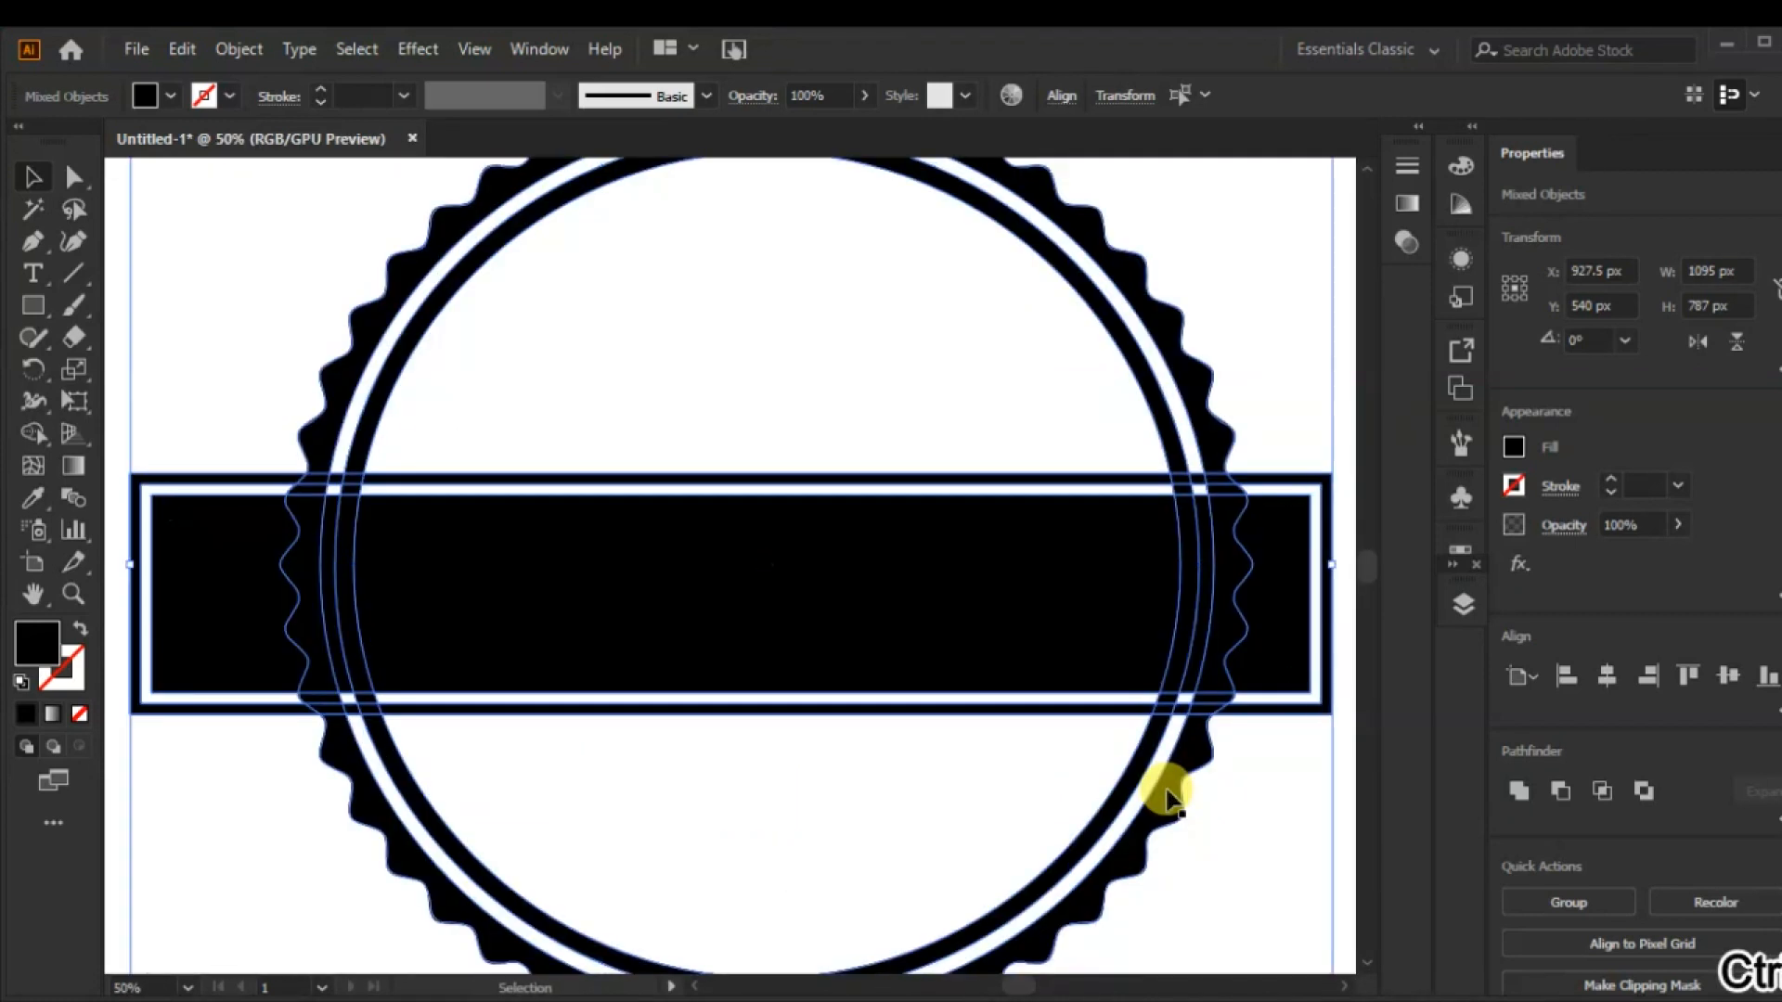
{"action": "left_click", "coordinate": [38, 432]}
{"action": "mouse_move", "coordinate": [460, 624]}
{"action": "left_mouse_down"}
{"action": "mouse_move", "coordinate": [425, 592]}
{"action": "mouse_move", "coordinate": [346, 577]}
{"action": "mouse_move", "coordinate": [343, 506]}
{"action": "left_mouse_up"}
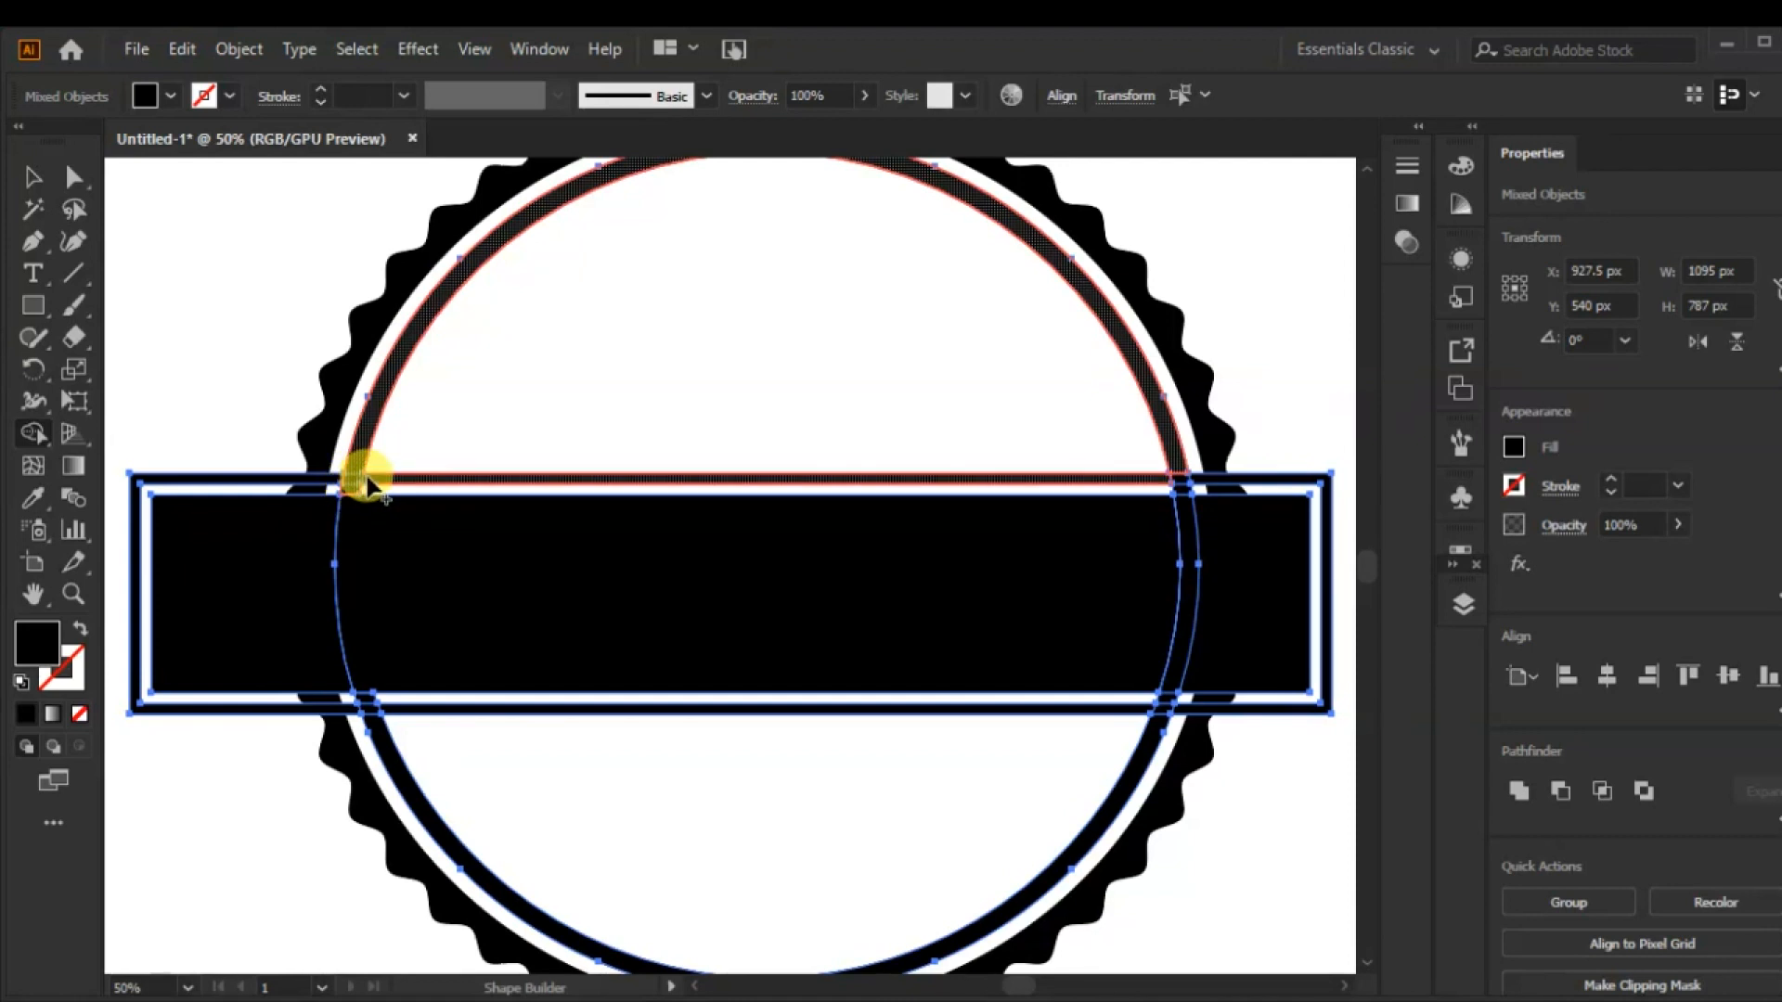
{"action": "left_click", "coordinate": [1183, 503]}
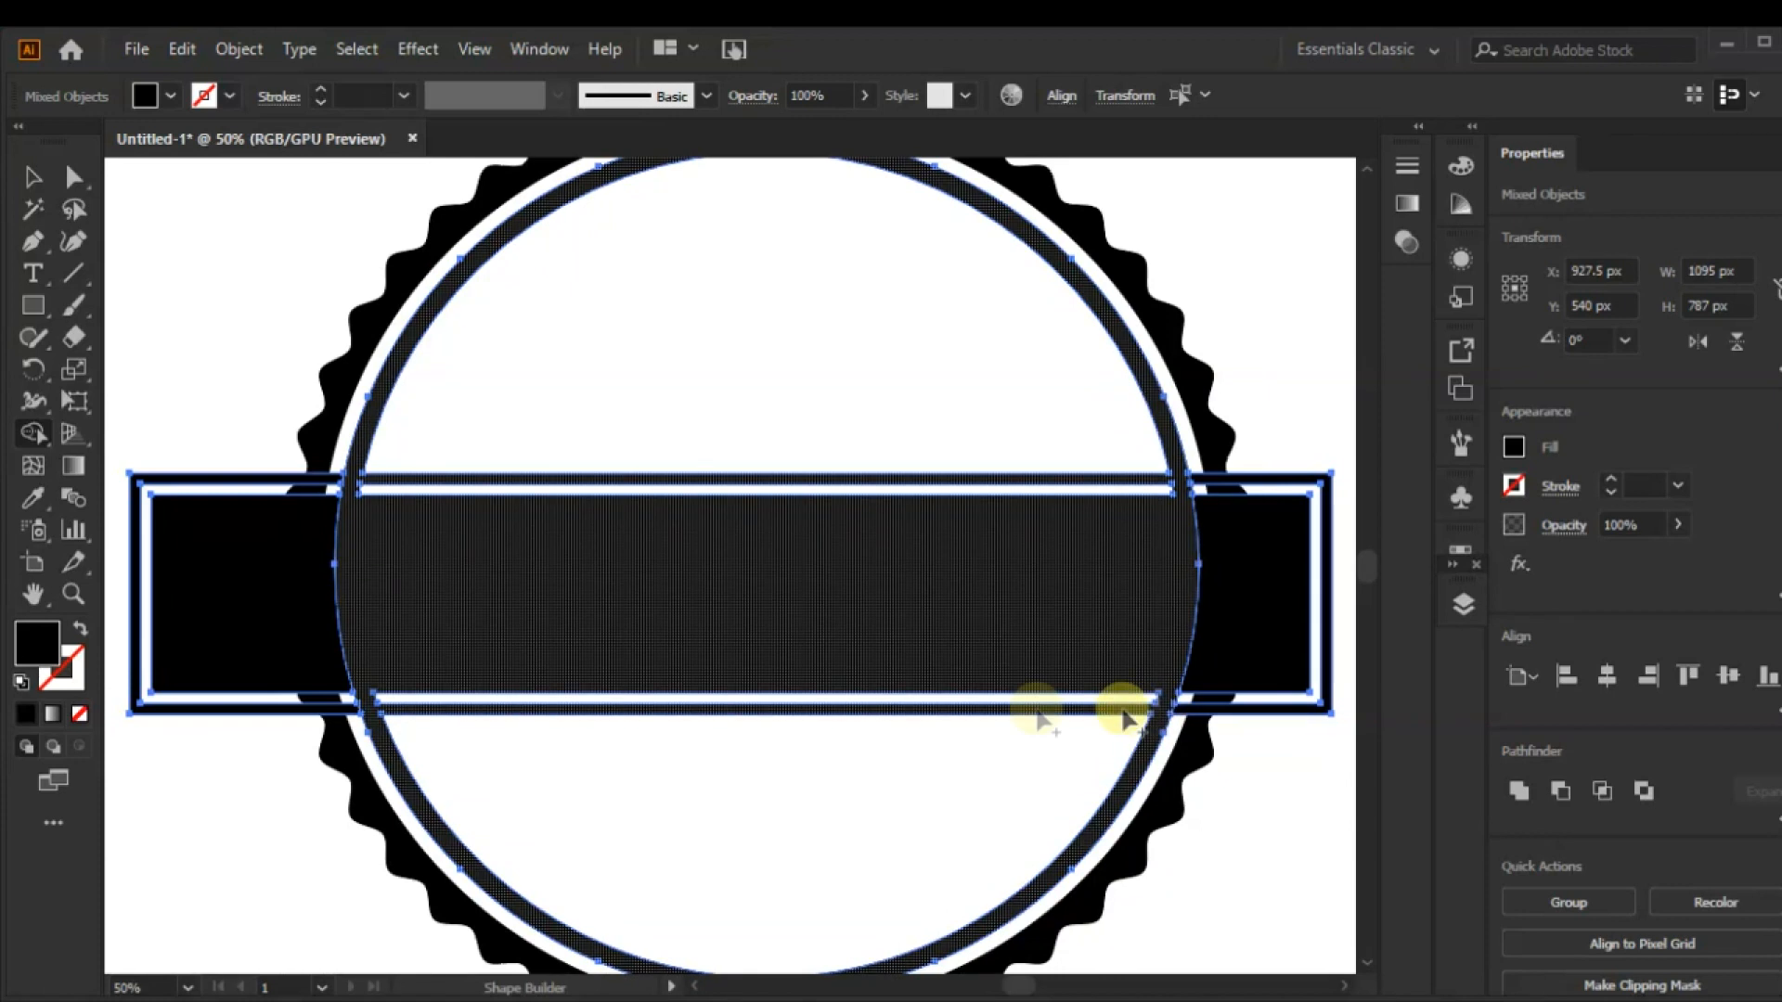
- Remove the banner border section protruding past the badge's left side with the Shape Builder tool
{"action": "left_click", "coordinate": [32, 176]}
{"action": "left_click", "coordinate": [162, 362]}
{"action": "left_click", "coordinate": [173, 476]}
{"action": "key", "text": "shift+m"}
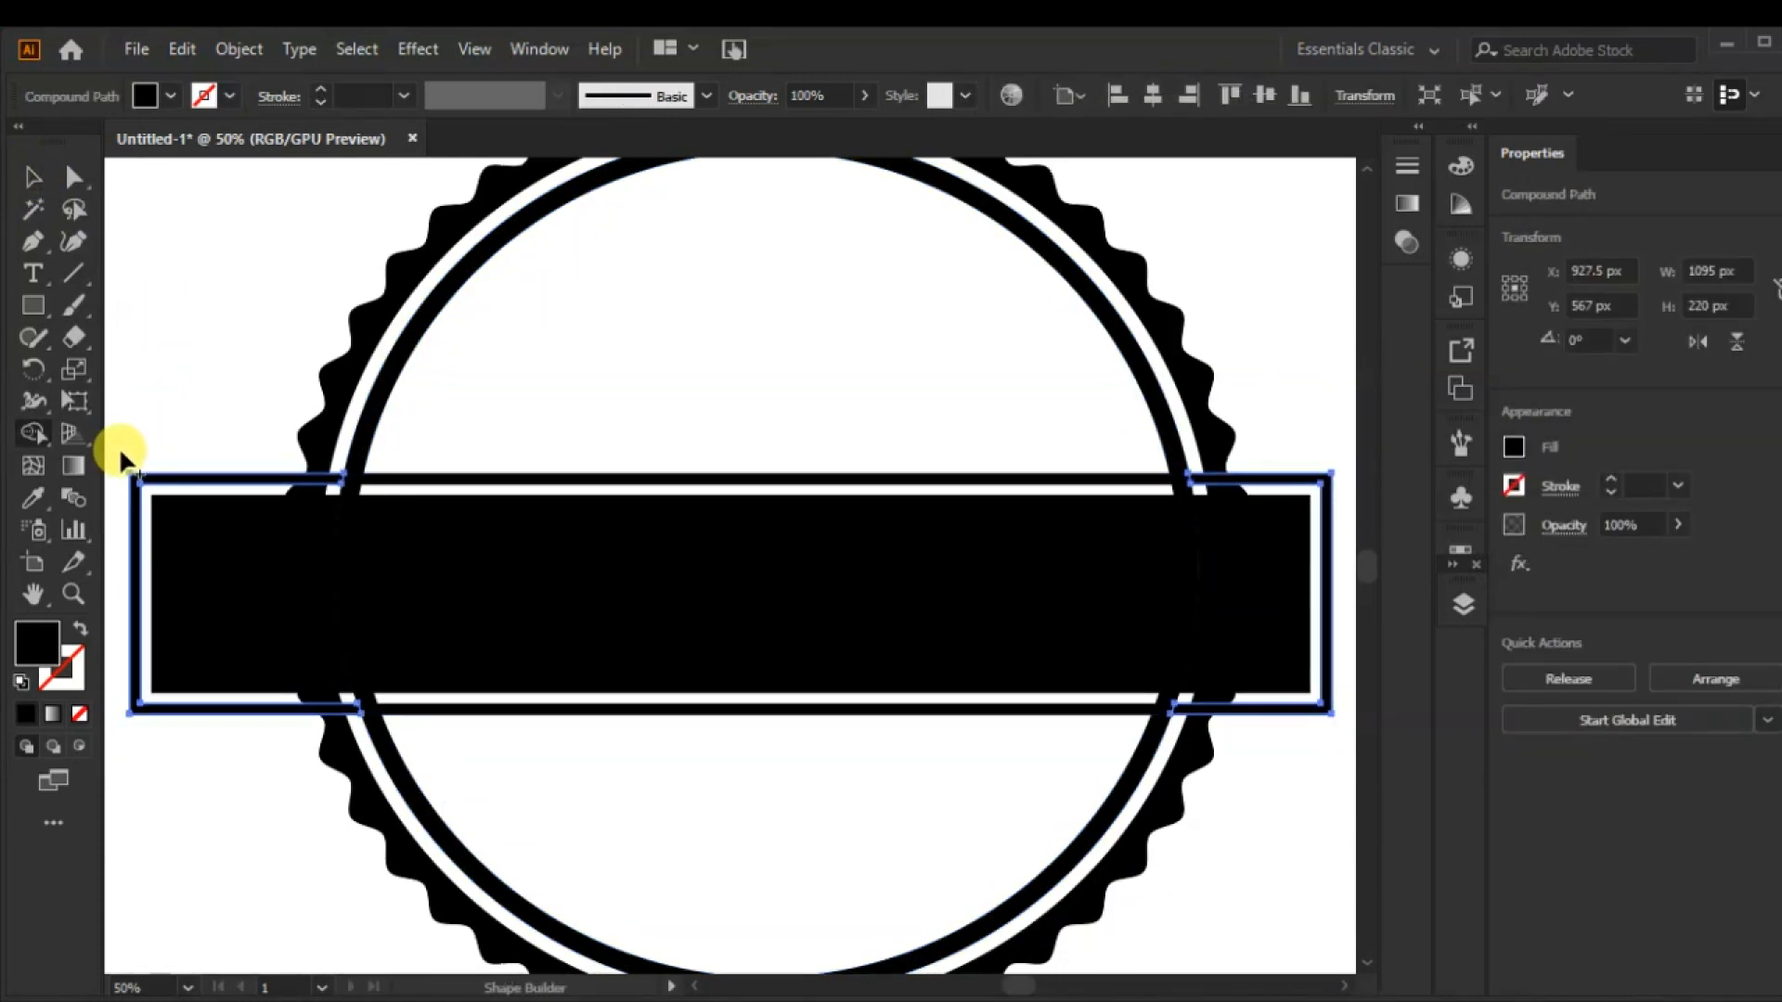
{"action": "left_click", "coordinate": [176, 478]}
{"action": "left_click", "coordinate": [180, 479], "text": "alt"}
- Trim the black central band's overhang beyond the left side of the ring with the Shape Builder tool
{"action": "key", "text": "v"}
{"action": "left_click", "coordinate": [381, 594]}
{"action": "left_click", "coordinate": [238, 614], "text": "shift"}
{"action": "left_click", "coordinate": [37, 433]}
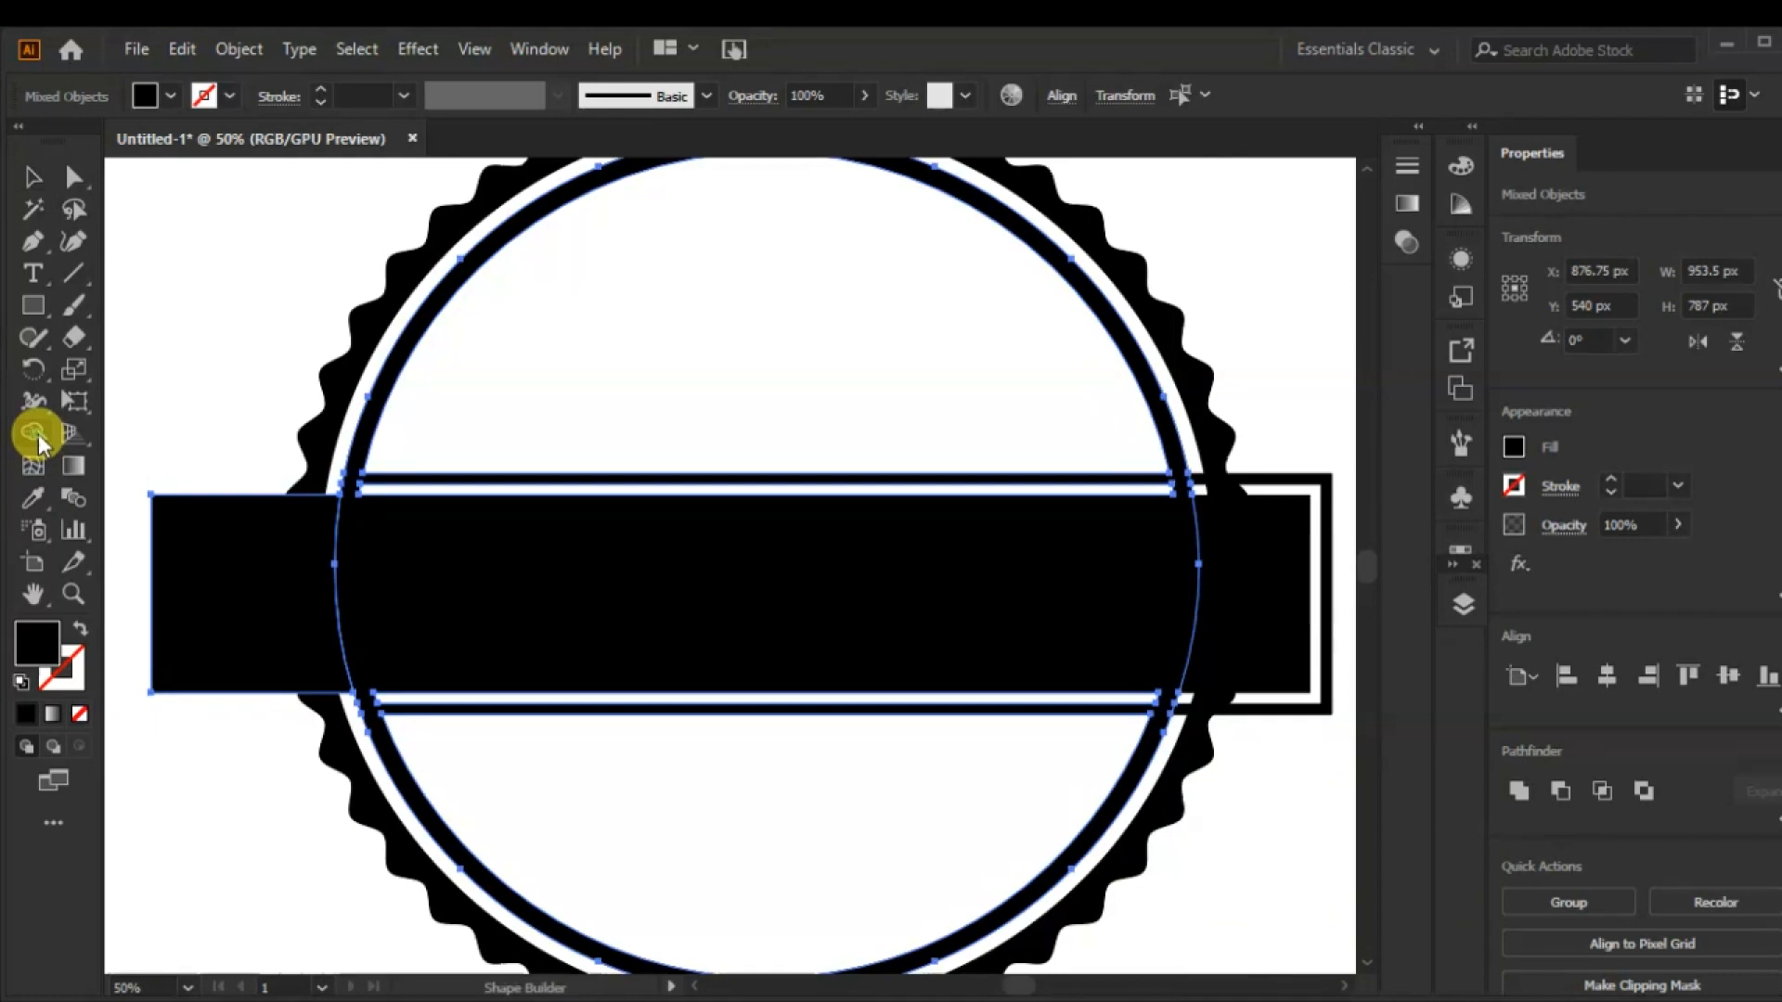
{"action": "left_click", "coordinate": [205, 614], "text": "alt"}
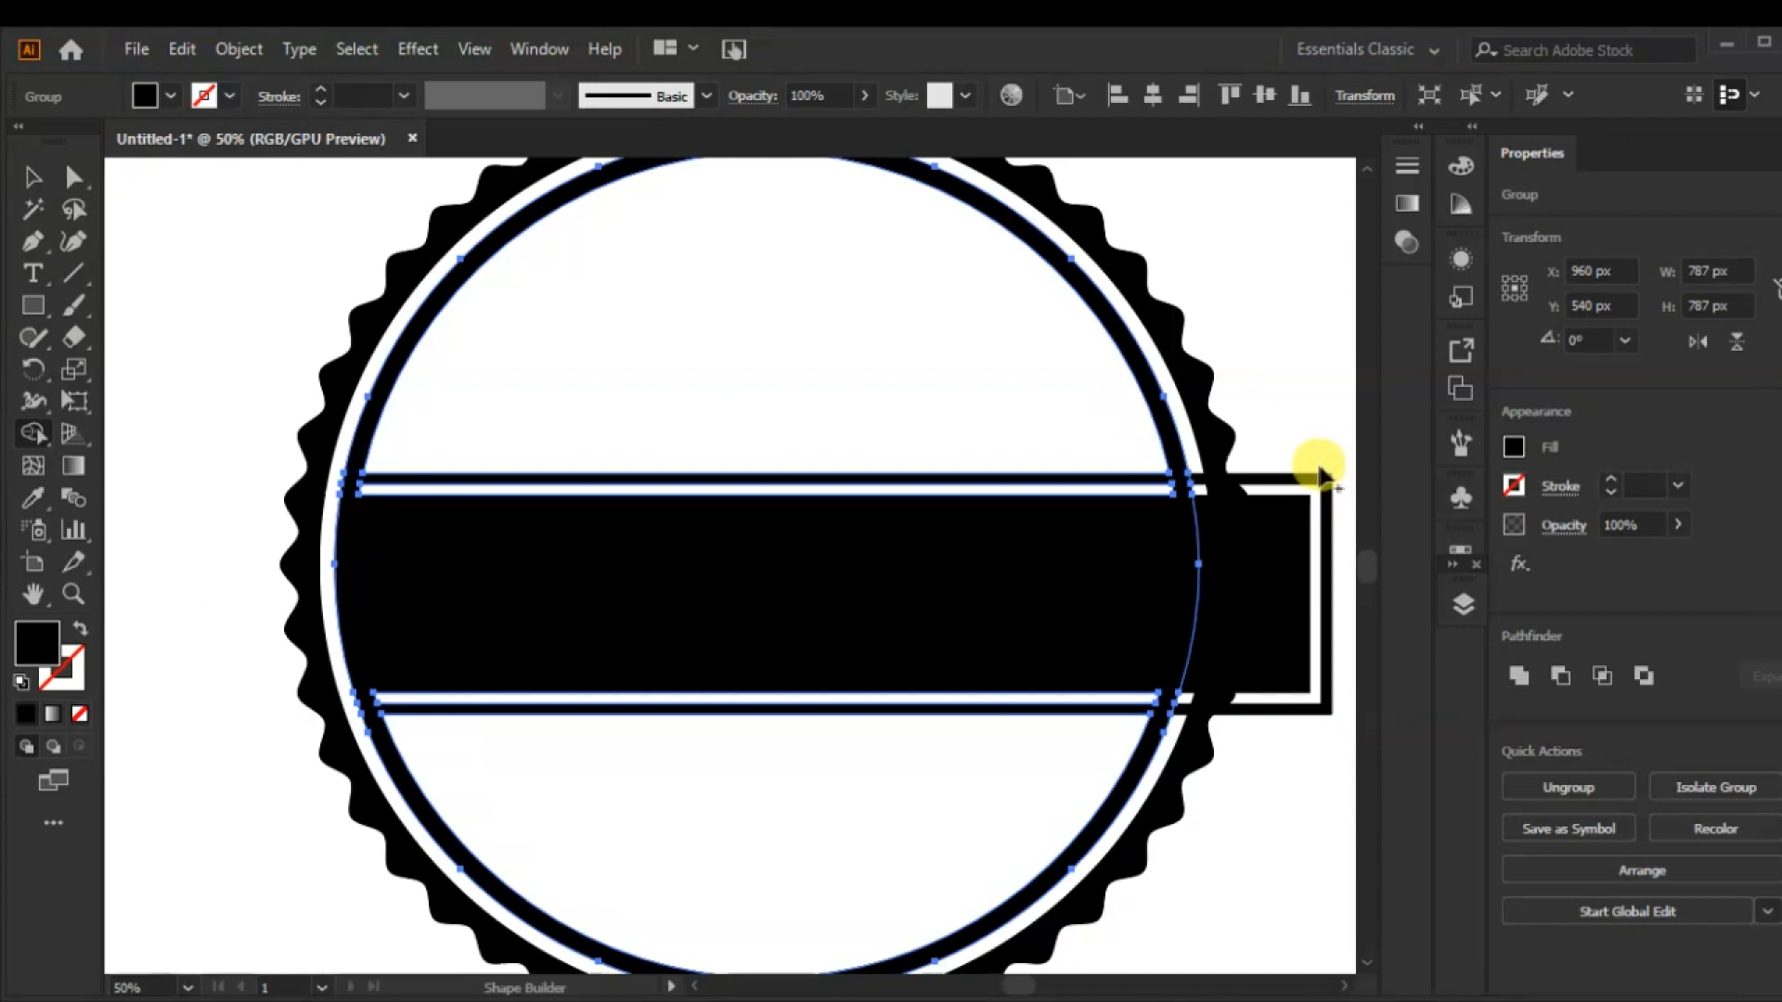
- Delete the leftover banner border and band pieces protruding past the badge's right side
{"action": "left_click", "coordinate": [33, 176]}
{"action": "left_click", "coordinate": [167, 322]}
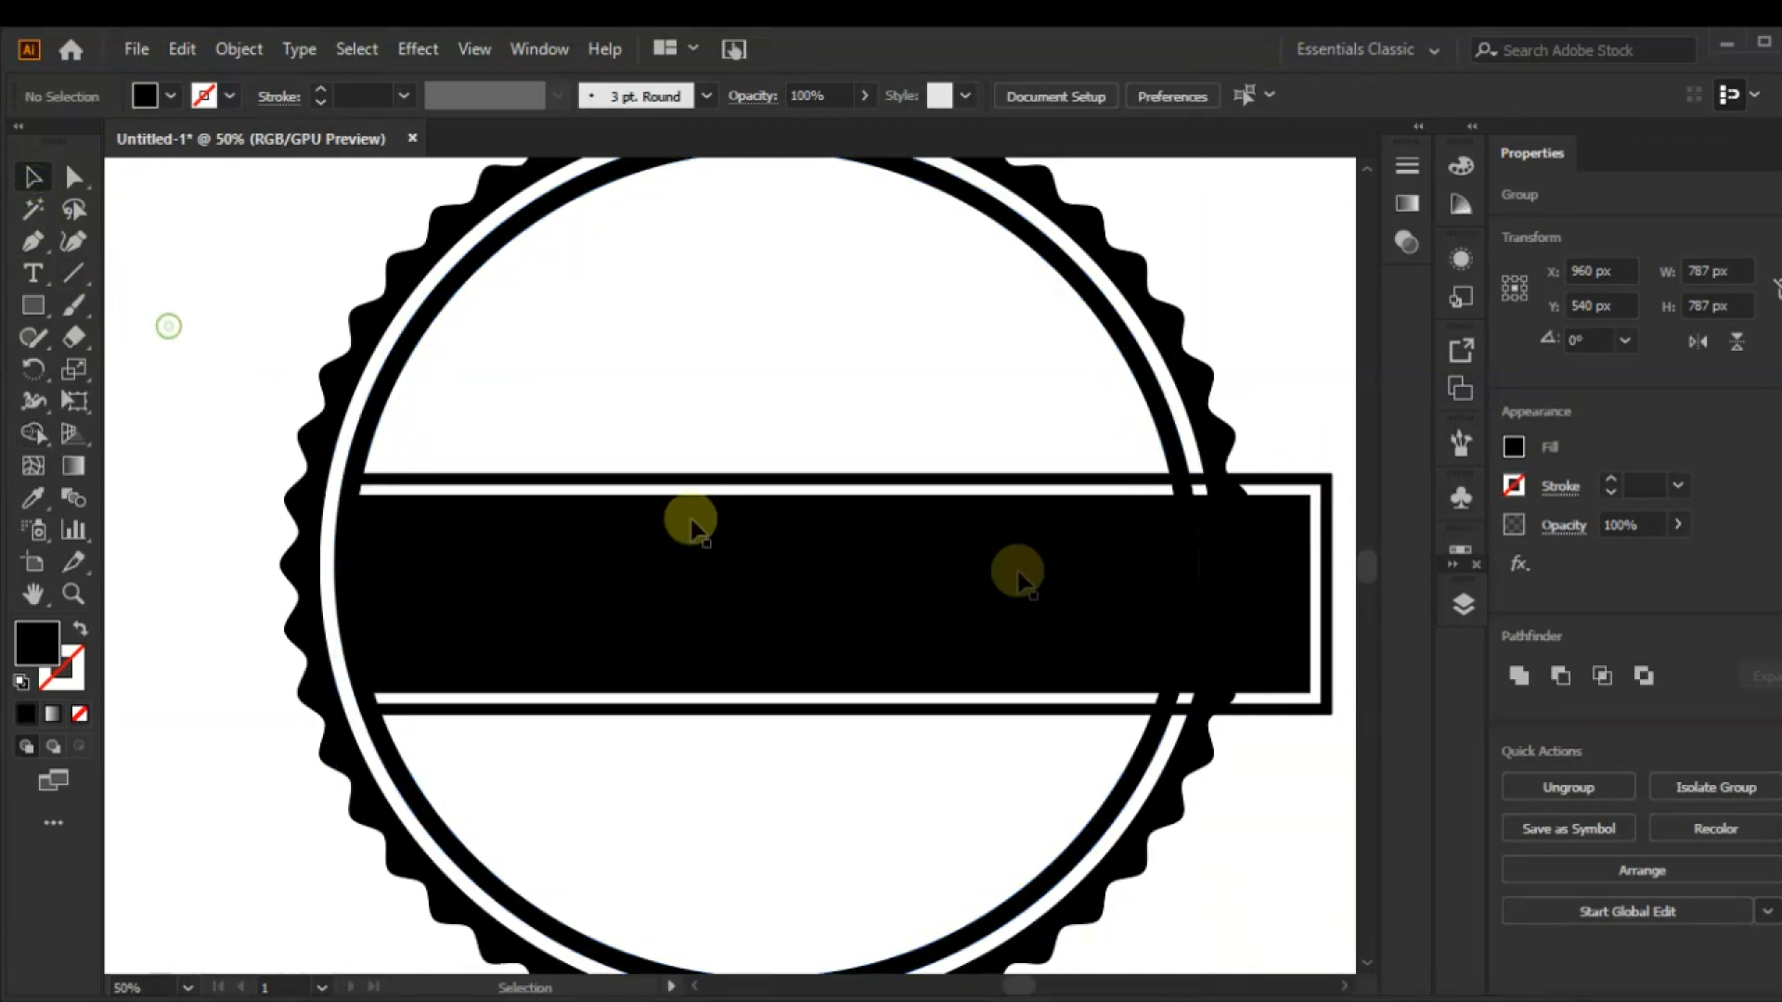
{"action": "left_click", "coordinate": [1333, 513]}
{"action": "key", "text": "Delete"}
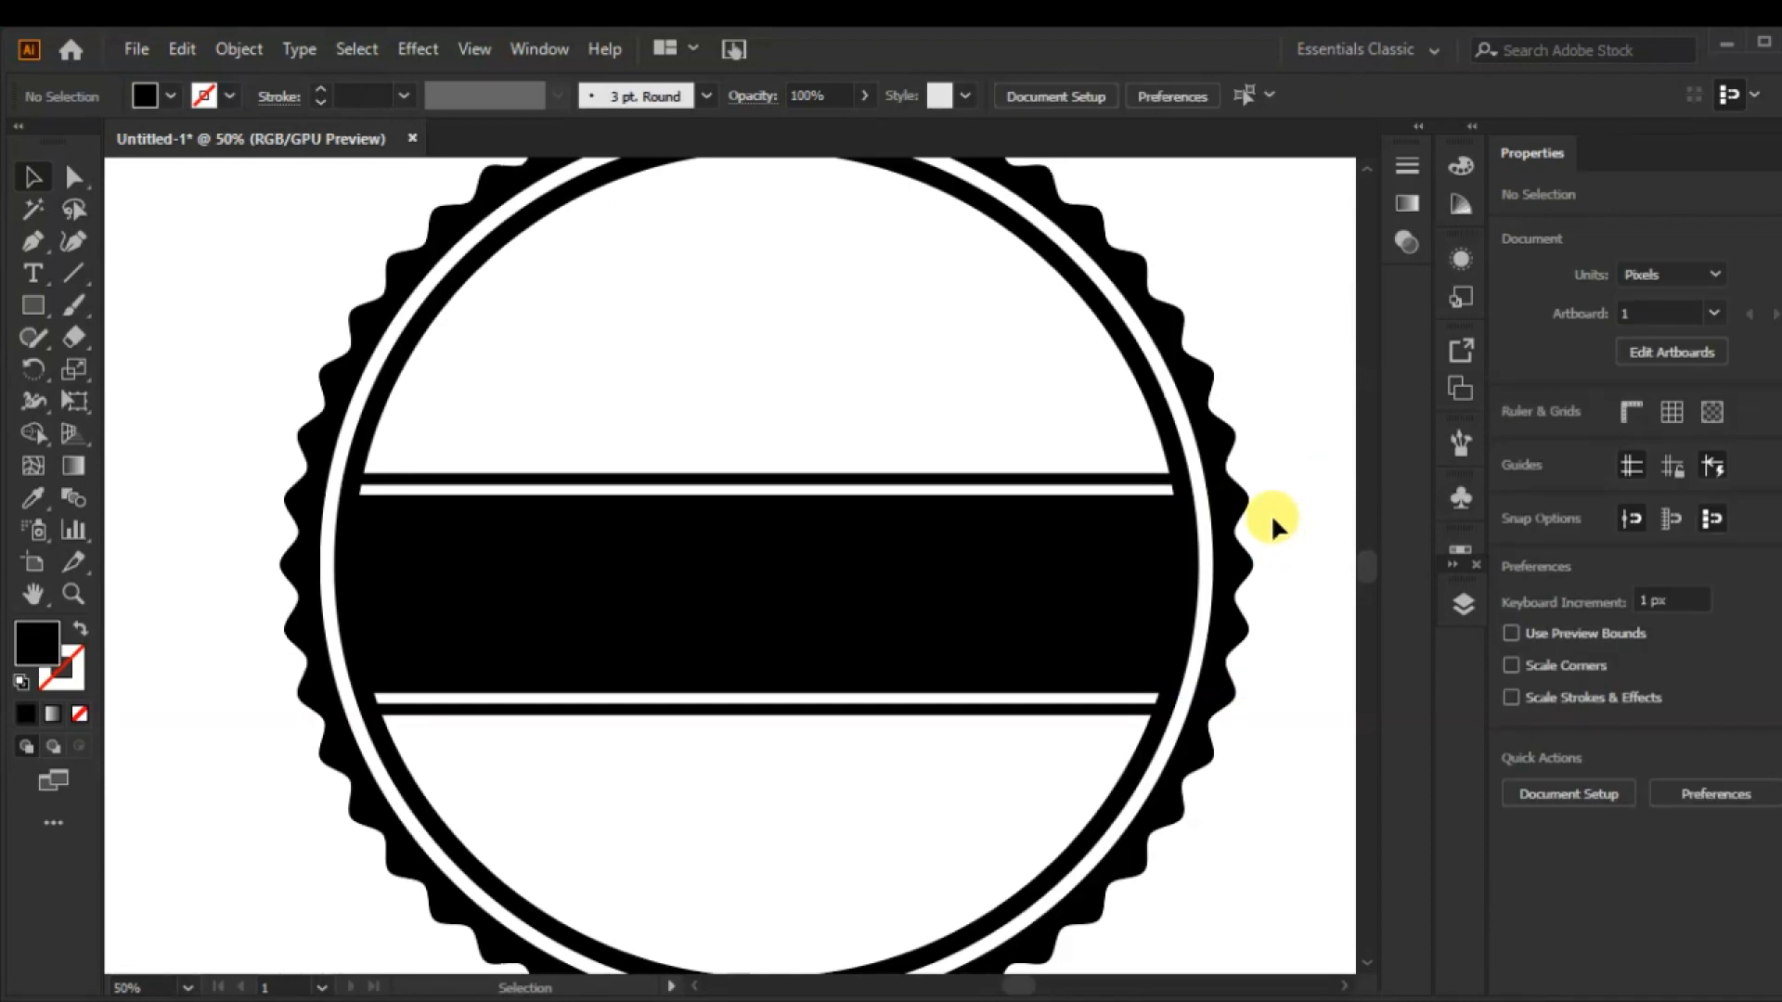
- Add the crossed fork and spoon icon and centre it in the badge's upper section above the band
{"action": "key", "text": "ctrl+0"}
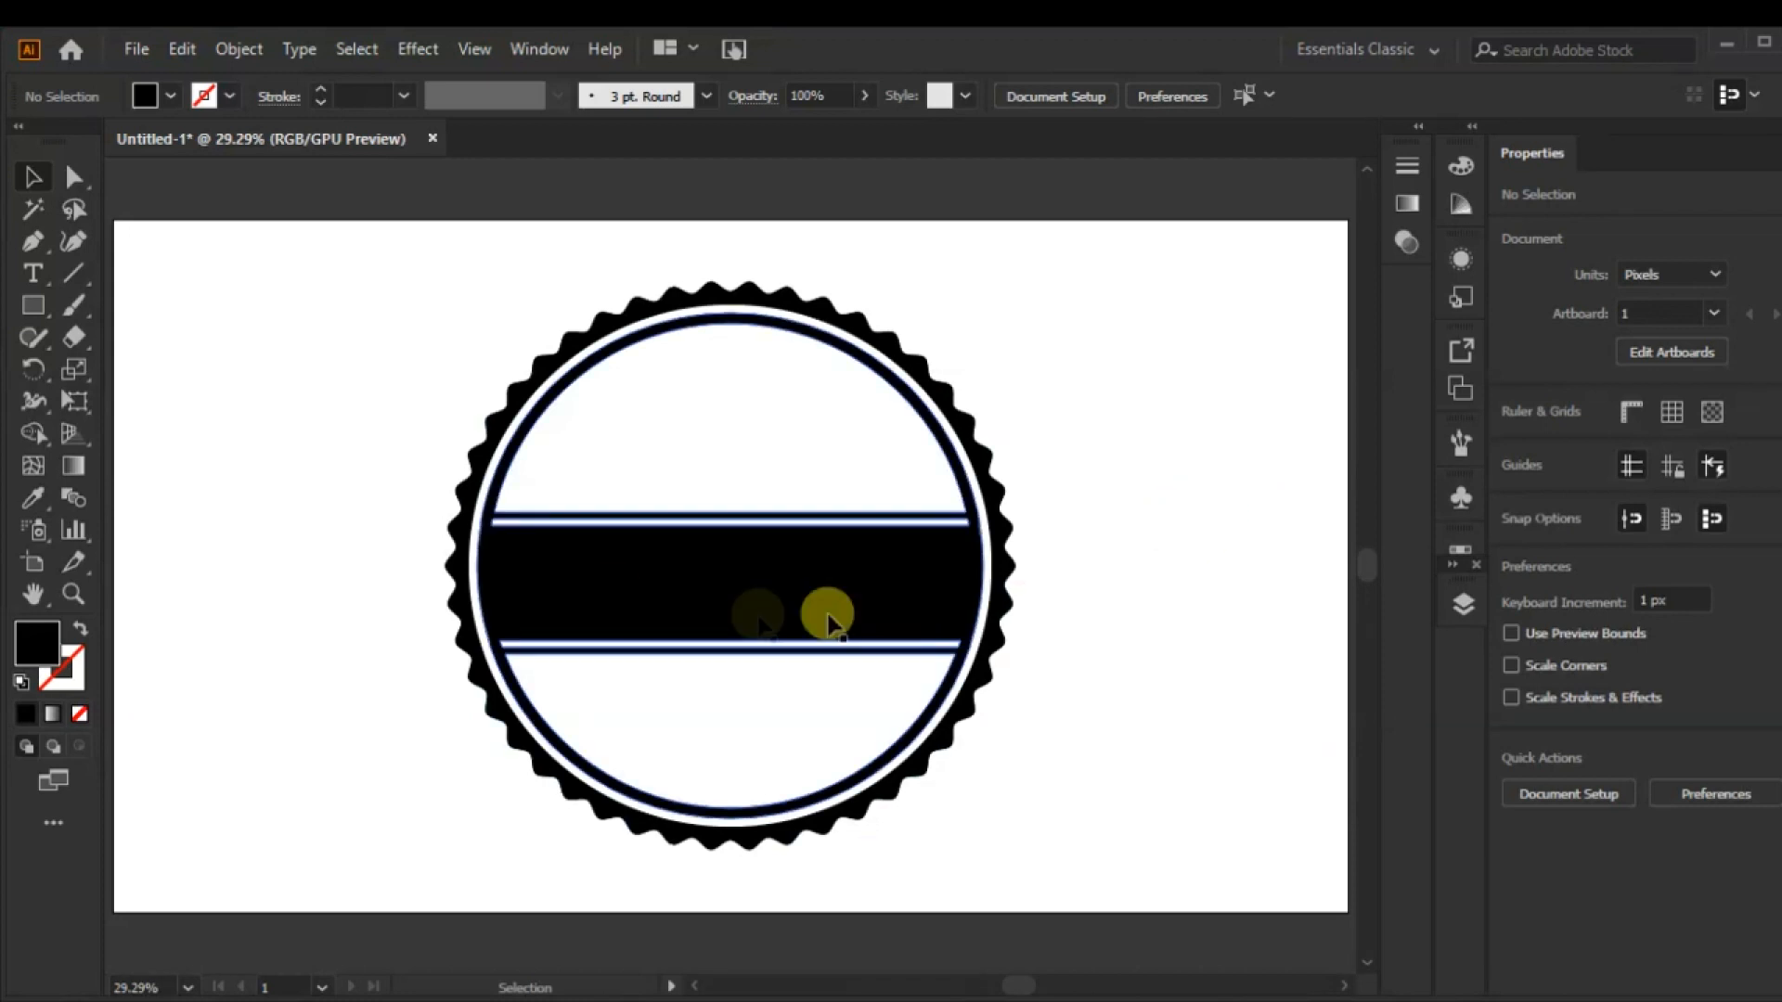
{"action": "left_click", "coordinate": [34, 278]}
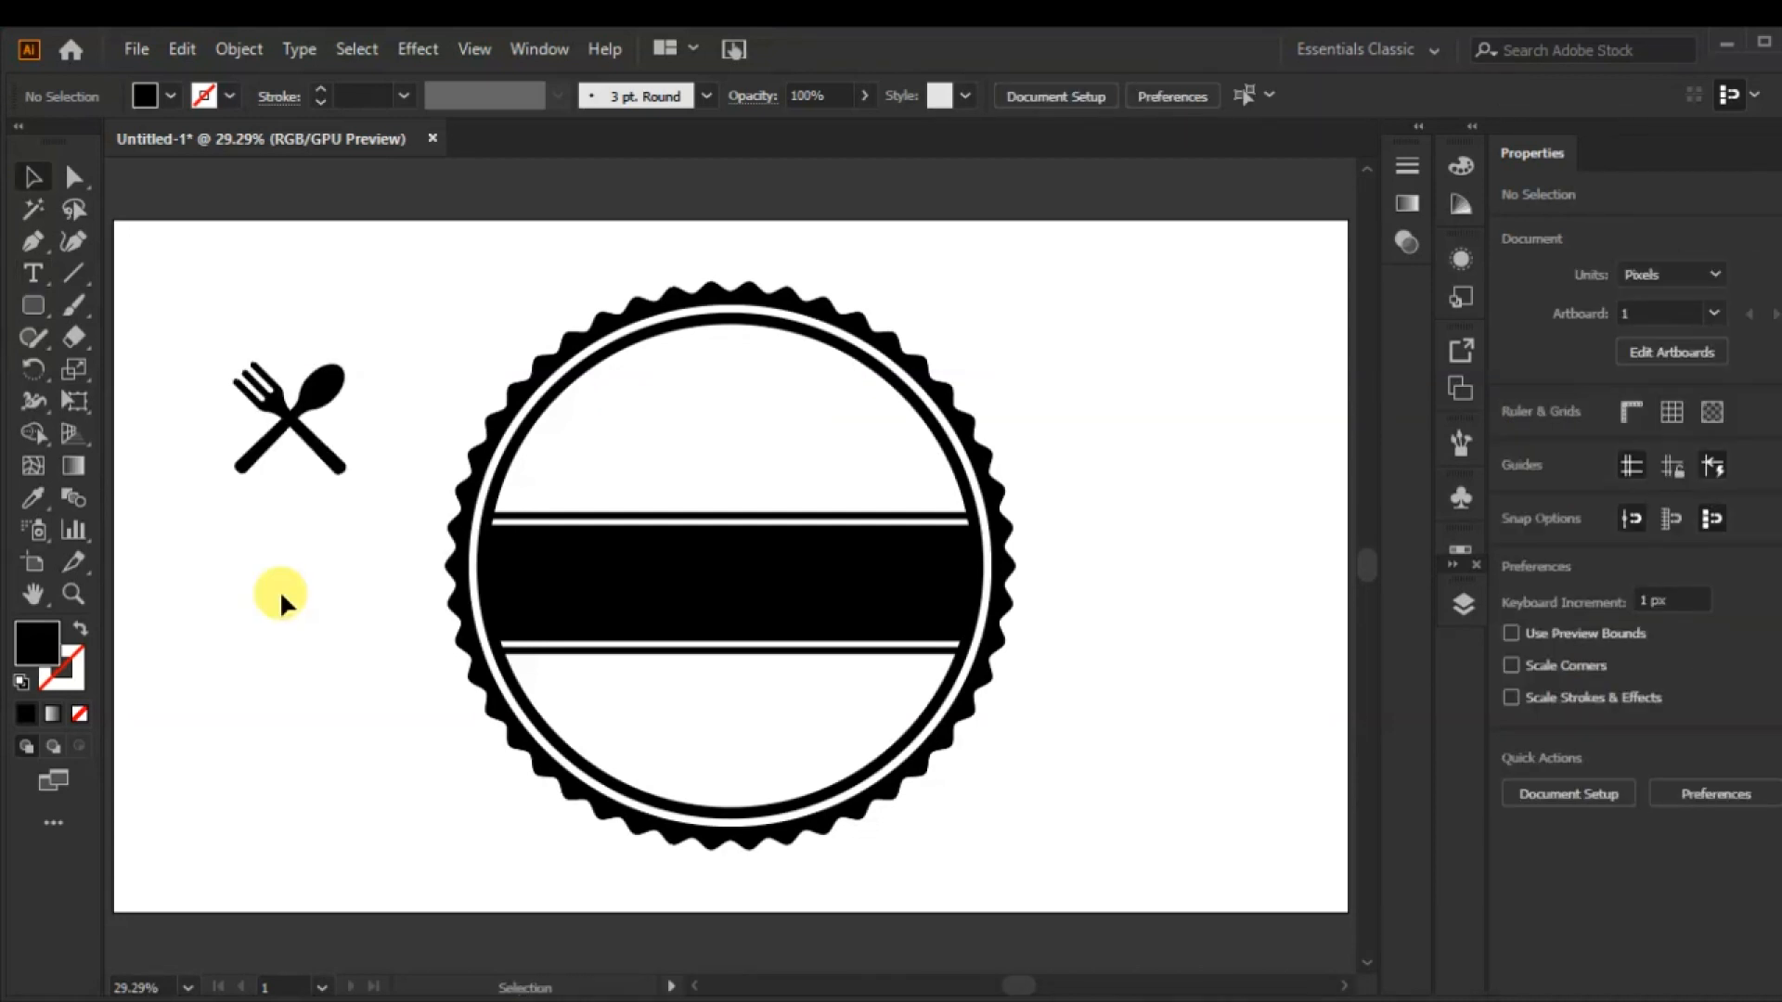
{"action": "left_click_drag", "start_coordinate": [384, 332], "coordinate": [178, 570]}
{"action": "left_click_drag", "start_coordinate": [290, 425], "coordinate": [725, 454]}
{"action": "left_click", "coordinate": [1137, 423]}
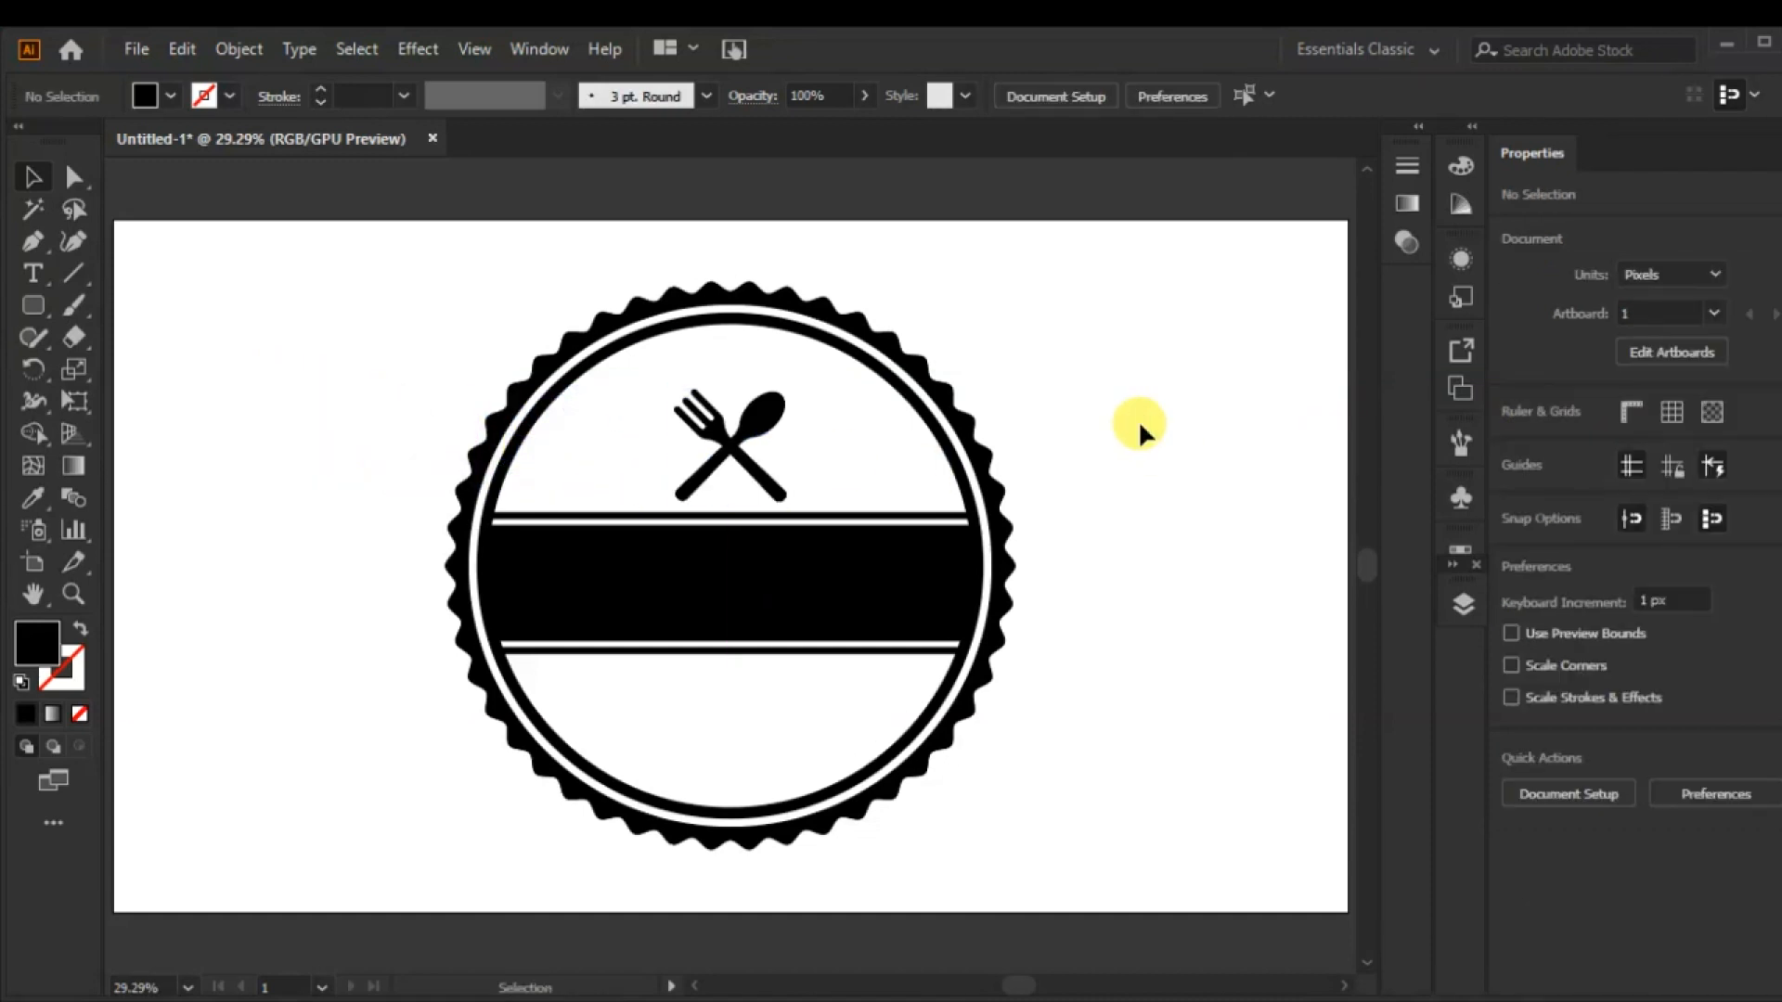
- Draw a vertical line about 94 px long beside the badge's upper left and set its stroke weight to 9 pt
{"action": "left_click", "coordinate": [73, 272]}
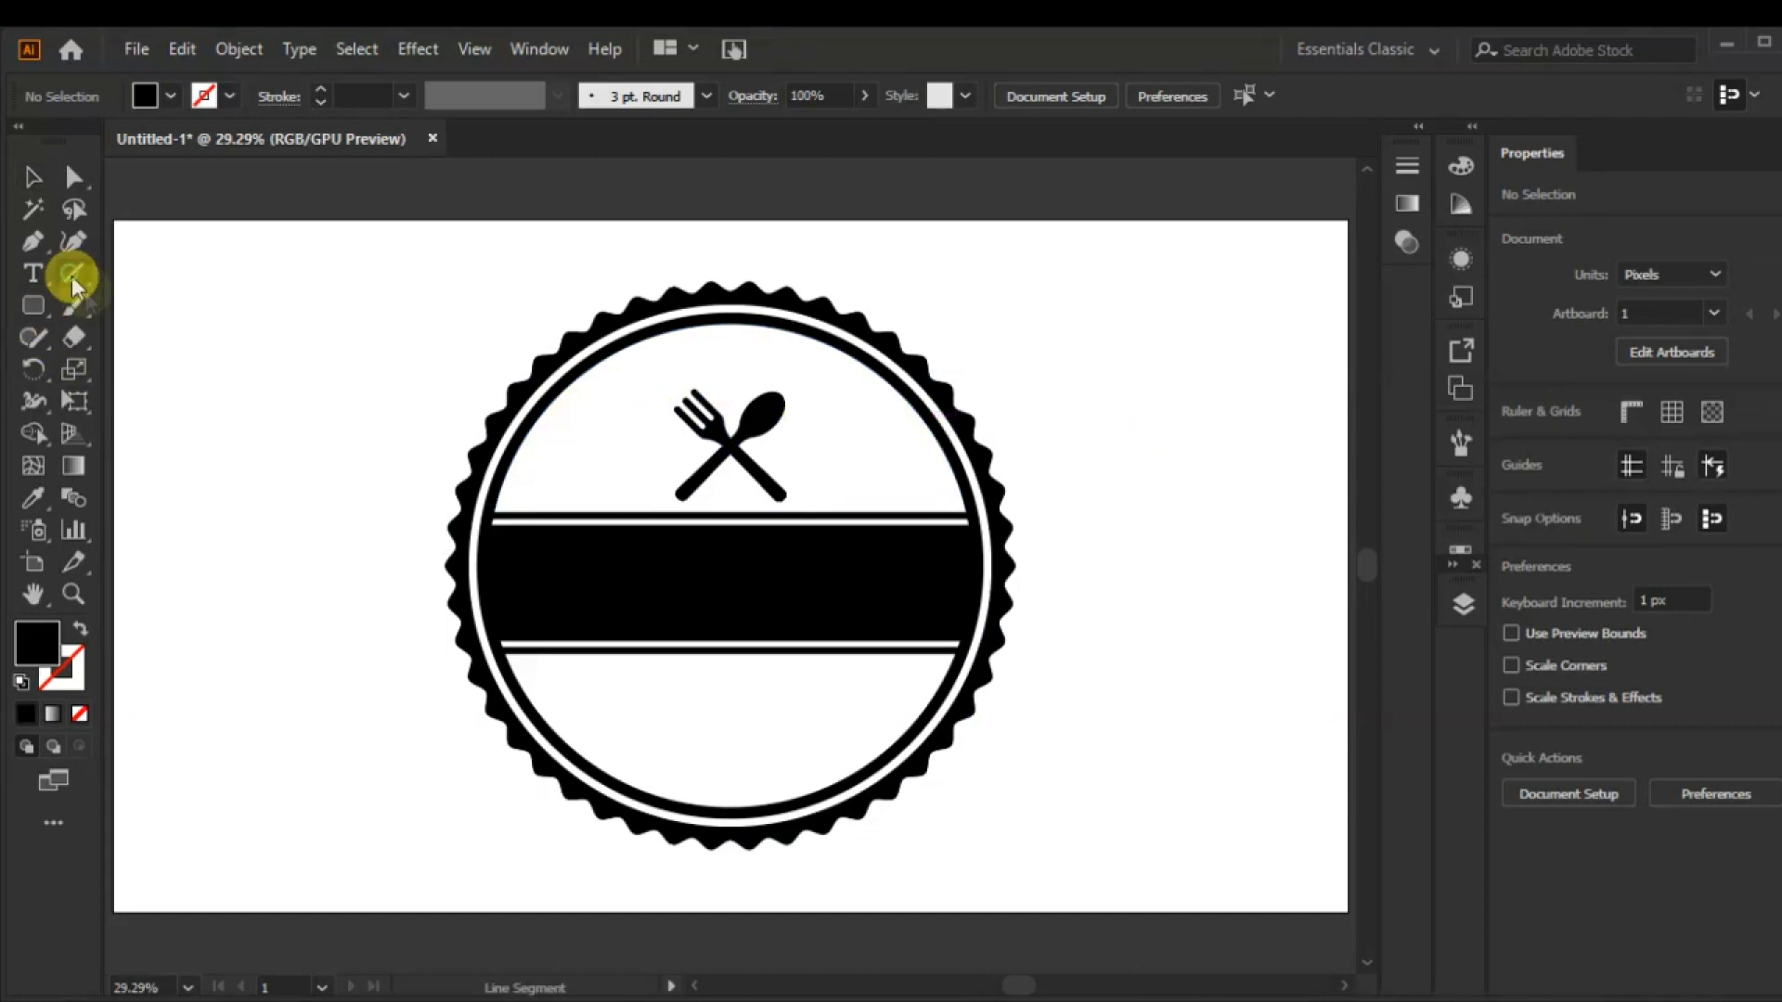
{"action": "mouse_move", "coordinate": [255, 303]}
{"action": "left_mouse_down"}
{"action": "mouse_move", "coordinate": [247, 394]}
{"action": "mouse_move", "coordinate": [257, 365]}
{"action": "left_mouse_up"}
{"action": "left_click", "coordinate": [320, 90]}
{"action": "left_click", "coordinate": [320, 90]}
{"action": "left_click", "coordinate": [320, 90]}
{"action": "left_click", "coordinate": [320, 90]}
{"action": "left_click", "coordinate": [320, 90]}
{"action": "left_click", "coordinate": [1562, 489]}
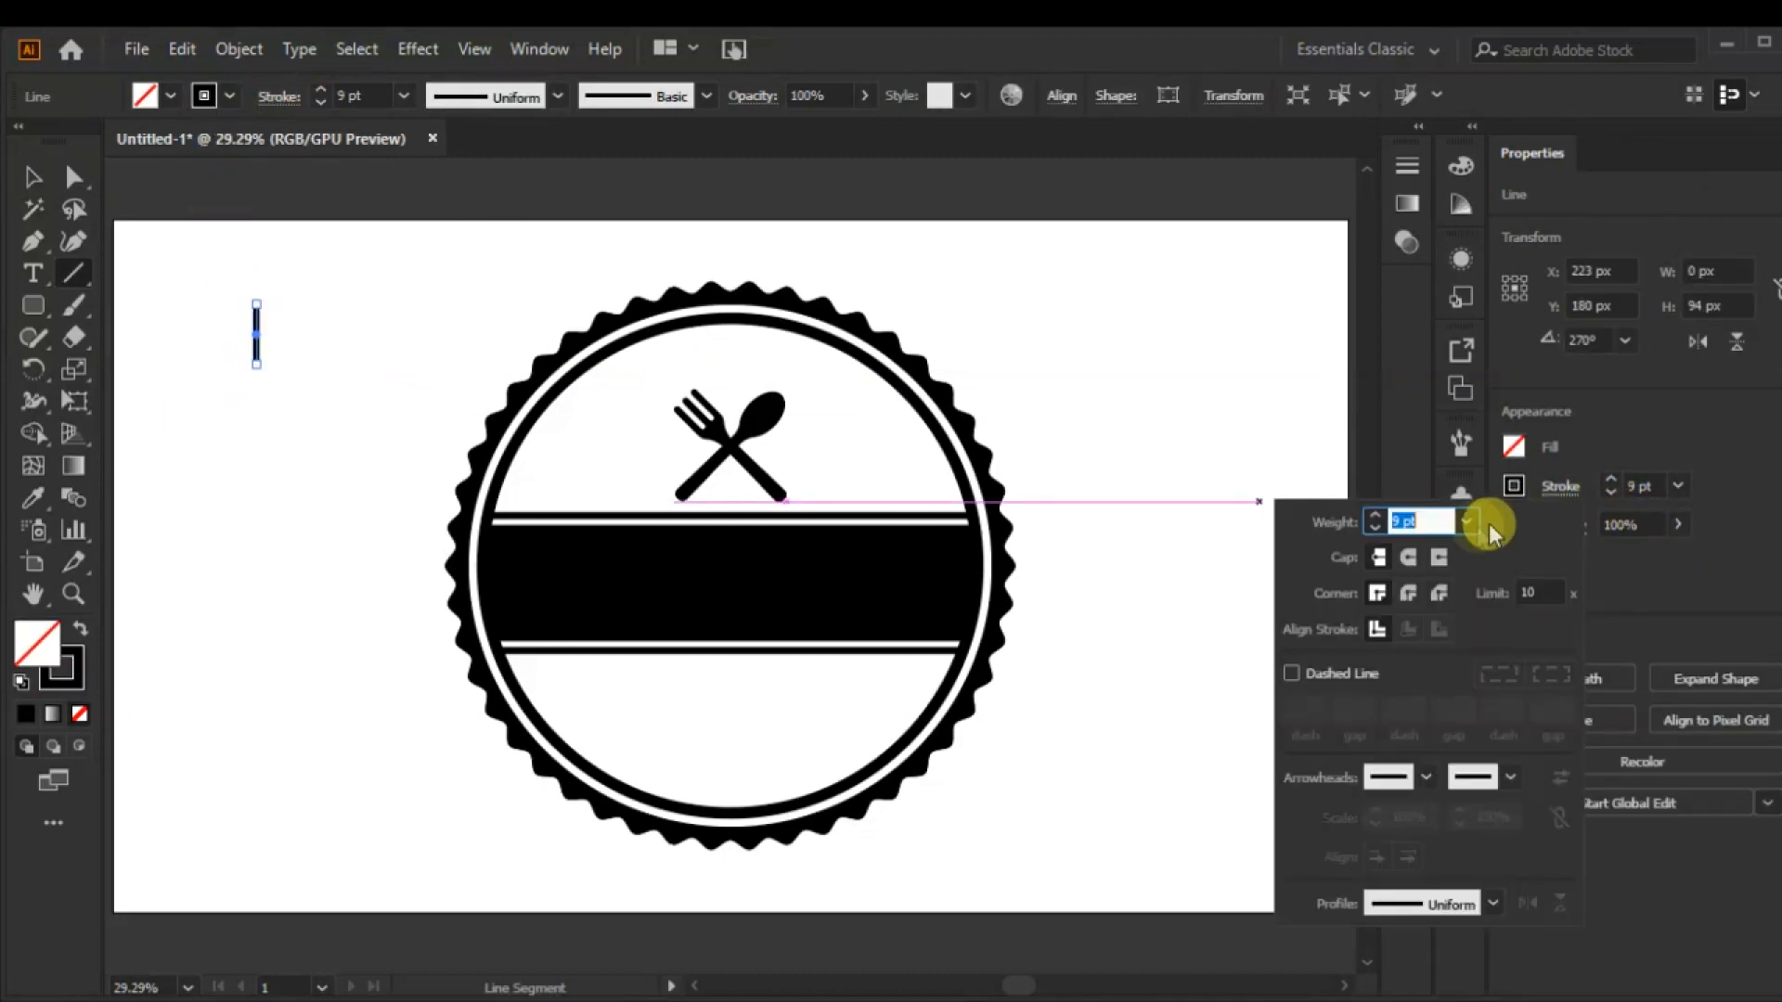
{"action": "left_click_drag", "start_coordinate": [238, 643], "coordinate": [239, 644]}
{"action": "left_click", "coordinate": [238, 643]}
{"action": "left_click", "coordinate": [976, 603]}
- Expand the short vertical line into a filled shape and deselect it
{"action": "left_click", "coordinate": [244, 52]}
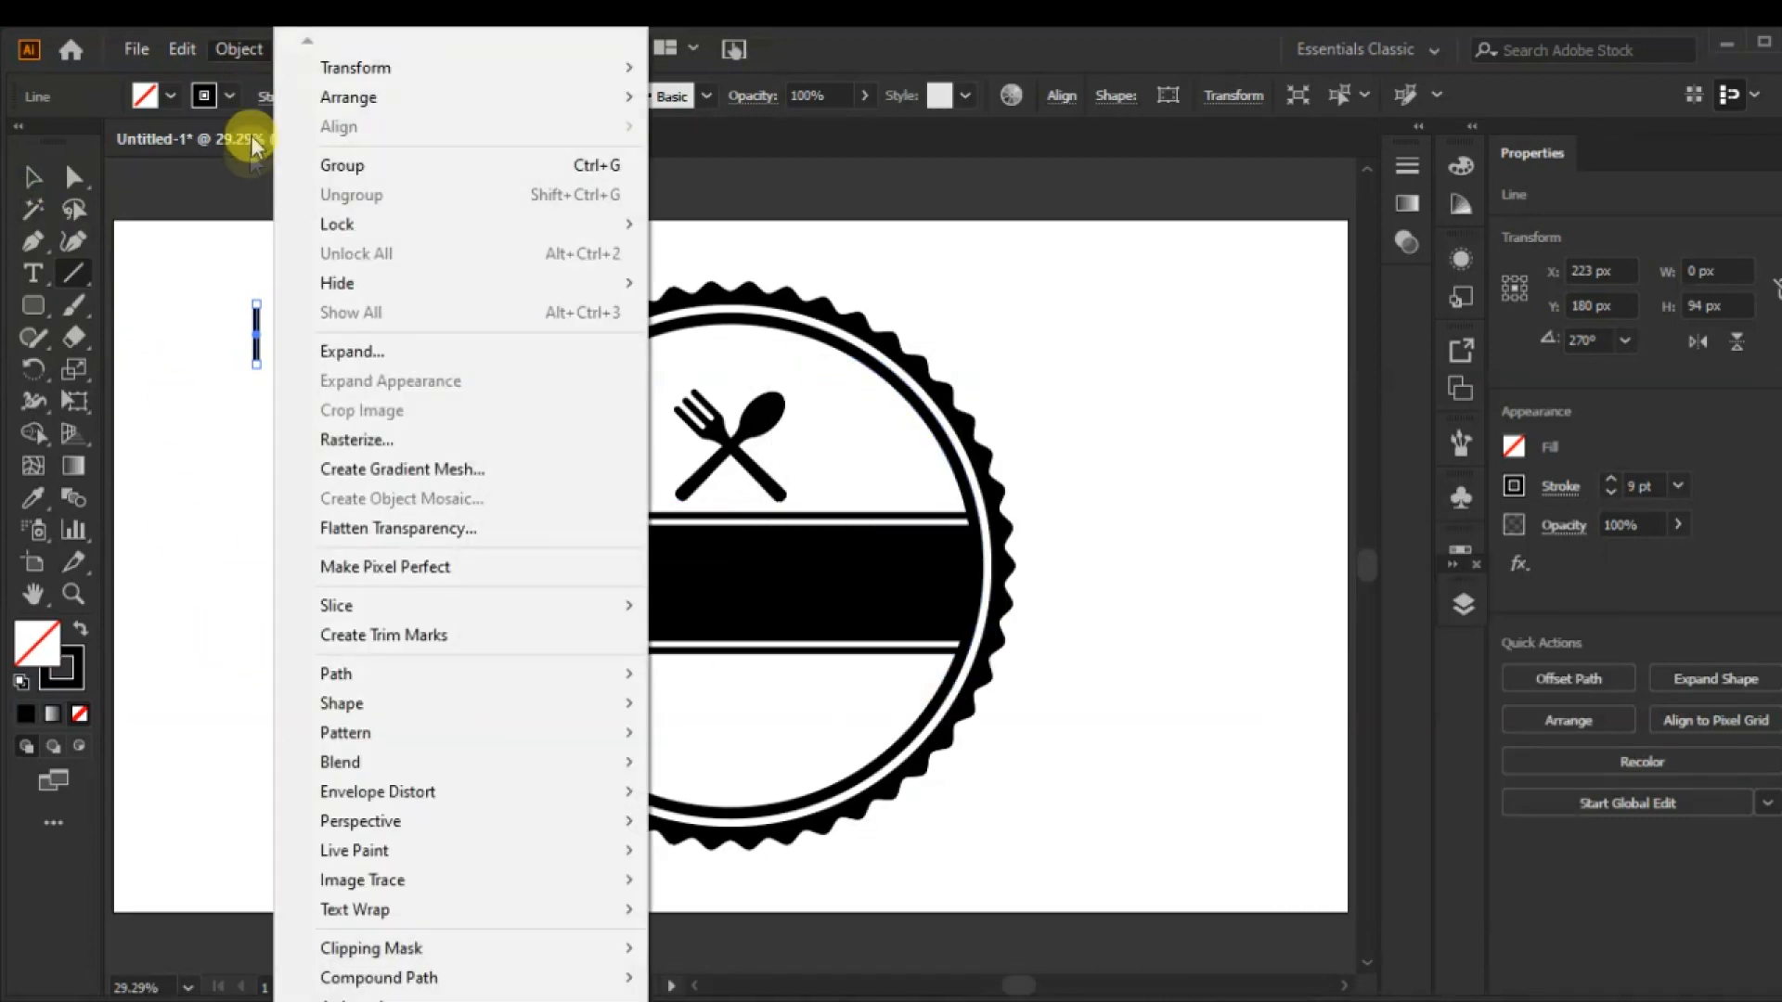
{"action": "left_click", "coordinate": [353, 351]}
{"action": "left_click", "coordinate": [848, 677]}
{"action": "left_click", "coordinate": [32, 177]}
{"action": "left_click", "coordinate": [297, 568]}
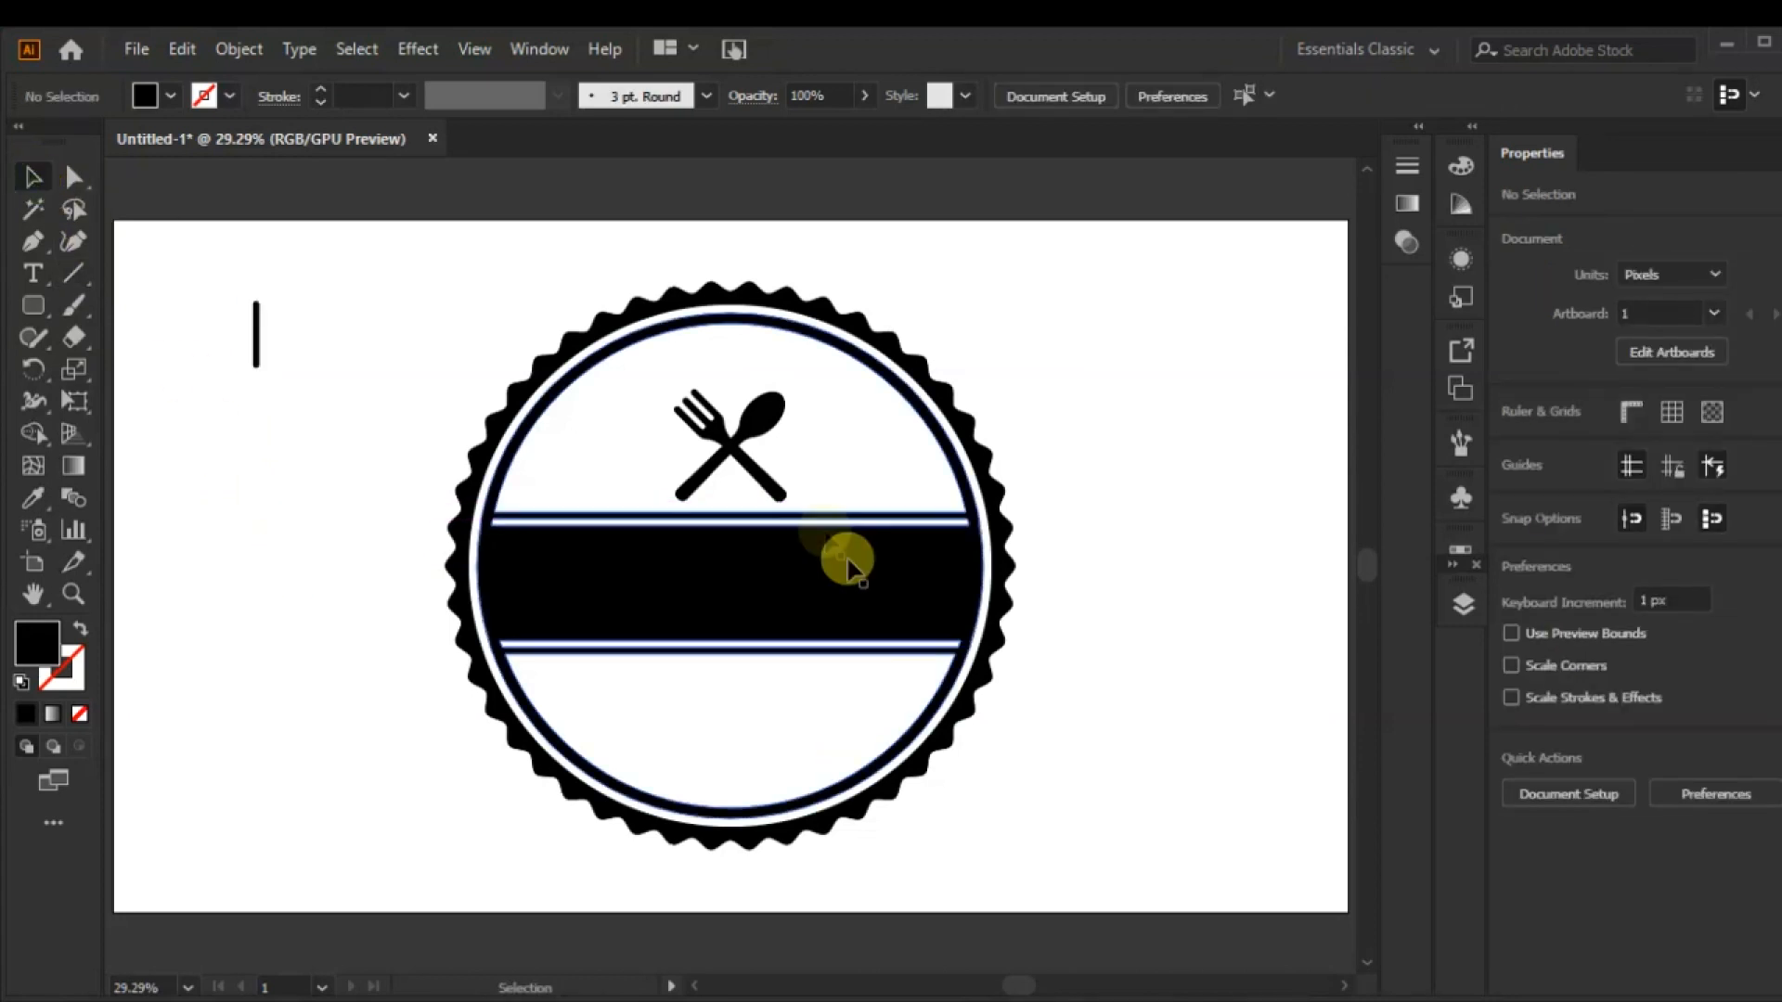
- Spread the crossed cutlery by shifting the spoon slightly right and the fork 12 px left, and select both
{"action": "left_click", "coordinate": [766, 478]}
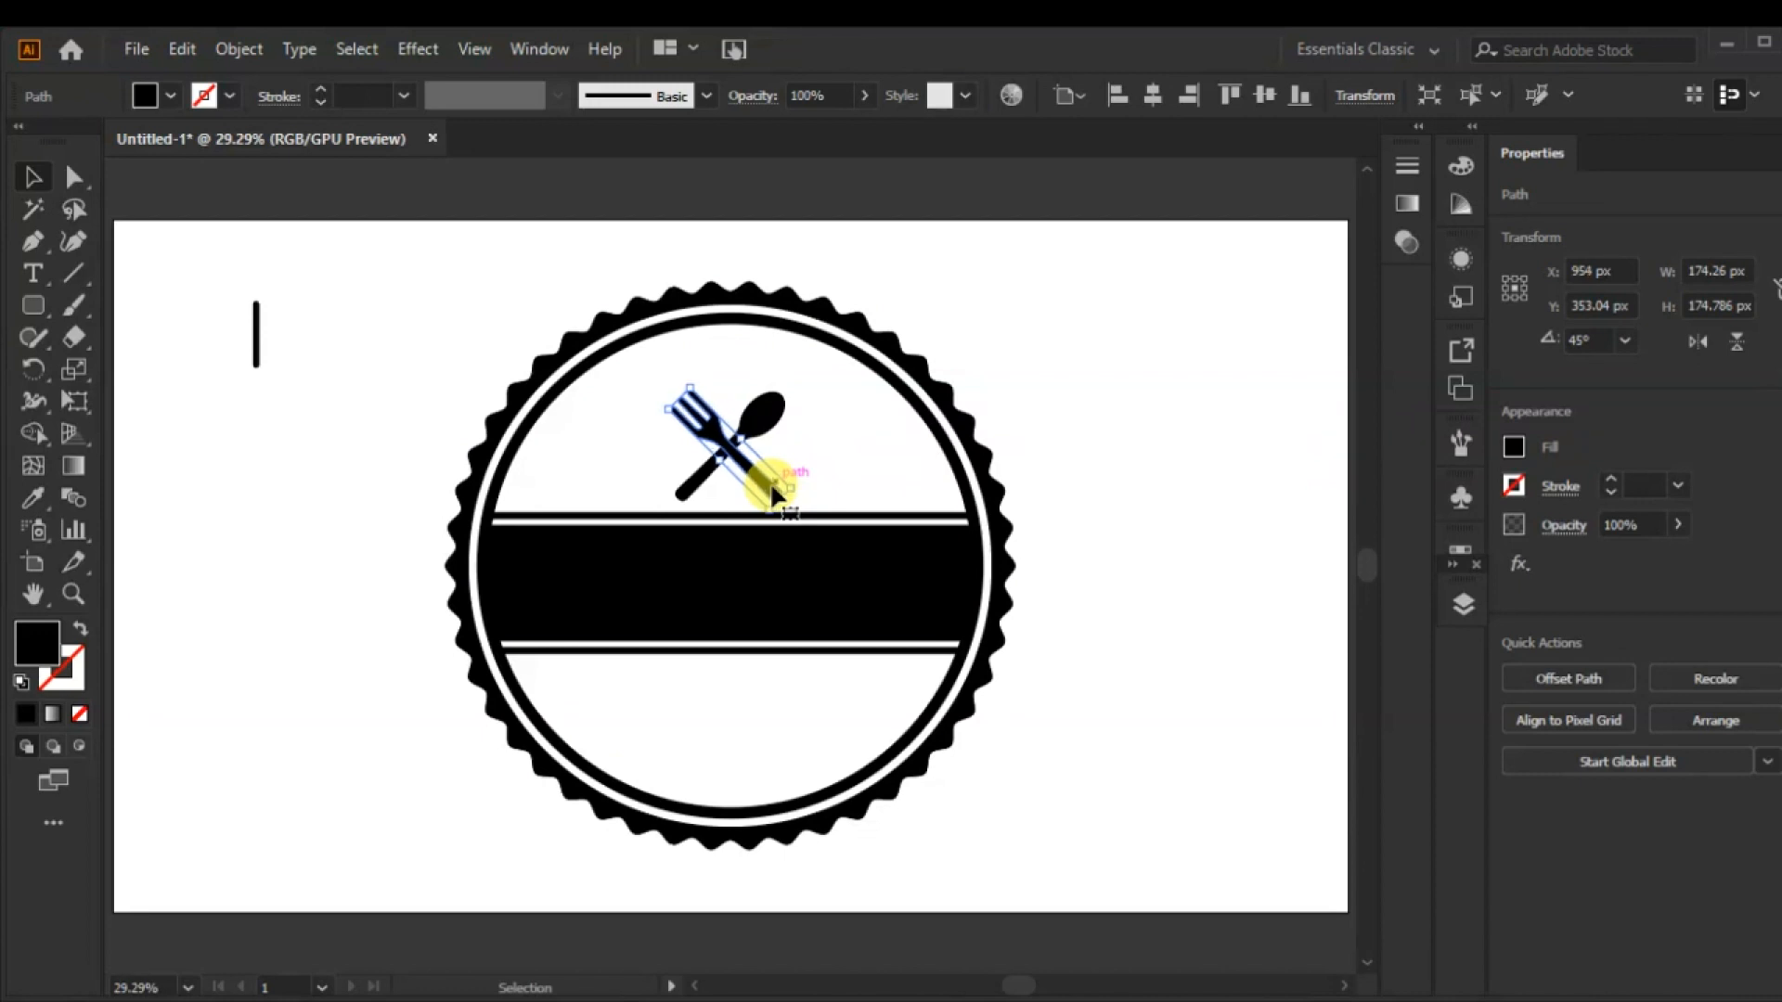
{"action": "left_click", "coordinate": [694, 488]}
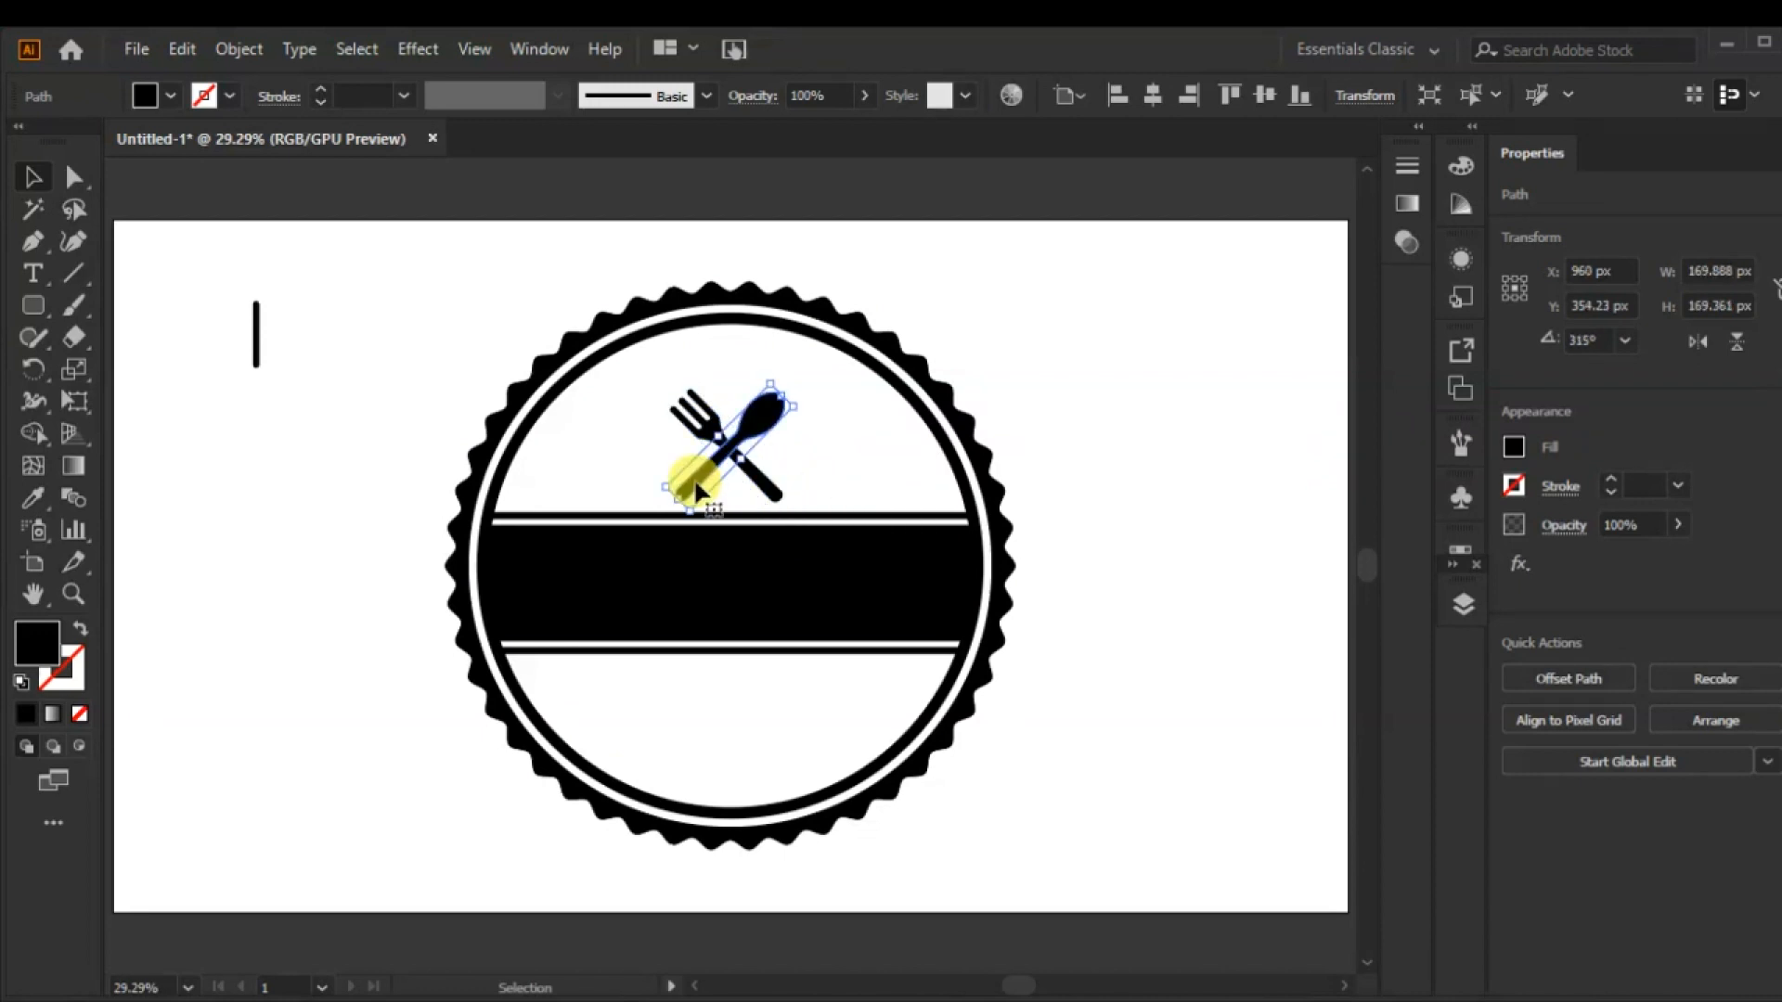
{"action": "left_click_drag", "start_coordinate": [694, 486], "coordinate": [698, 487]}
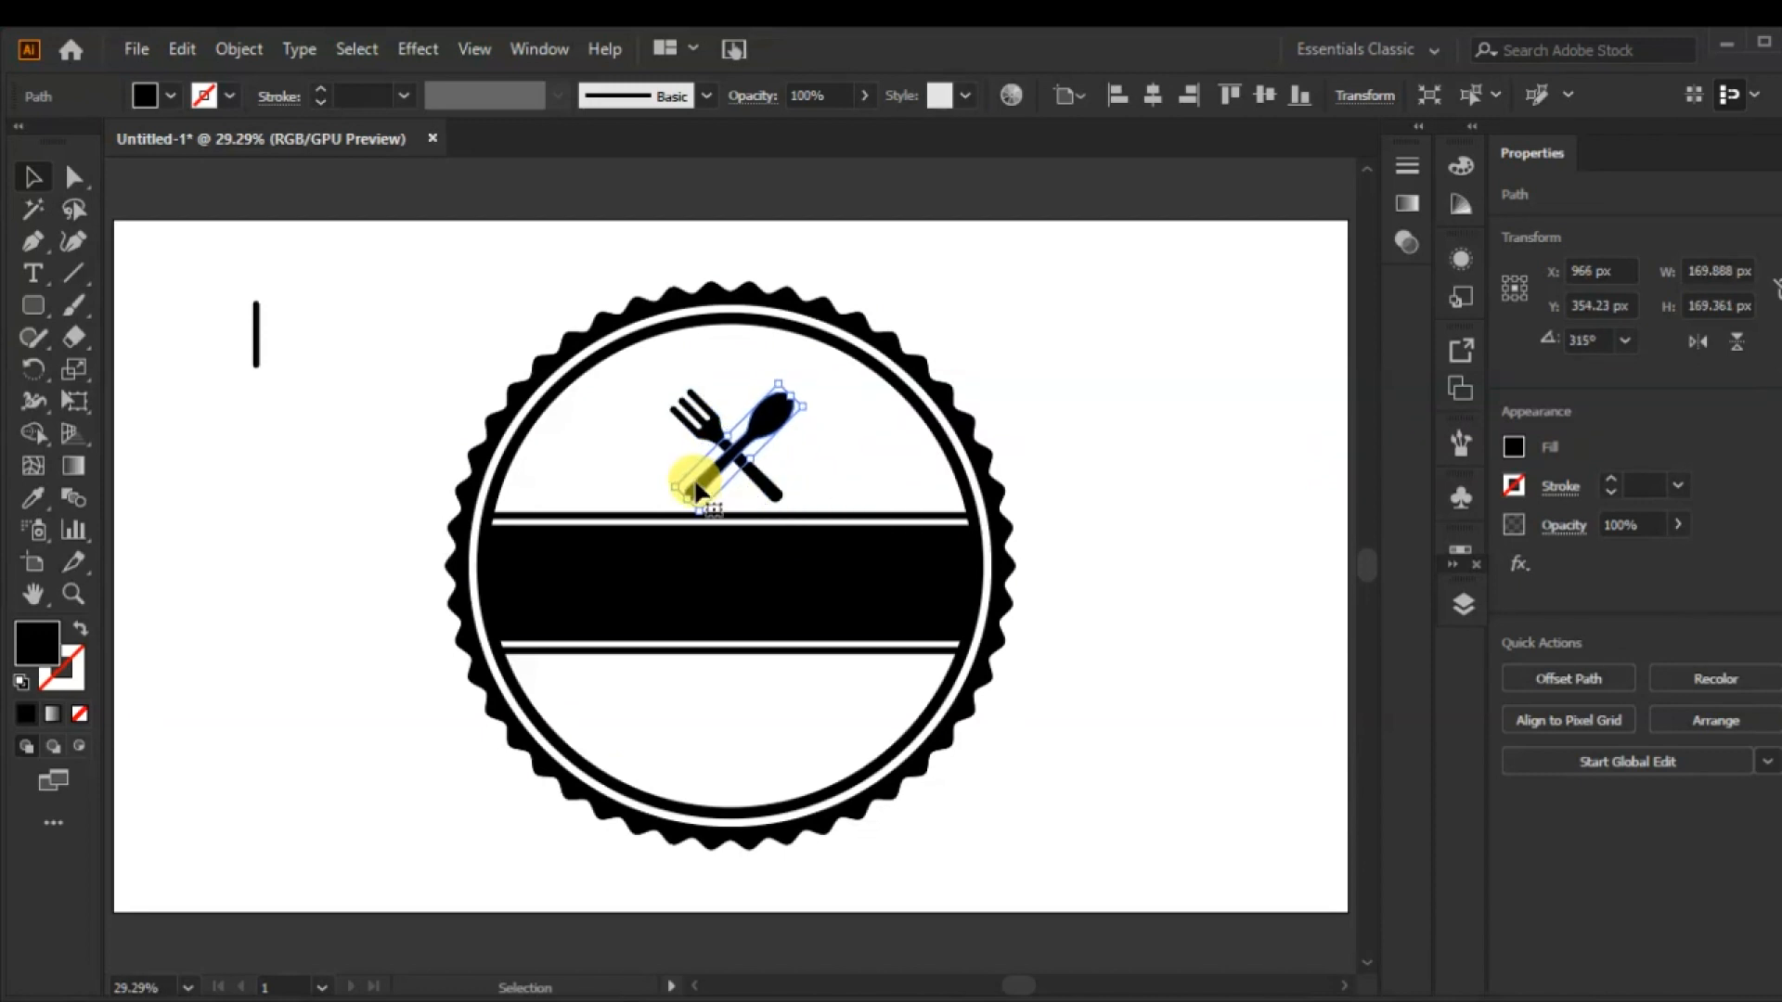
{"action": "left_click", "coordinate": [698, 440]}
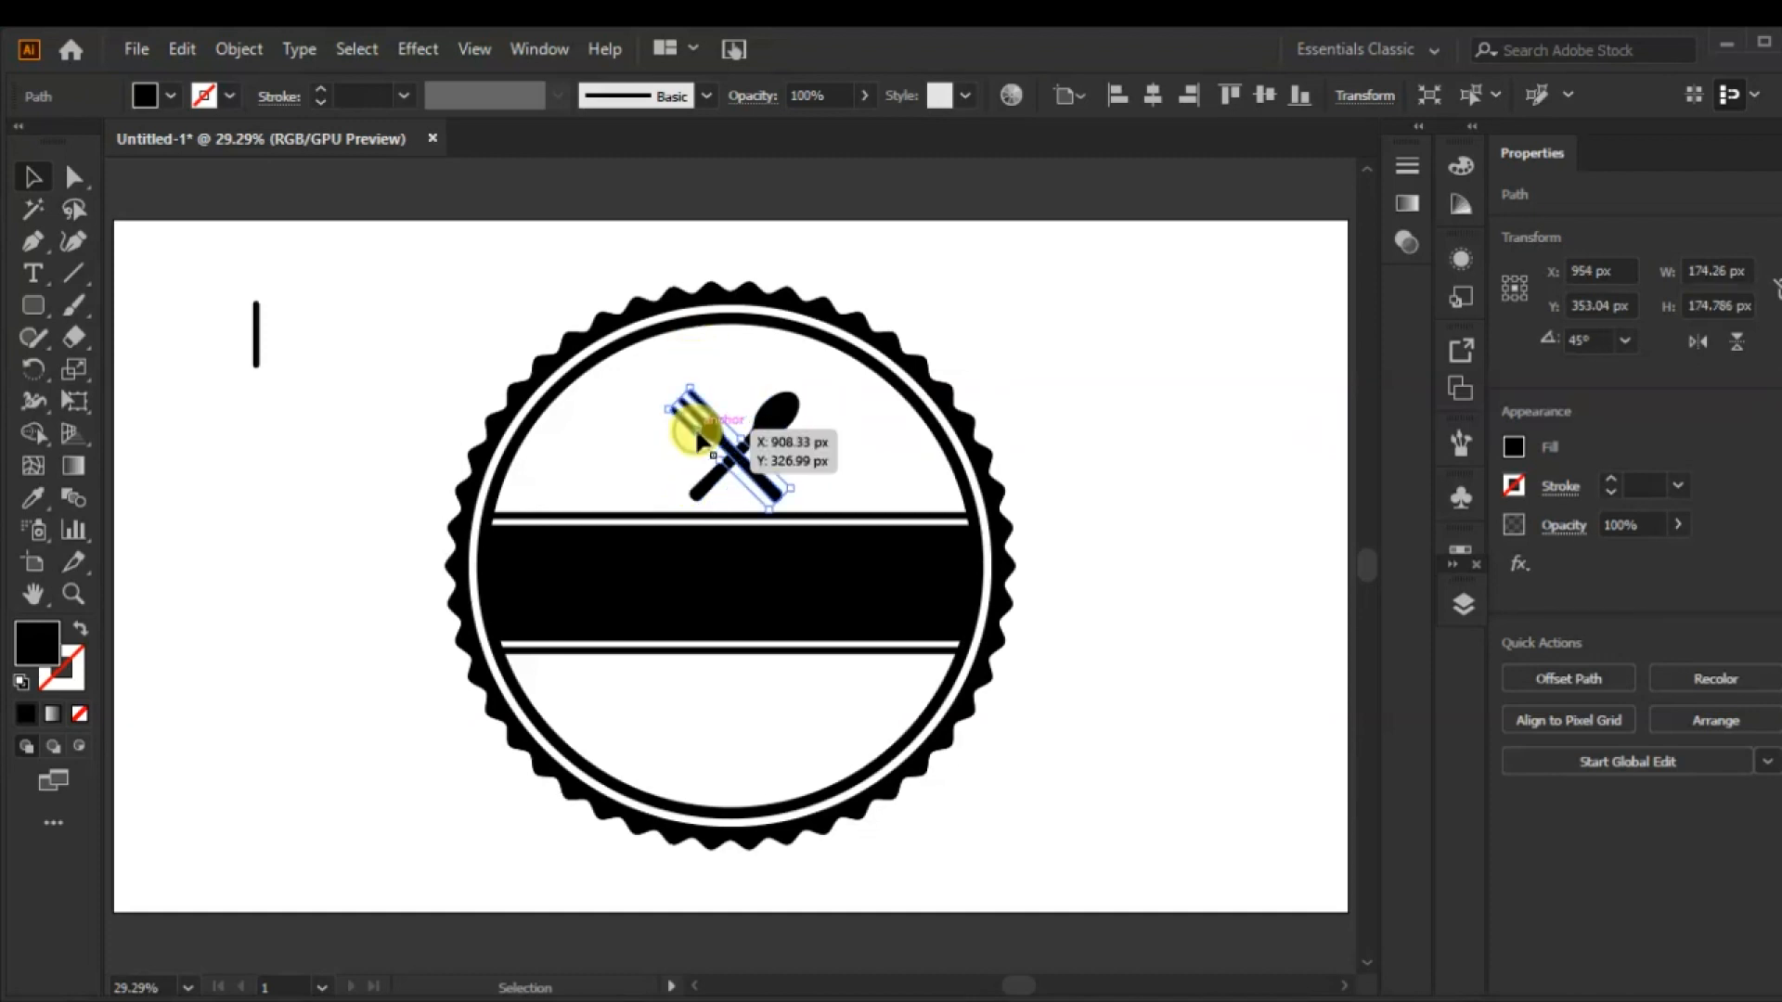
{"action": "key", "text": "Left"}
{"action": "key", "text": "Left"}
{"action": "key", "text": "Left"}
{"action": "key", "text": "Left"}
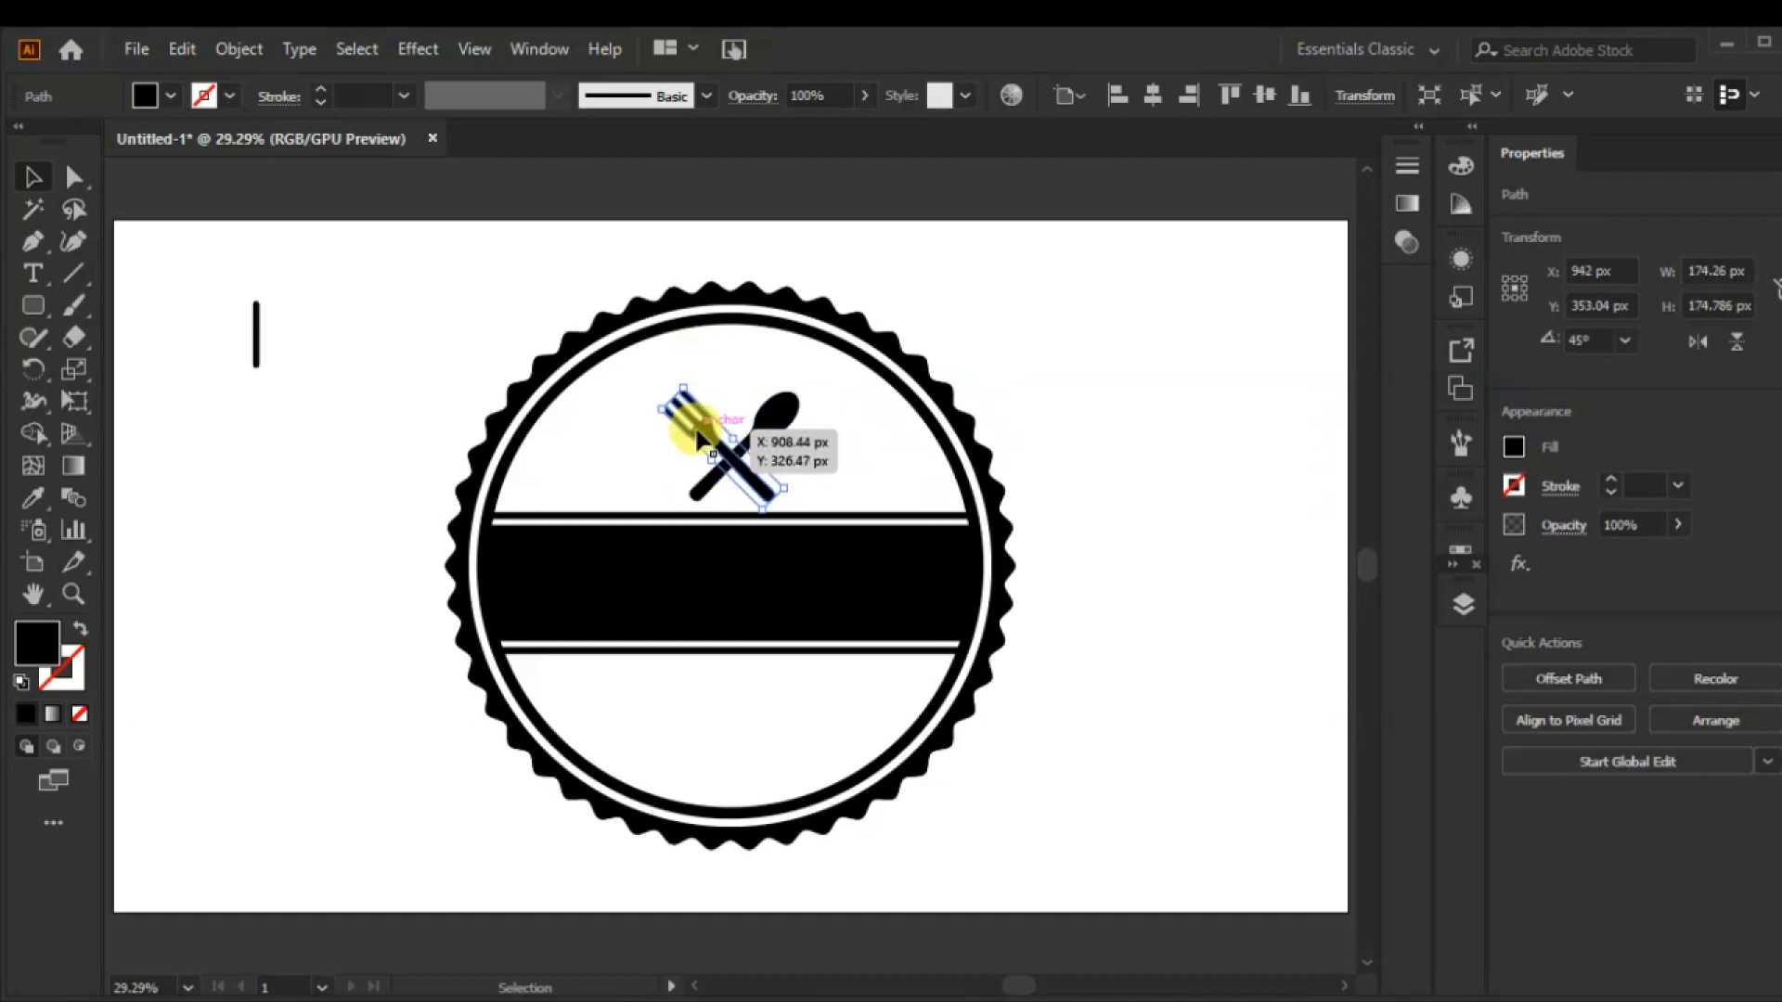
{"action": "left_click", "coordinate": [1177, 370]}
{"action": "left_click_drag", "start_coordinate": [783, 432], "coordinate": [671, 491]}
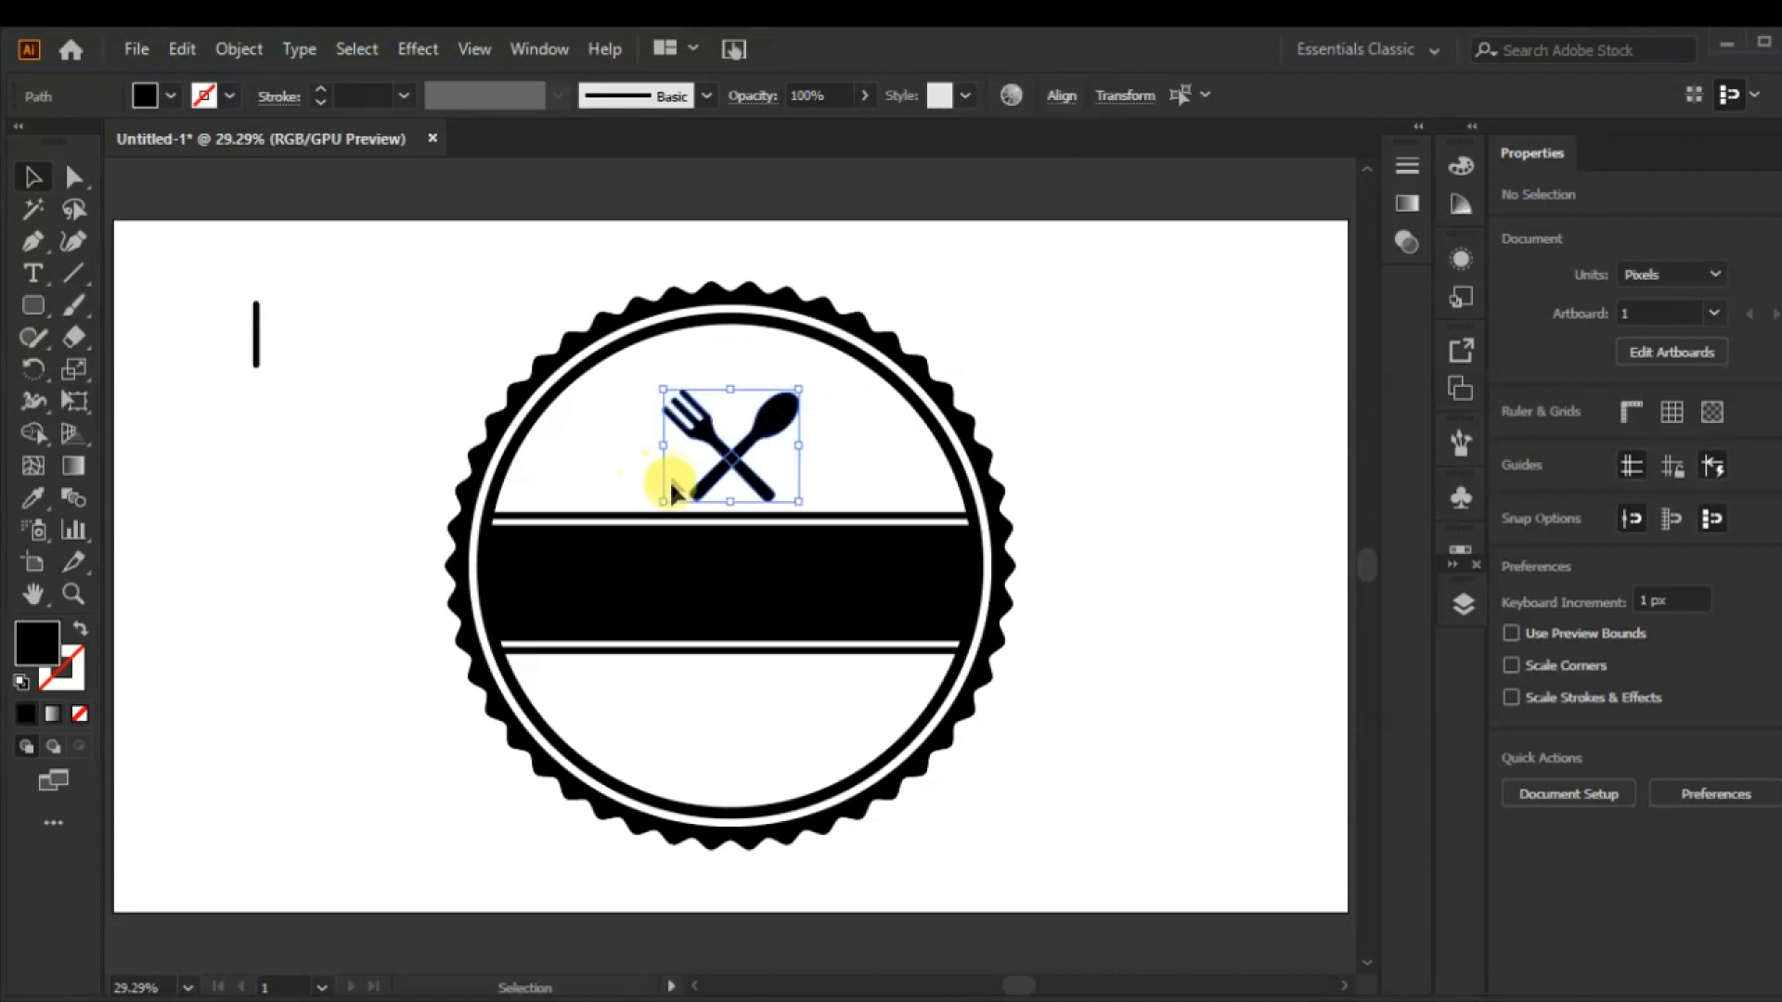
- Group the crossed fork and spoon, and move the short vertical line to the badge's centre axis just above them
{"action": "right_click", "coordinate": [720, 447]}
{"action": "left_click", "coordinate": [792, 609]}
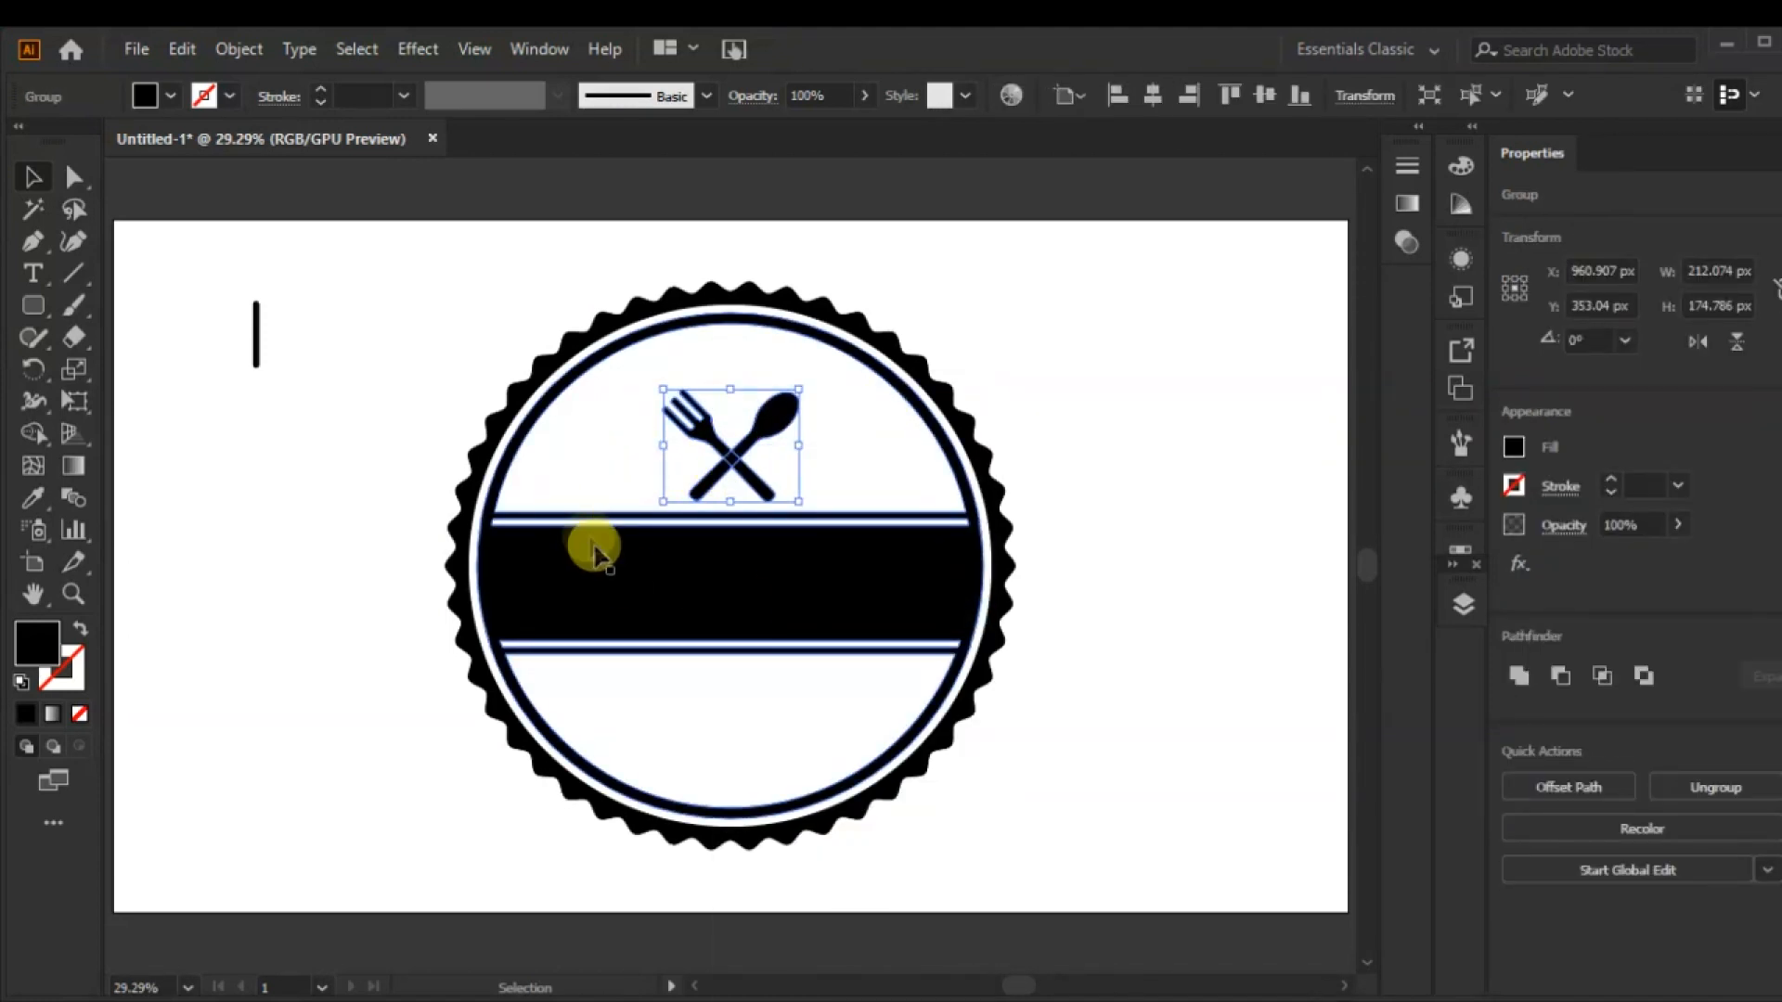
{"action": "left_click", "coordinate": [258, 348]}
{"action": "left_click_drag", "start_coordinate": [256, 367], "coordinate": [729, 367]}
{"action": "left_click", "coordinate": [278, 477]}
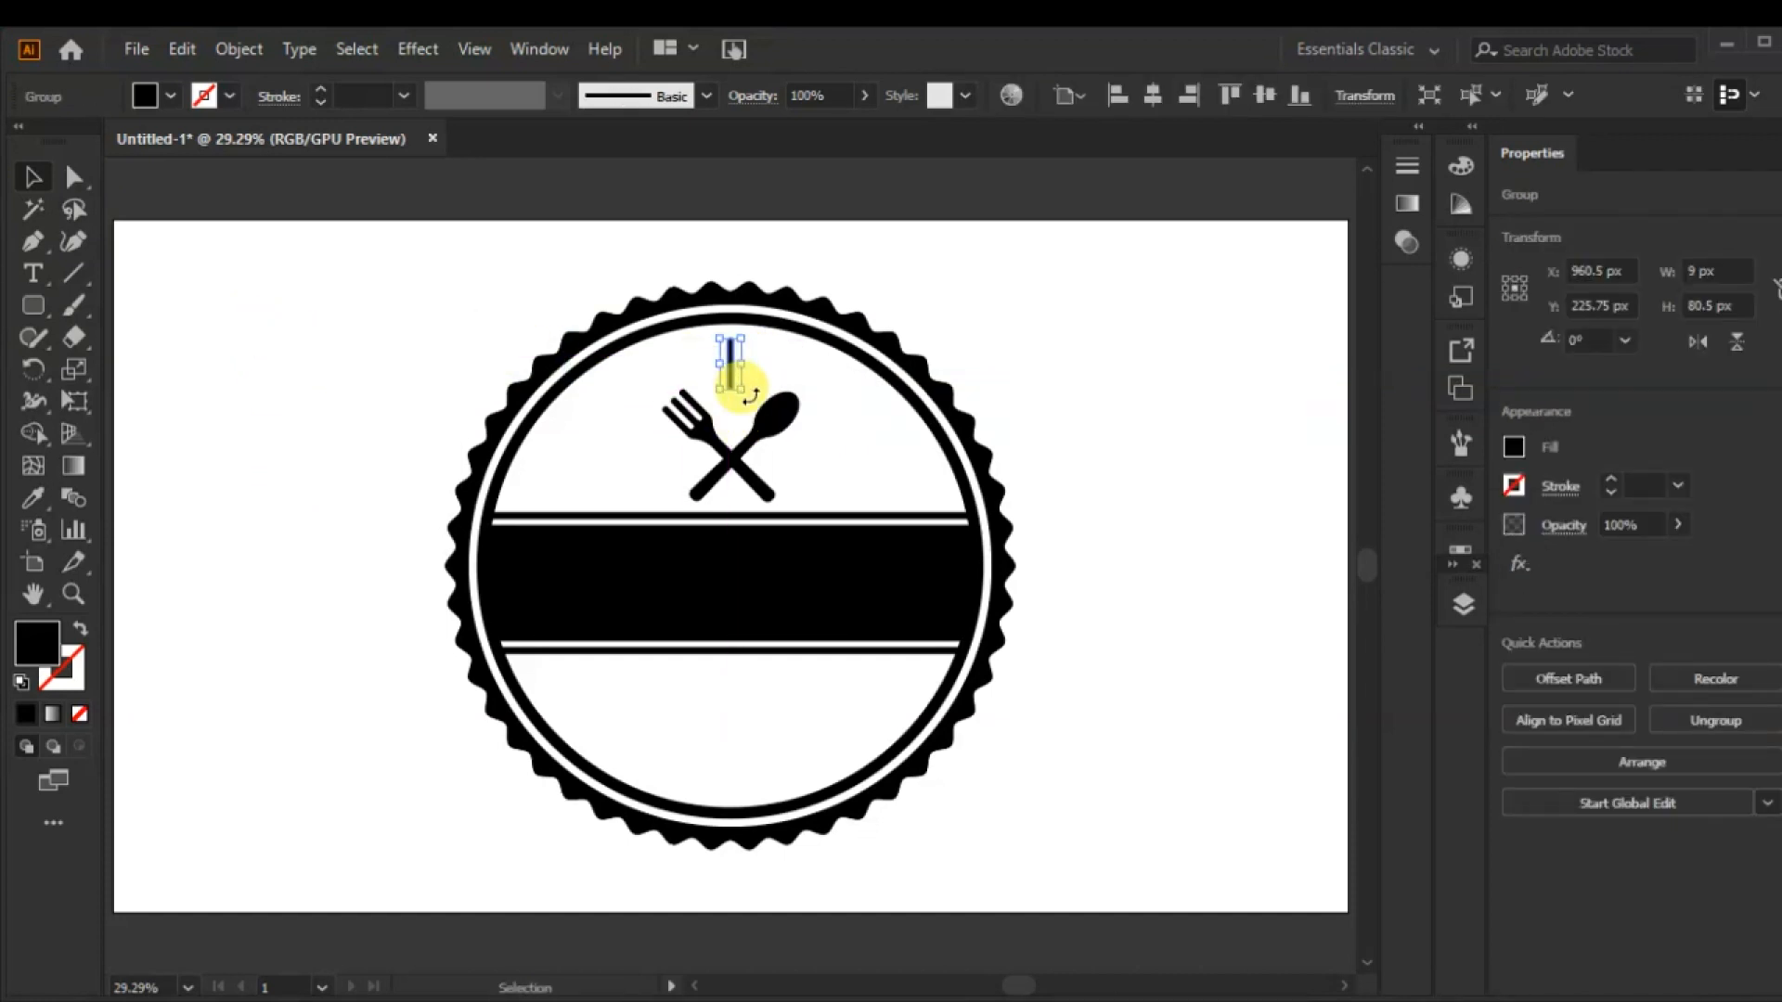
- Resize the vertical line above the cutlery to about 5 px wide and 59.5 px high, and nudge it down 10 px
{"action": "key", "text": "ctrl+plus"}
{"action": "key", "text": "ctrl+plus"}
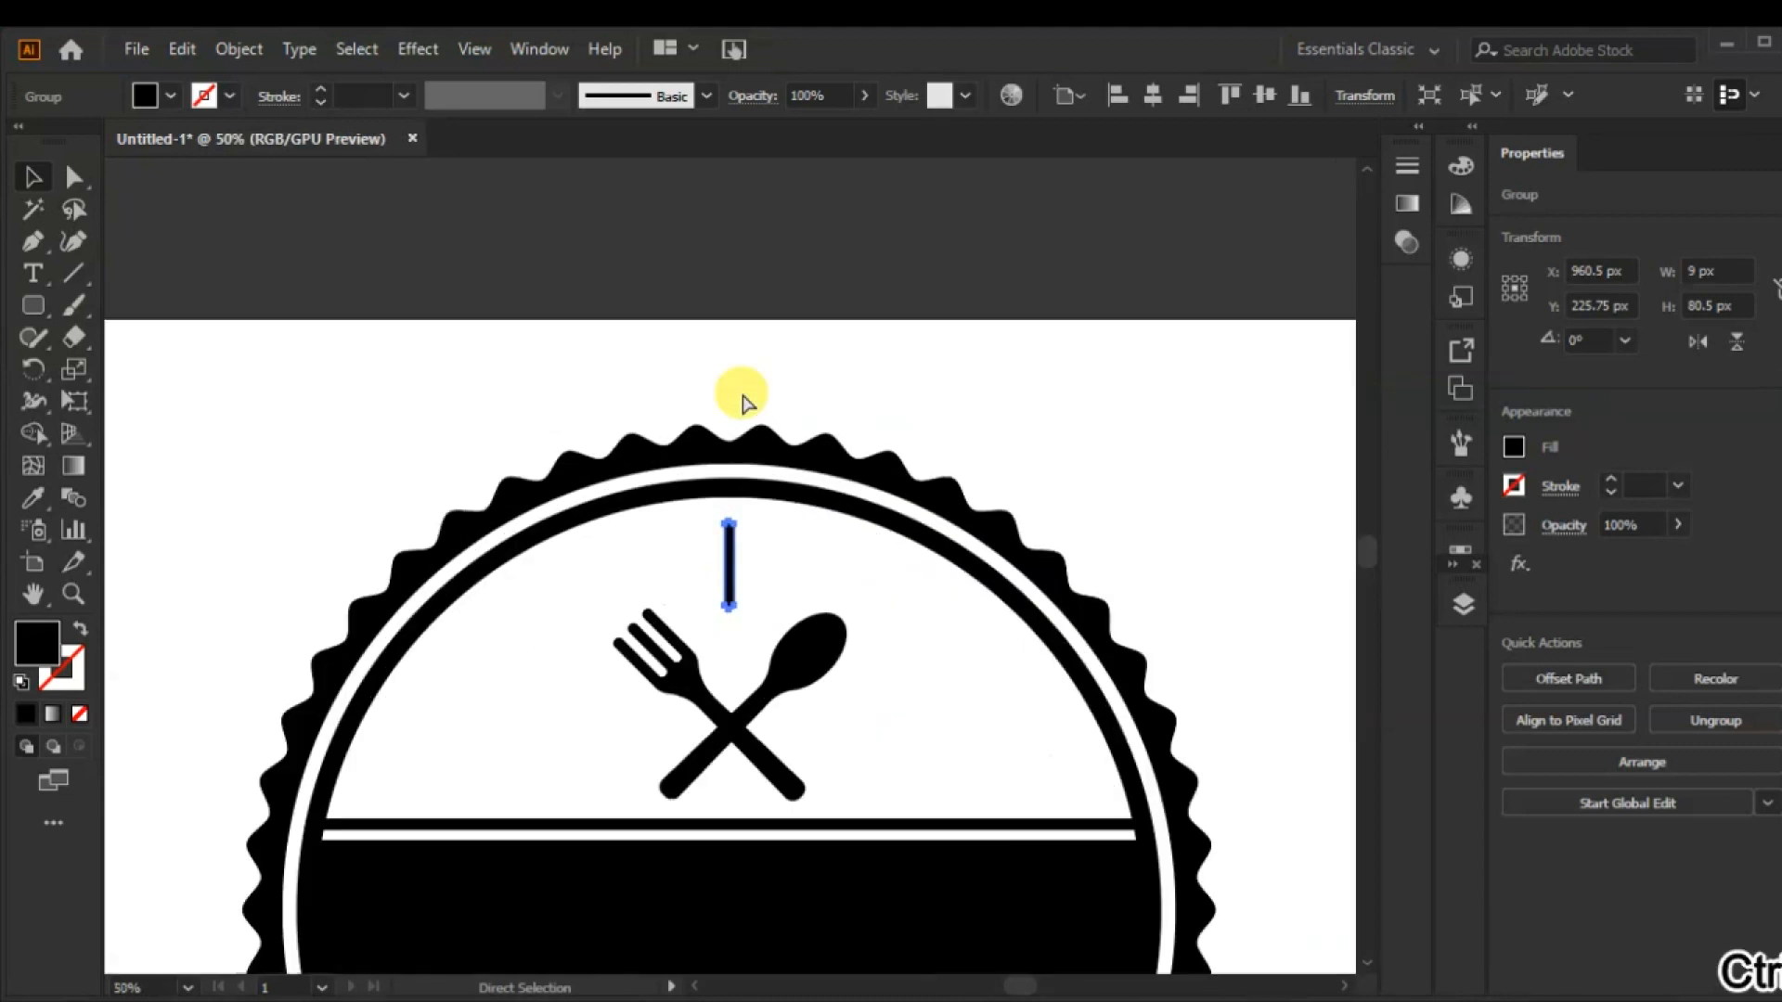
{"action": "left_click_drag", "start_coordinate": [742, 562], "coordinate": [738, 562]}
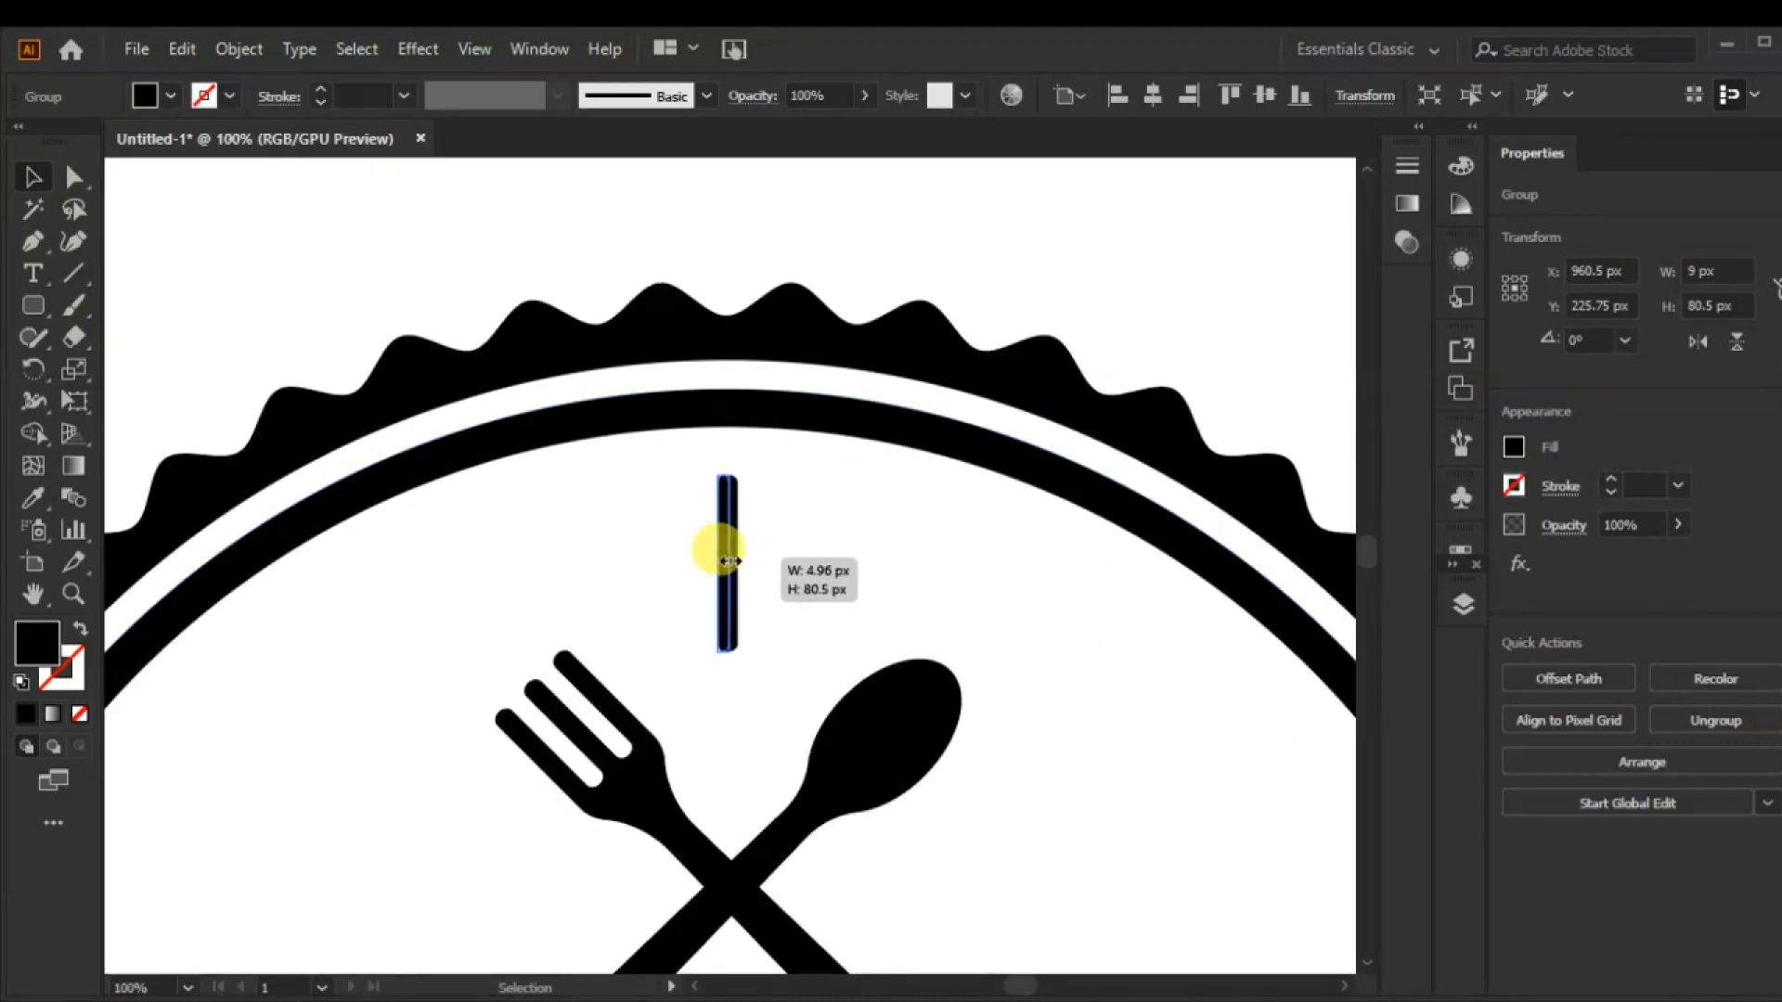
{"action": "left_click", "coordinate": [781, 576]}
{"action": "left_click", "coordinate": [728, 638]}
{"action": "left_click_drag", "start_coordinate": [726, 650], "coordinate": [727, 554]}
{"action": "left_click", "coordinate": [740, 646]}
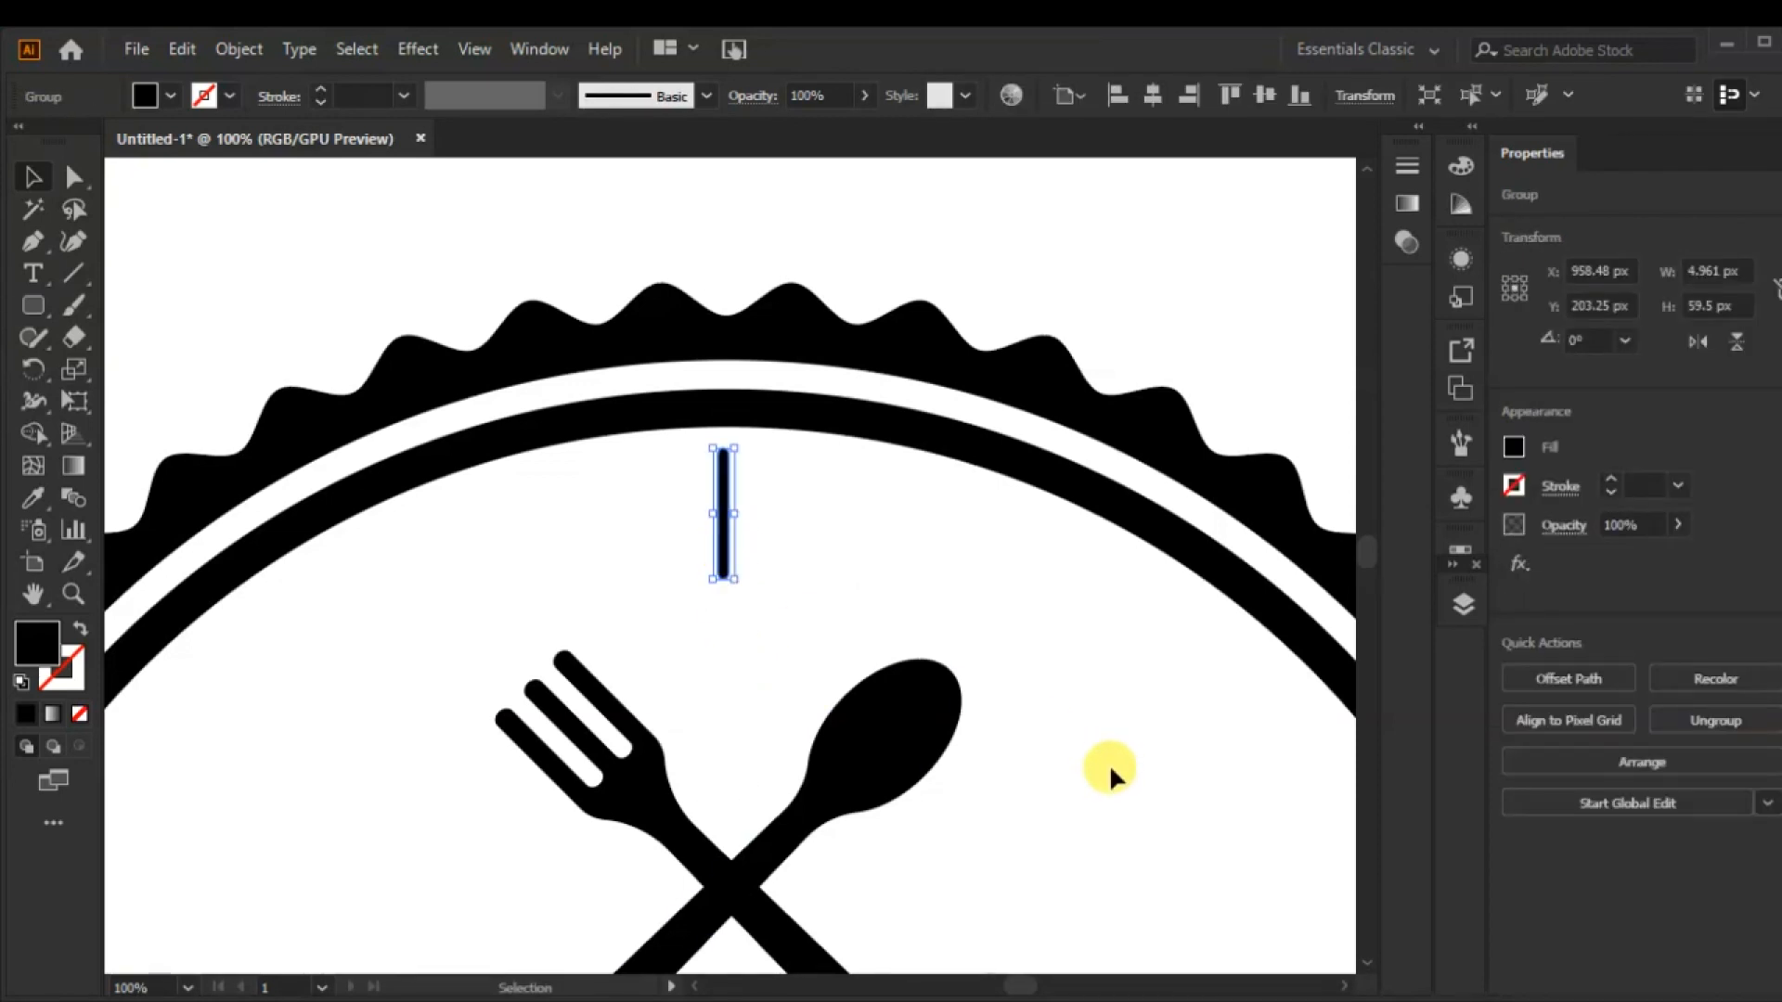
{"action": "key", "text": "ctrl+0"}
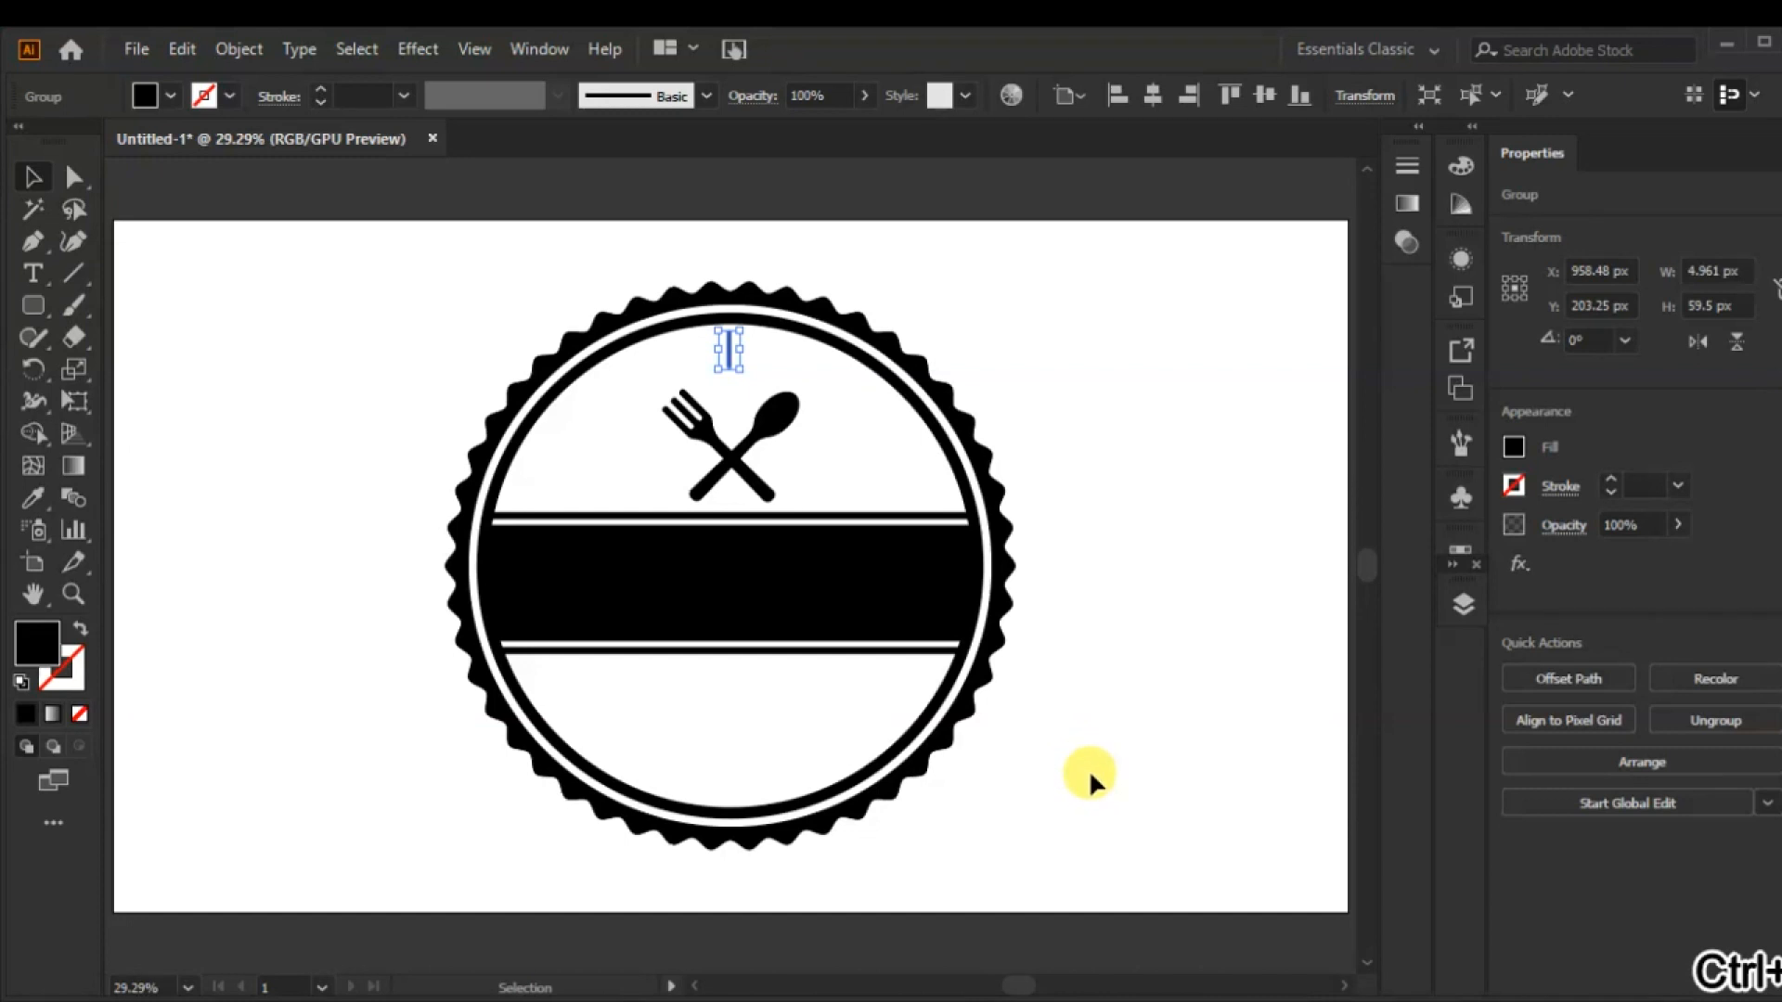
{"action": "key", "text": "Down"}
{"action": "key", "text": "Down"}
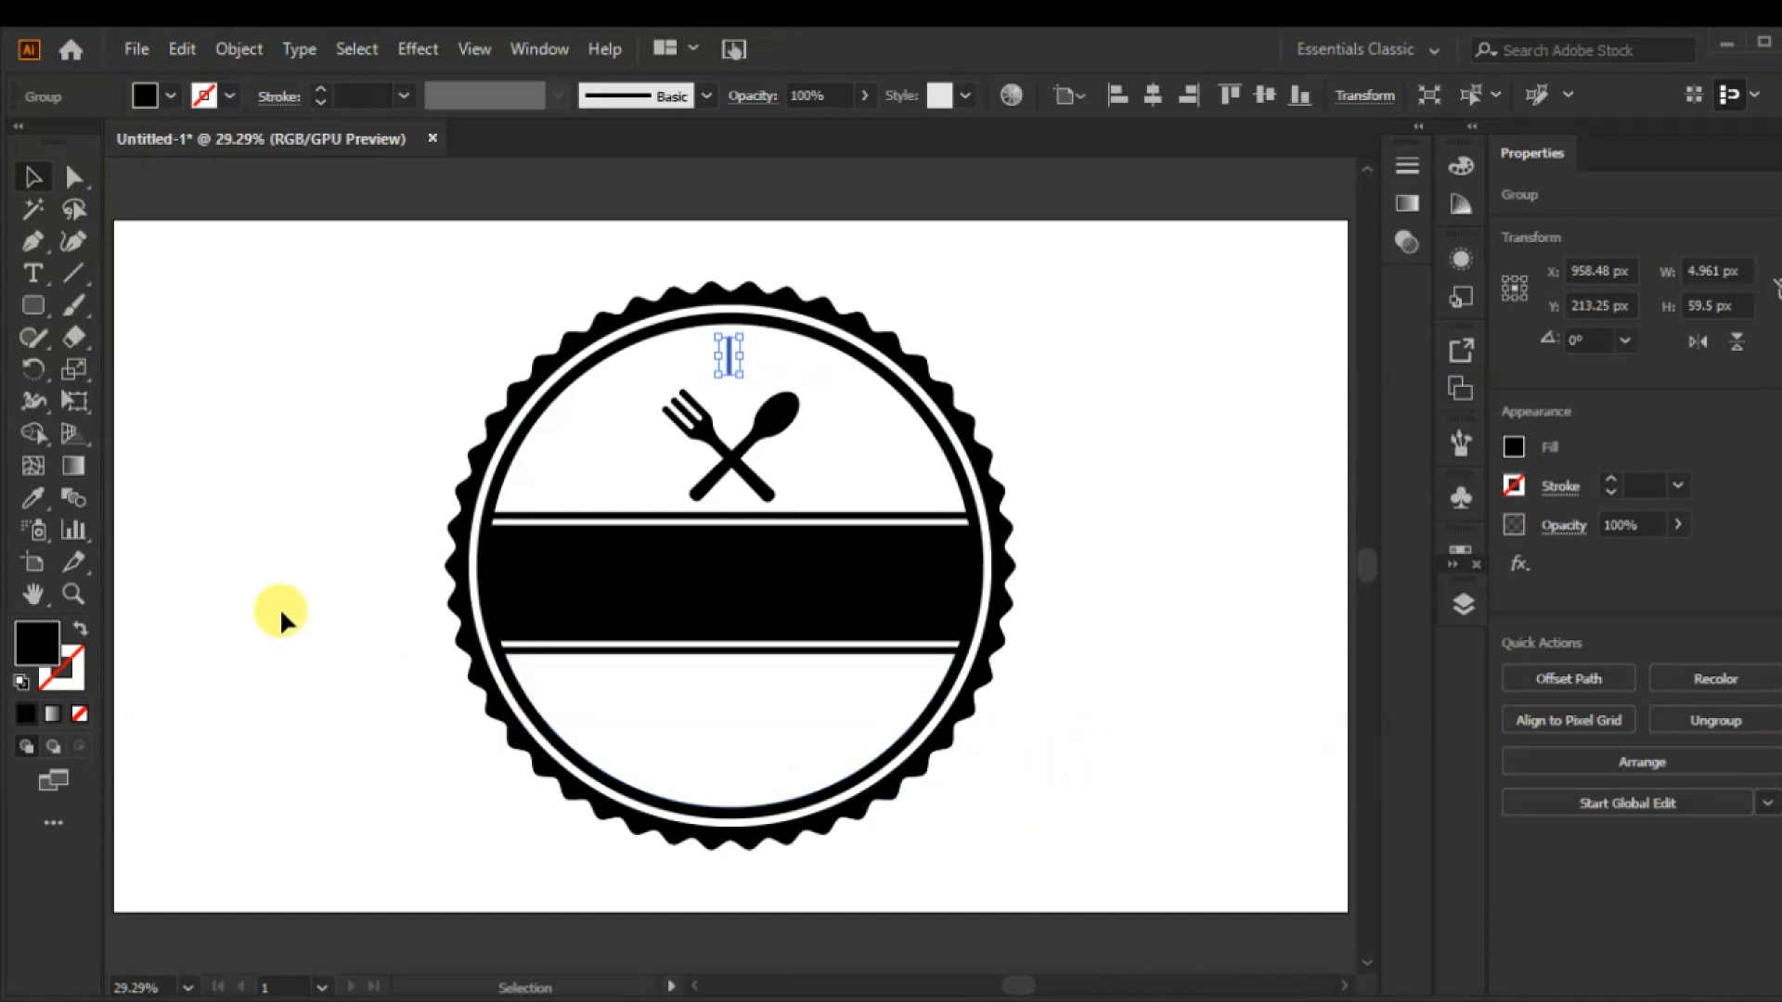
- Rotate copies of the line about the cutlery's crossing point, two per side about 15° apart, to form a five-ray fan, and deselect
{"action": "left_click", "coordinate": [32, 369]}
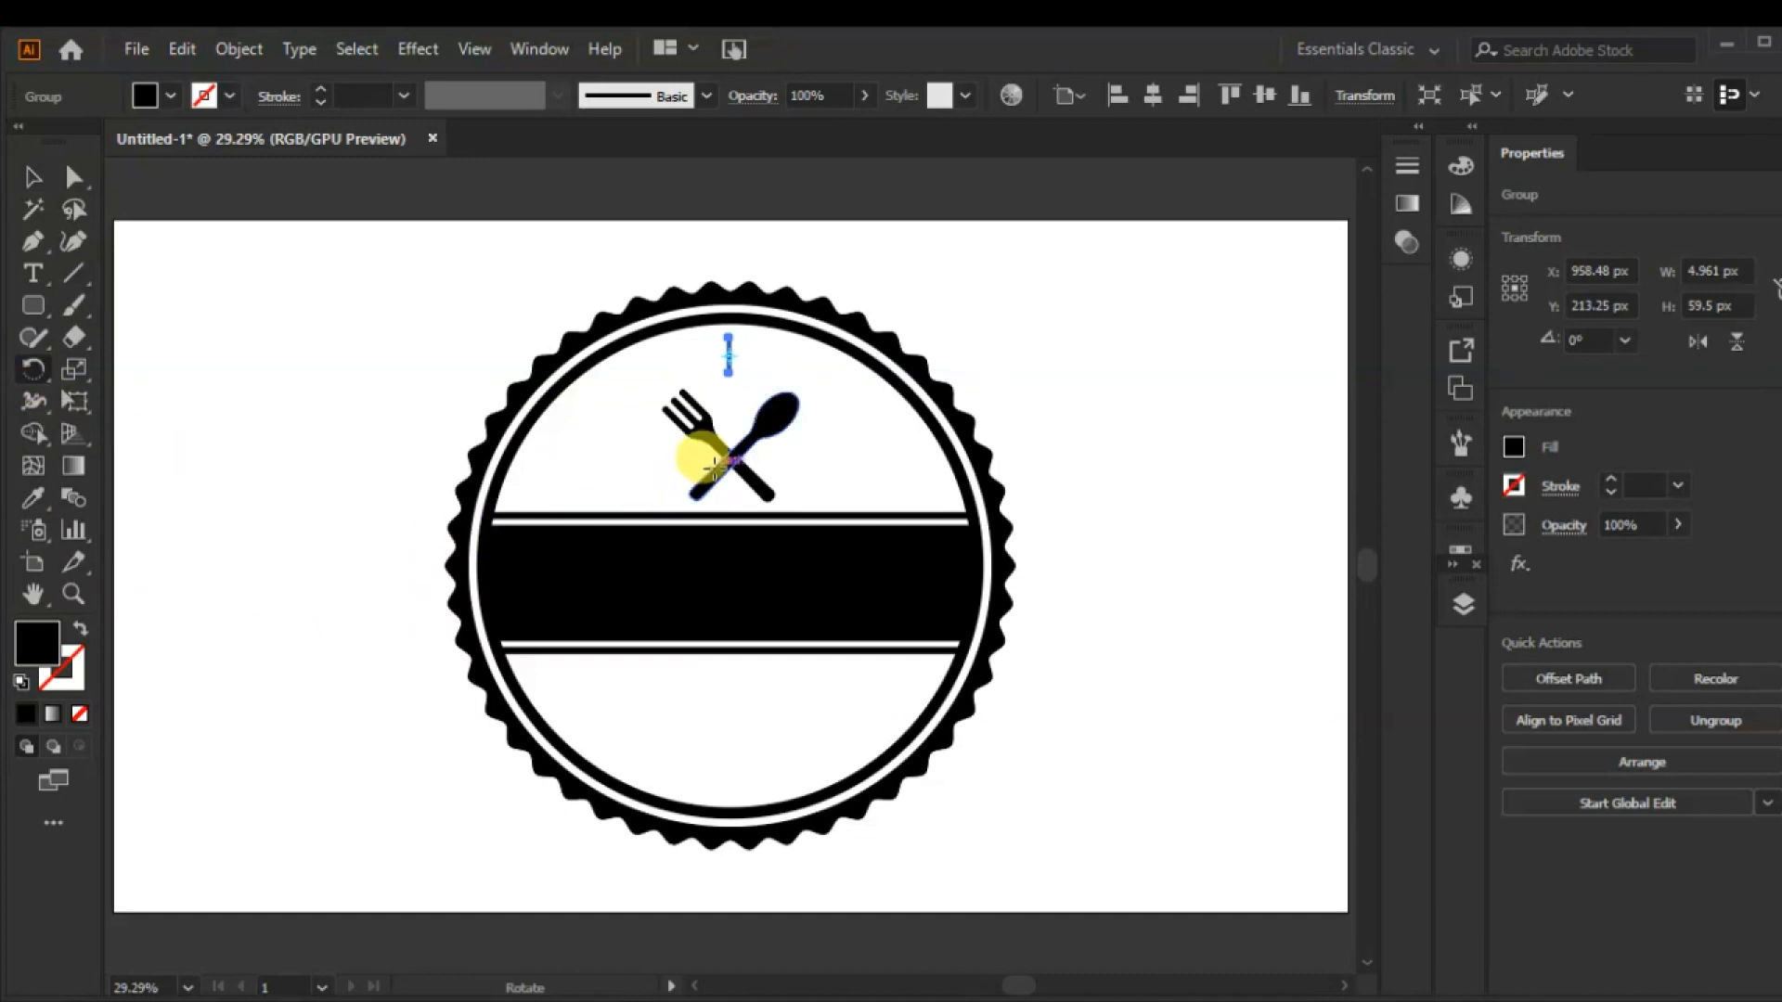
{"action": "left_click", "coordinate": [731, 461]}
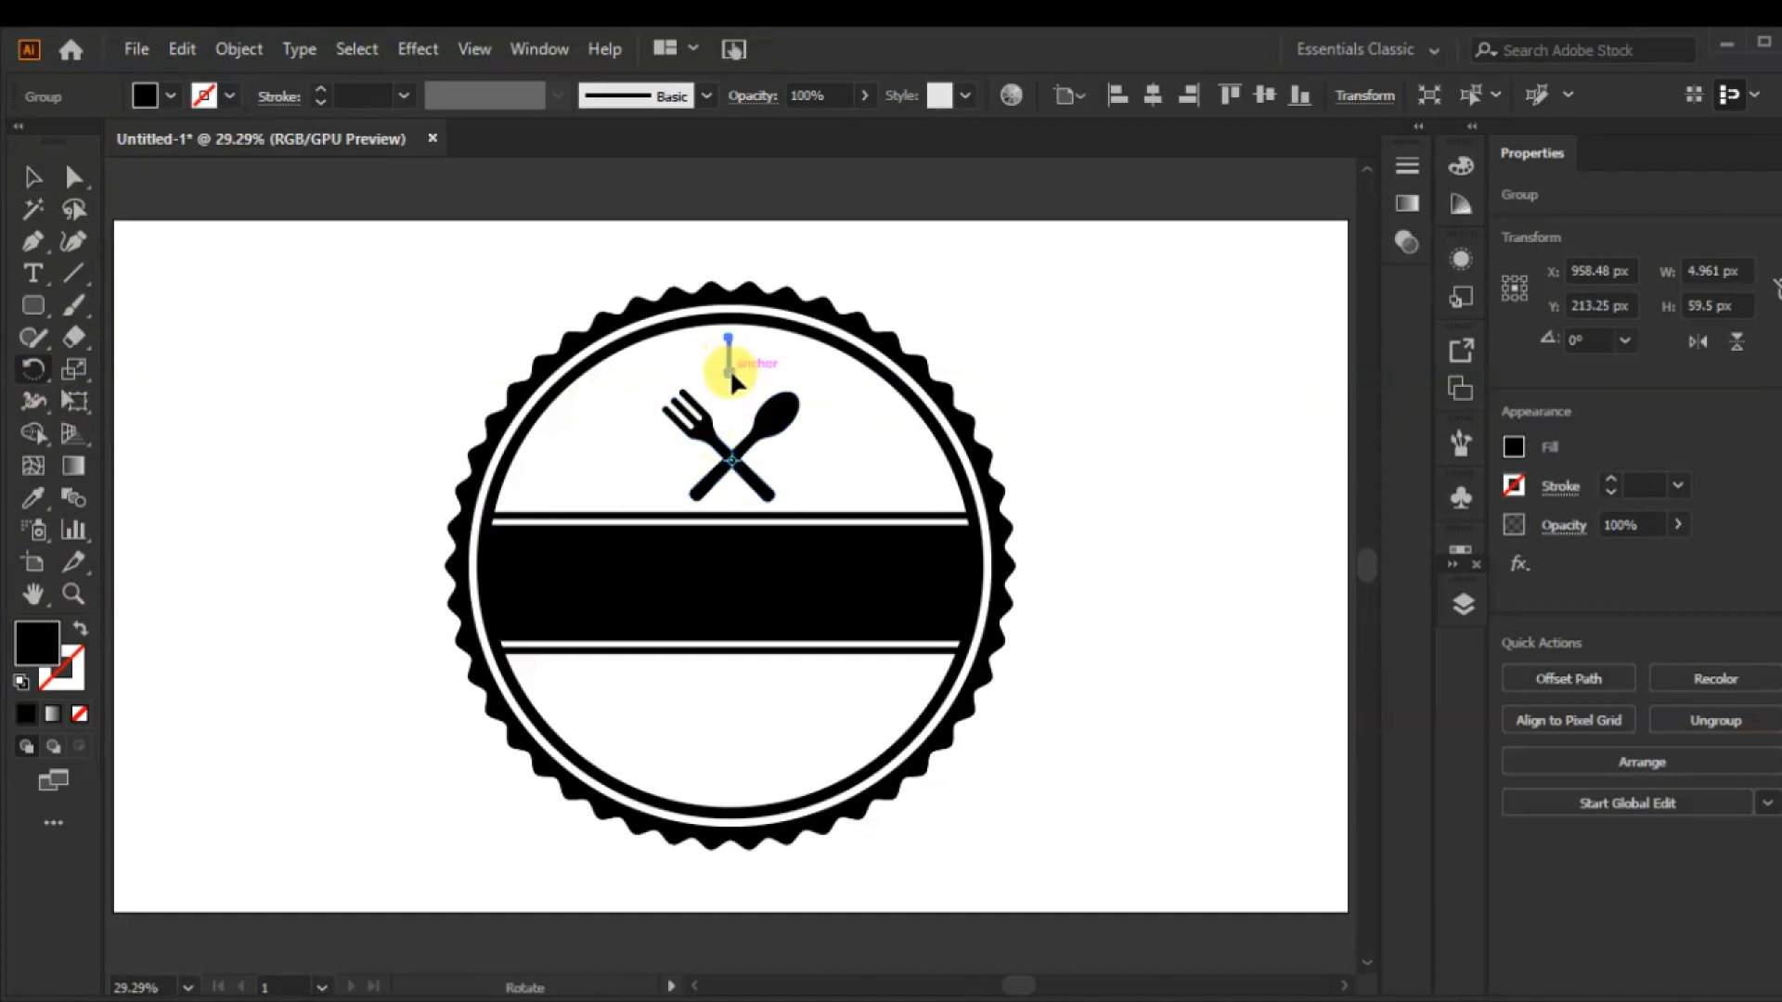
{"action": "left_click_drag", "start_coordinate": [759, 372], "coordinate": [698, 346]}
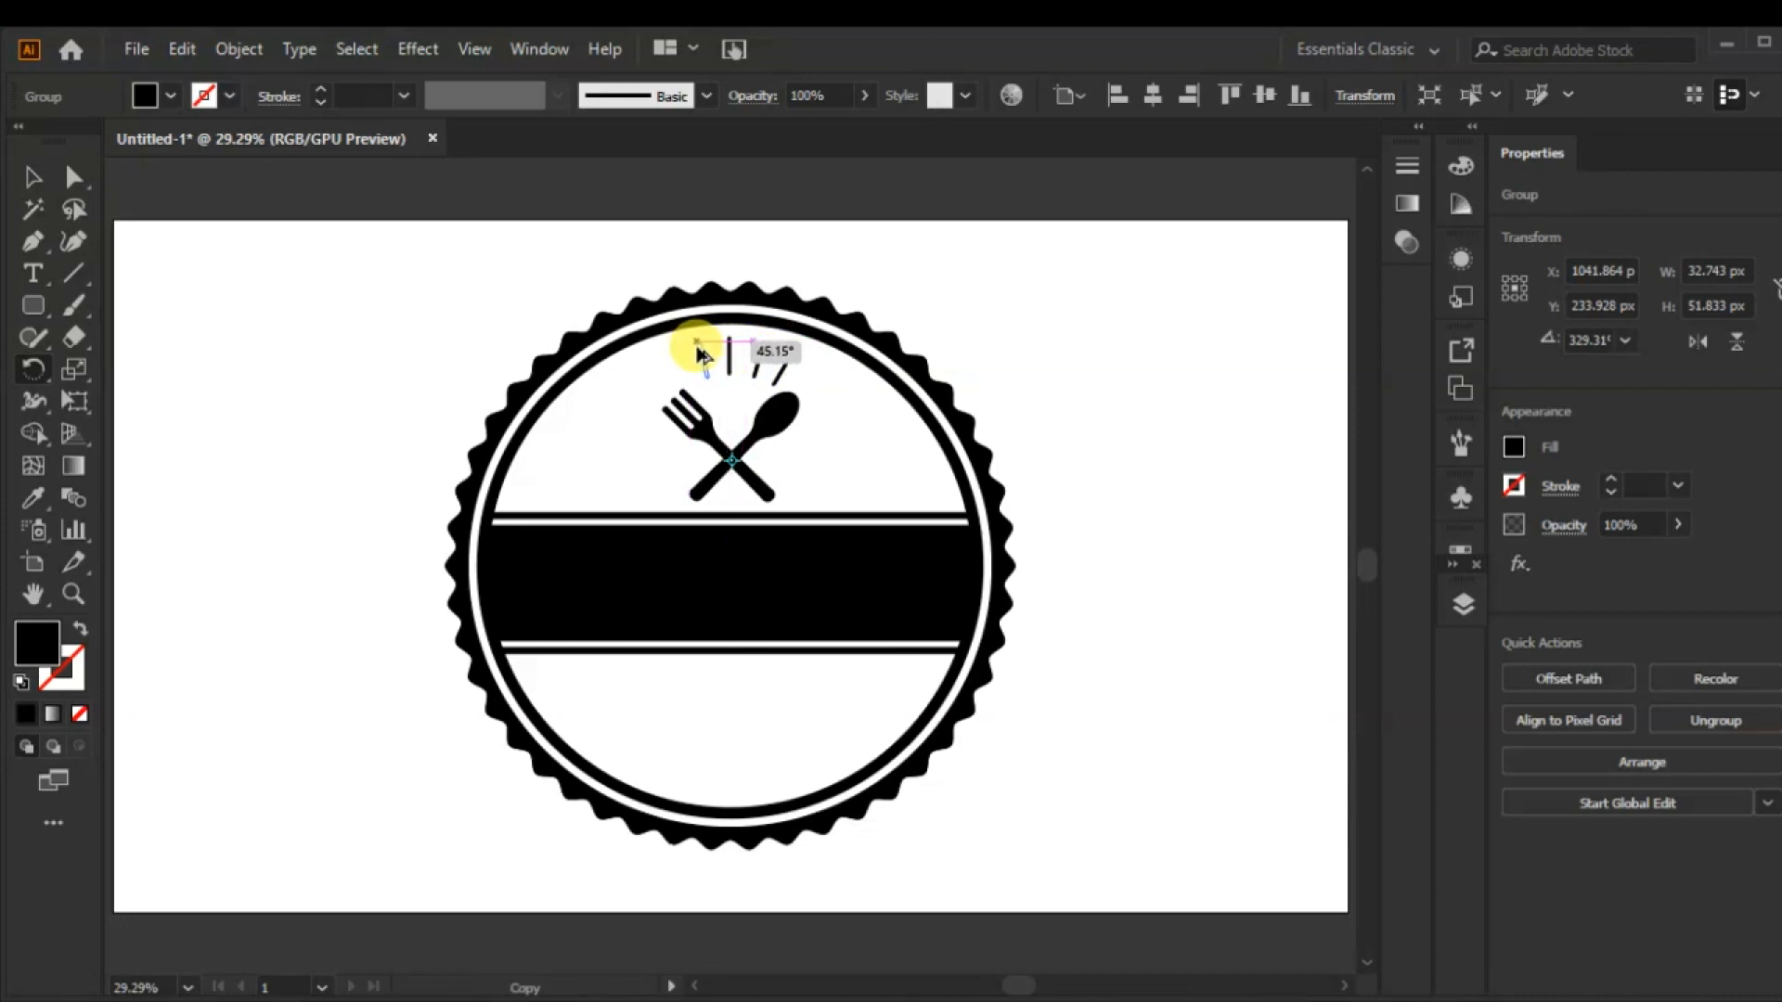
{"action": "left_click_drag", "start_coordinate": [697, 346], "coordinate": [664, 358]}
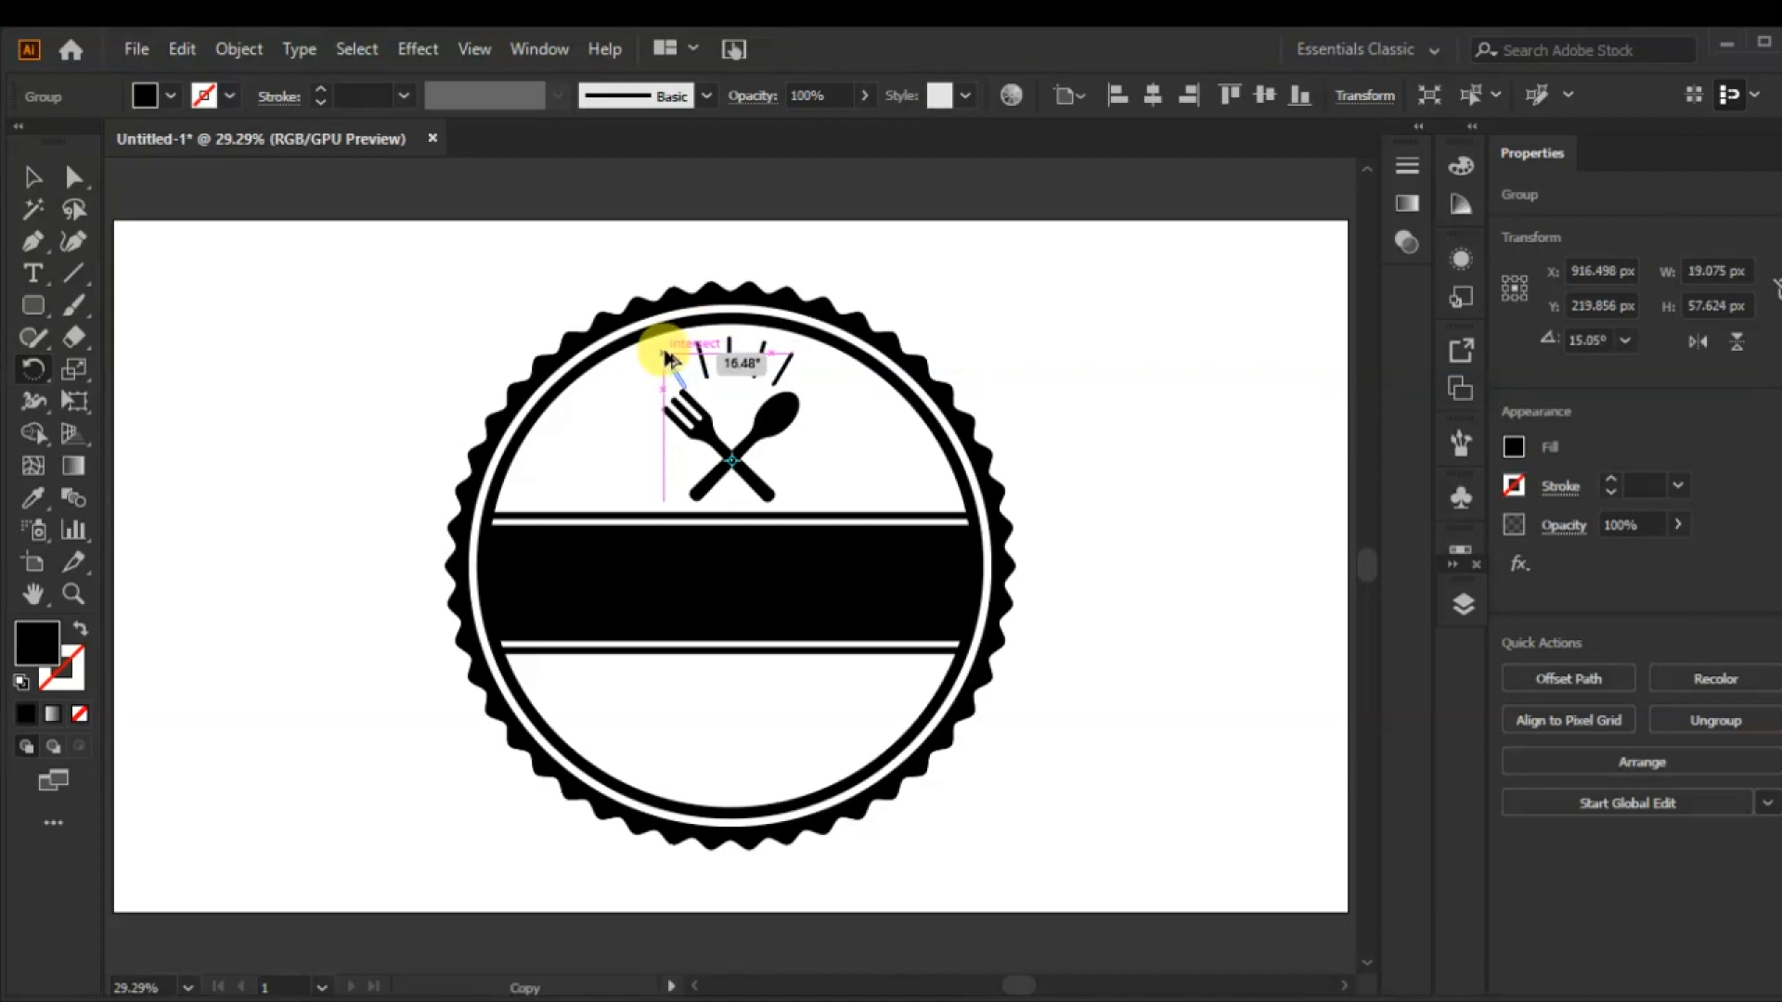
{"action": "left_click_drag", "start_coordinate": [670, 356], "coordinate": [661, 345]}
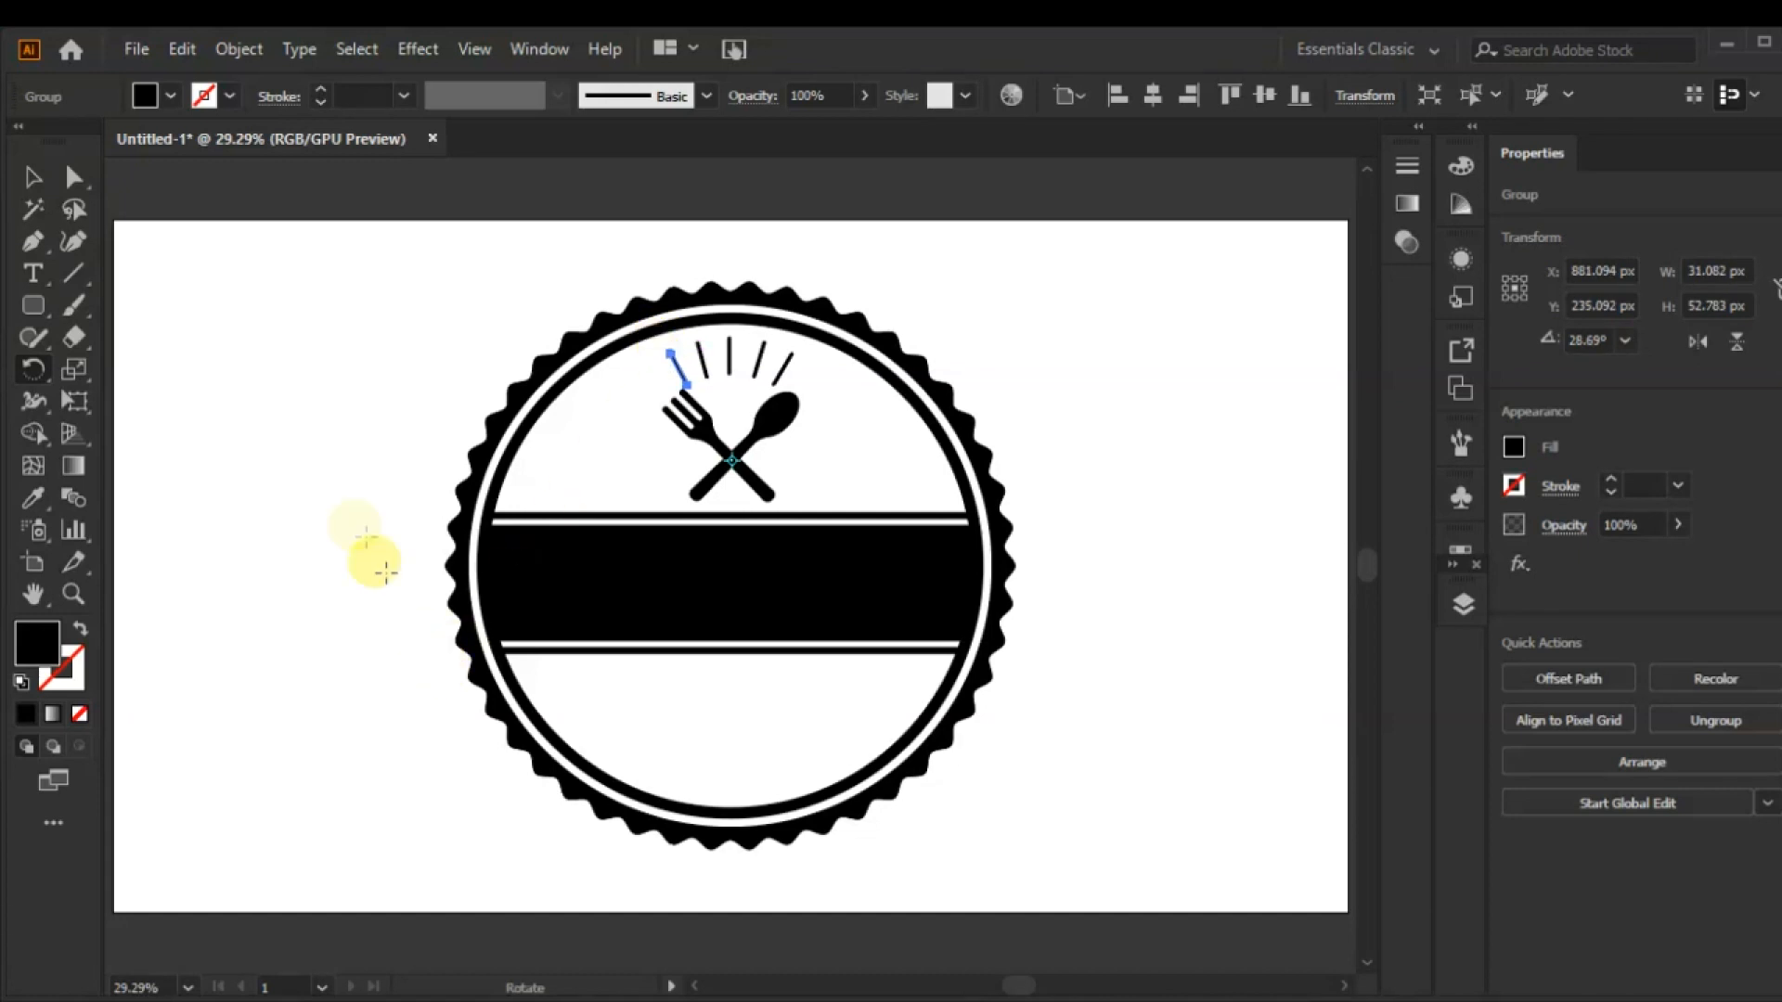
{"action": "left_click", "coordinate": [31, 176]}
{"action": "left_click", "coordinate": [294, 498]}
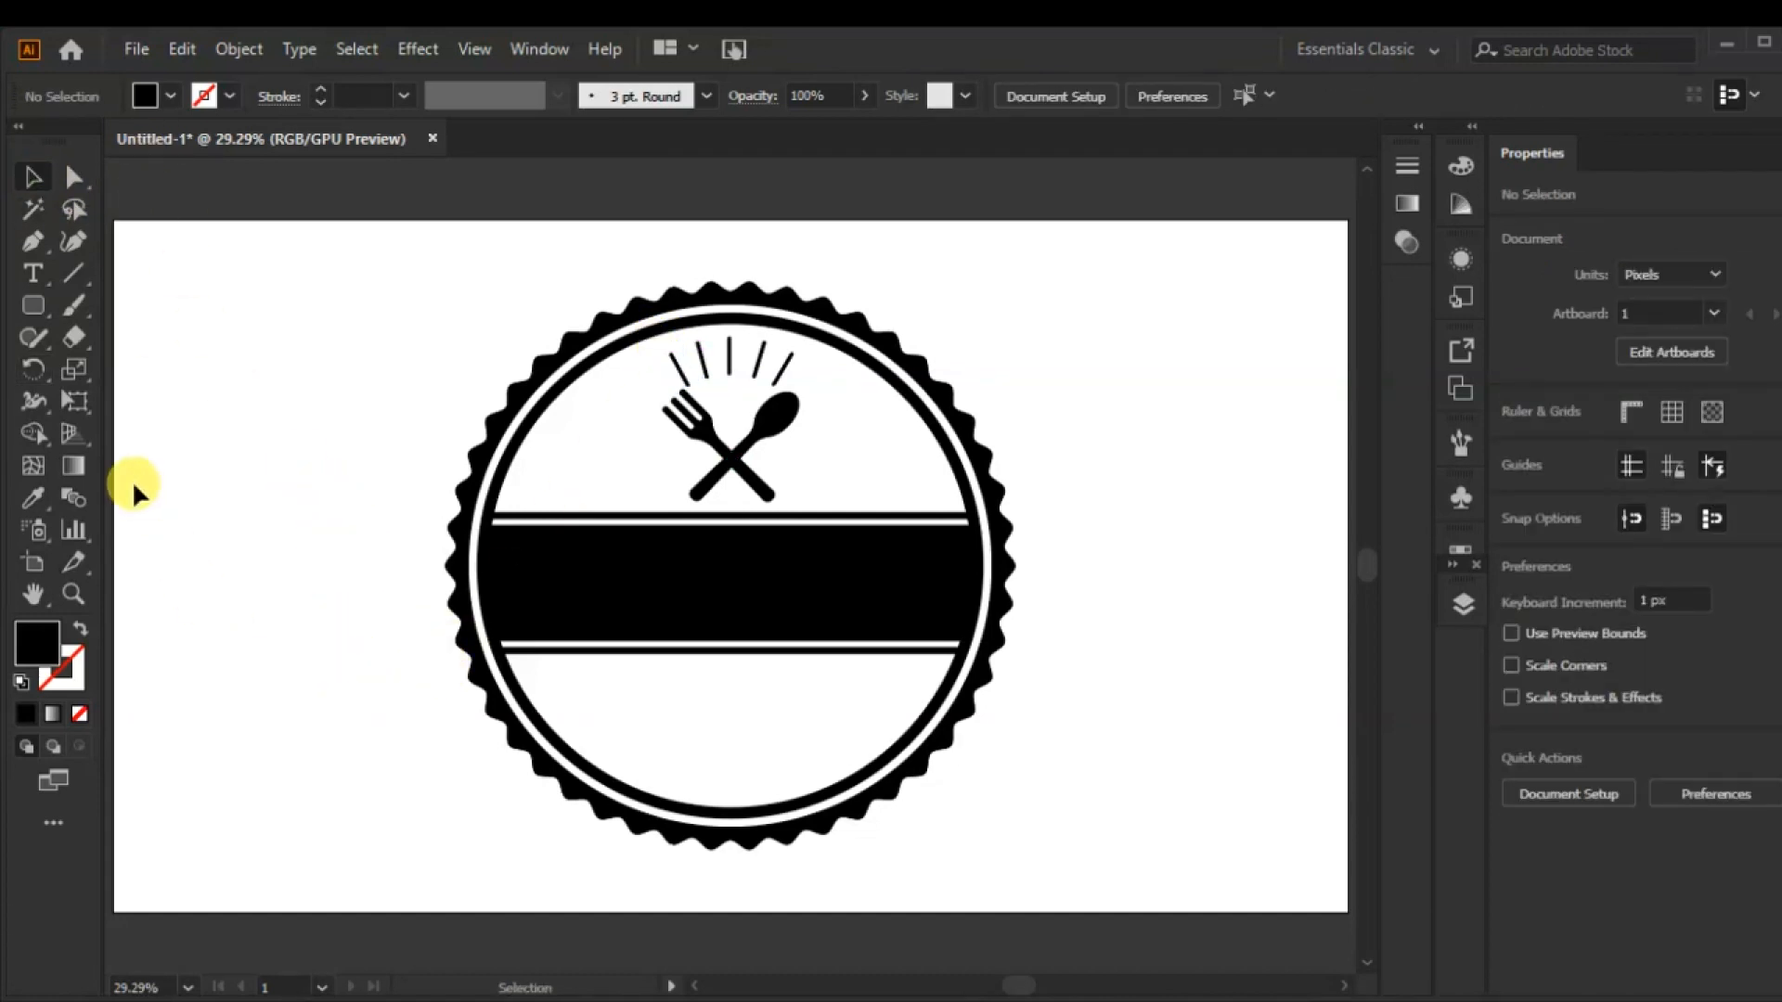
- Copy the central ray to just below the band on the badge's centre axis and lengthen it to about 199.5 px
{"action": "left_click_drag", "start_coordinate": [729, 362], "coordinate": [727, 670]}
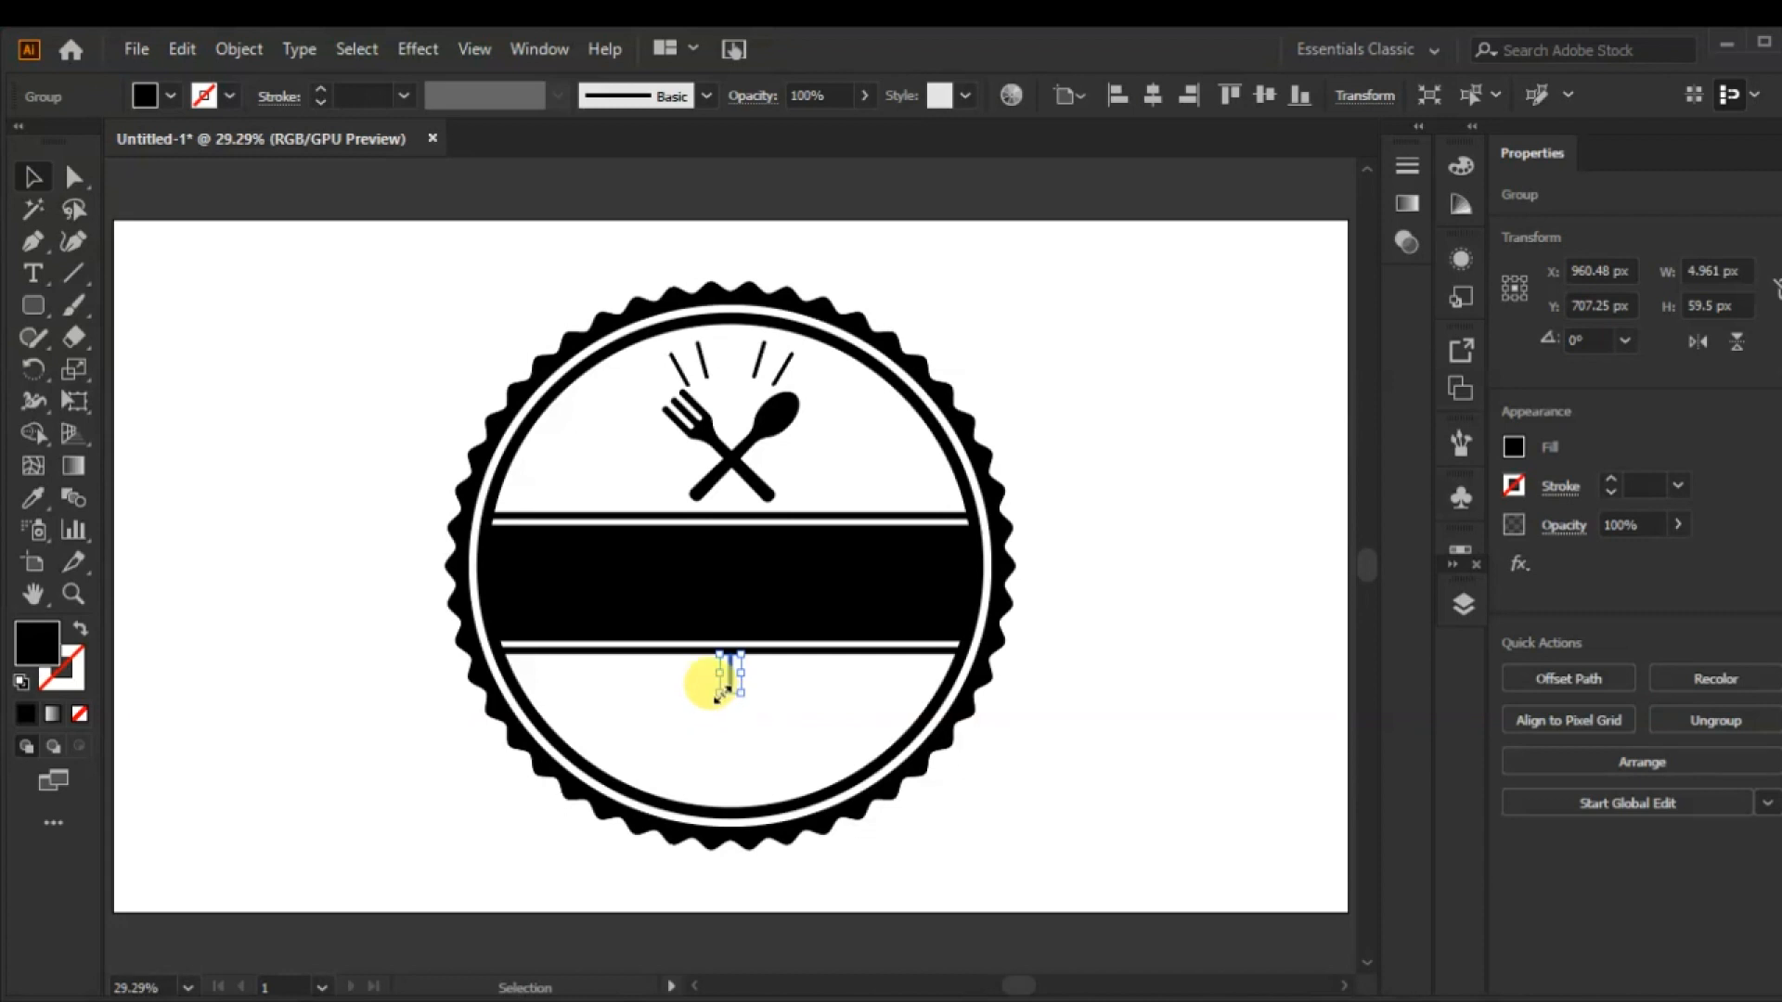
{"action": "key", "text": "ctrl+z"}
{"action": "left_click_drag", "start_coordinate": [725, 366], "coordinate": [717, 787]}
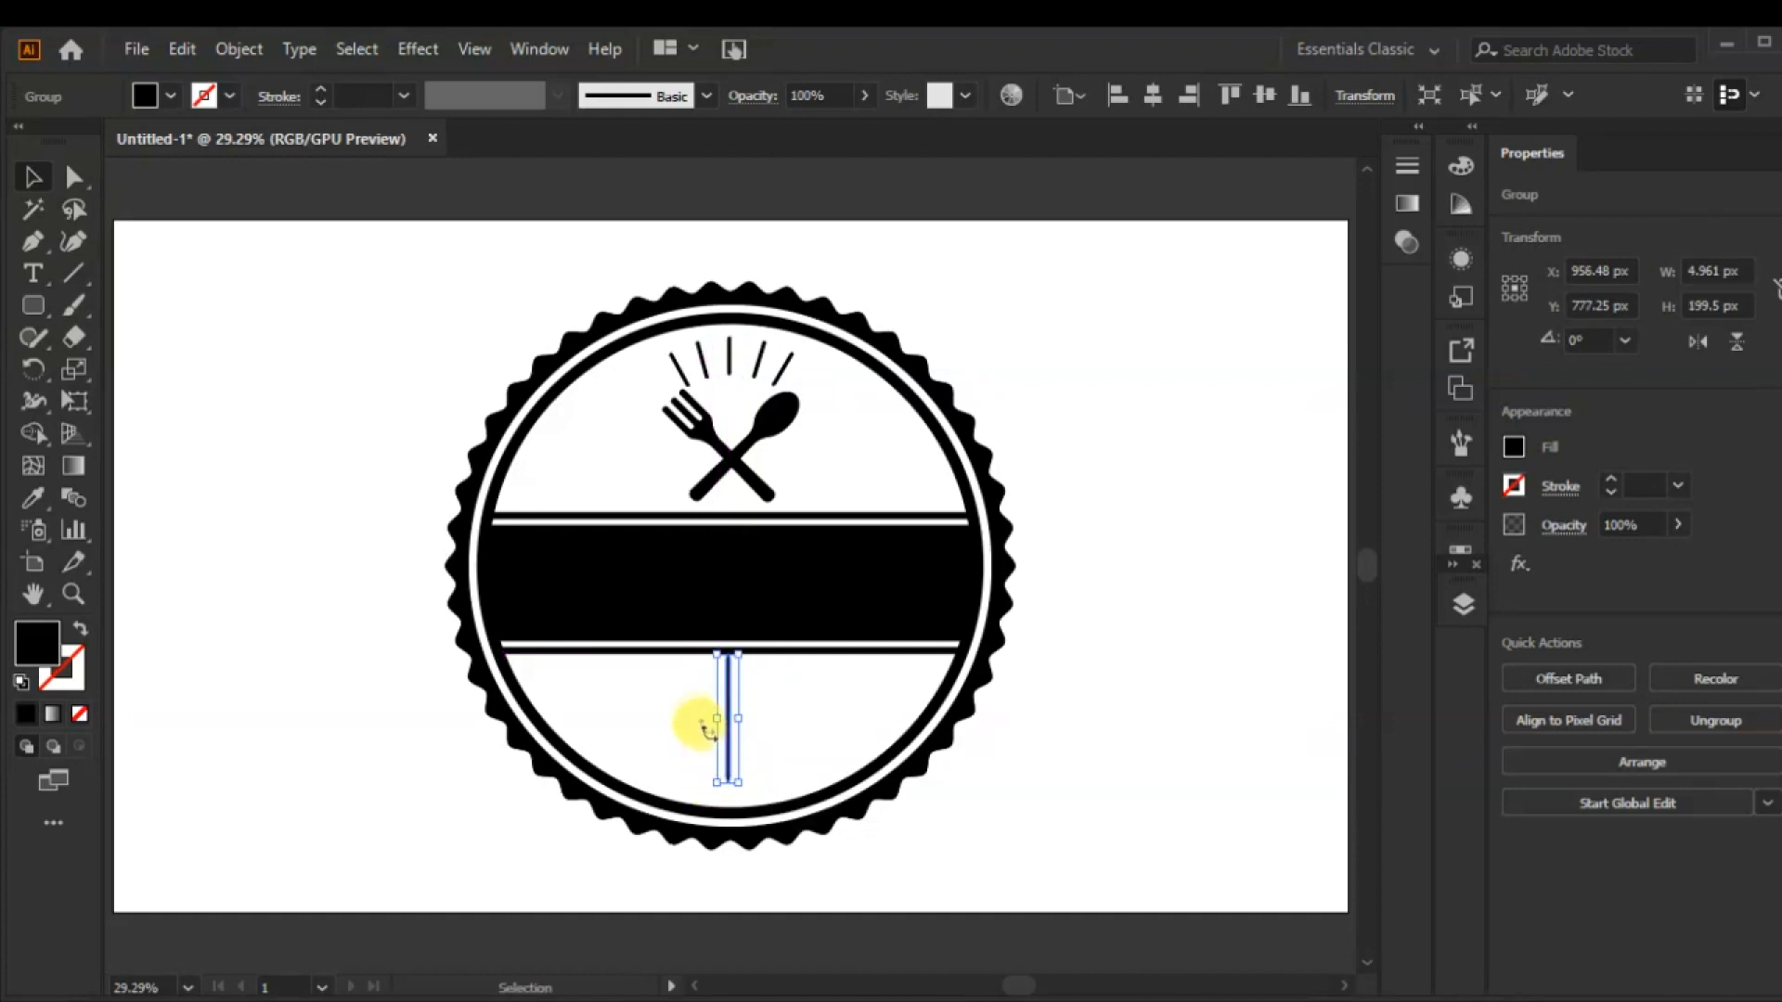
- Rotate copies of the long ray about the band's centre, two per side, to form a five-ray fan below the band, and deselect
{"action": "left_click", "coordinate": [33, 367]}
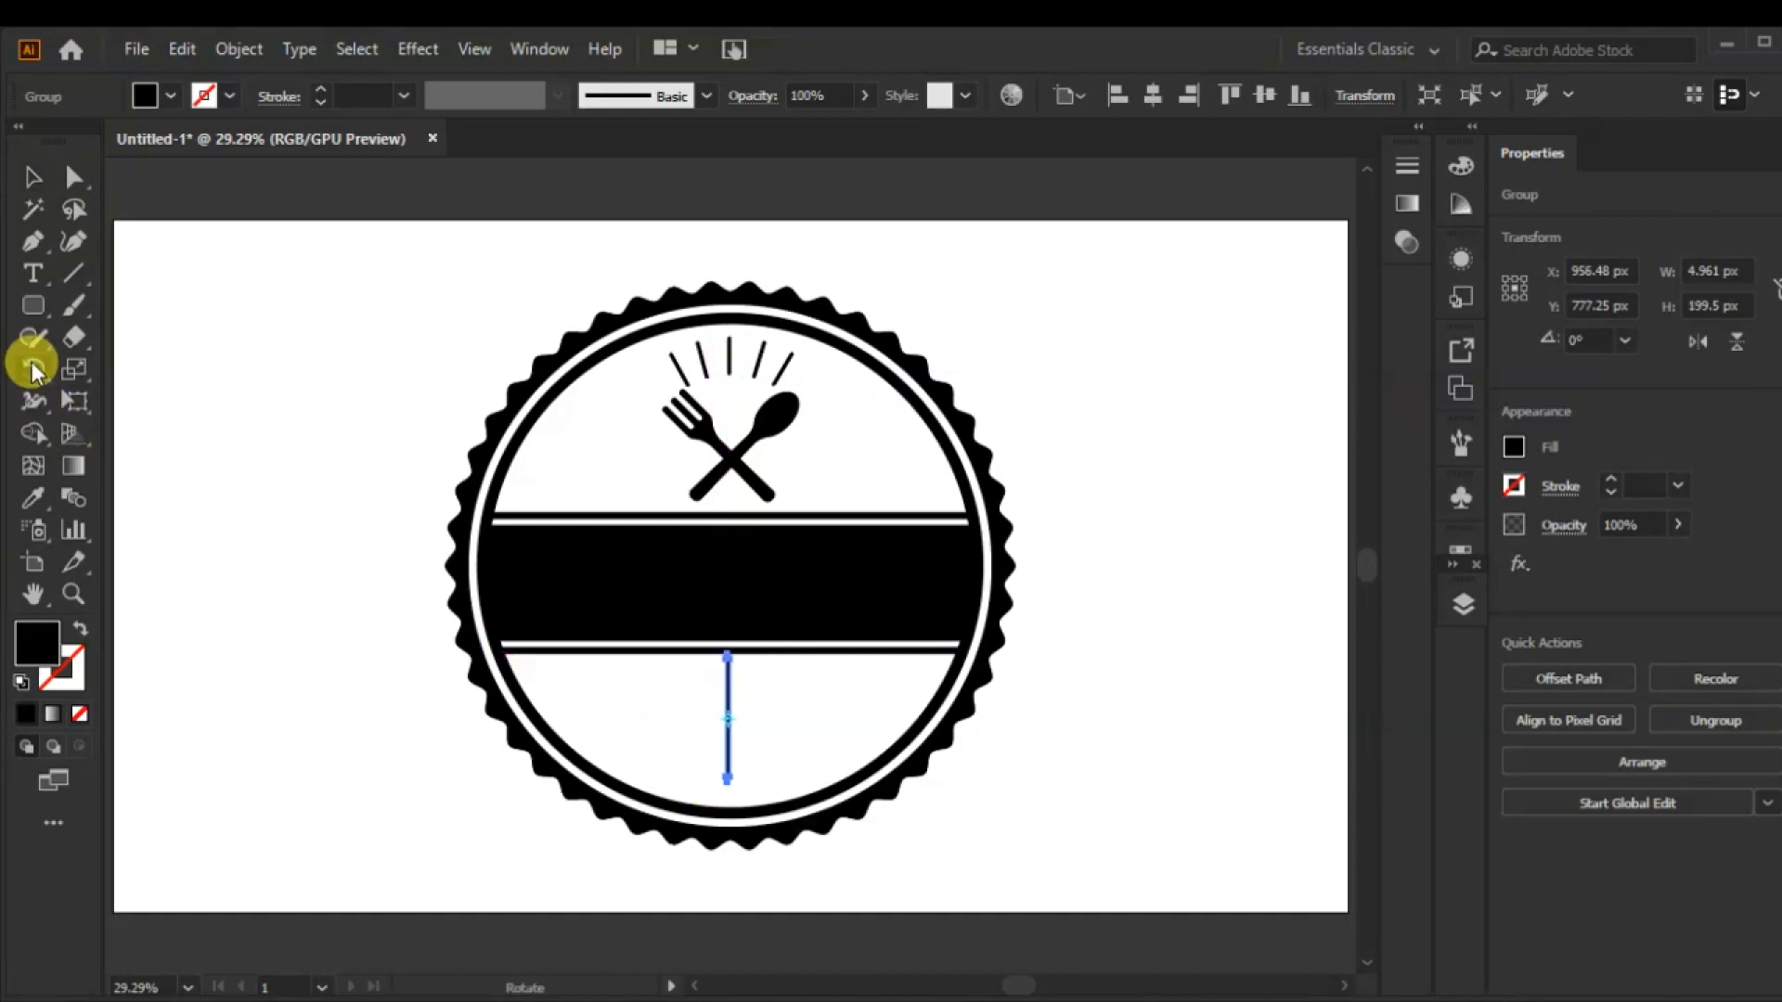
{"action": "left_click", "coordinate": [726, 577]}
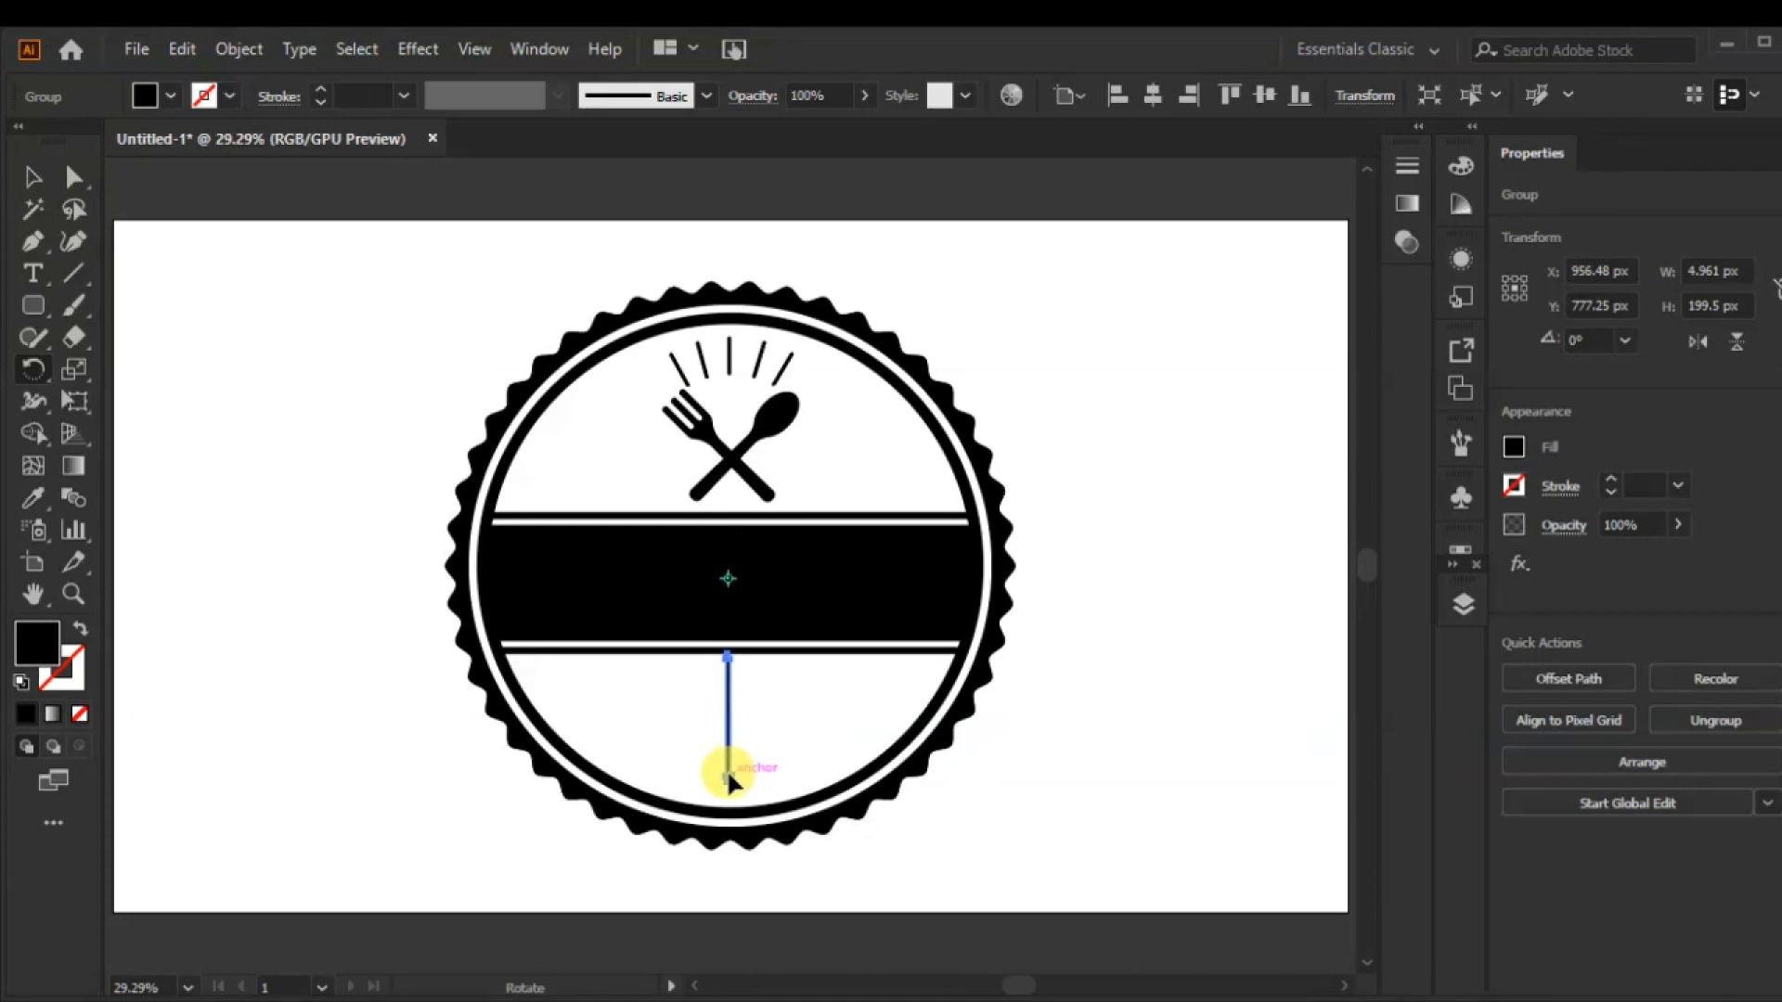
{"action": "left_click_drag", "start_coordinate": [727, 784], "coordinate": [477, 703]}
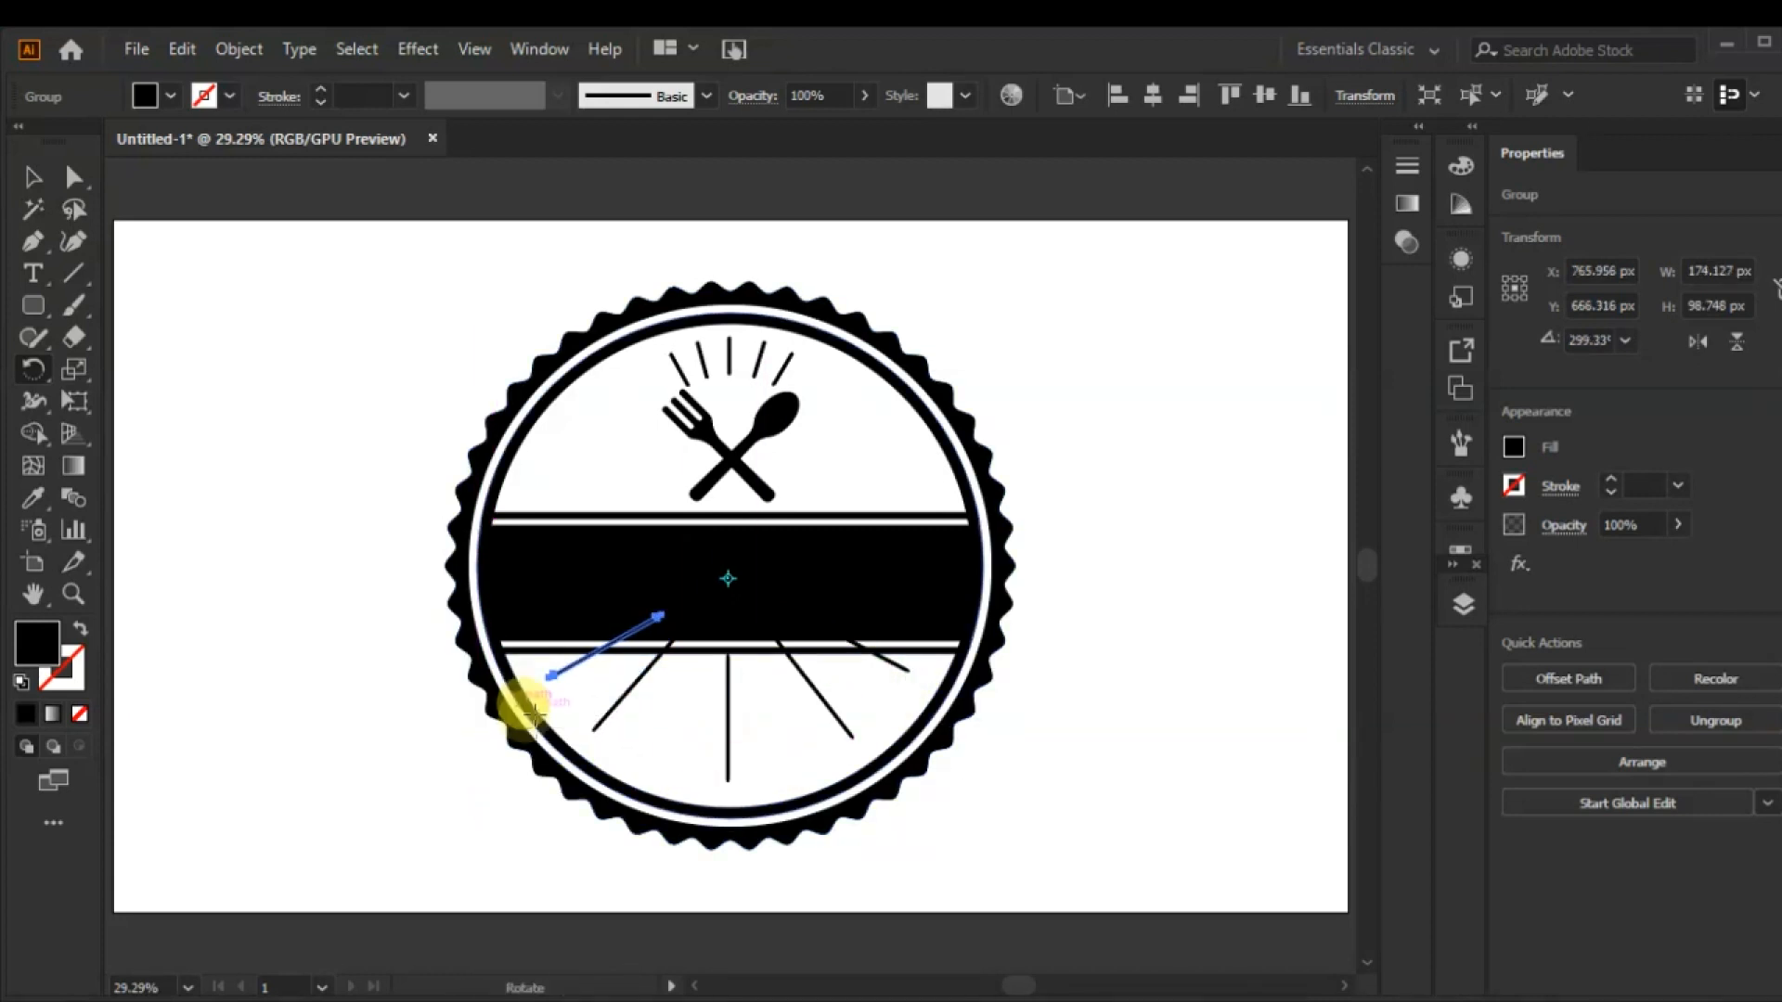
{"action": "left_click", "coordinate": [31, 176]}
{"action": "left_click", "coordinate": [139, 443]}
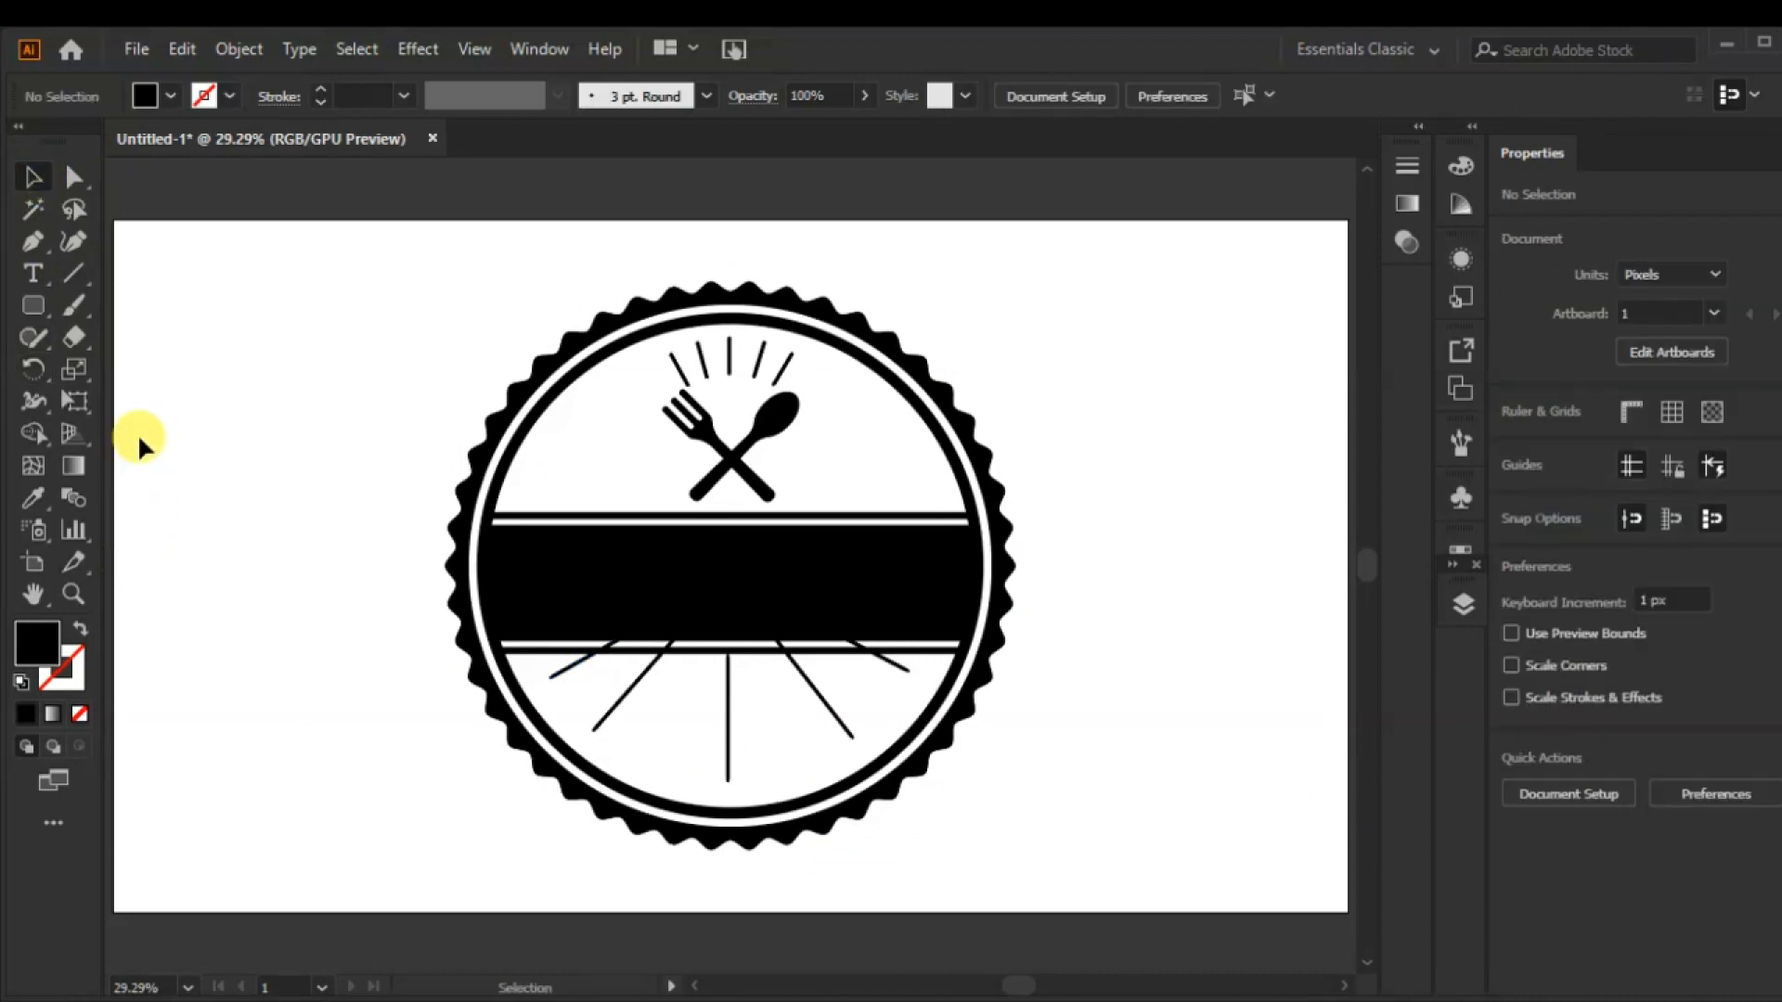
- Select the inner left ray with the ring-and-band group and merge their overlap on the lower black strip using Shape Builder
{"action": "left_click_drag", "start_coordinate": [1179, 390], "coordinate": [354, 787]}
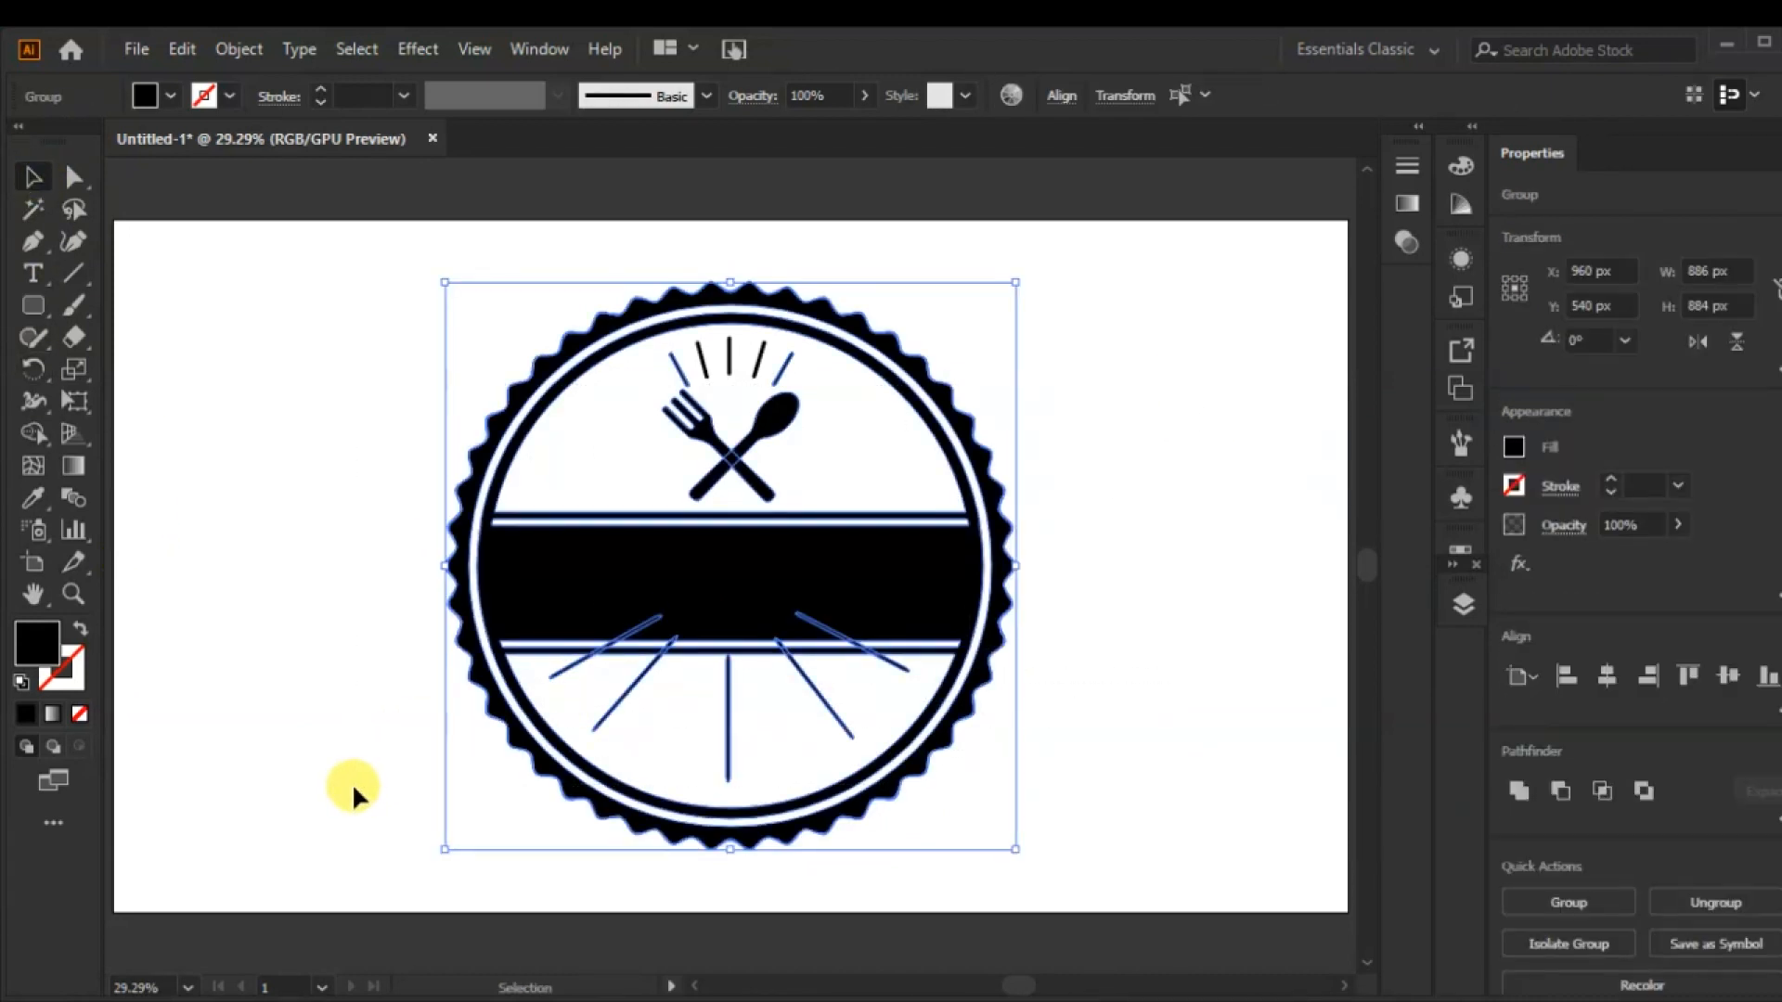
{"action": "key", "text": "ctrl+plus"}
{"action": "key", "text": "ctrl+plus"}
{"action": "key", "text": "ctrl+plus"}
{"action": "key", "text": "ctrl+plus"}
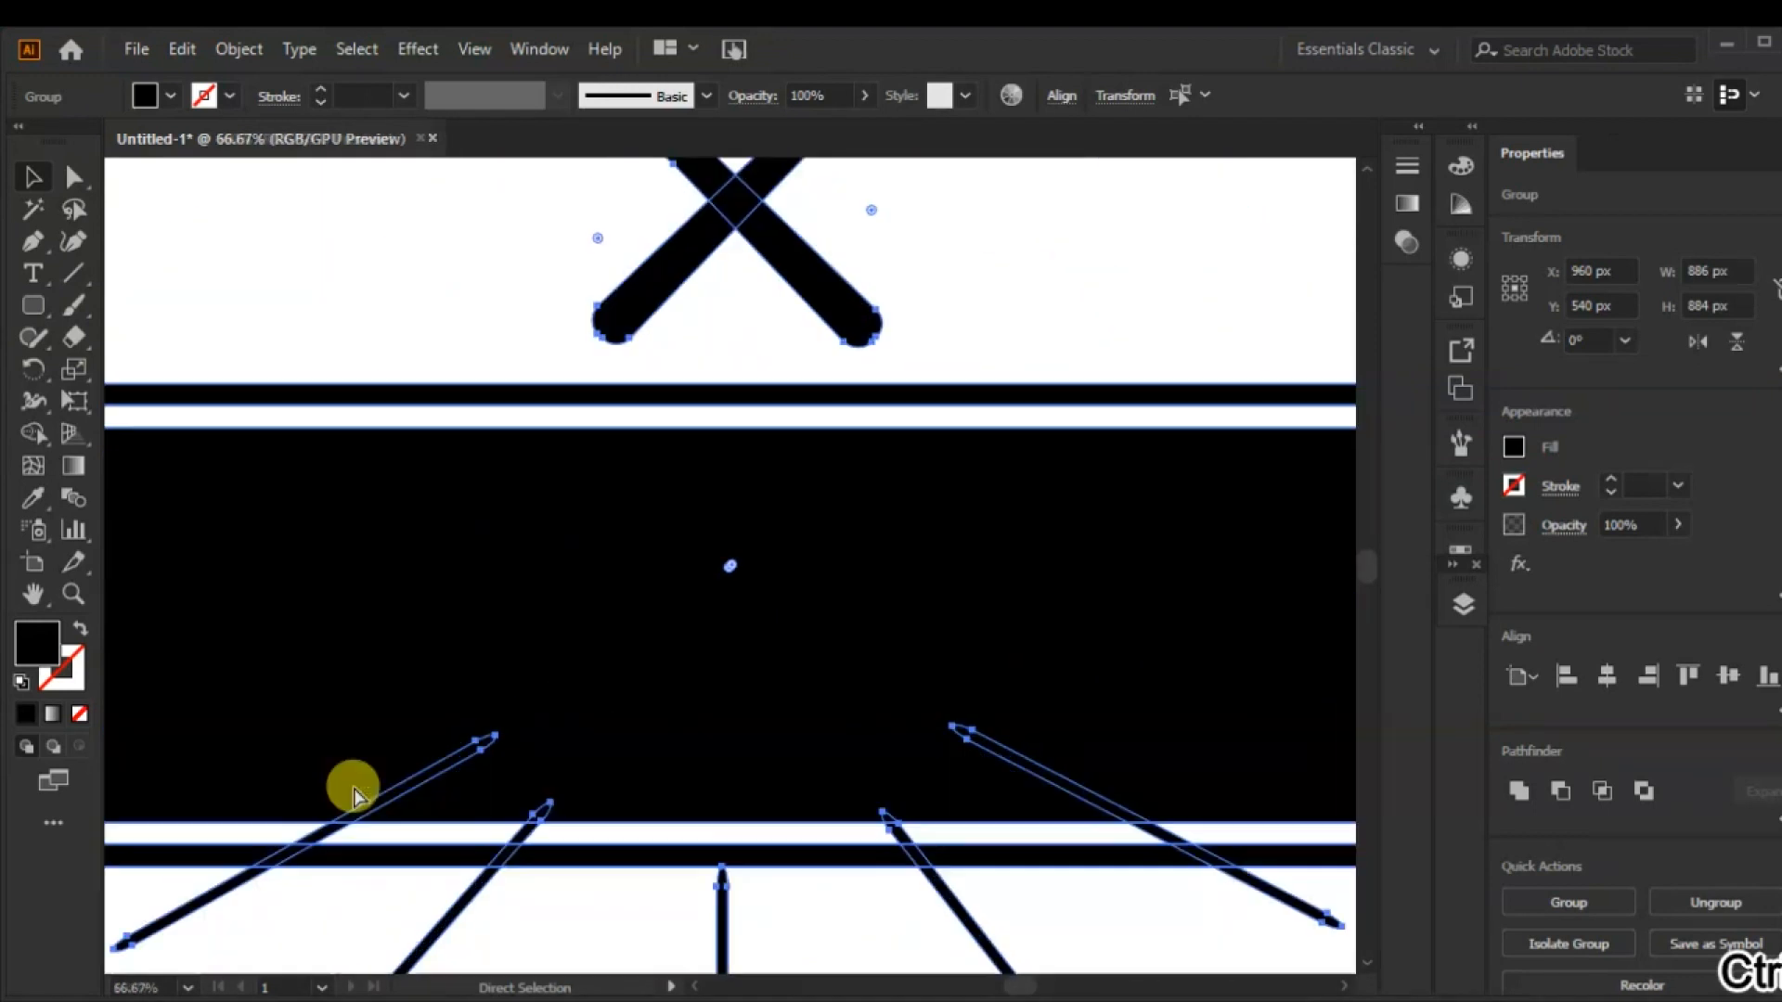
{"action": "left_click", "coordinate": [557, 882]}
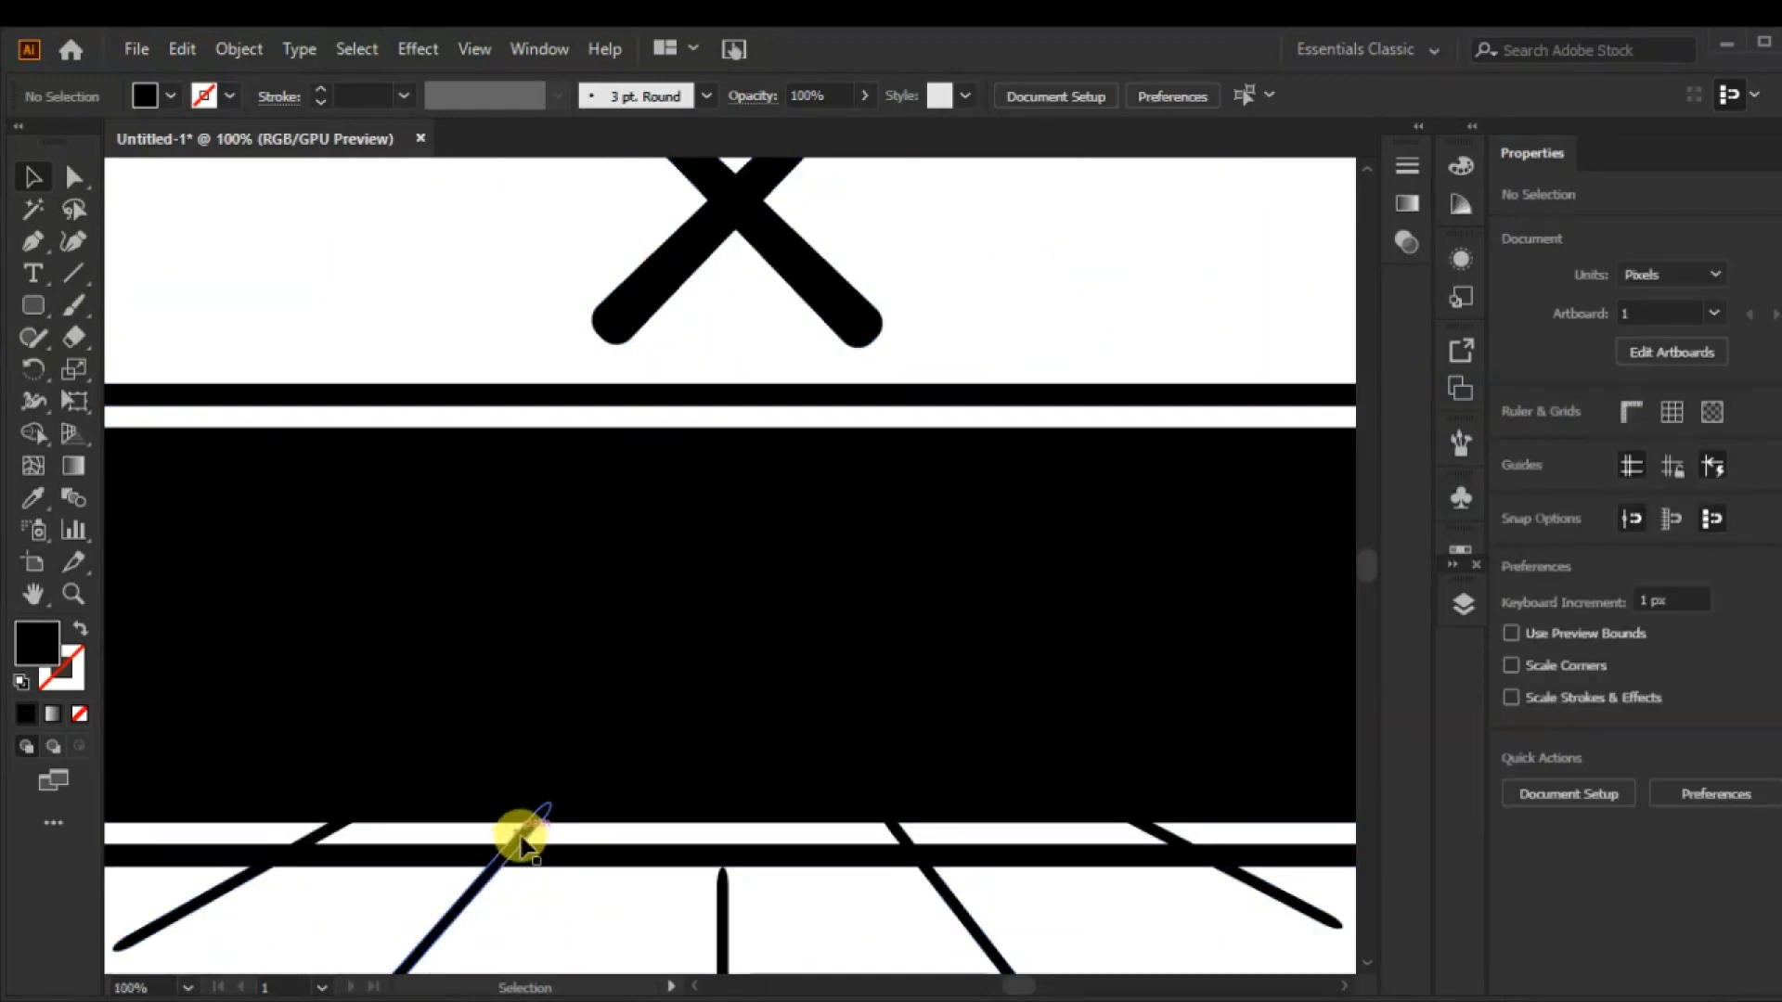
{"action": "left_click", "coordinate": [522, 843]}
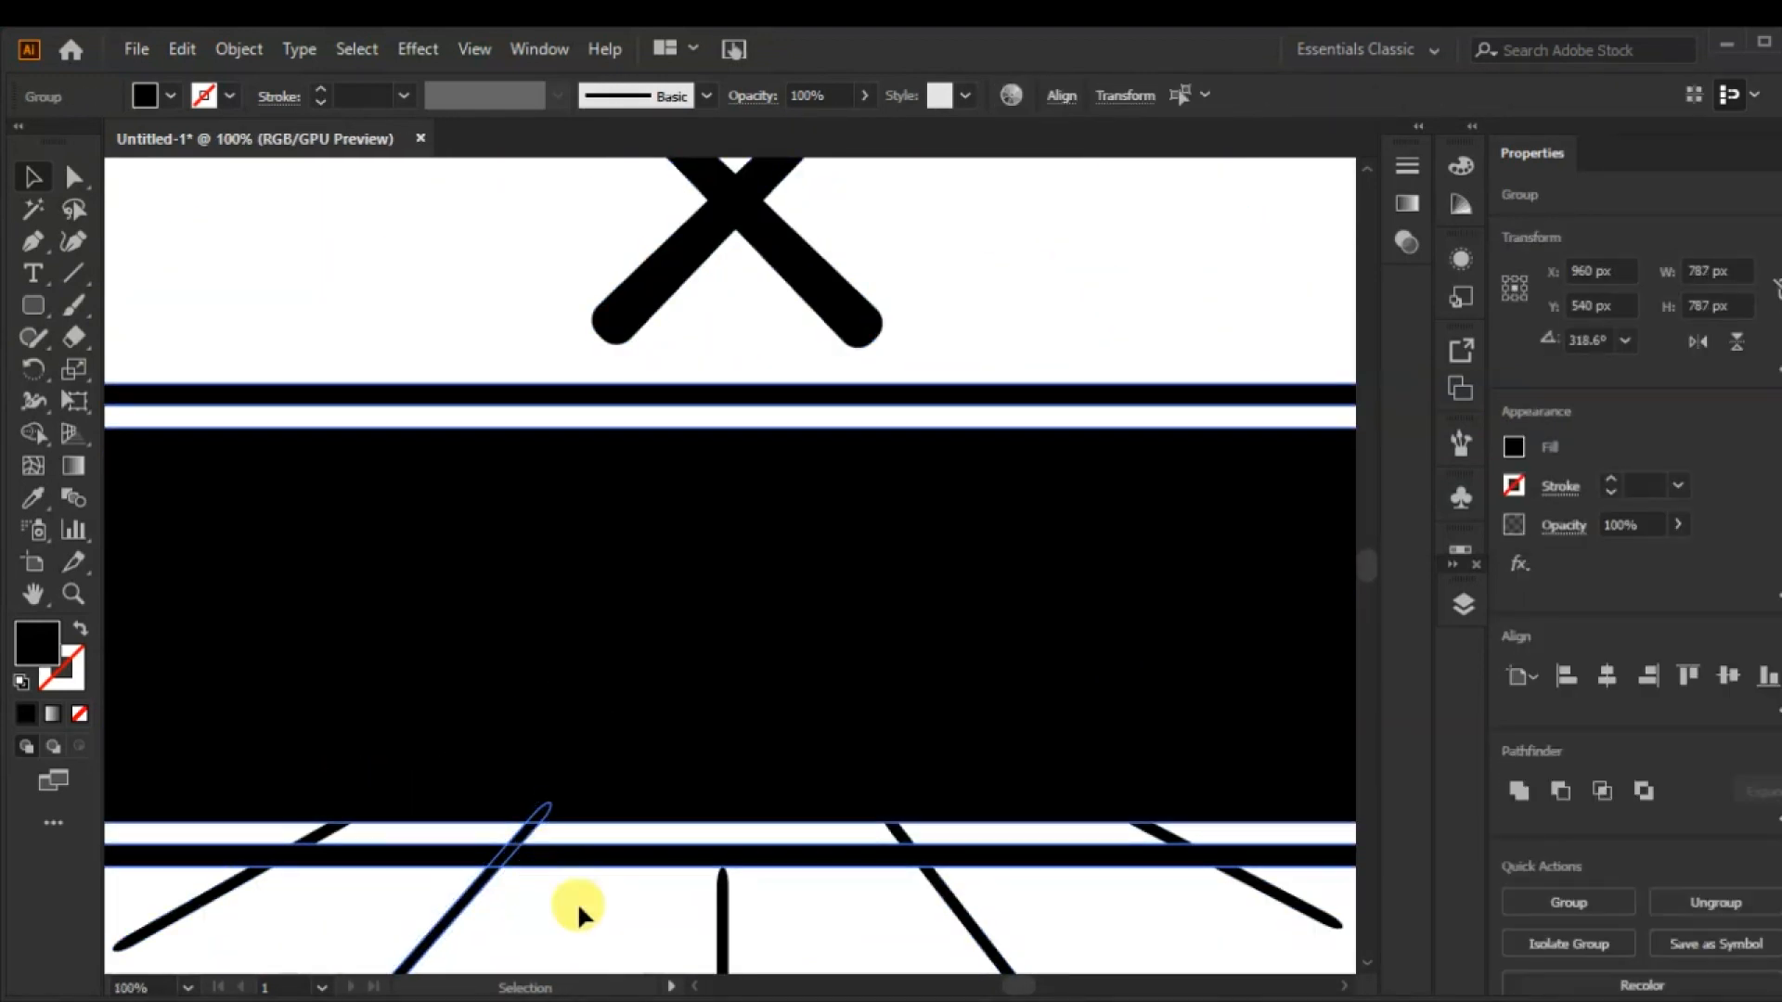
{"action": "left_click", "coordinate": [33, 432]}
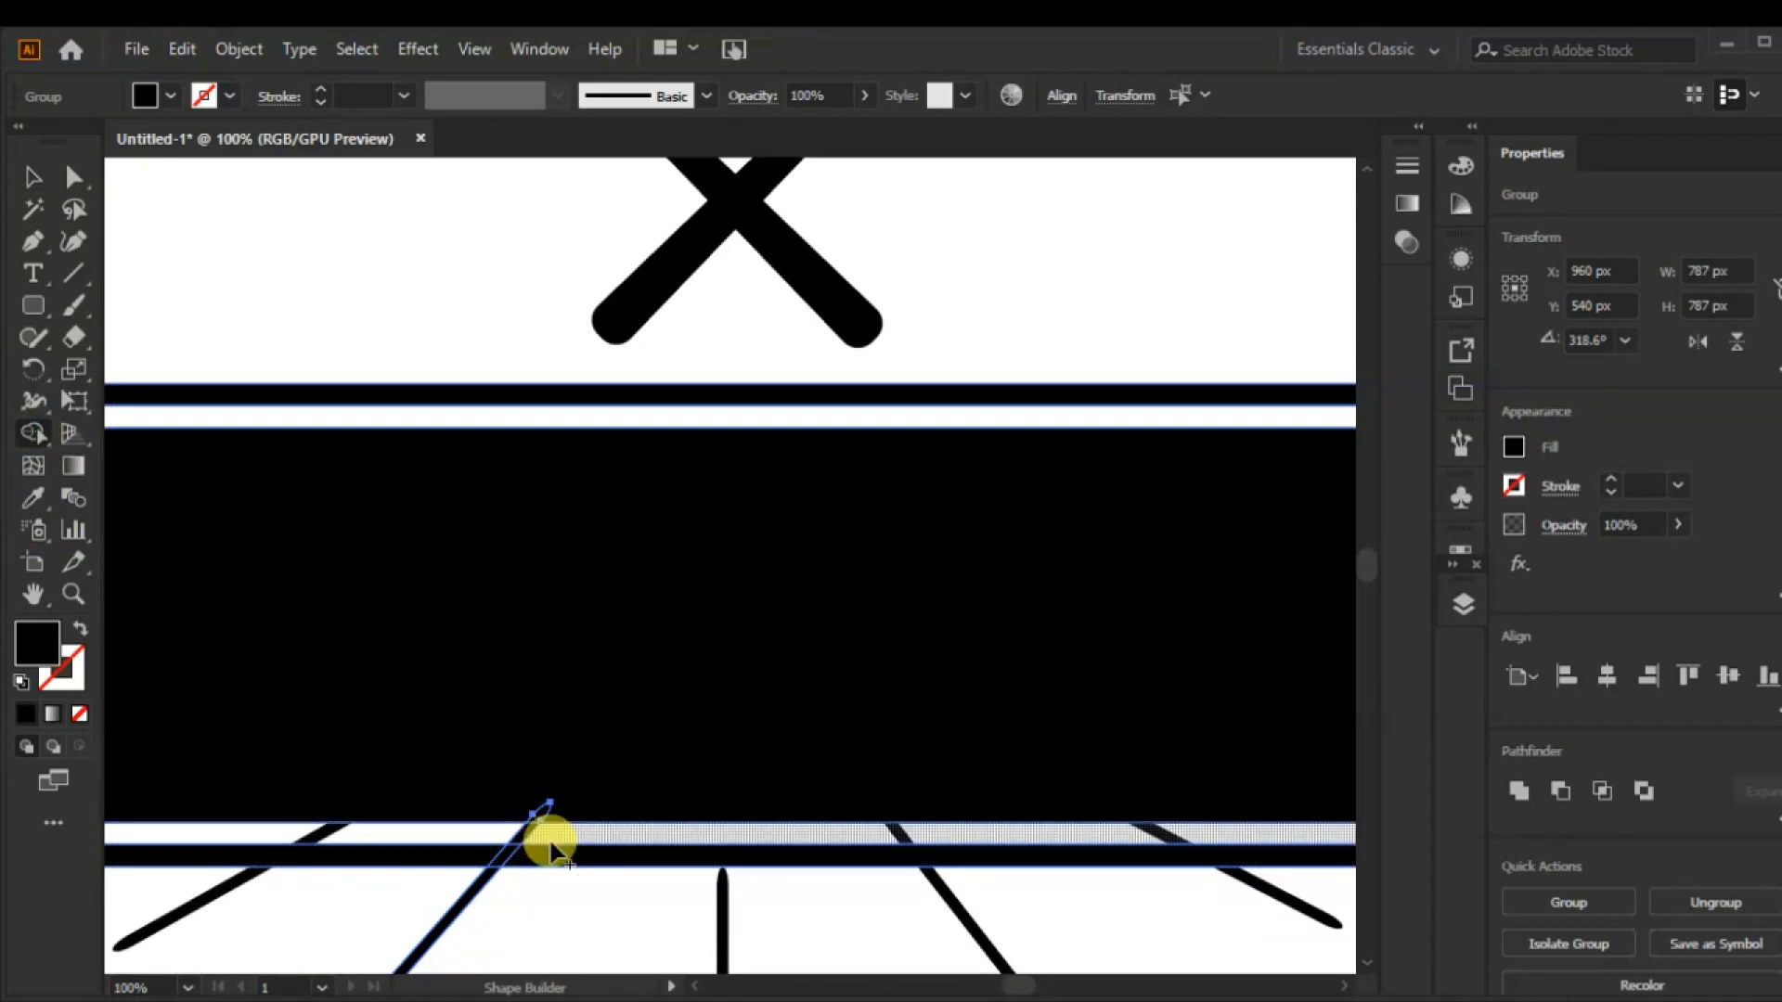
{"action": "left_click_drag", "start_coordinate": [548, 859], "coordinate": [346, 859]}
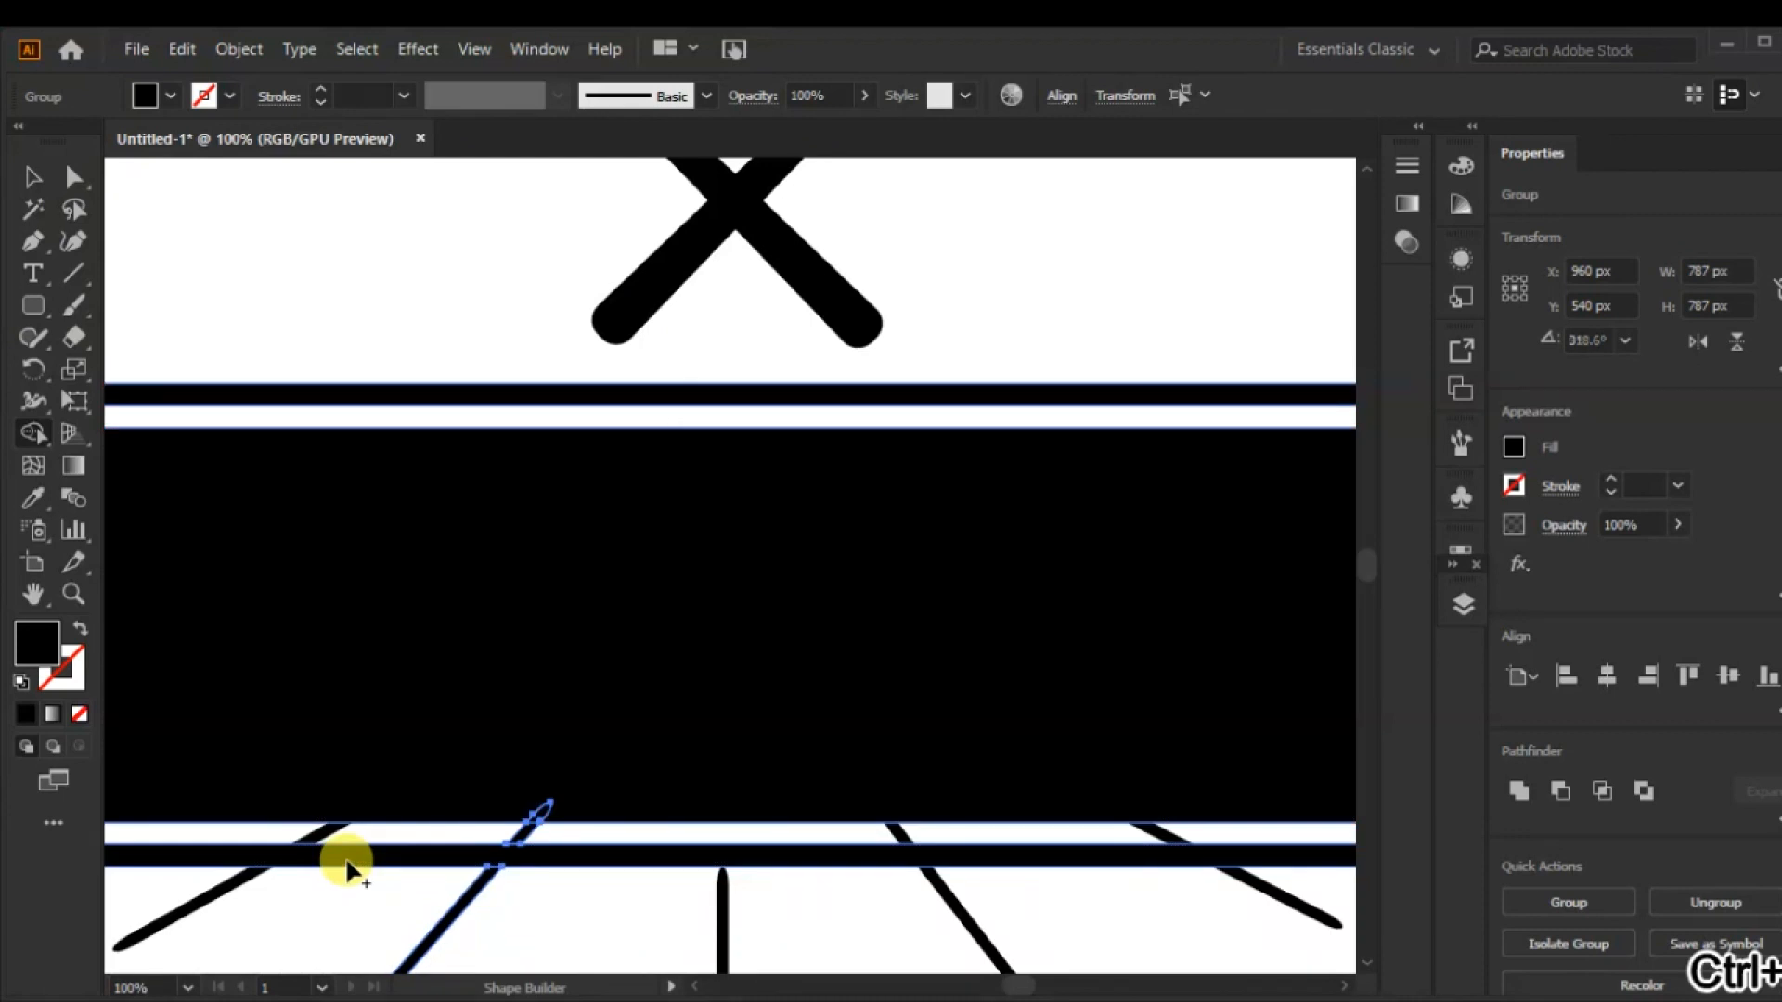
- Select all artwork and use Shape Builder to merge the other rays' overlapping ends into the band and its lower strip
{"action": "key", "text": "ctrl+a"}
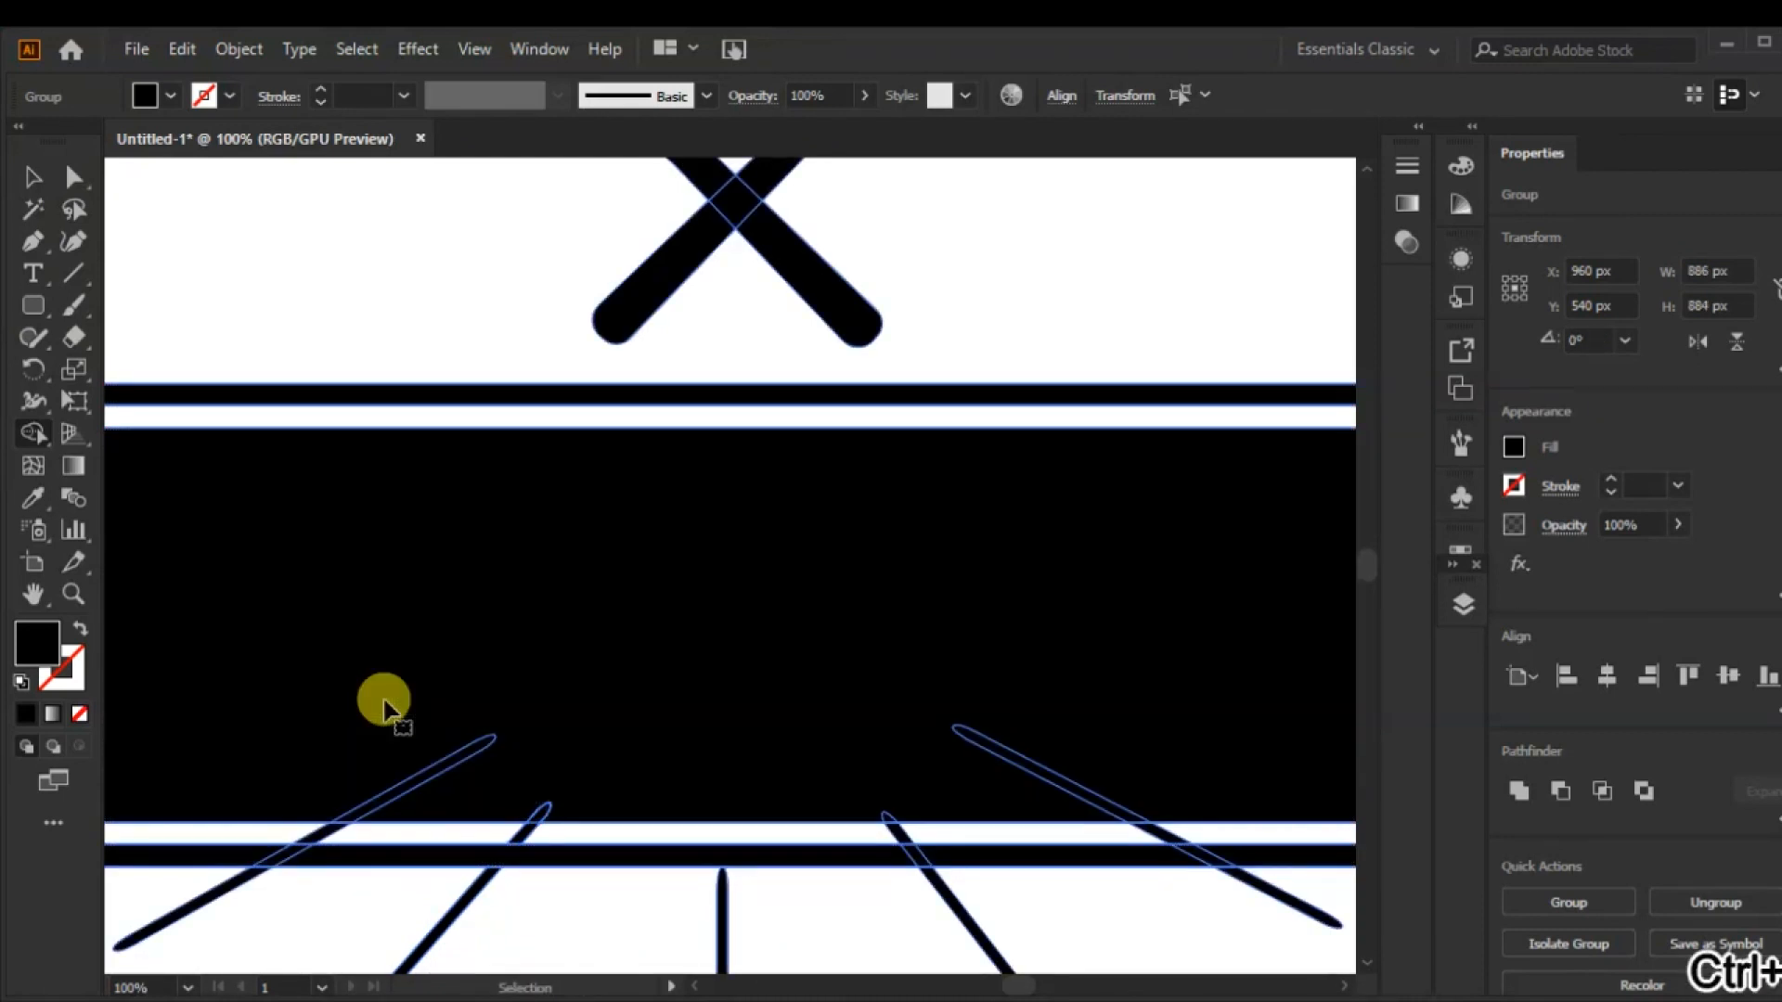
{"action": "left_click_drag", "start_coordinate": [458, 838], "coordinate": [270, 850]}
{"action": "mouse_move", "coordinate": [334, 779]}
{"action": "left_mouse_down"}
{"action": "mouse_move", "coordinate": [541, 823]}
{"action": "mouse_move", "coordinate": [730, 793]}
{"action": "mouse_move", "coordinate": [910, 807]}
{"action": "mouse_move", "coordinate": [963, 760]}
{"action": "mouse_move", "coordinate": [1091, 780]}
{"action": "mouse_move", "coordinate": [1222, 844]}
{"action": "mouse_move", "coordinate": [998, 863]}
{"action": "mouse_move", "coordinate": [883, 842]}
{"action": "mouse_move", "coordinate": [956, 887]}
{"action": "left_mouse_up"}
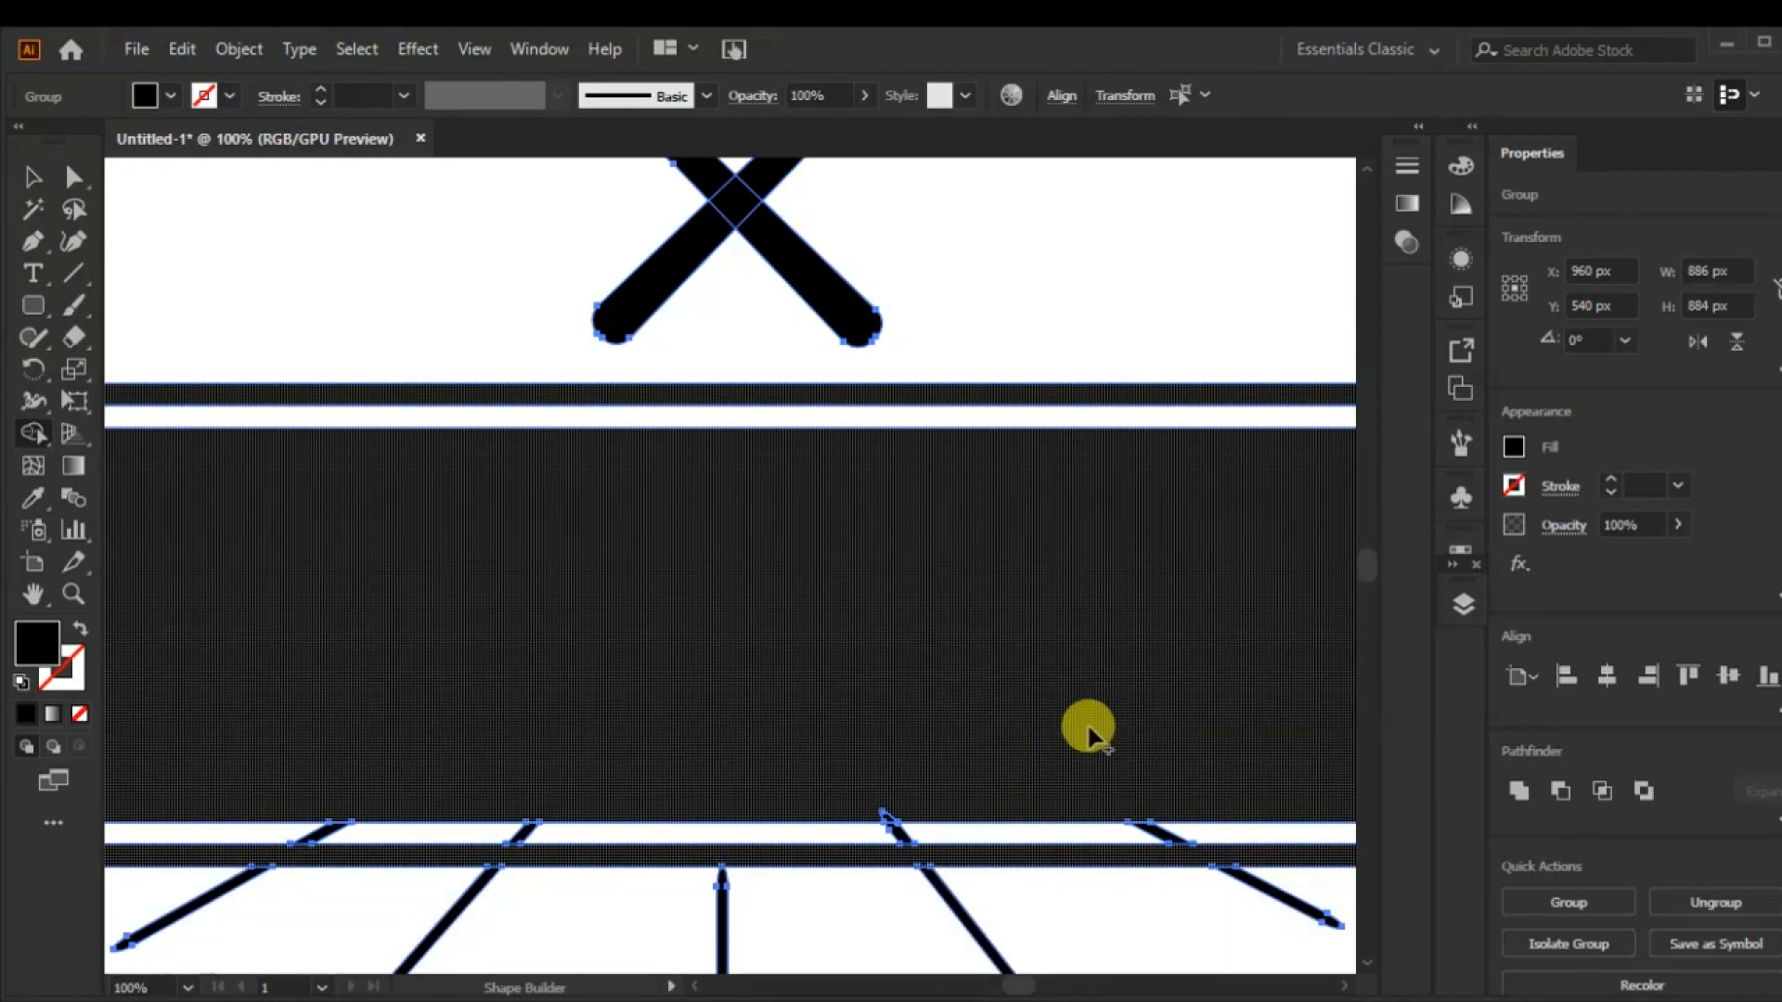
- Ungroup the outer left ray and delete its leftover piece in the white gap beneath the band
{"action": "key", "text": "space"}
{"action": "left_click_drag", "start_coordinate": [1095, 776], "coordinate": [1216, 664]}
{"action": "left_click", "coordinate": [37, 185]}
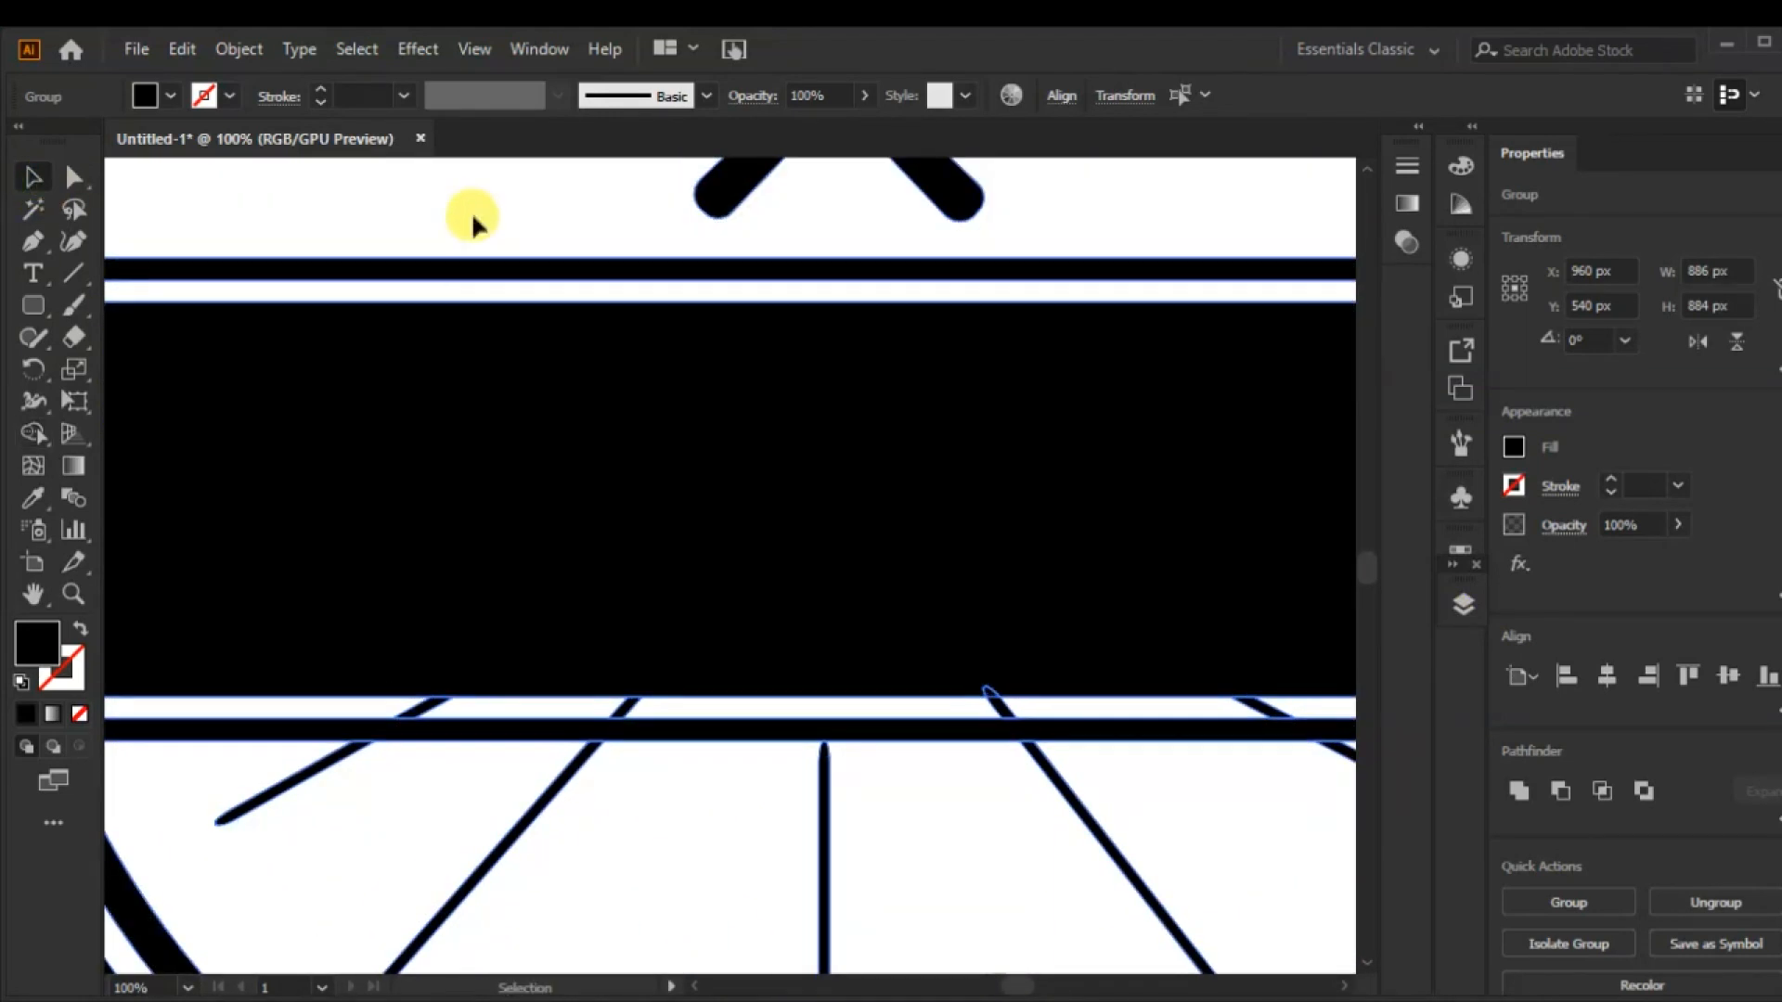
{"action": "left_click", "coordinate": [449, 720]}
{"action": "left_click", "coordinate": [430, 714]}
{"action": "right_click", "coordinate": [430, 715]}
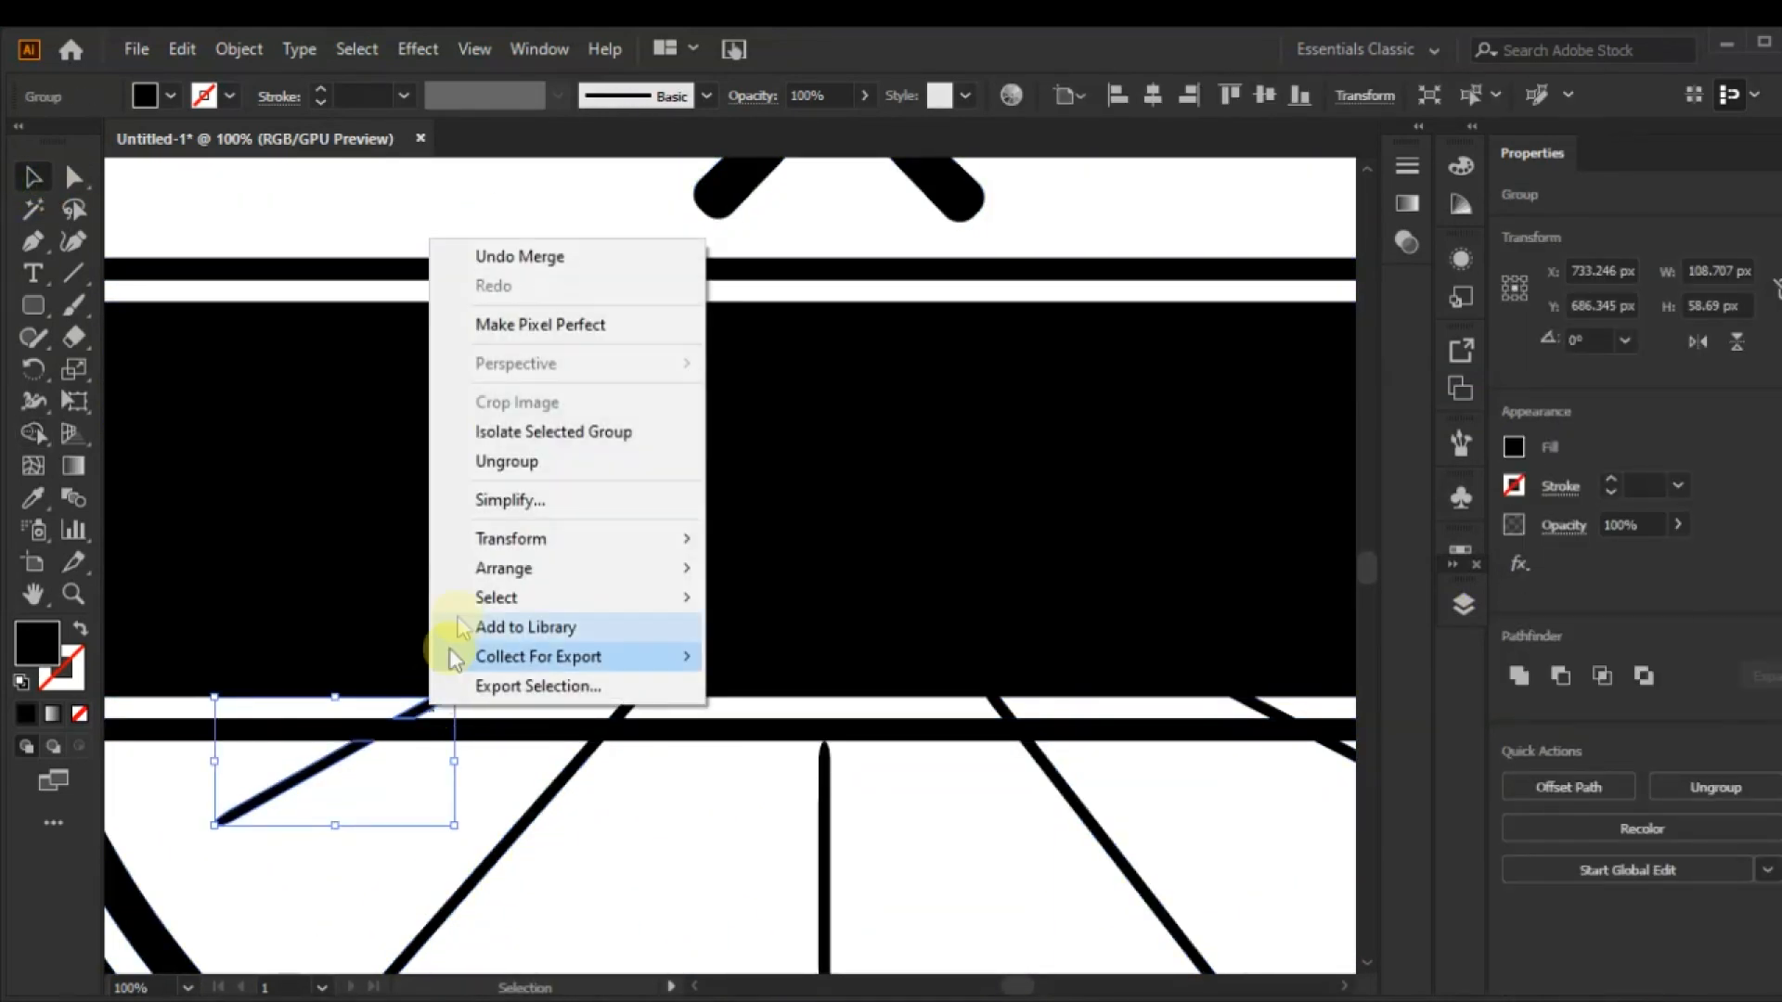
{"action": "left_click", "coordinate": [498, 469]}
{"action": "left_click", "coordinate": [397, 788]}
{"action": "left_click", "coordinate": [413, 710]}
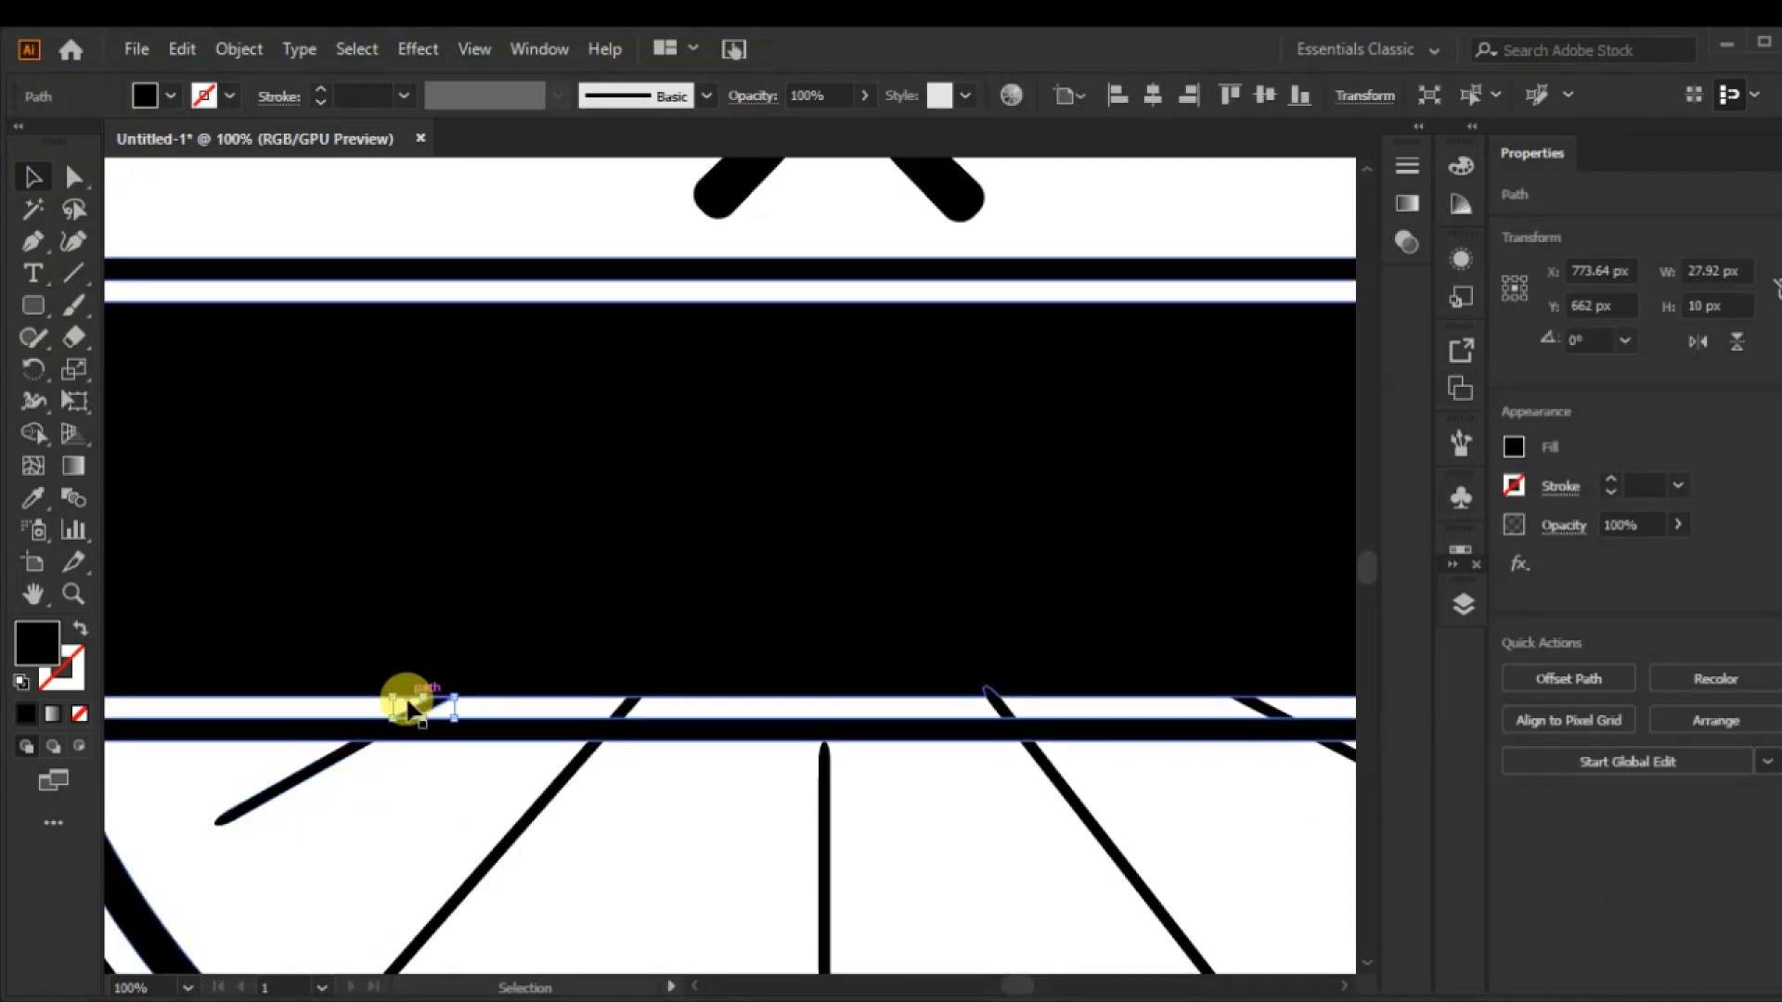
{"action": "key", "text": "Delete"}
- Ungroup the inner left ray and delete its leftover piece in the white gap beneath the band
{"action": "left_click", "coordinate": [629, 707]}
{"action": "right_click", "coordinate": [630, 708]}
{"action": "left_click", "coordinate": [684, 463]}
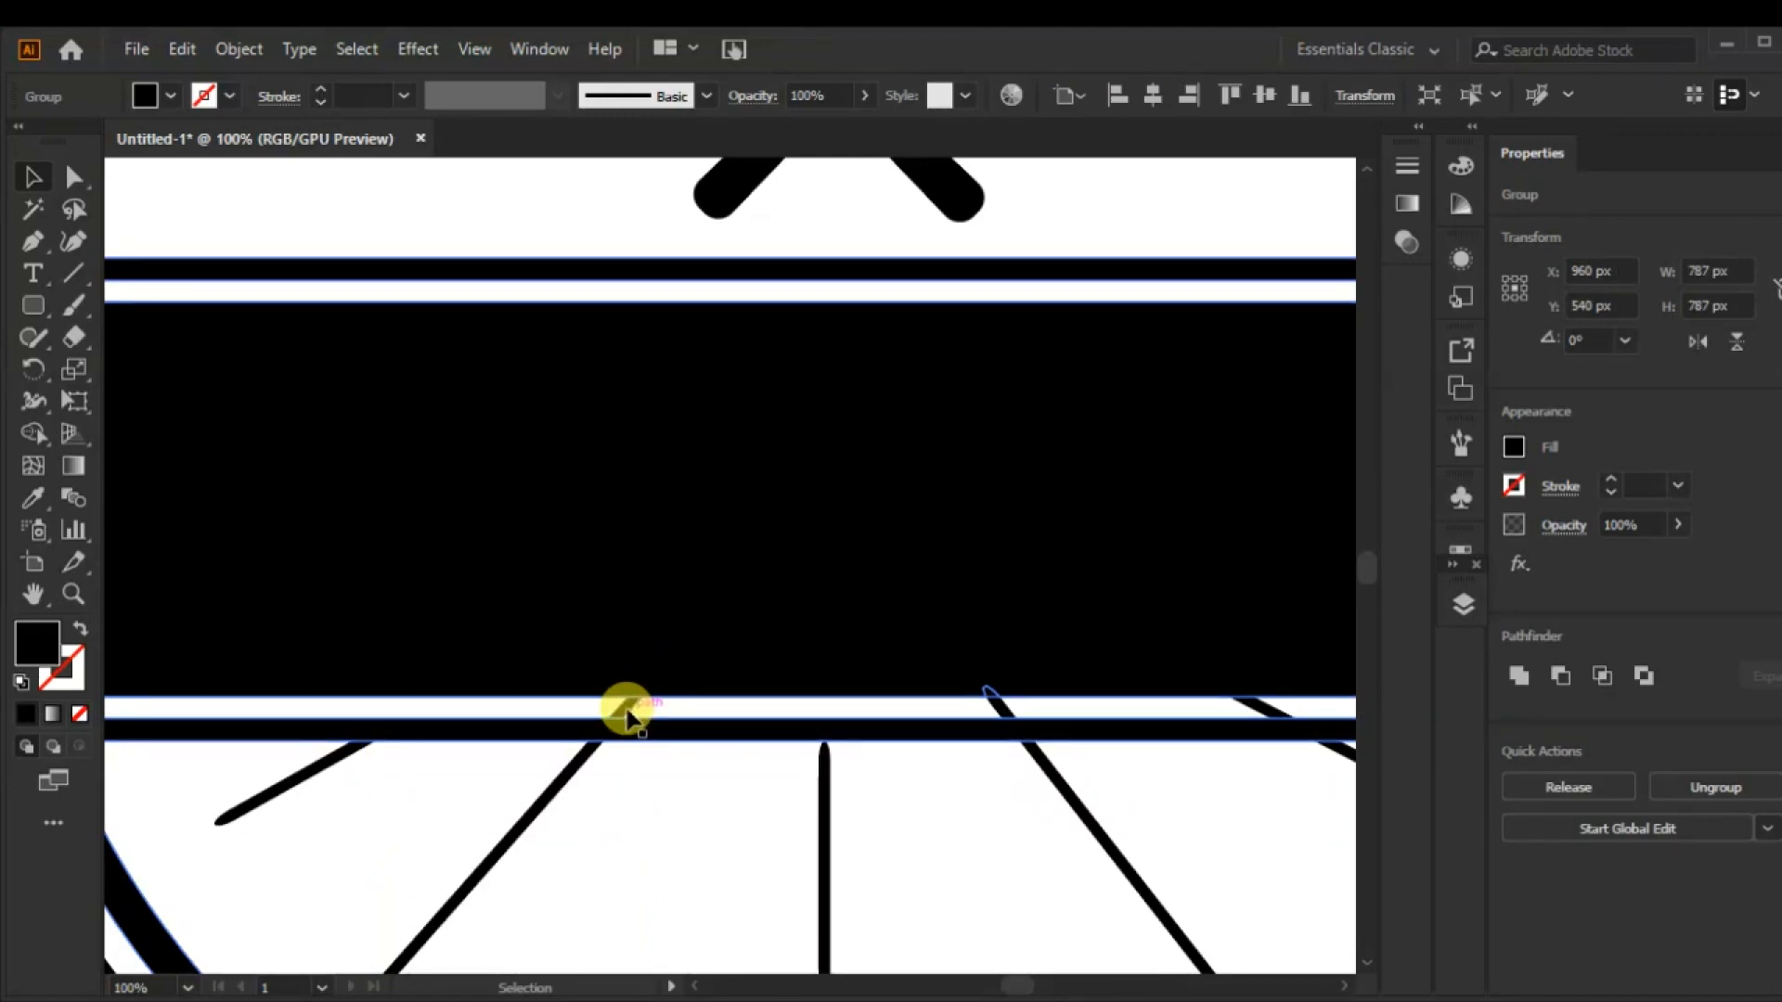
{"action": "left_click", "coordinate": [630, 707]}
{"action": "key", "text": "Delete"}
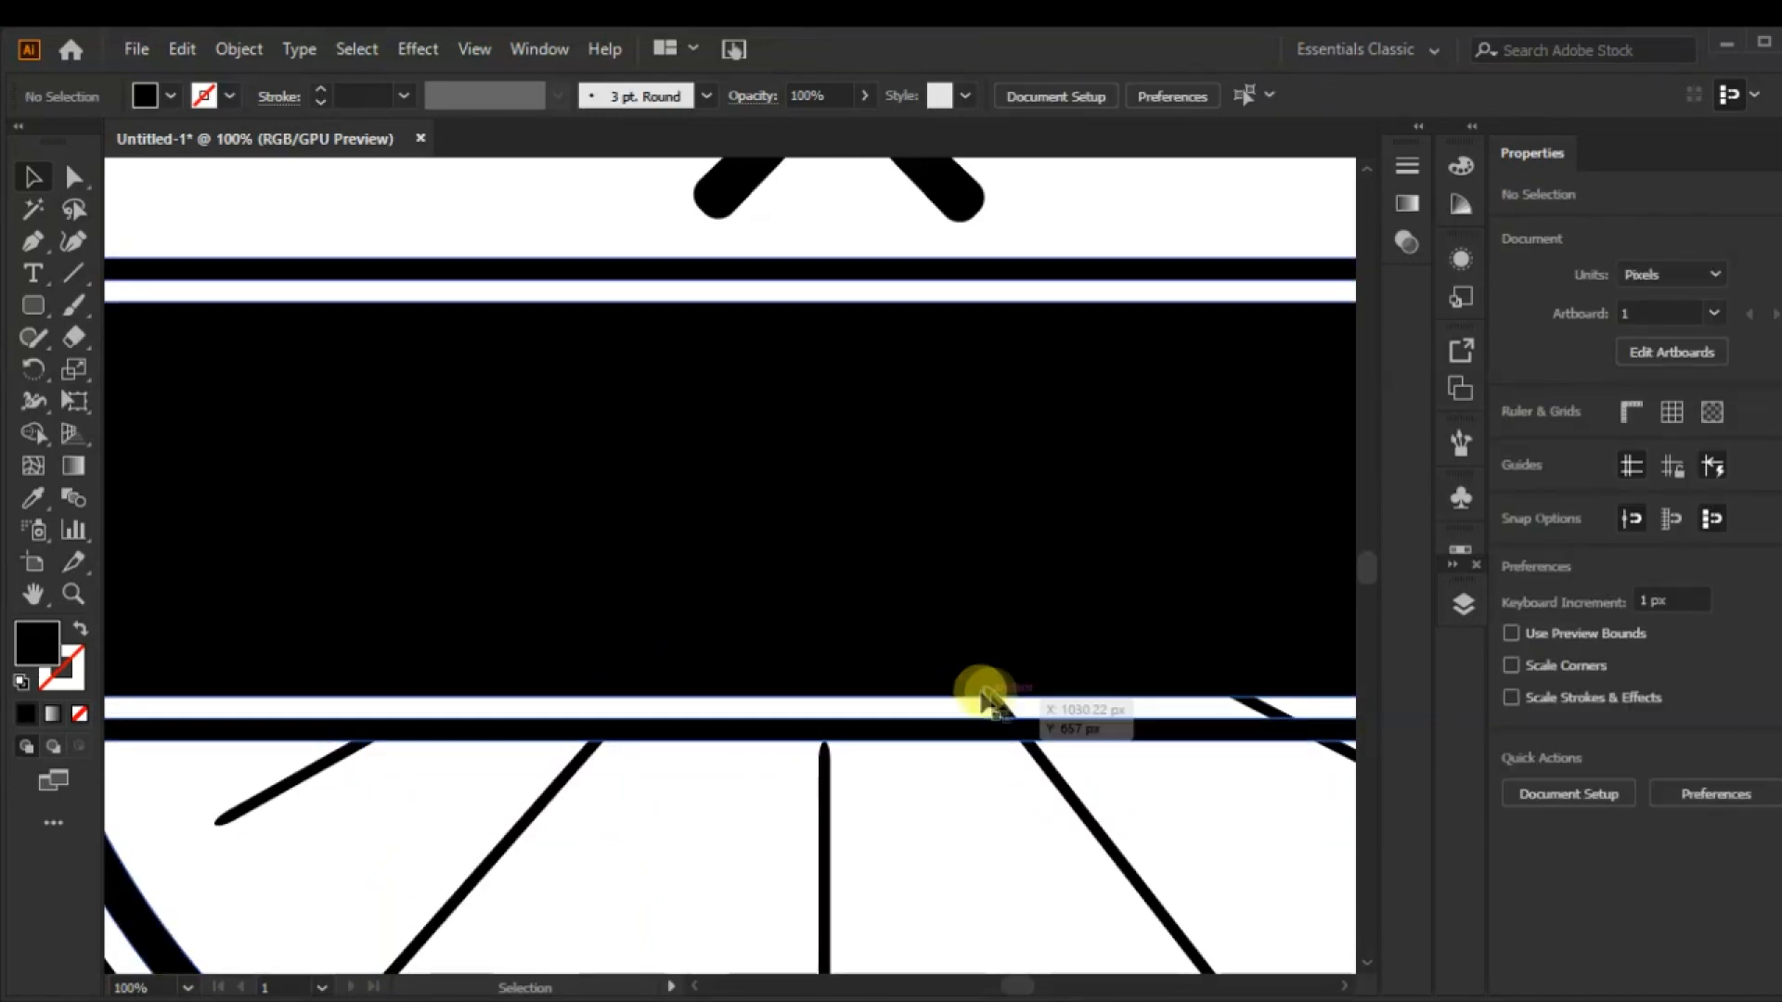
- Ungroup the inner right ray and delete its leftover piece in the white gap beneath the band
{"action": "left_click", "coordinate": [996, 703]}
{"action": "right_click", "coordinate": [997, 706]}
{"action": "left_click", "coordinate": [1074, 451]}
{"action": "left_click", "coordinate": [927, 792]}
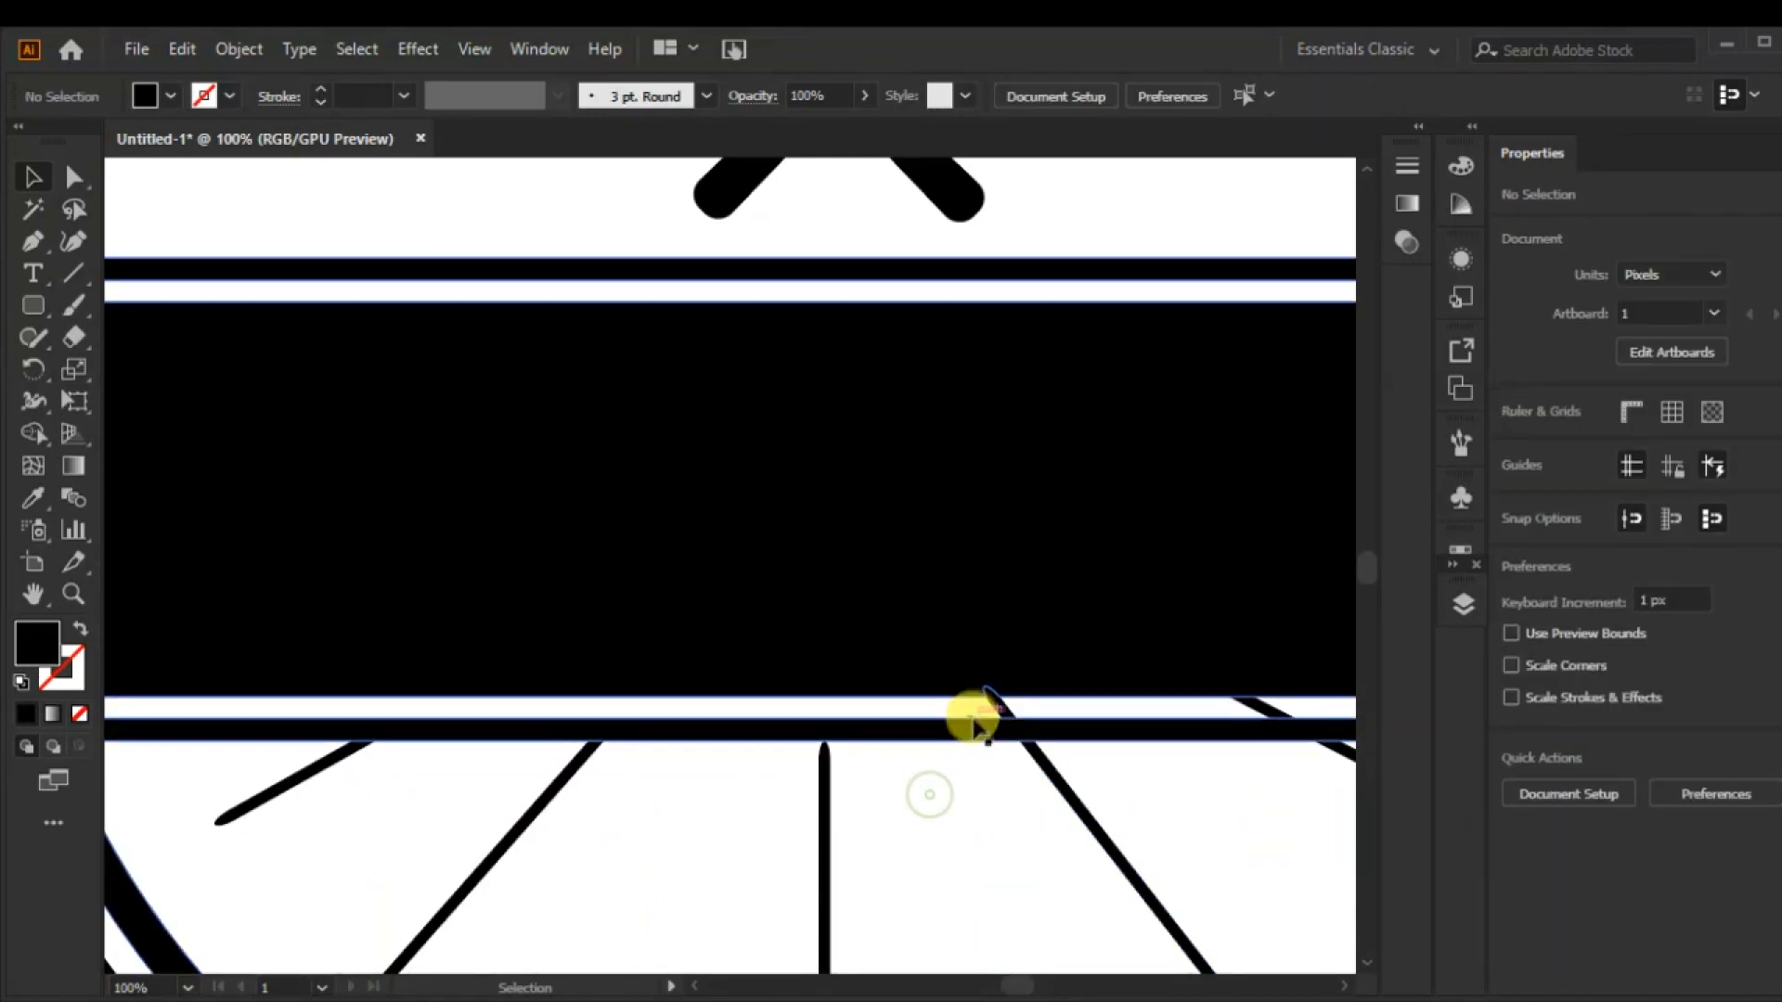
{"action": "left_click", "coordinate": [995, 705]}
{"action": "key", "text": "Delete"}
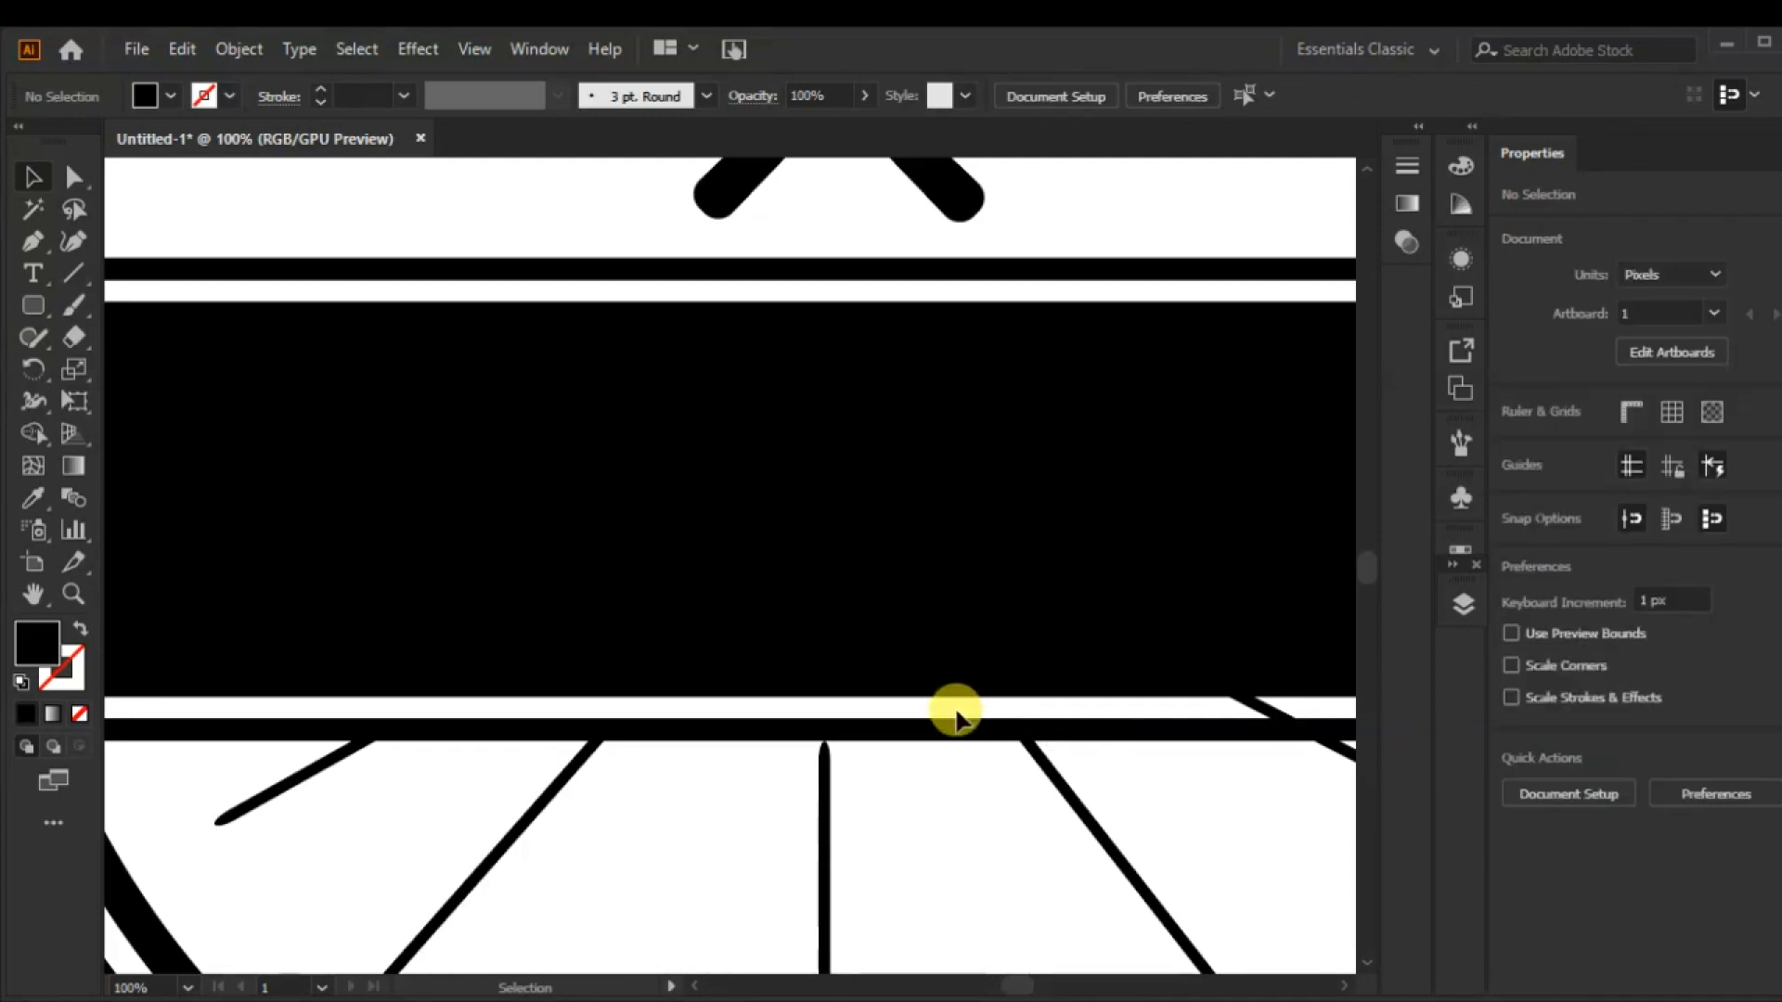
{"action": "left_click_drag", "start_coordinate": [966, 624], "coordinate": [688, 509]}
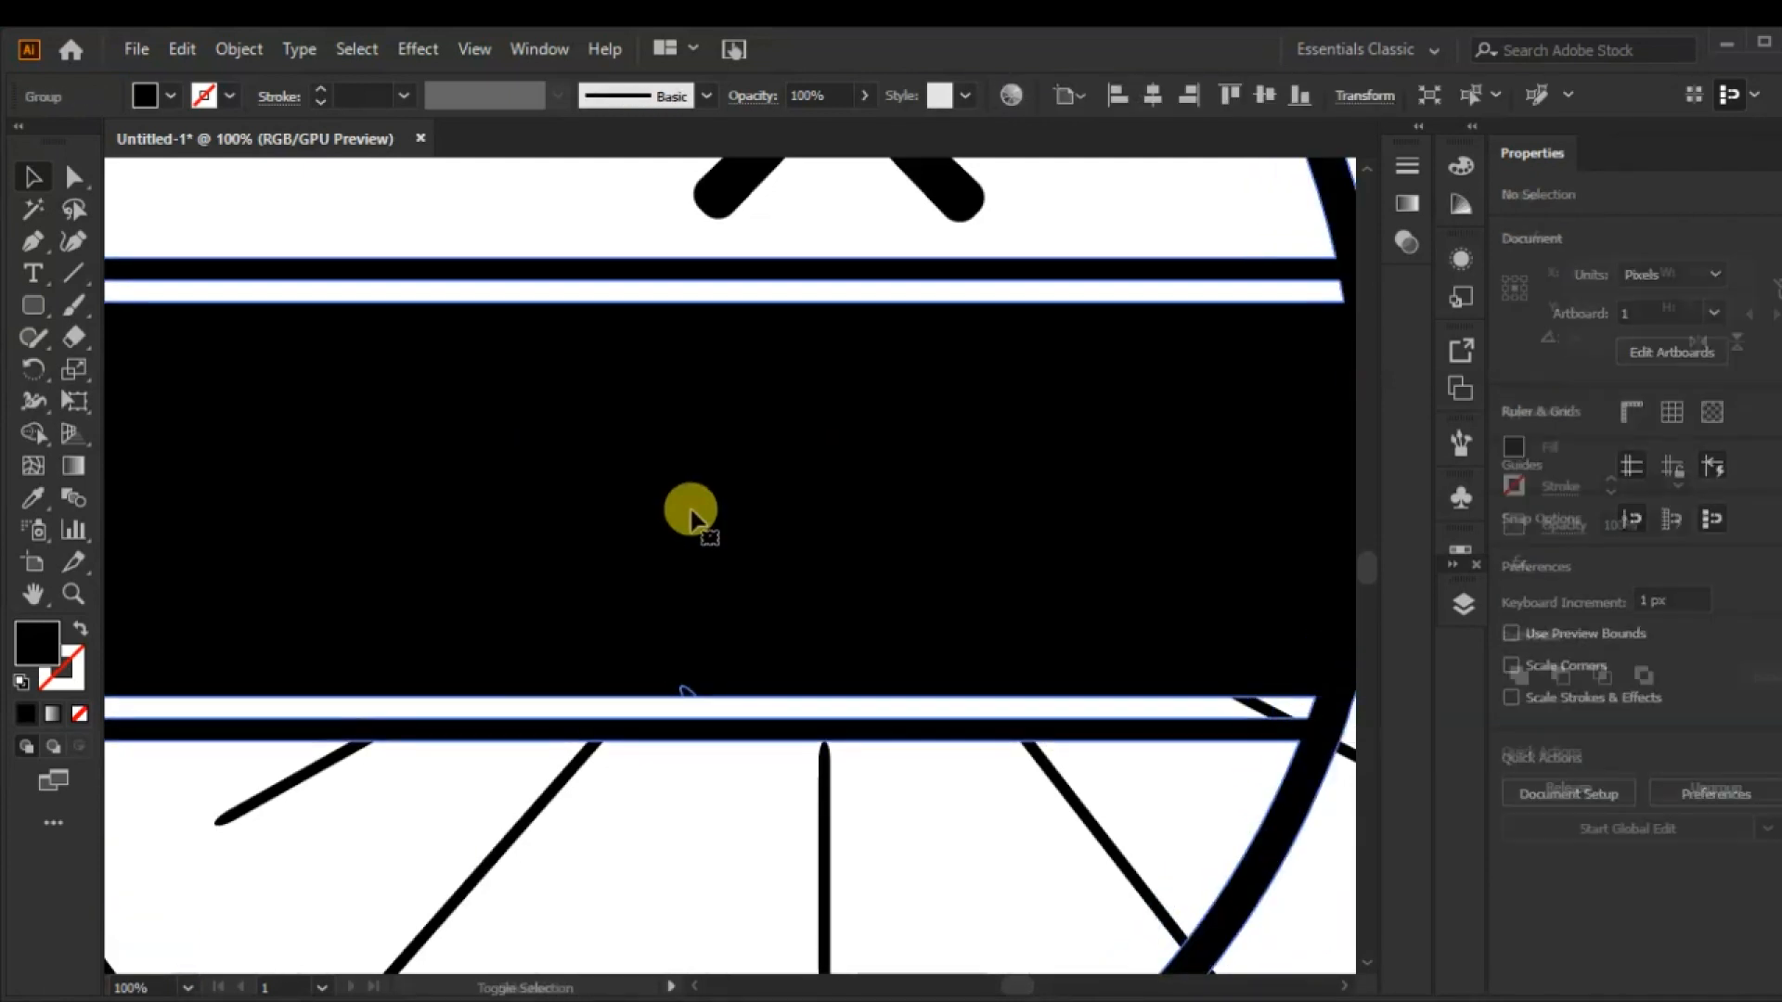
- Ungroup the outer right ray and delete its leftover piece in the white gap beneath the band
{"action": "key", "text": "ctrl+z"}
{"action": "left_click_drag", "start_coordinate": [938, 540], "coordinate": [644, 553]}
{"action": "left_click", "coordinate": [919, 724]}
{"action": "right_click", "coordinate": [920, 724]}
{"action": "left_click", "coordinate": [976, 858]}
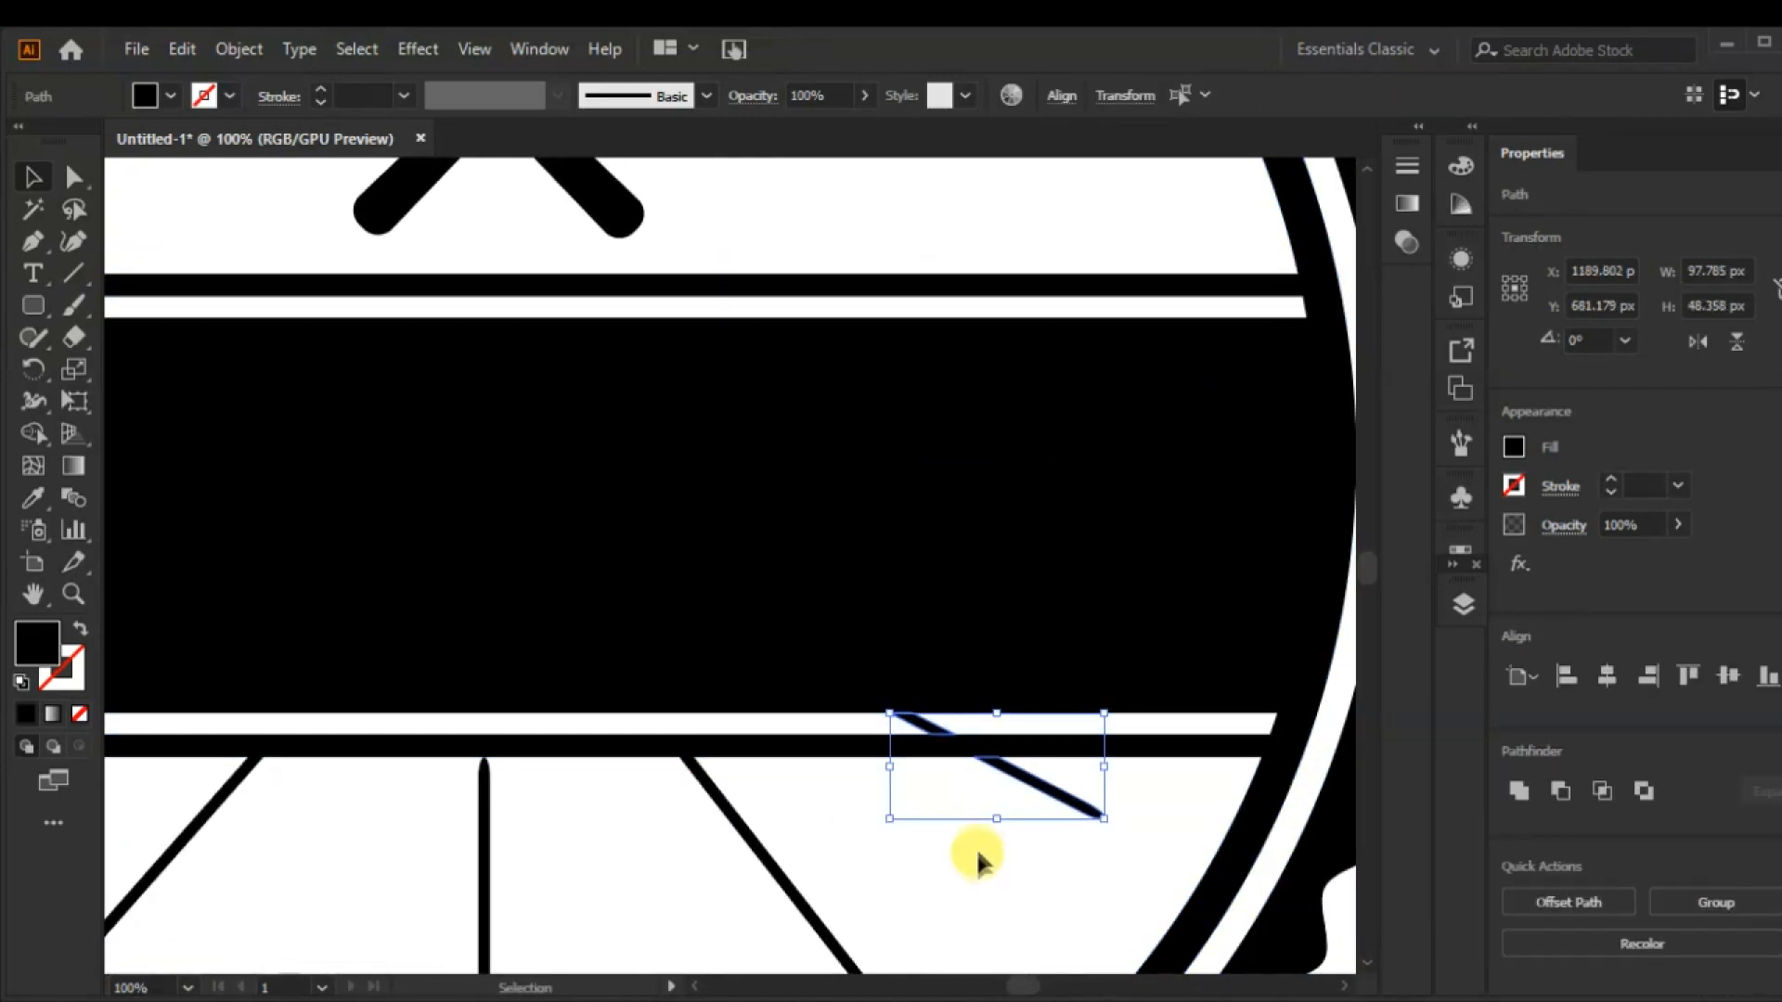
{"action": "left_click", "coordinate": [976, 858]}
{"action": "left_click", "coordinate": [913, 727]}
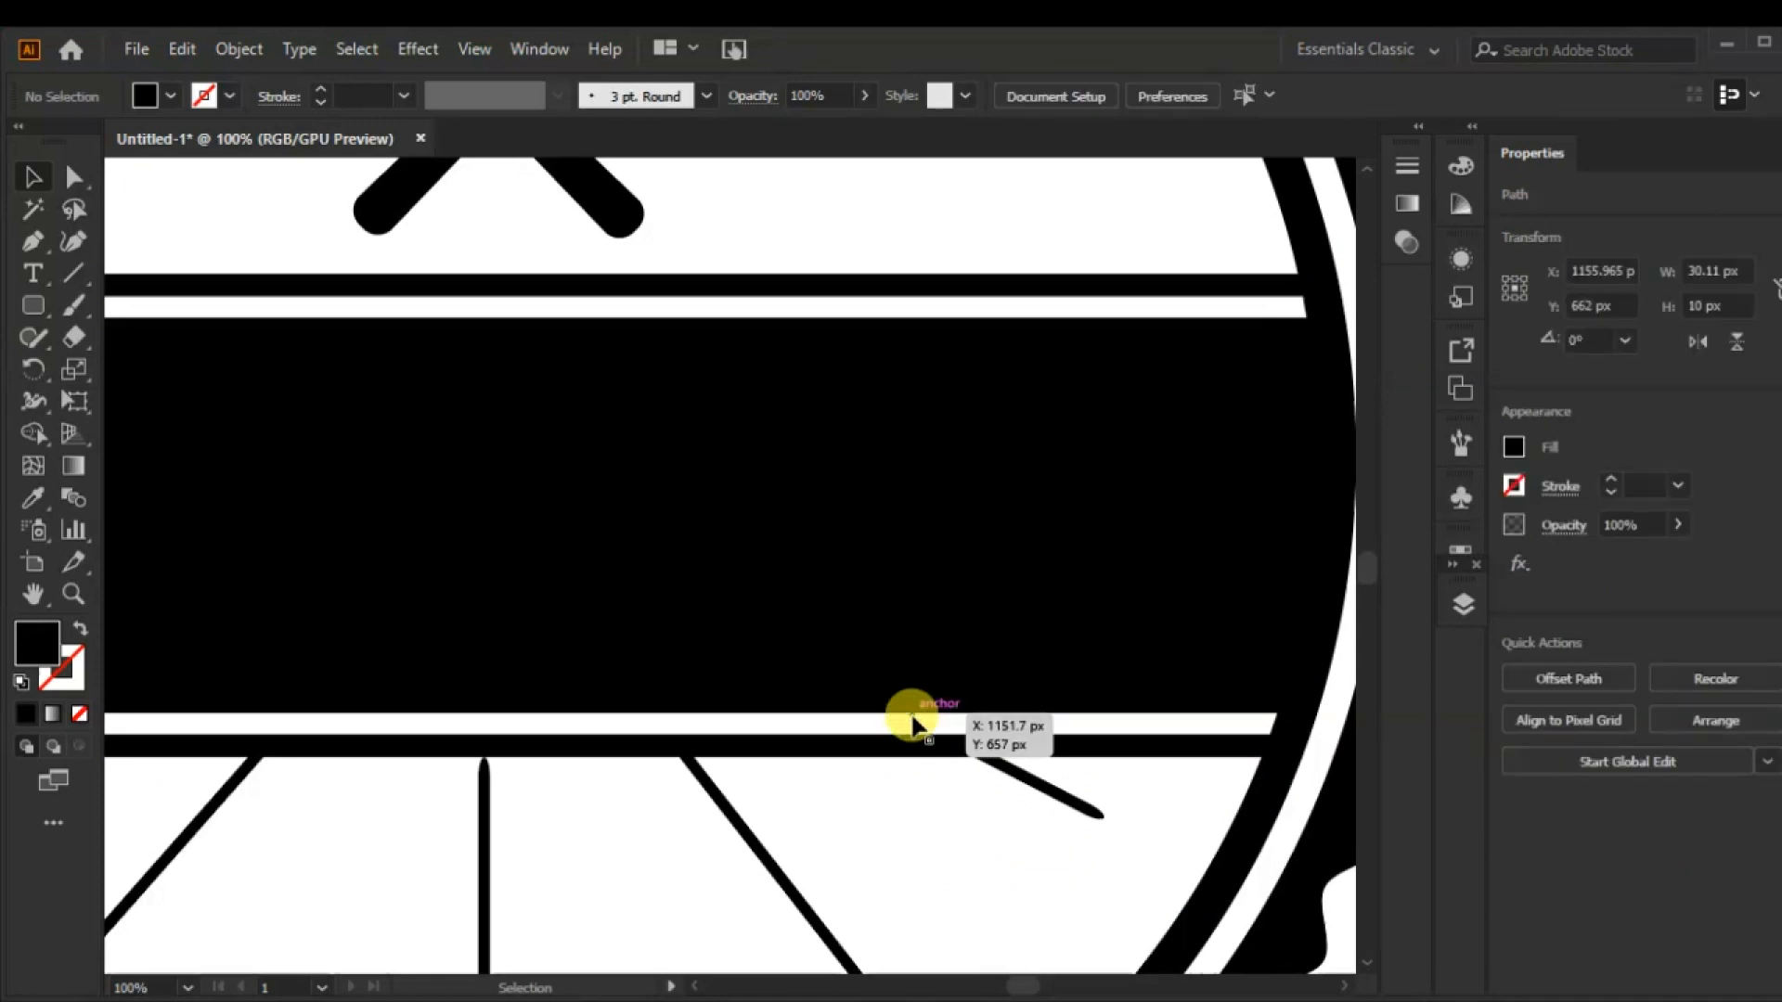
{"action": "left_click", "coordinate": [915, 726]}
- Move the centre ray up until its rounded top end is hidden in the black strip beneath the band
{"action": "left_click", "coordinate": [482, 937]}
{"action": "left_click_drag", "start_coordinate": [481, 776], "coordinate": [473, 736]}
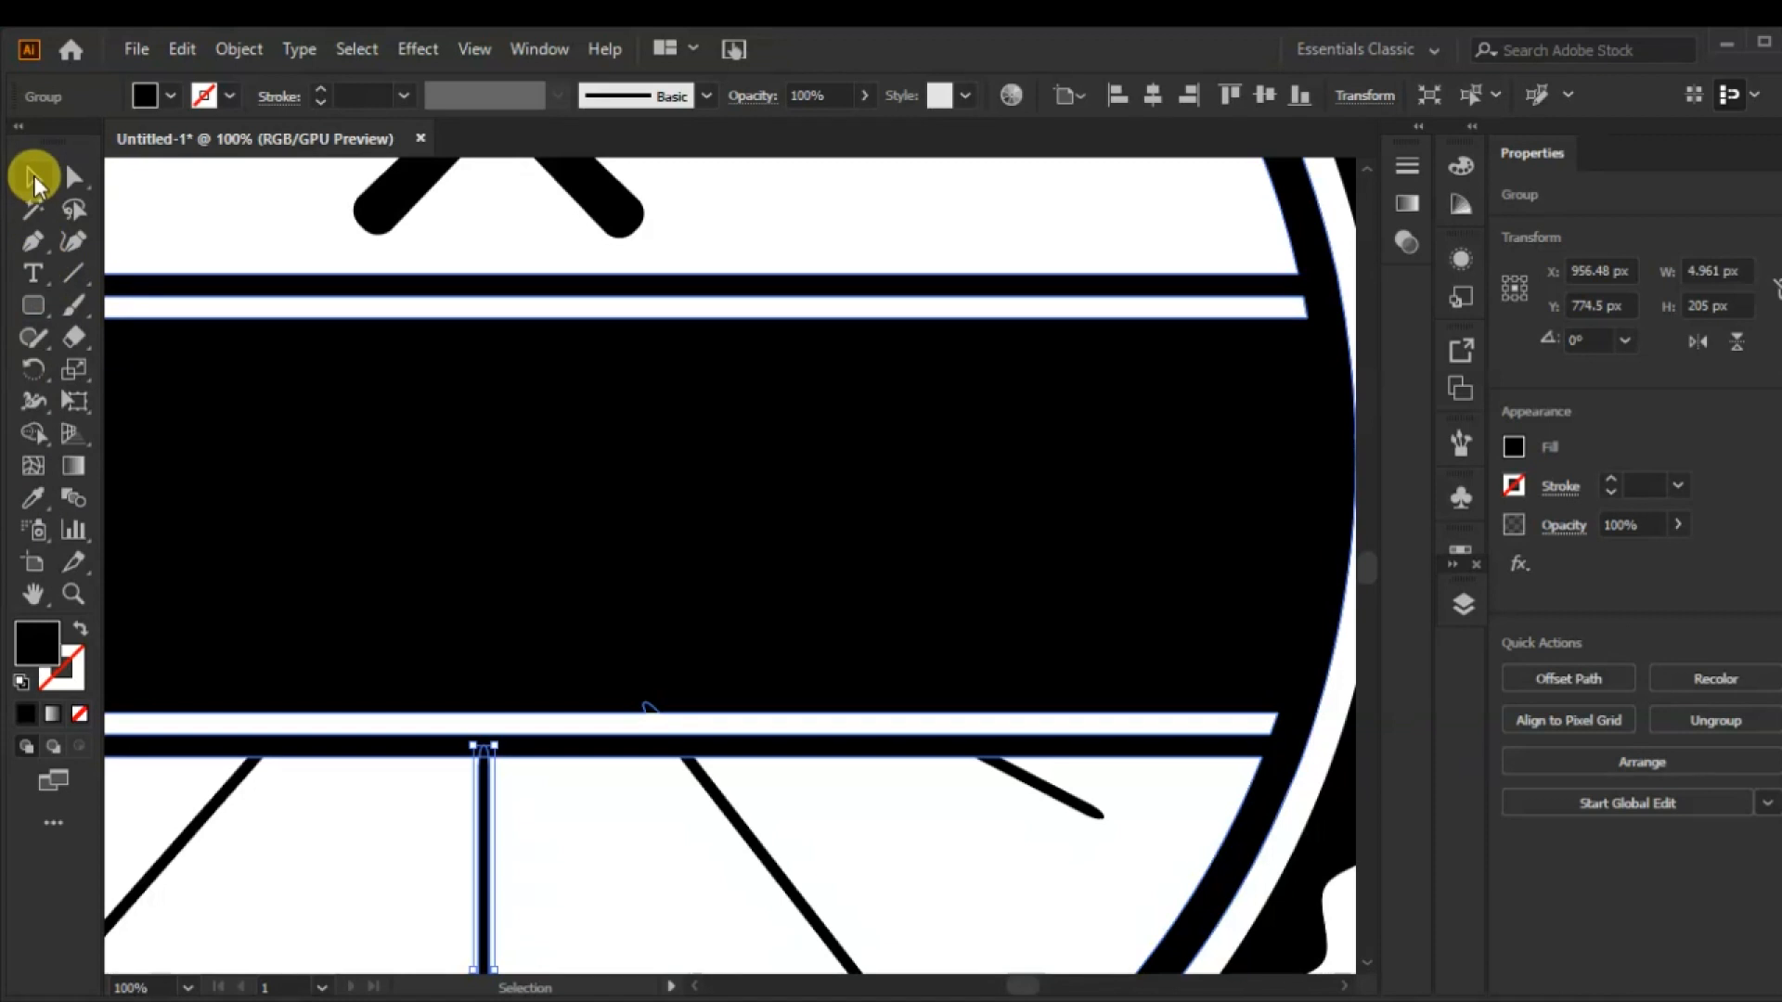
{"action": "left_click", "coordinate": [412, 867]}
{"action": "key", "text": "shift"}
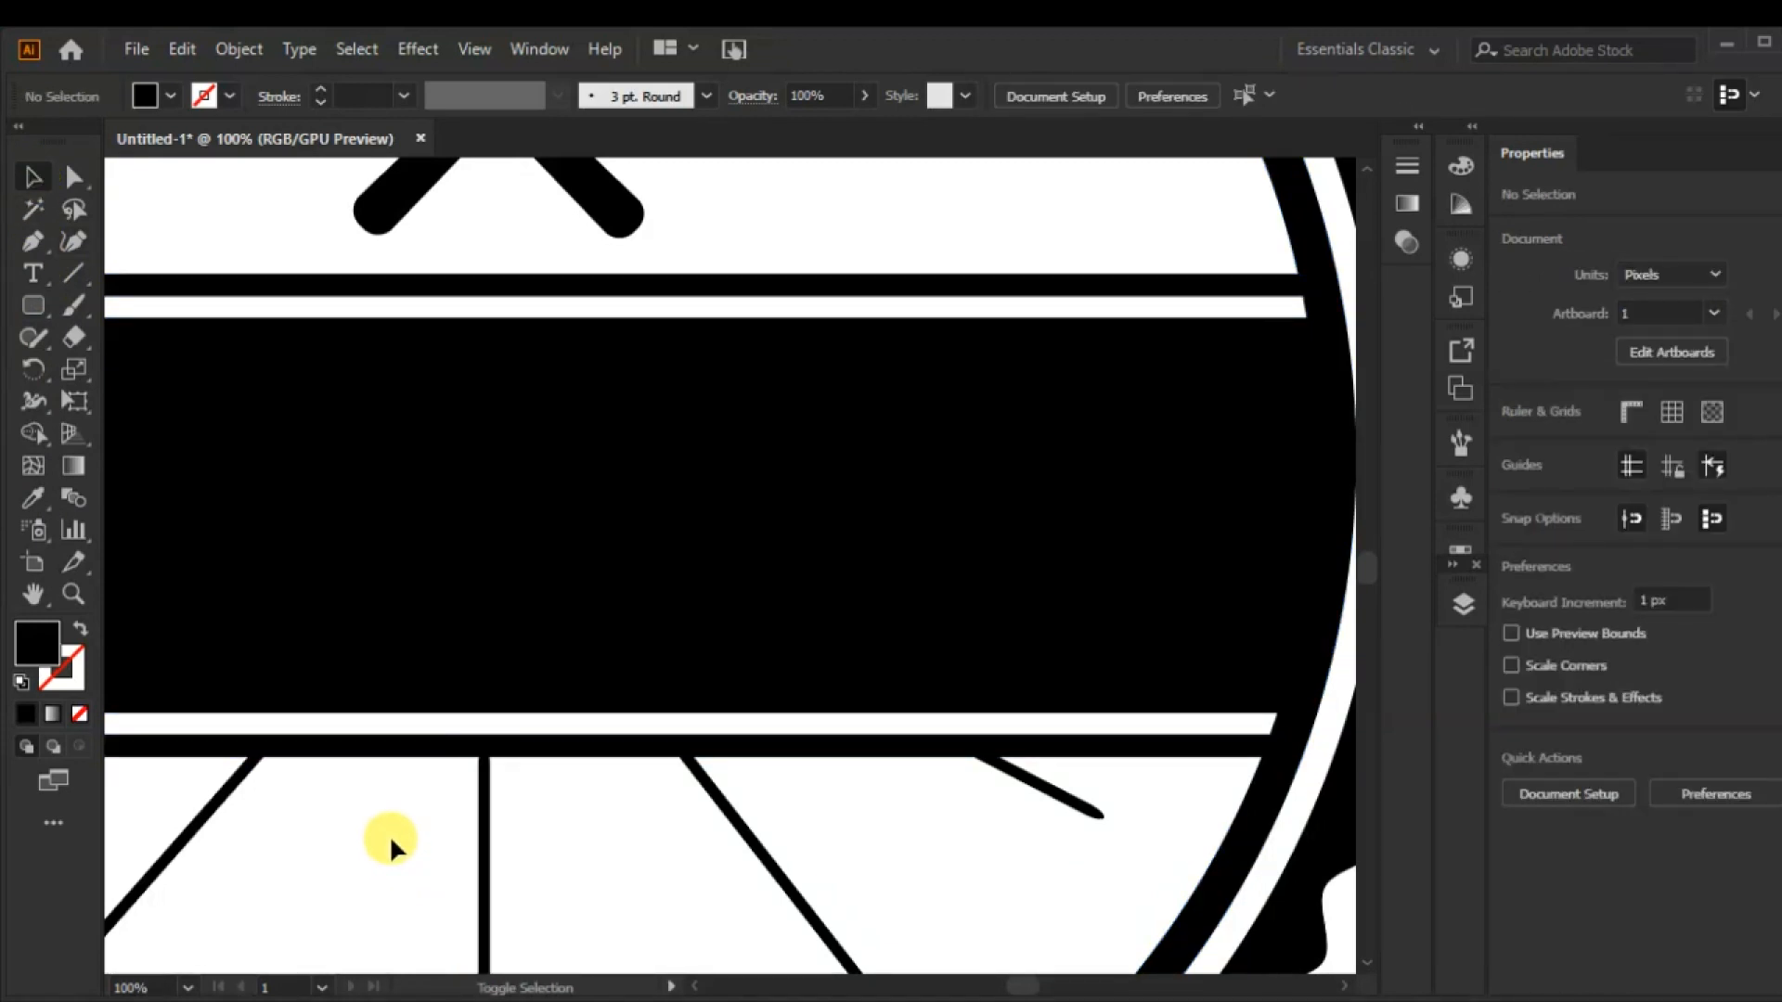
- Scale the crossed fork and spoon down slightly and centre the icon between the small ray fan and the band
{"action": "key", "text": "ctrl+0"}
{"action": "left_click", "coordinate": [700, 476]}
{"action": "left_click_drag", "start_coordinate": [724, 486], "coordinate": [672, 449]}
{"action": "left_click", "coordinate": [698, 467]}
{"action": "left_click", "coordinate": [676, 449]}
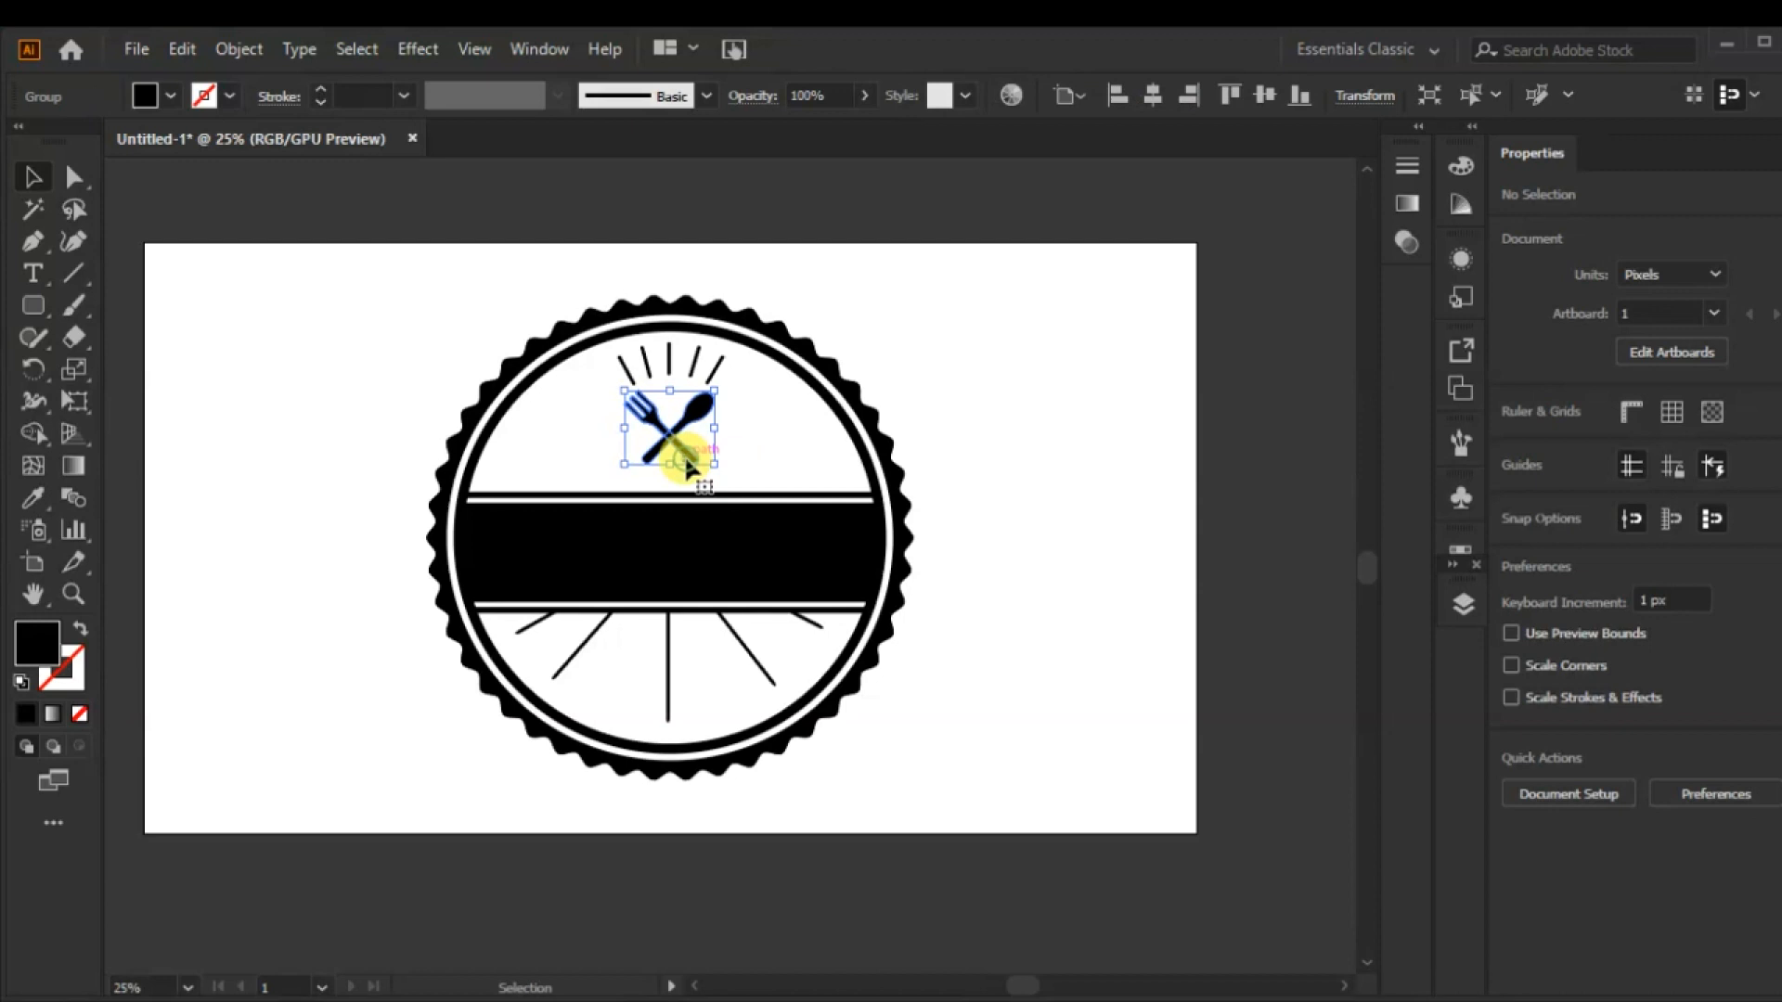
{"action": "left_click_drag", "start_coordinate": [724, 473], "coordinate": [622, 483]}
{"action": "left_click", "coordinate": [310, 431]}
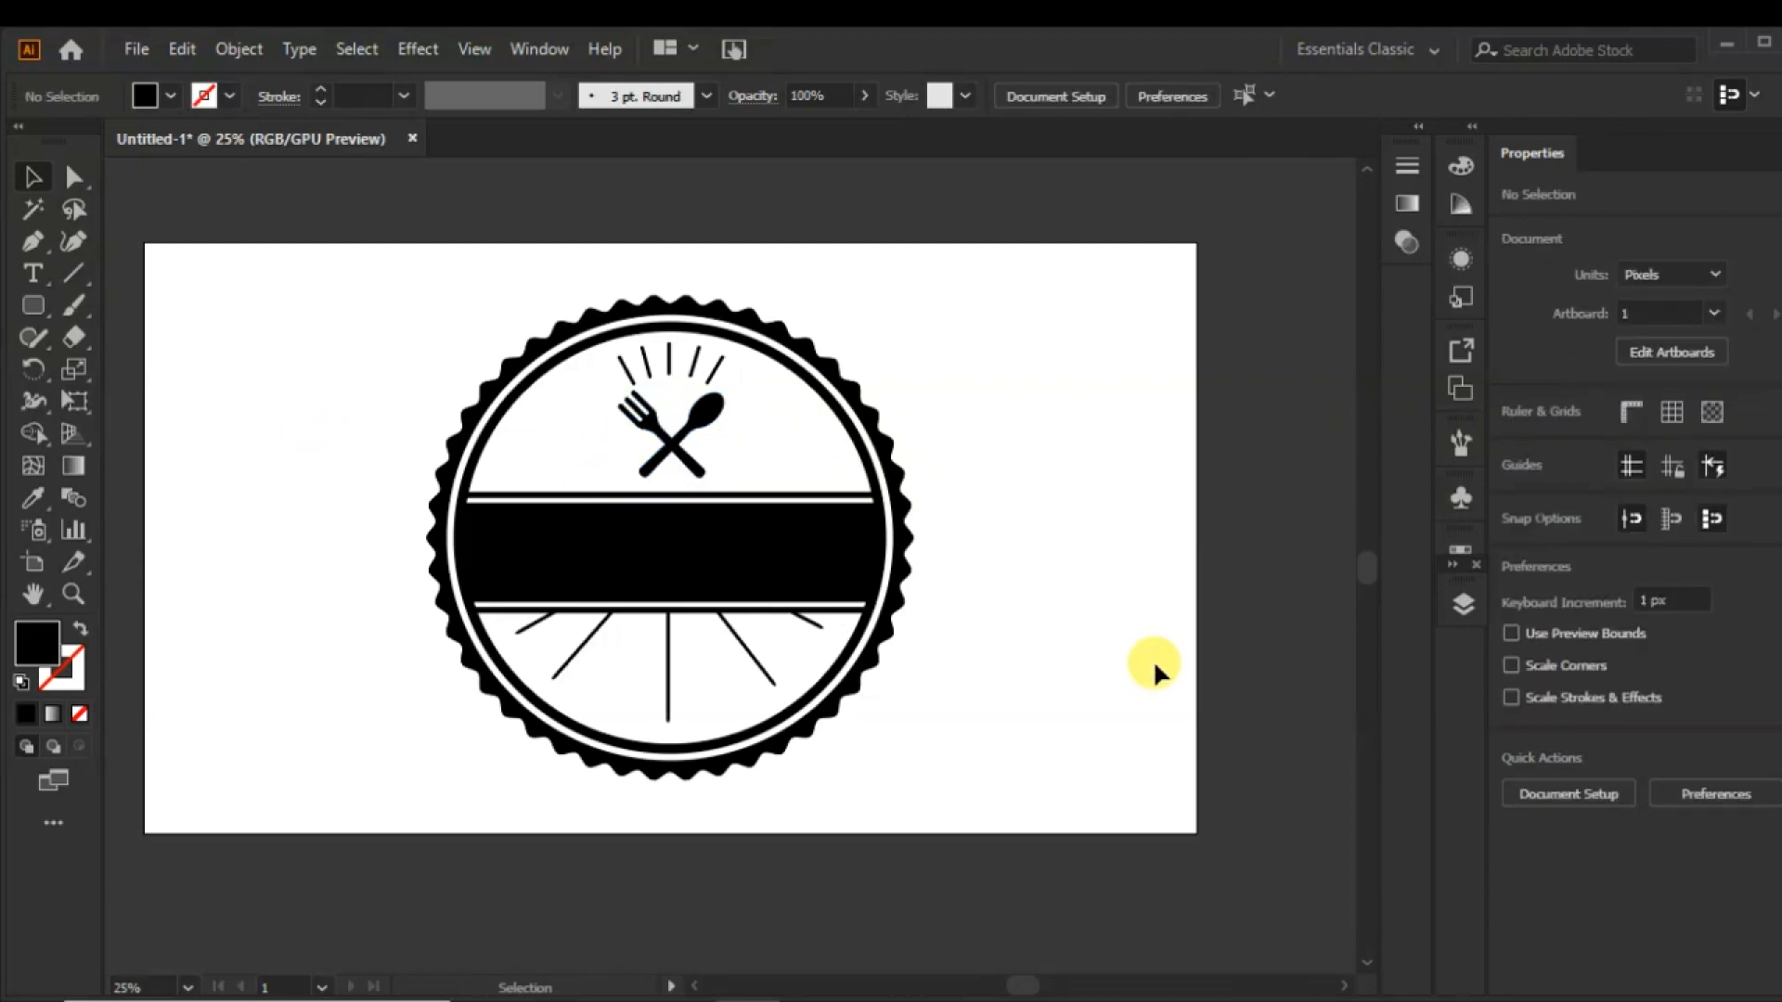
- Build a leaf shape beside the badge by drawing a 348 px circle, duplicating it half overlapping and intersecting the two
{"action": "key", "text": "ctrl+0"}
{"action": "left_click_drag", "start_coordinate": [30, 314], "coordinate": [80, 371]}
{"action": "left_click_drag", "start_coordinate": [156, 325], "coordinate": [380, 547]}
{"action": "left_click_drag", "start_coordinate": [270, 444], "coordinate": [379, 444]}
{"action": "left_click", "coordinate": [31, 176]}
{"action": "left_click_drag", "start_coordinate": [307, 267], "coordinate": [276, 415]}
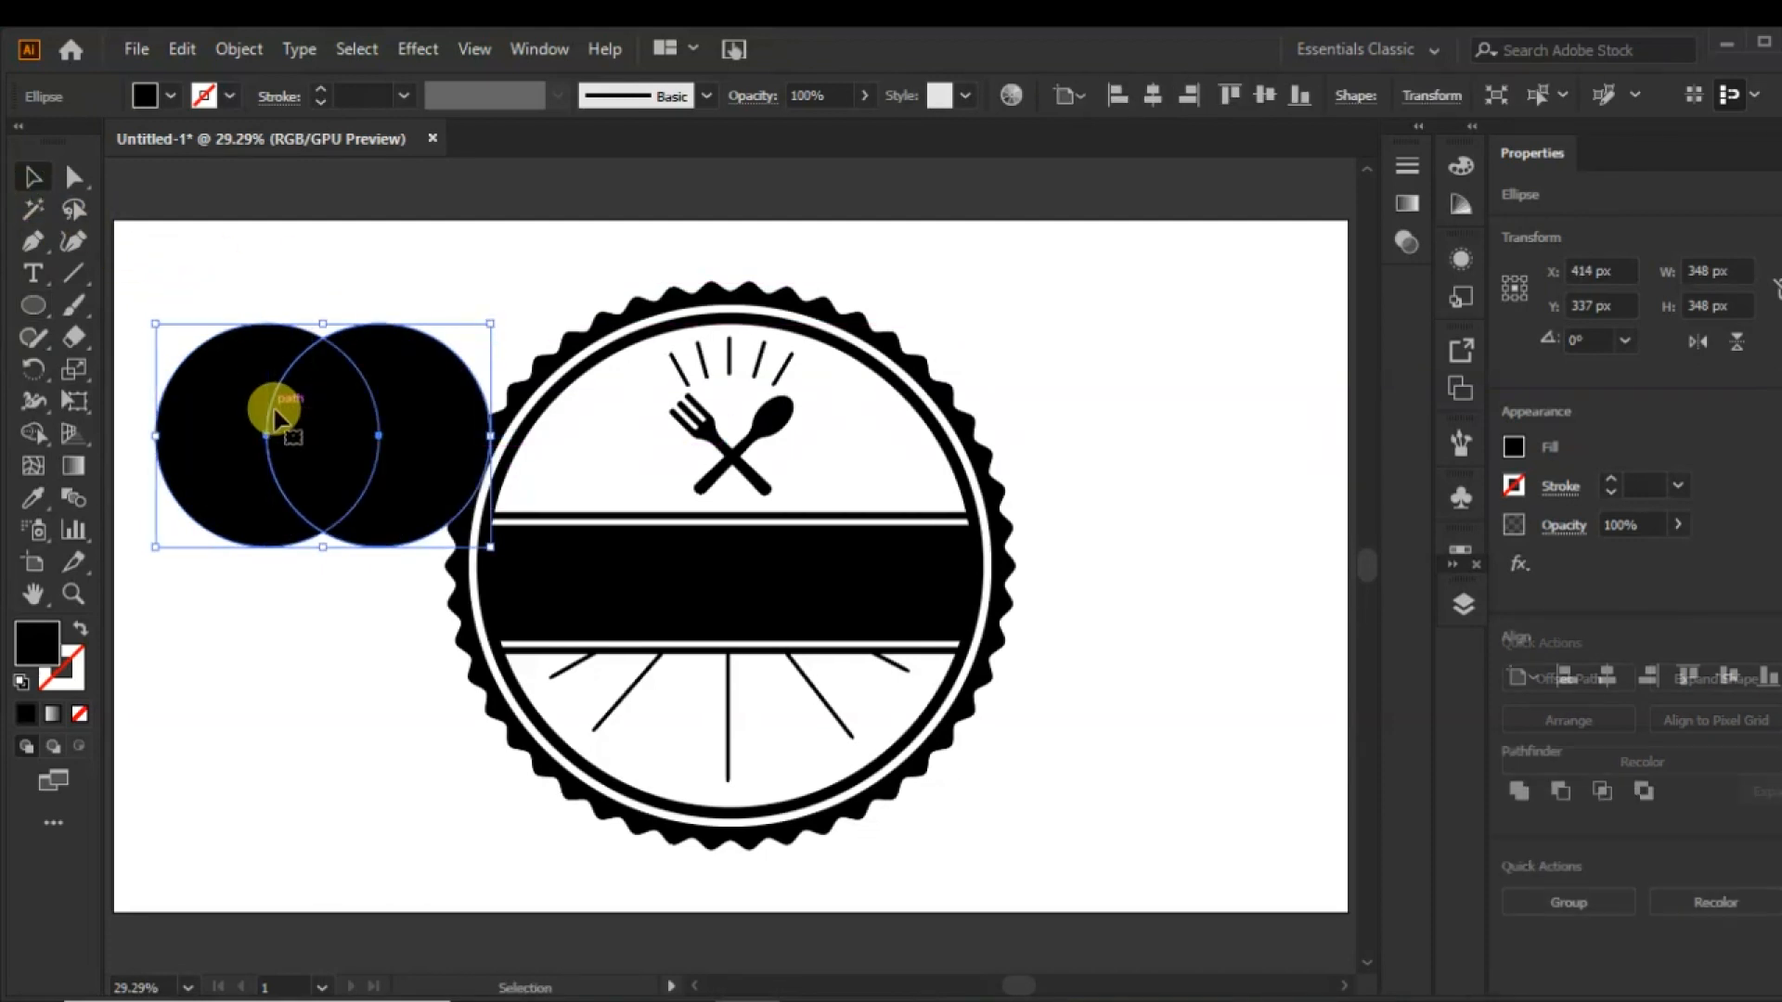
{"action": "left_click", "coordinate": [1603, 791]}
{"action": "left_click", "coordinate": [329, 661]}
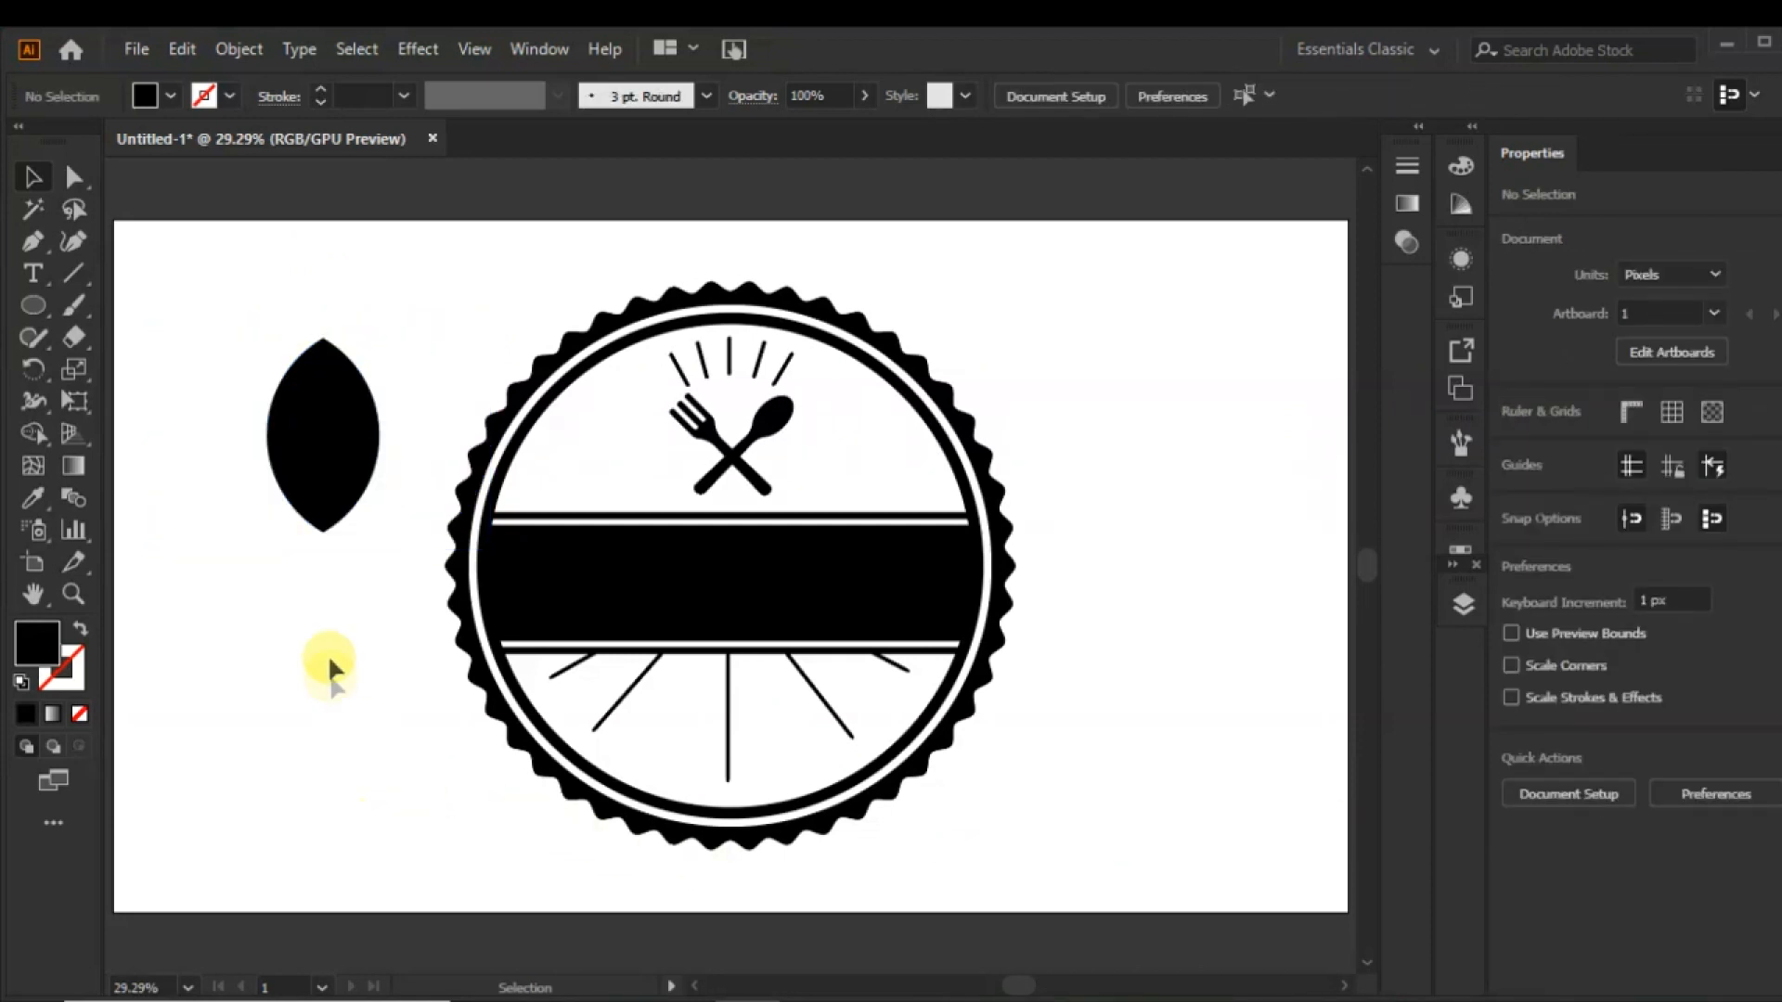
- Draw a tapered curved vein with the Pen tool from inside the leaf's upper end to below its lower tip
{"action": "left_click", "coordinate": [35, 243]}
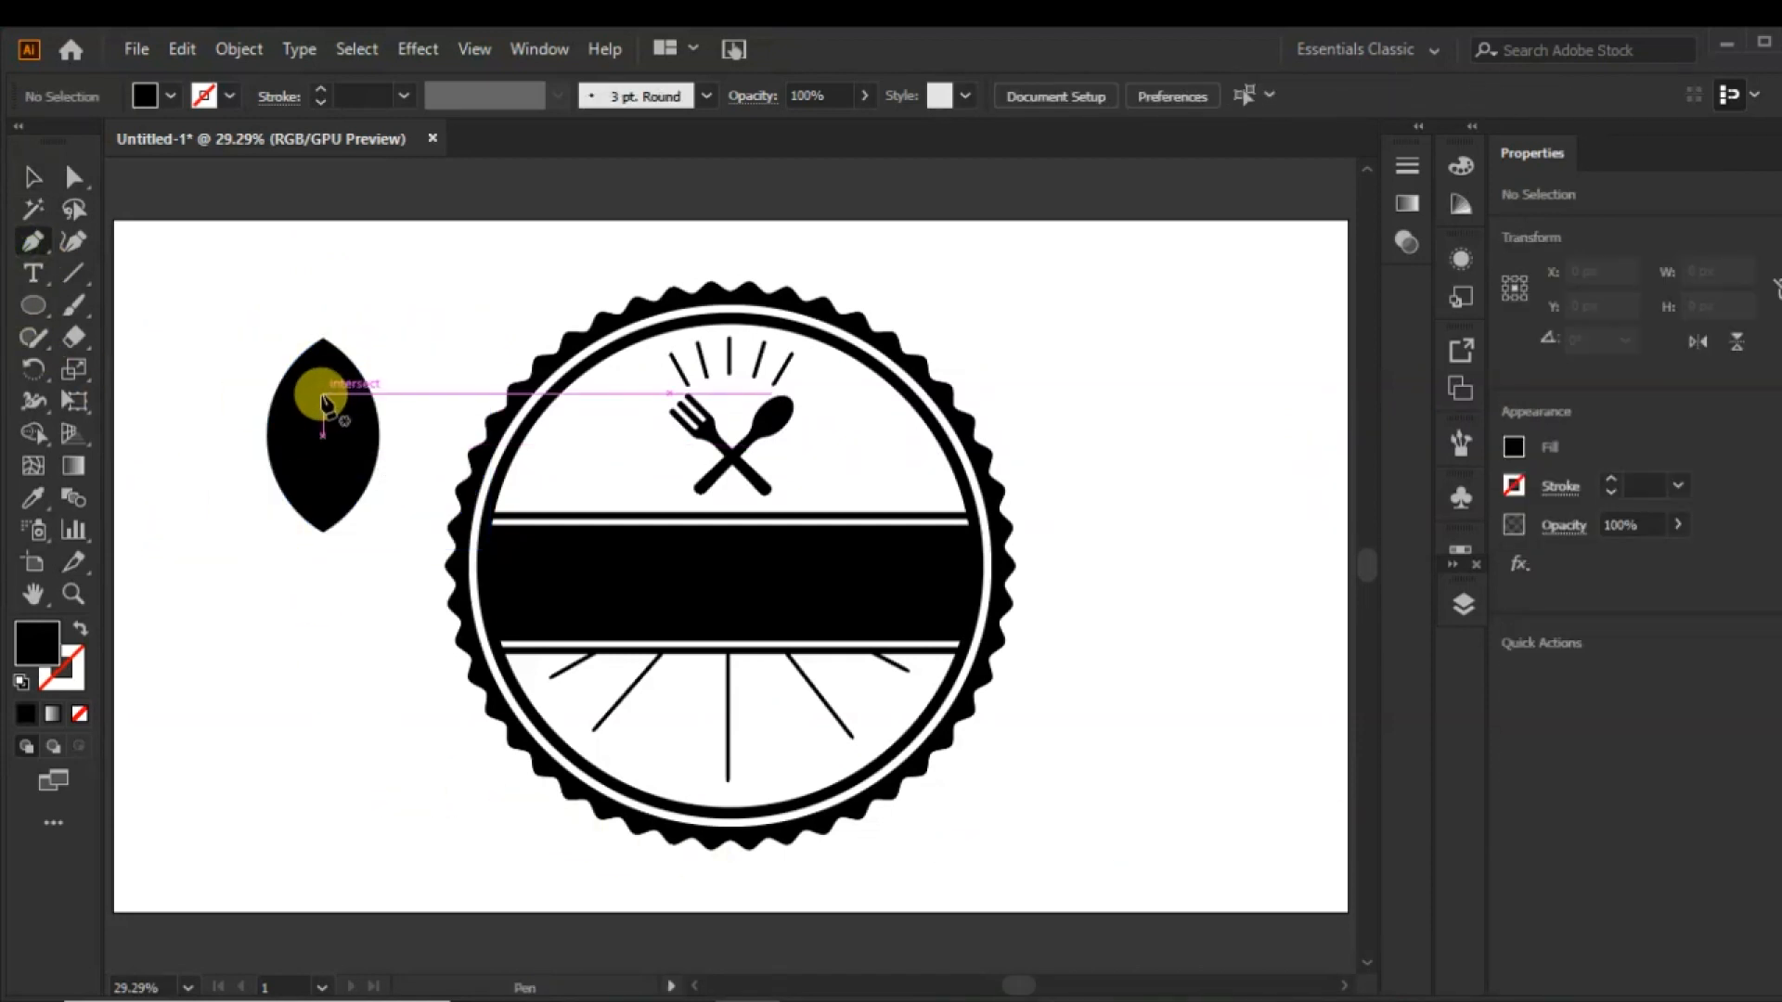
{"action": "left_click", "coordinate": [322, 374]}
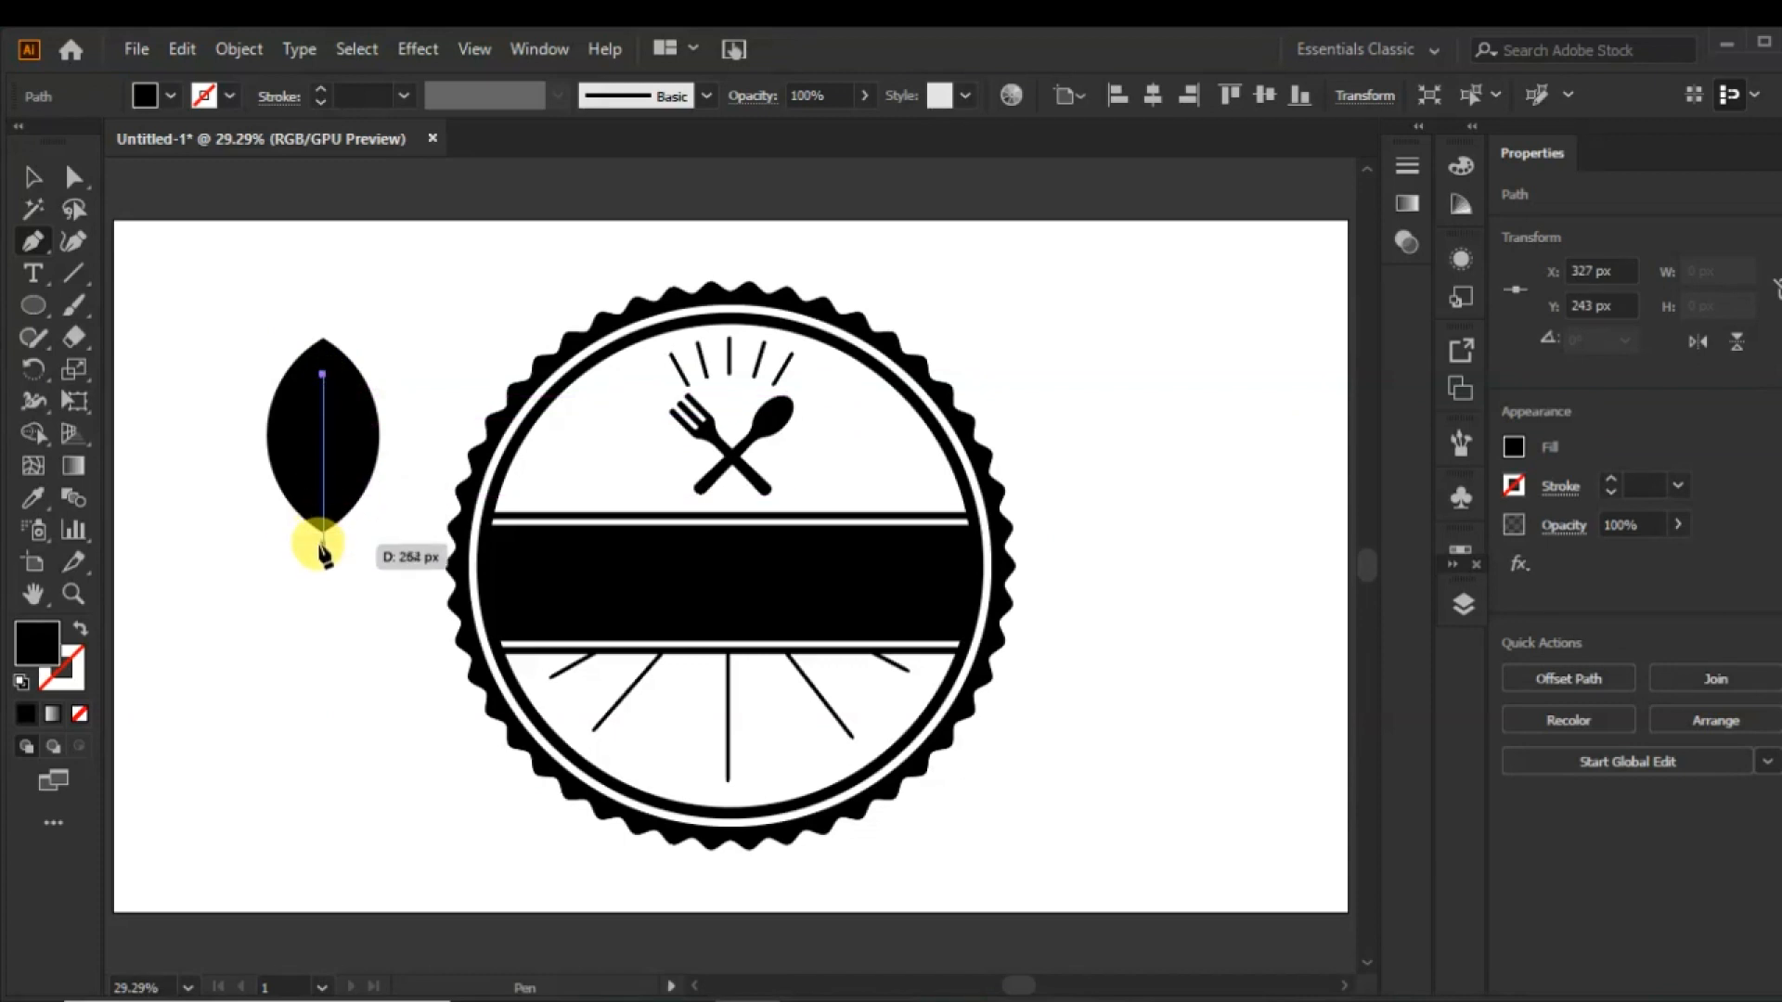
{"action": "left_click_drag", "start_coordinate": [367, 606], "coordinate": [434, 717]}
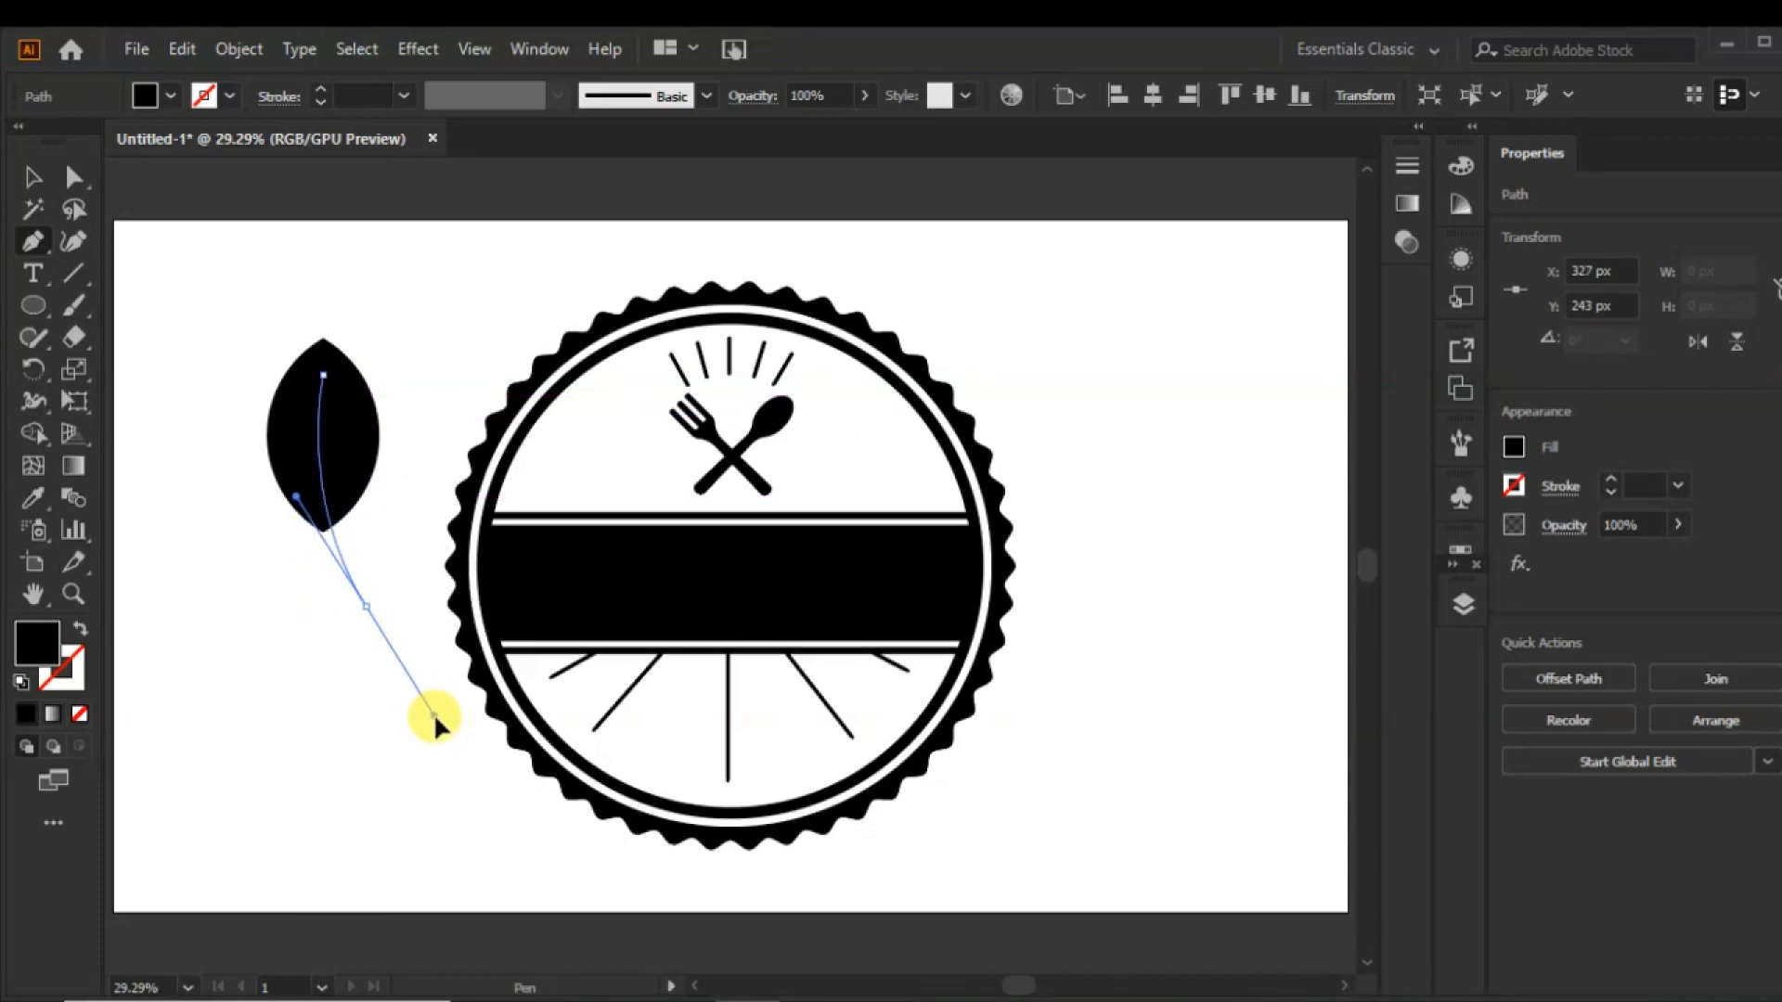
{"action": "left_click_drag", "start_coordinate": [367, 608], "coordinate": [365, 614]}
{"action": "left_click", "coordinate": [334, 606]}
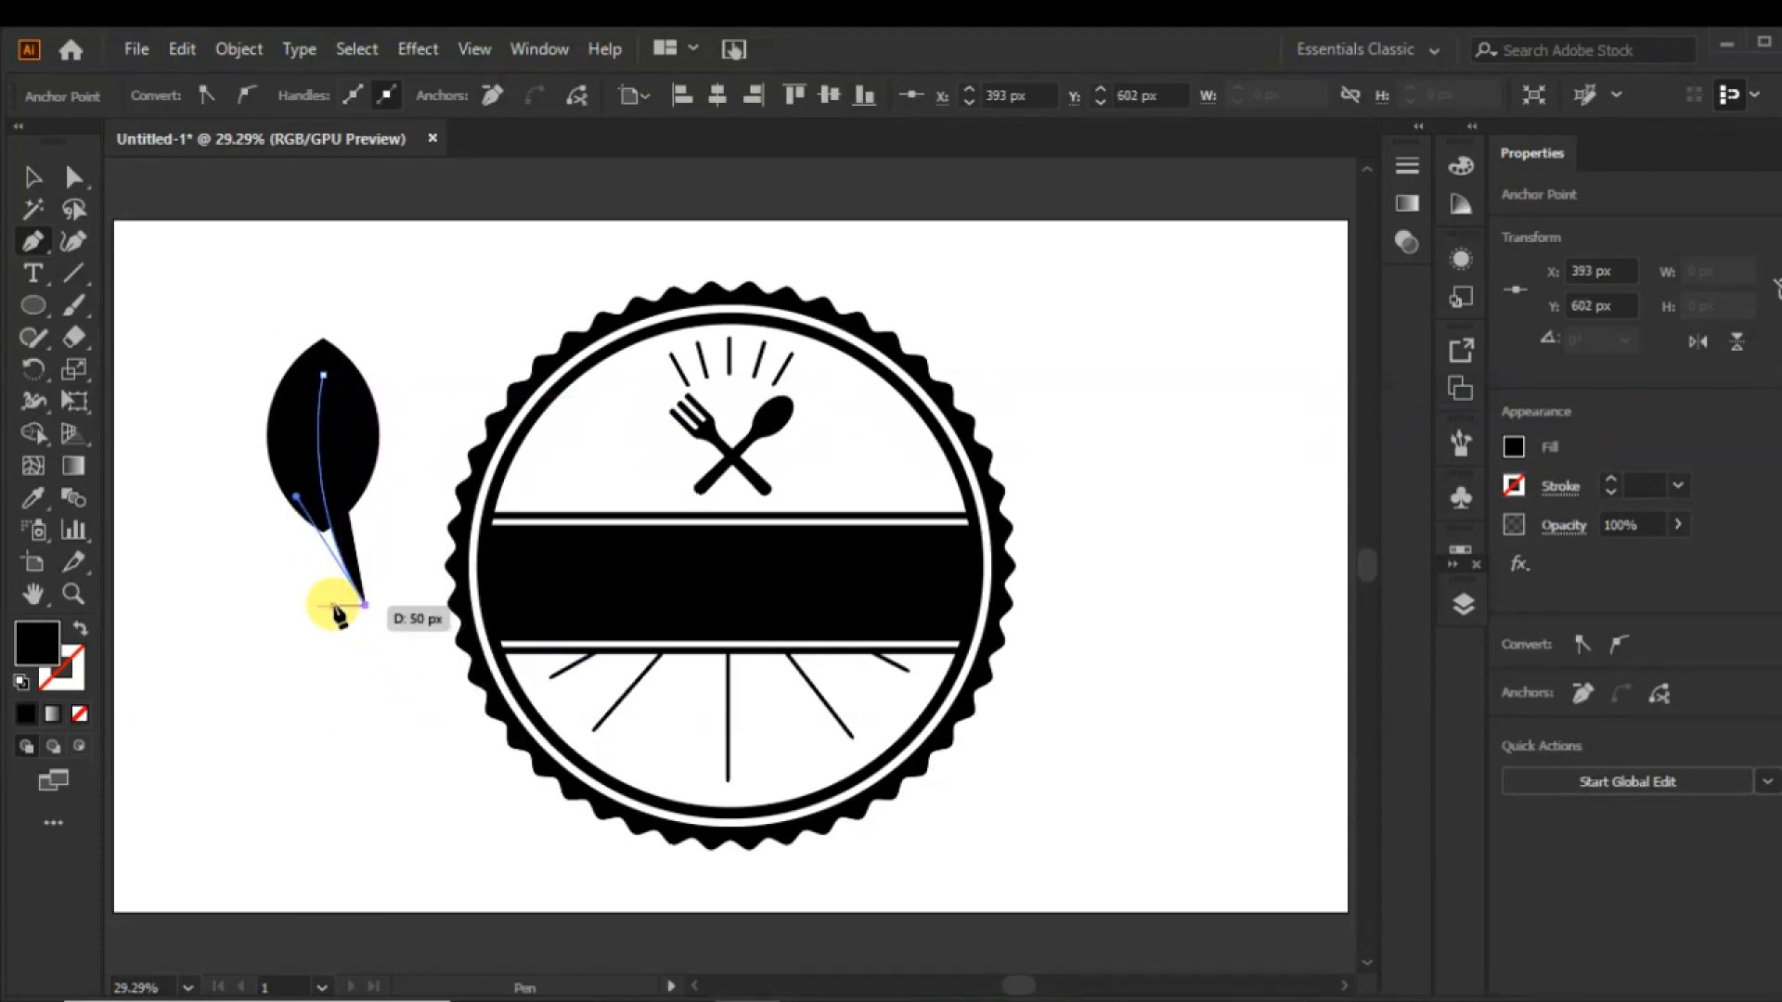
{"action": "left_click", "coordinate": [322, 374]}
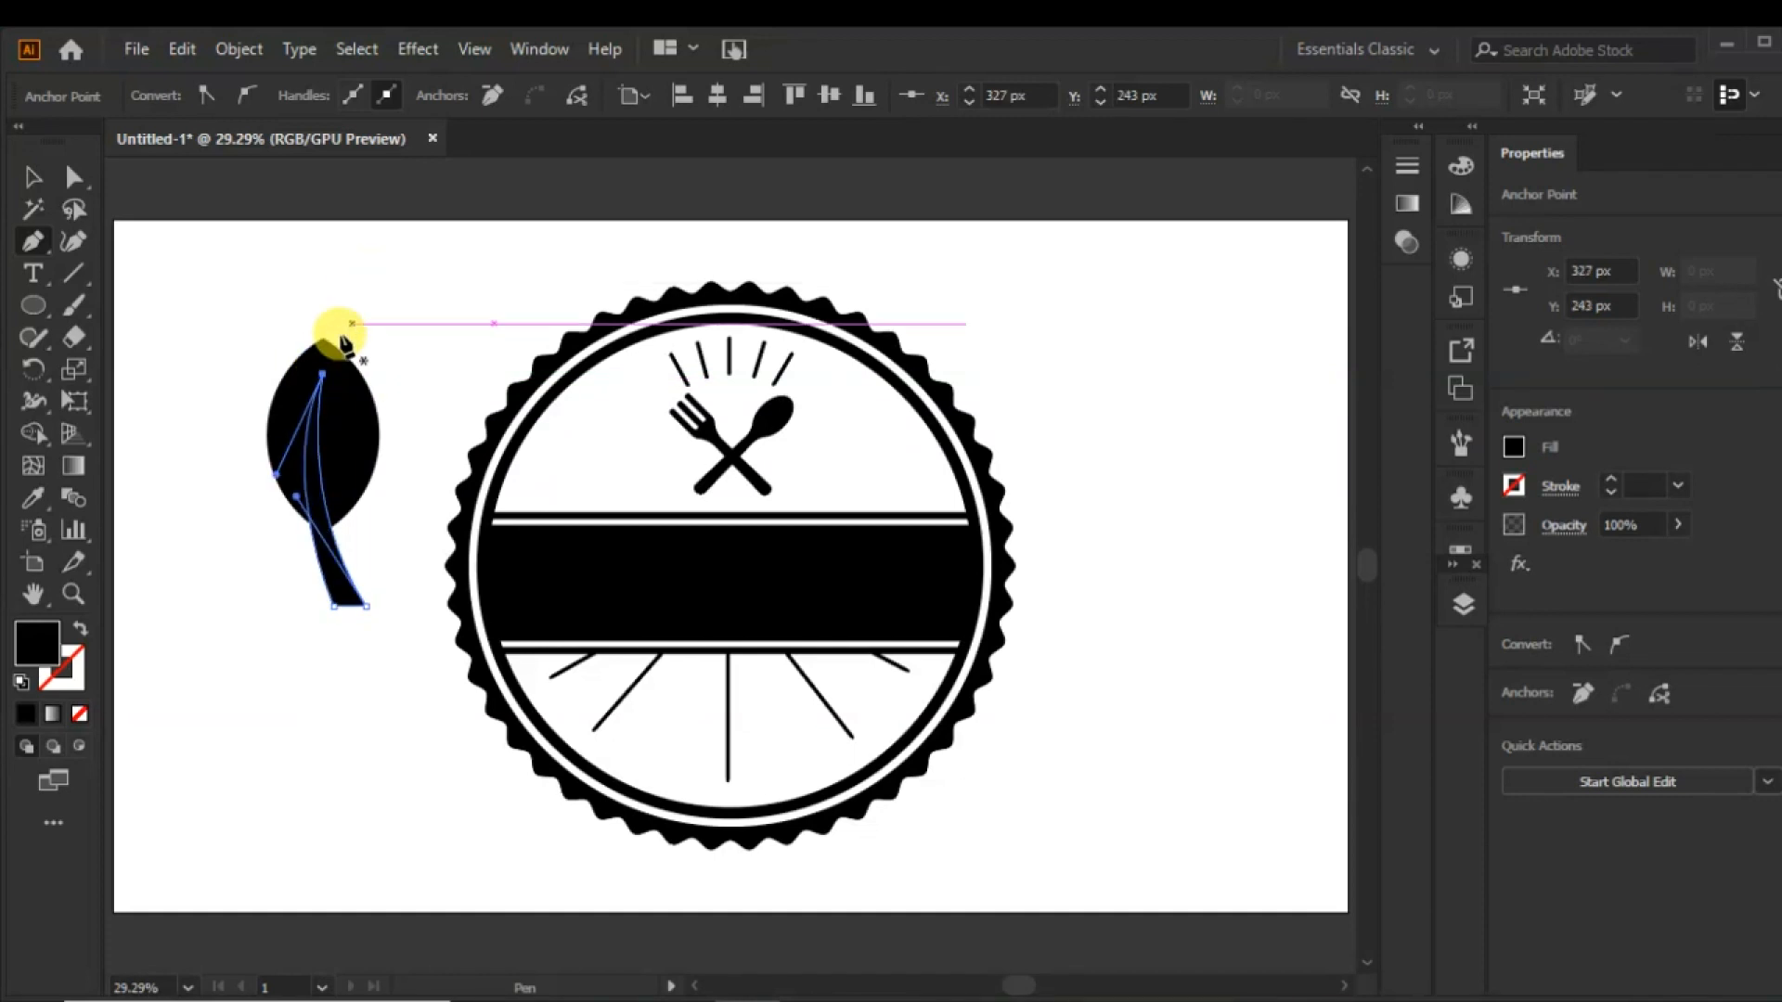
- Reposition and rotate the vein shape over the leaf's lower tip, then subtract it from the leaf
{"action": "left_click", "coordinate": [31, 176]}
{"action": "left_click", "coordinate": [269, 586]}
{"action": "mouse_move", "coordinate": [334, 582]}
{"action": "left_mouse_down"}
{"action": "mouse_move", "coordinate": [342, 616]}
{"action": "mouse_move", "coordinate": [345, 578]}
{"action": "left_mouse_up"}
{"action": "left_click_drag", "start_coordinate": [324, 643], "coordinate": [299, 635]}
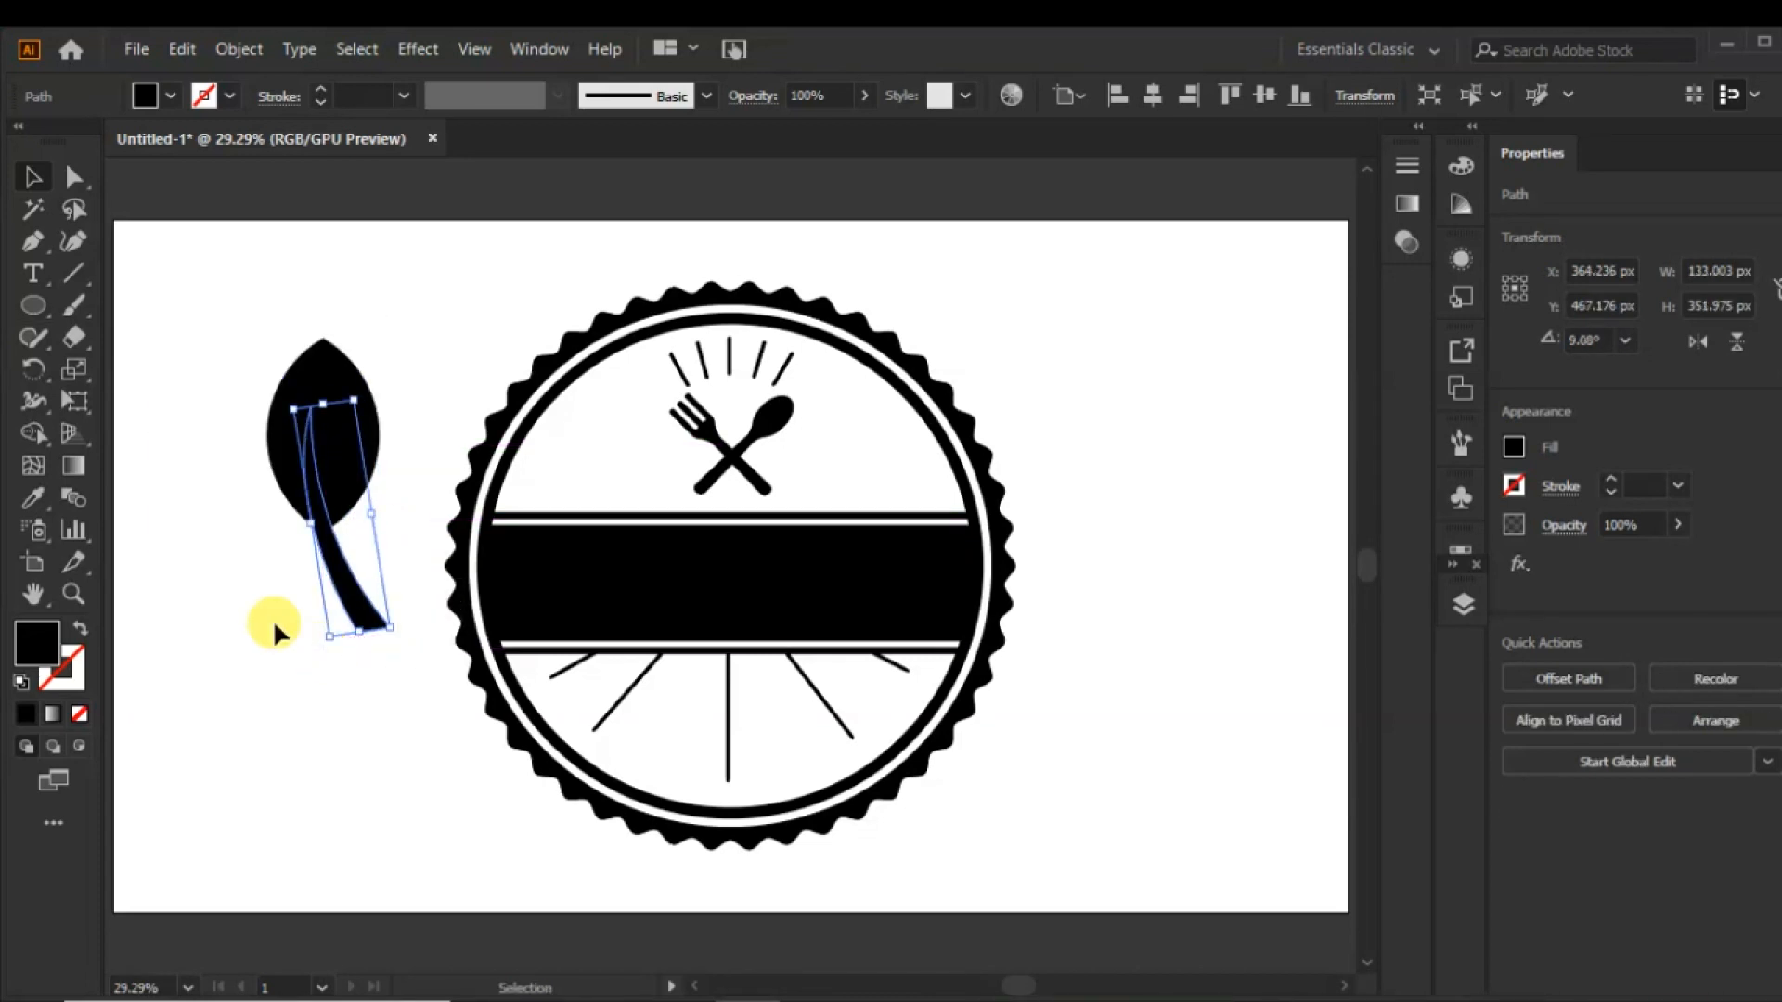
{"action": "left_click_drag", "start_coordinate": [319, 546], "coordinate": [327, 548]}
{"action": "left_click", "coordinate": [323, 501], "text": "shift"}
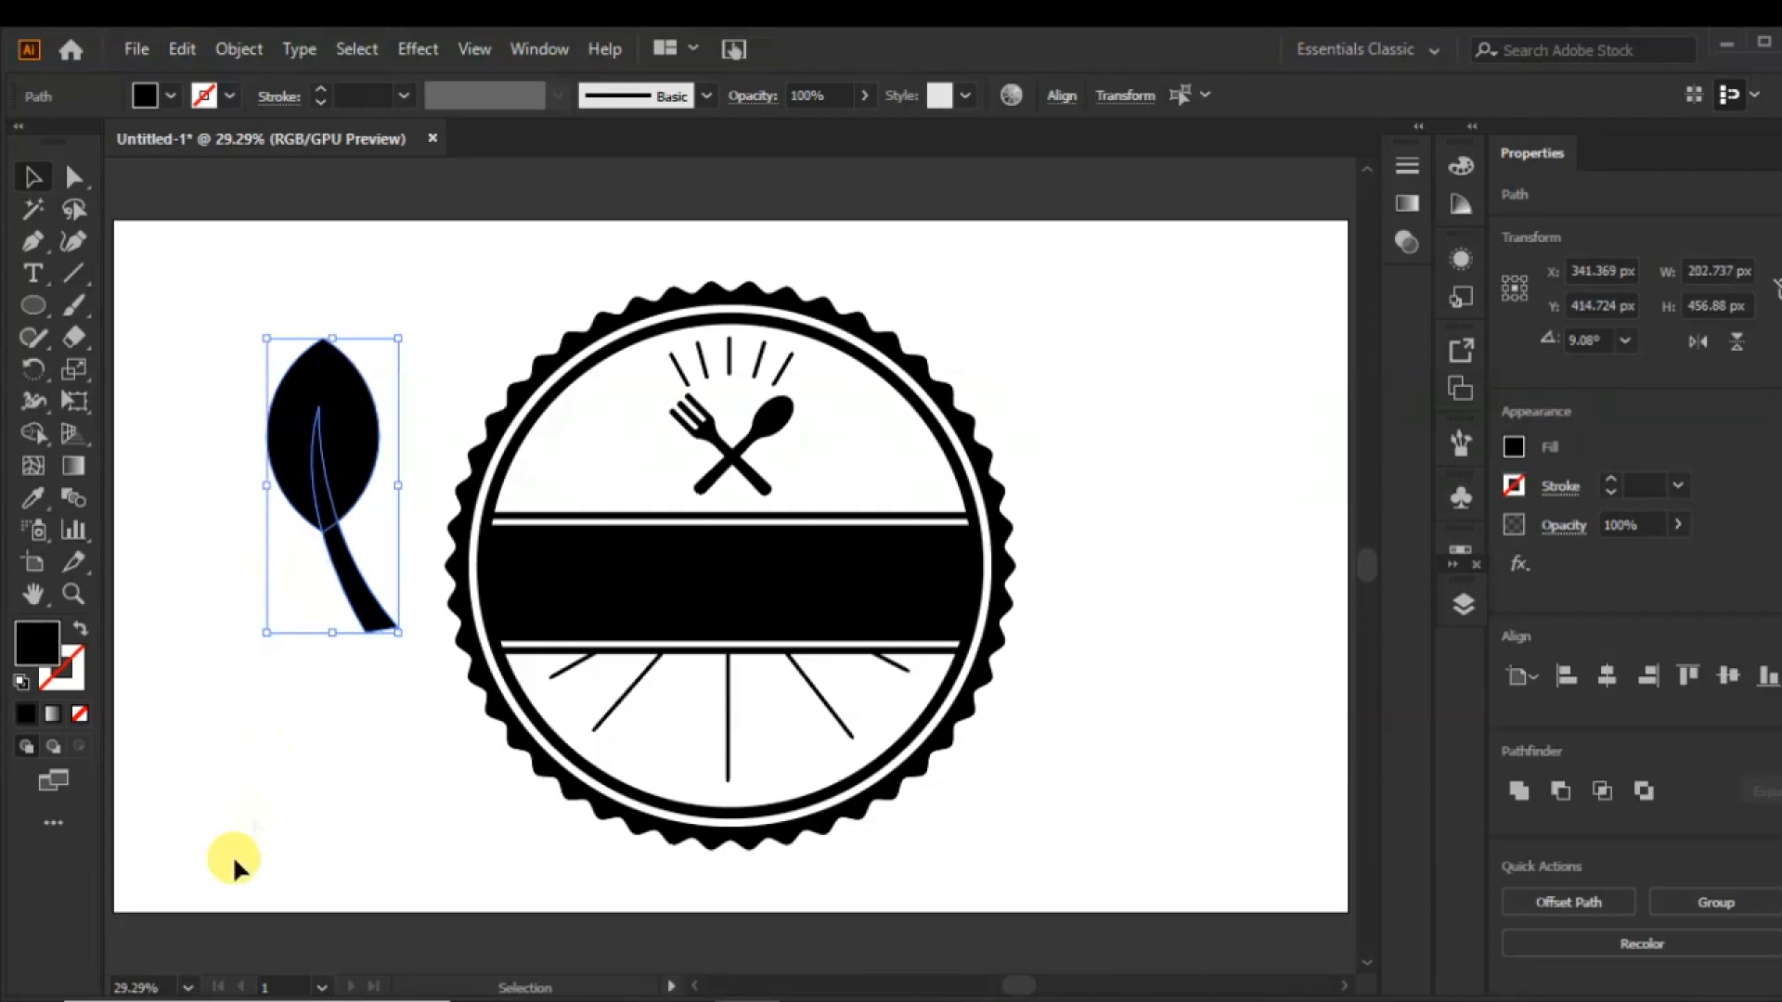
{"action": "left_click", "coordinate": [1562, 792]}
- Move the cut leaf lower beside the badge and rotate it to about 56.43°
{"action": "left_click", "coordinate": [315, 691]}
{"action": "left_click_drag", "start_coordinate": [345, 449], "coordinate": [249, 664]}
{"action": "left_click_drag", "start_coordinate": [281, 752], "coordinate": [248, 637]}
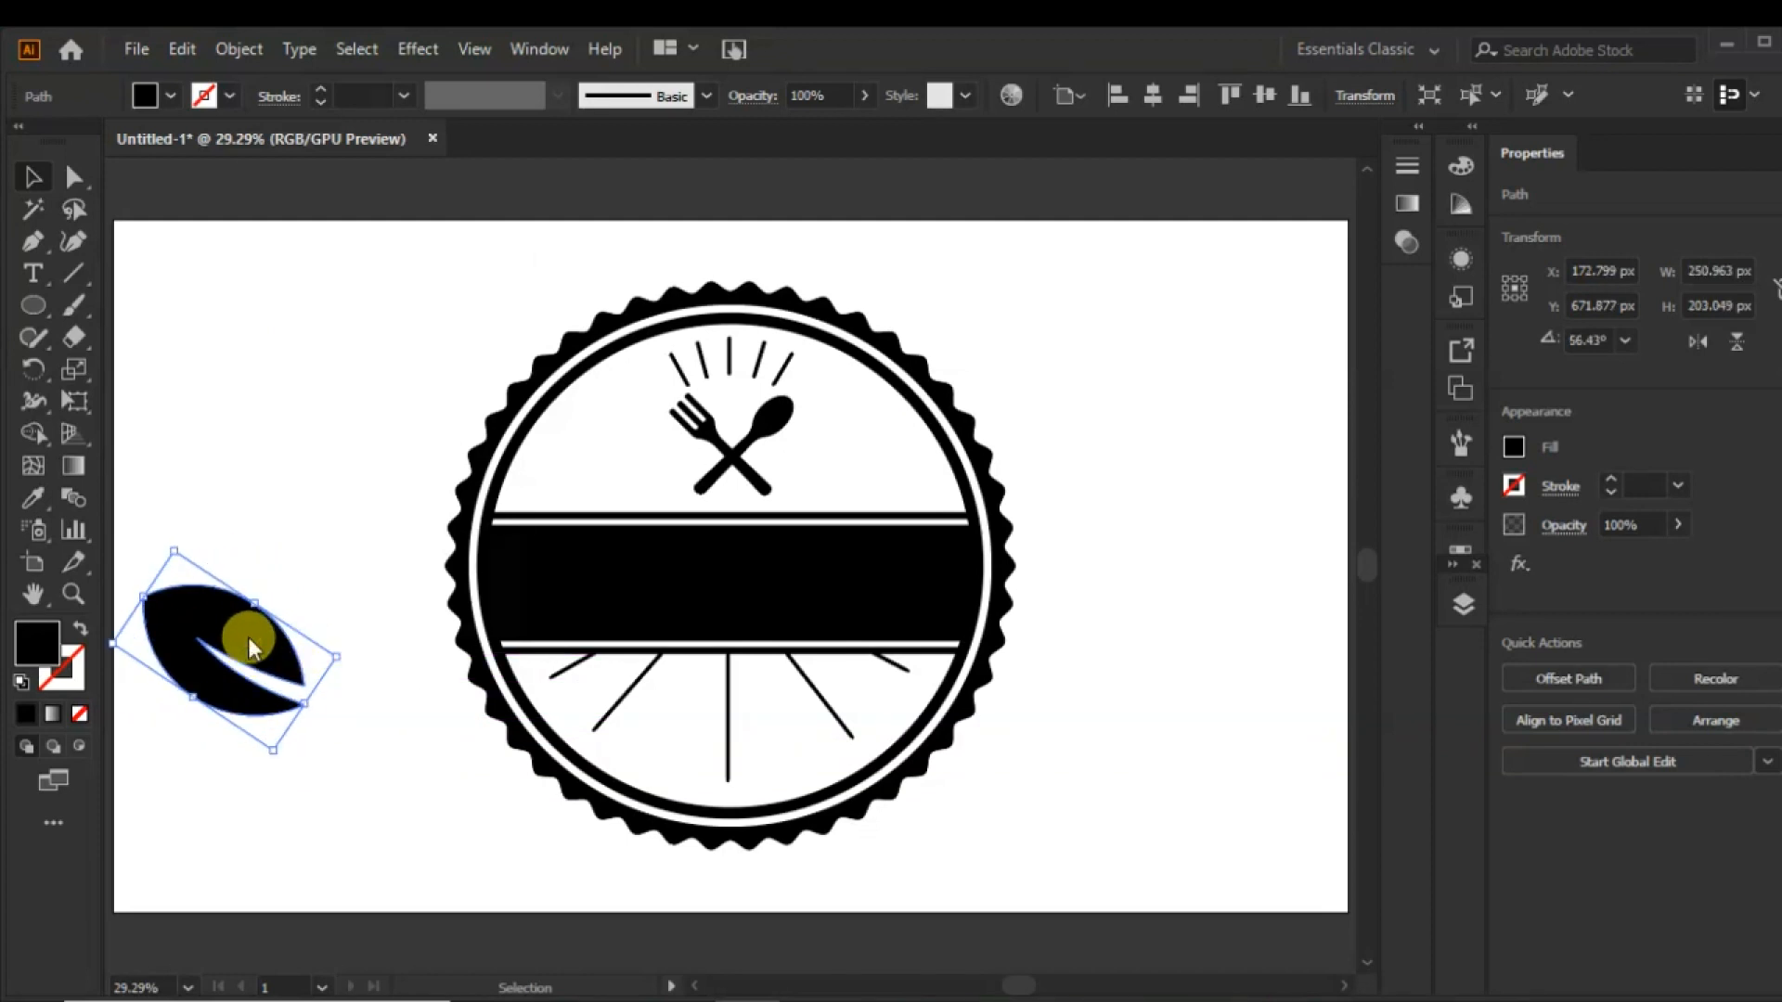
- Create a mirrored copy of the leaf by reflecting it across the vertical axis
{"action": "right_click", "coordinate": [247, 637]}
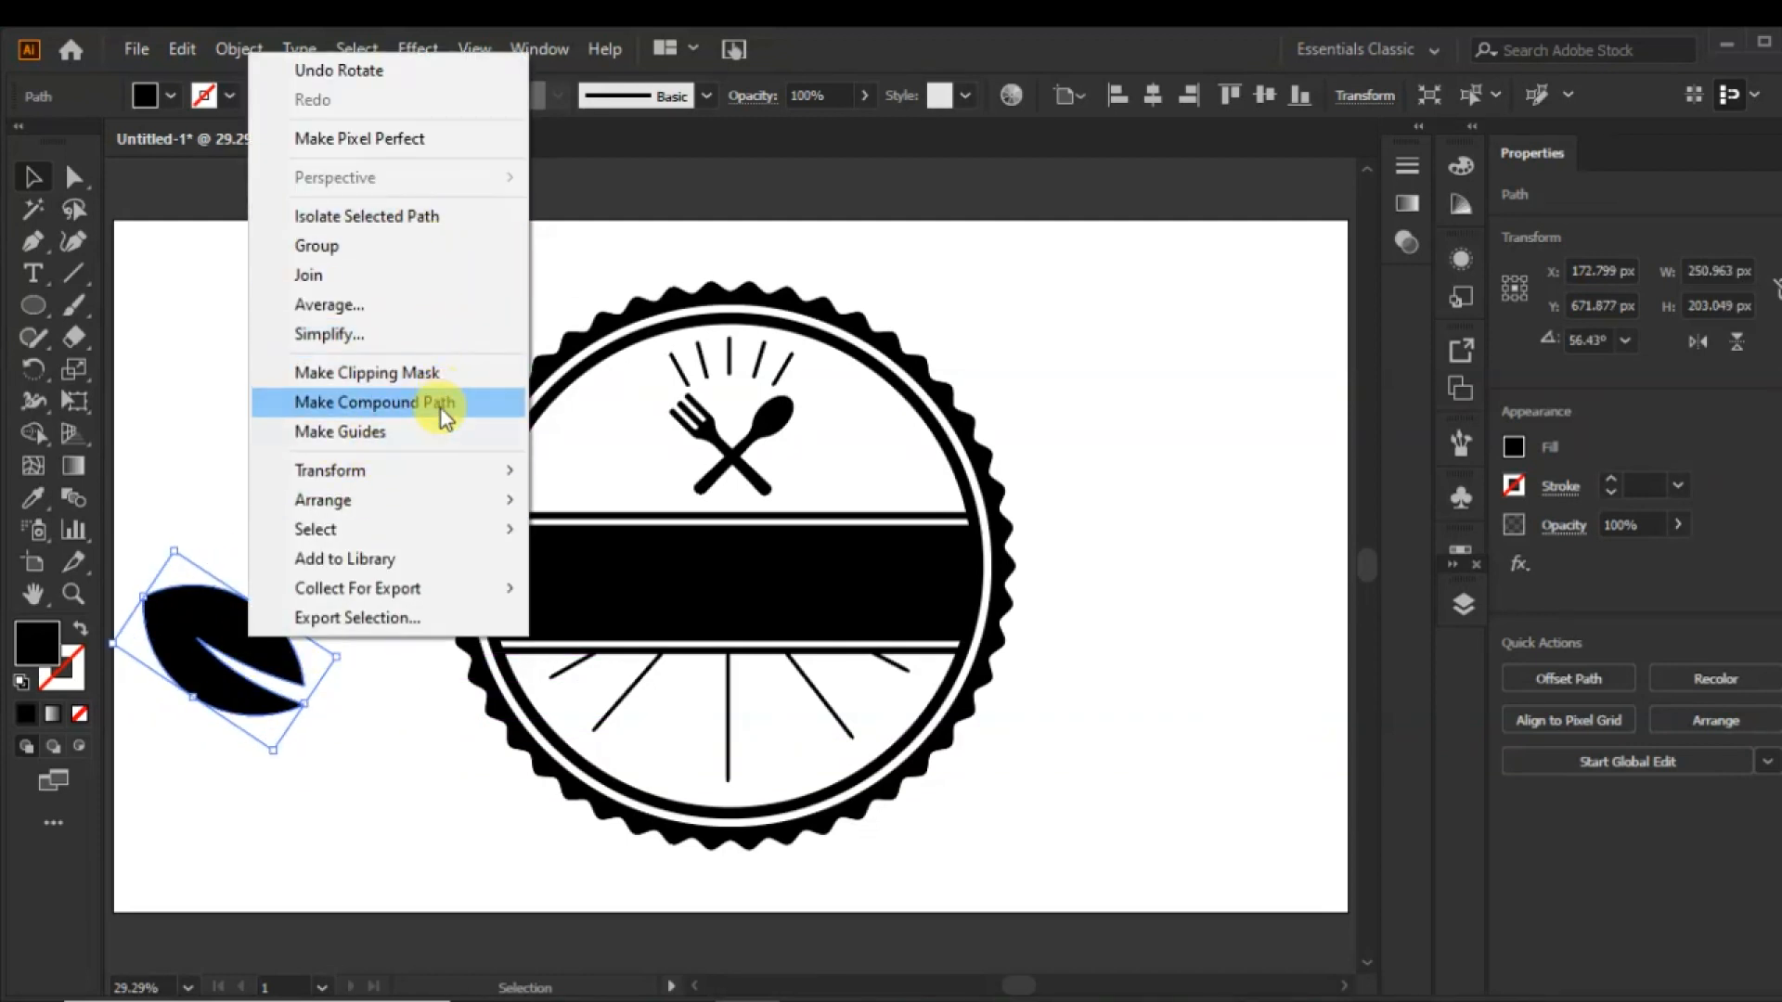
{"action": "left_click", "coordinate": [179, 616]}
{"action": "left_click", "coordinate": [230, 49]}
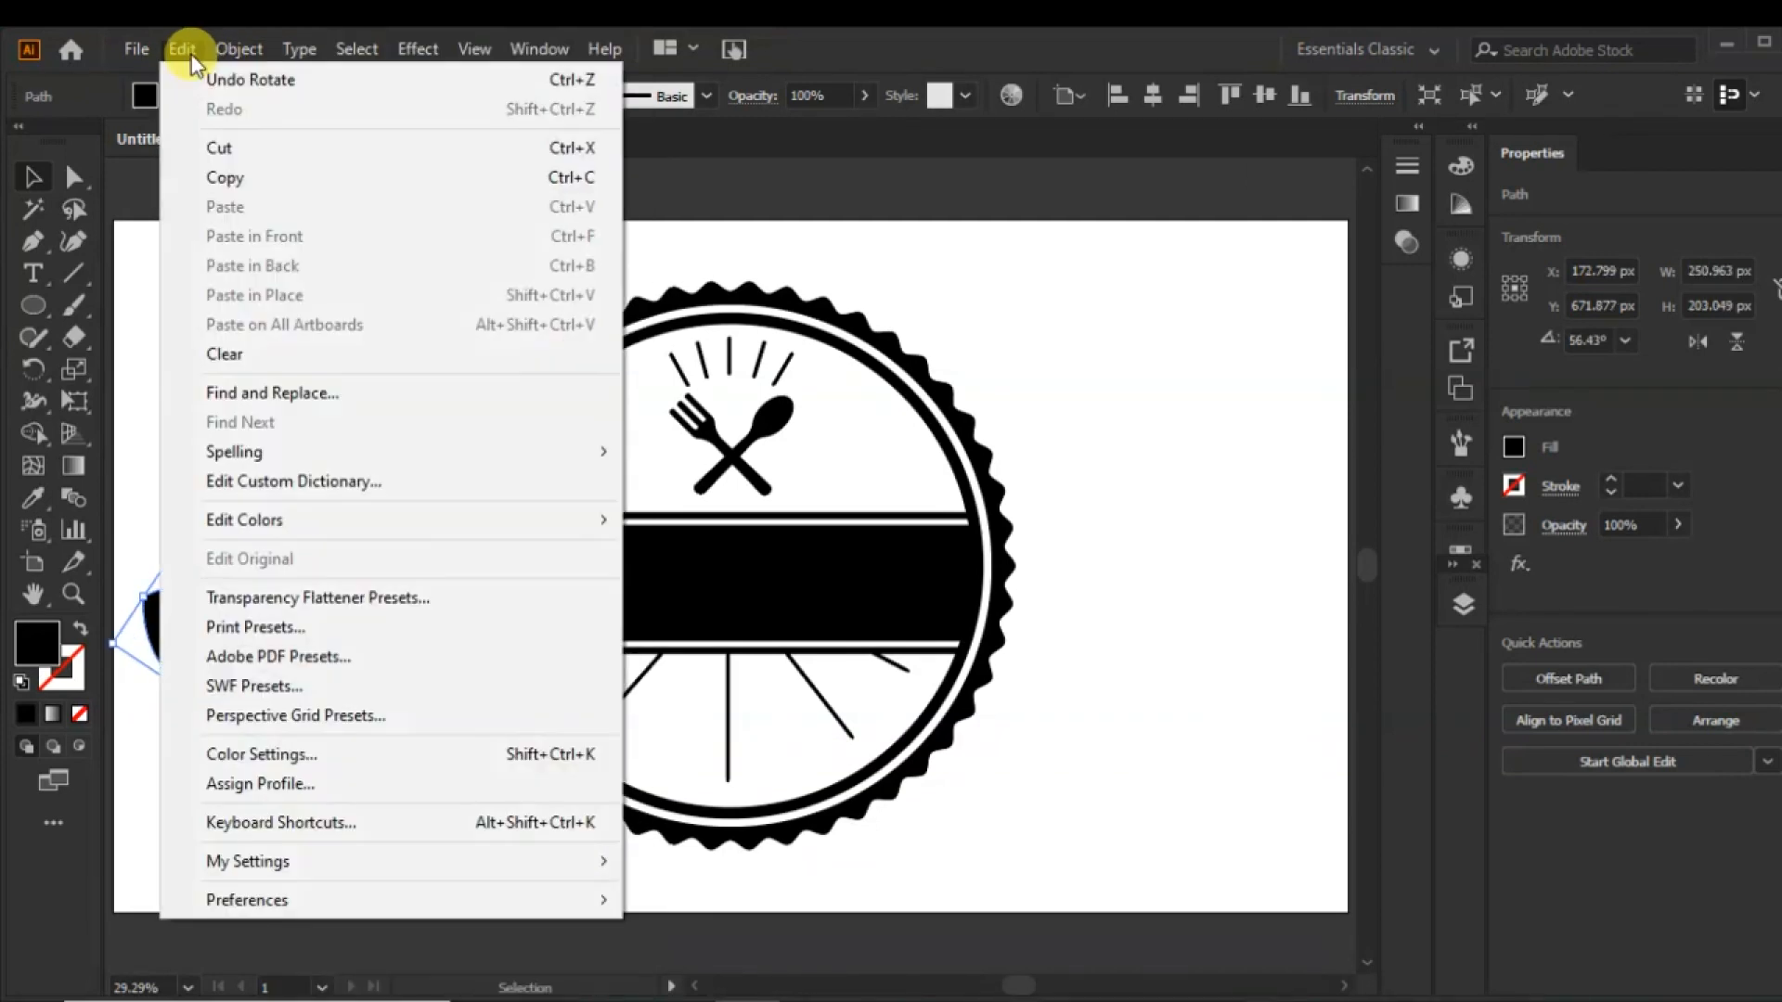
{"action": "left_click", "coordinate": [191, 54]}
{"action": "right_click", "coordinate": [188, 56]}
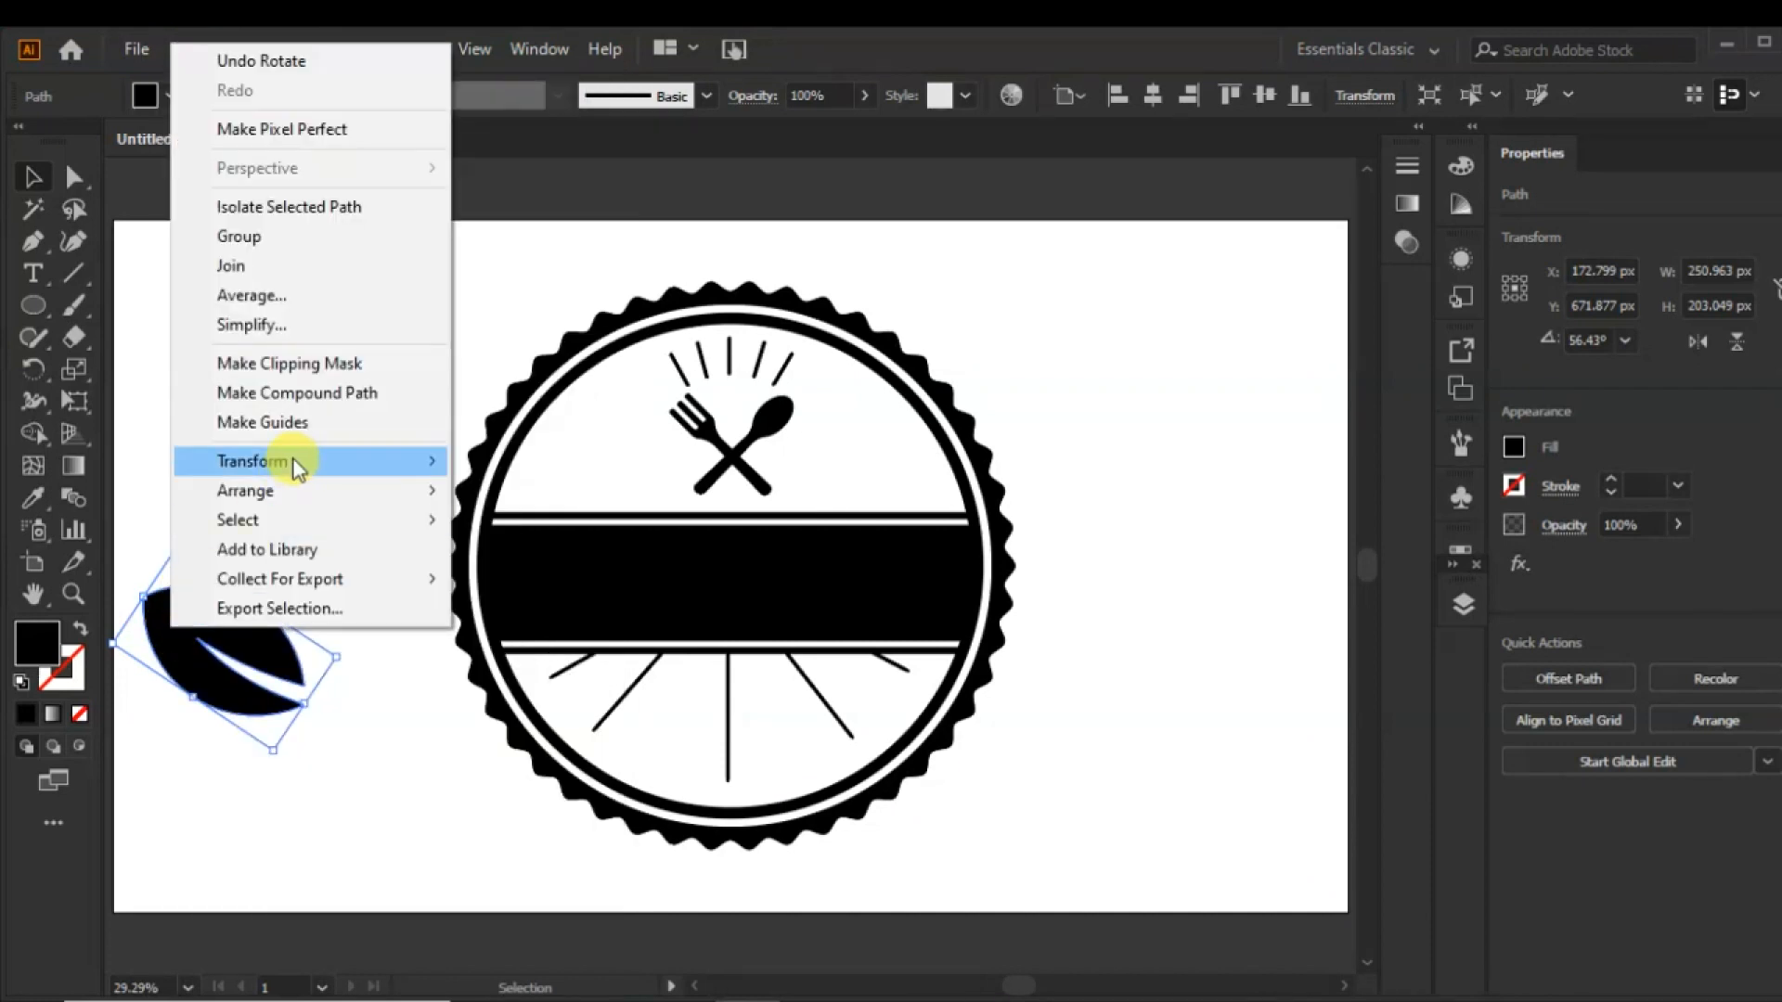
{"action": "mouse_move", "coordinate": [293, 460]}
{"action": "left_click", "coordinate": [582, 558]}
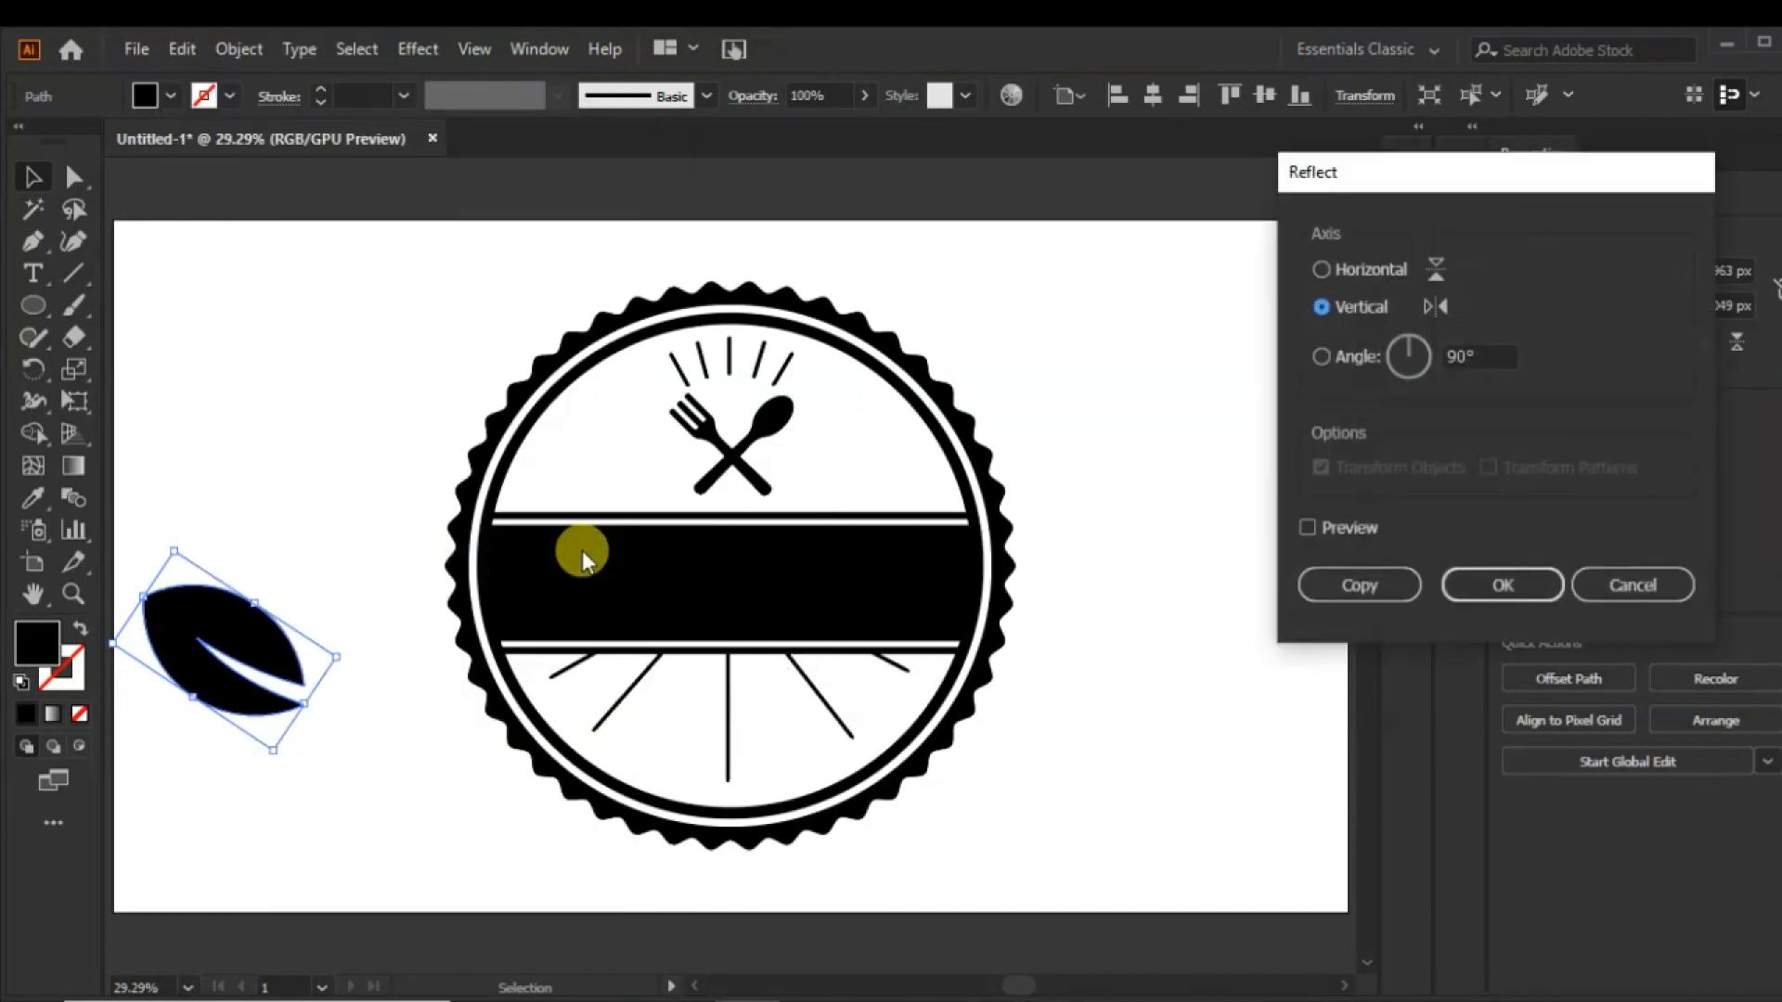
{"action": "left_click", "coordinate": [1304, 521]}
{"action": "left_click", "coordinate": [1364, 590]}
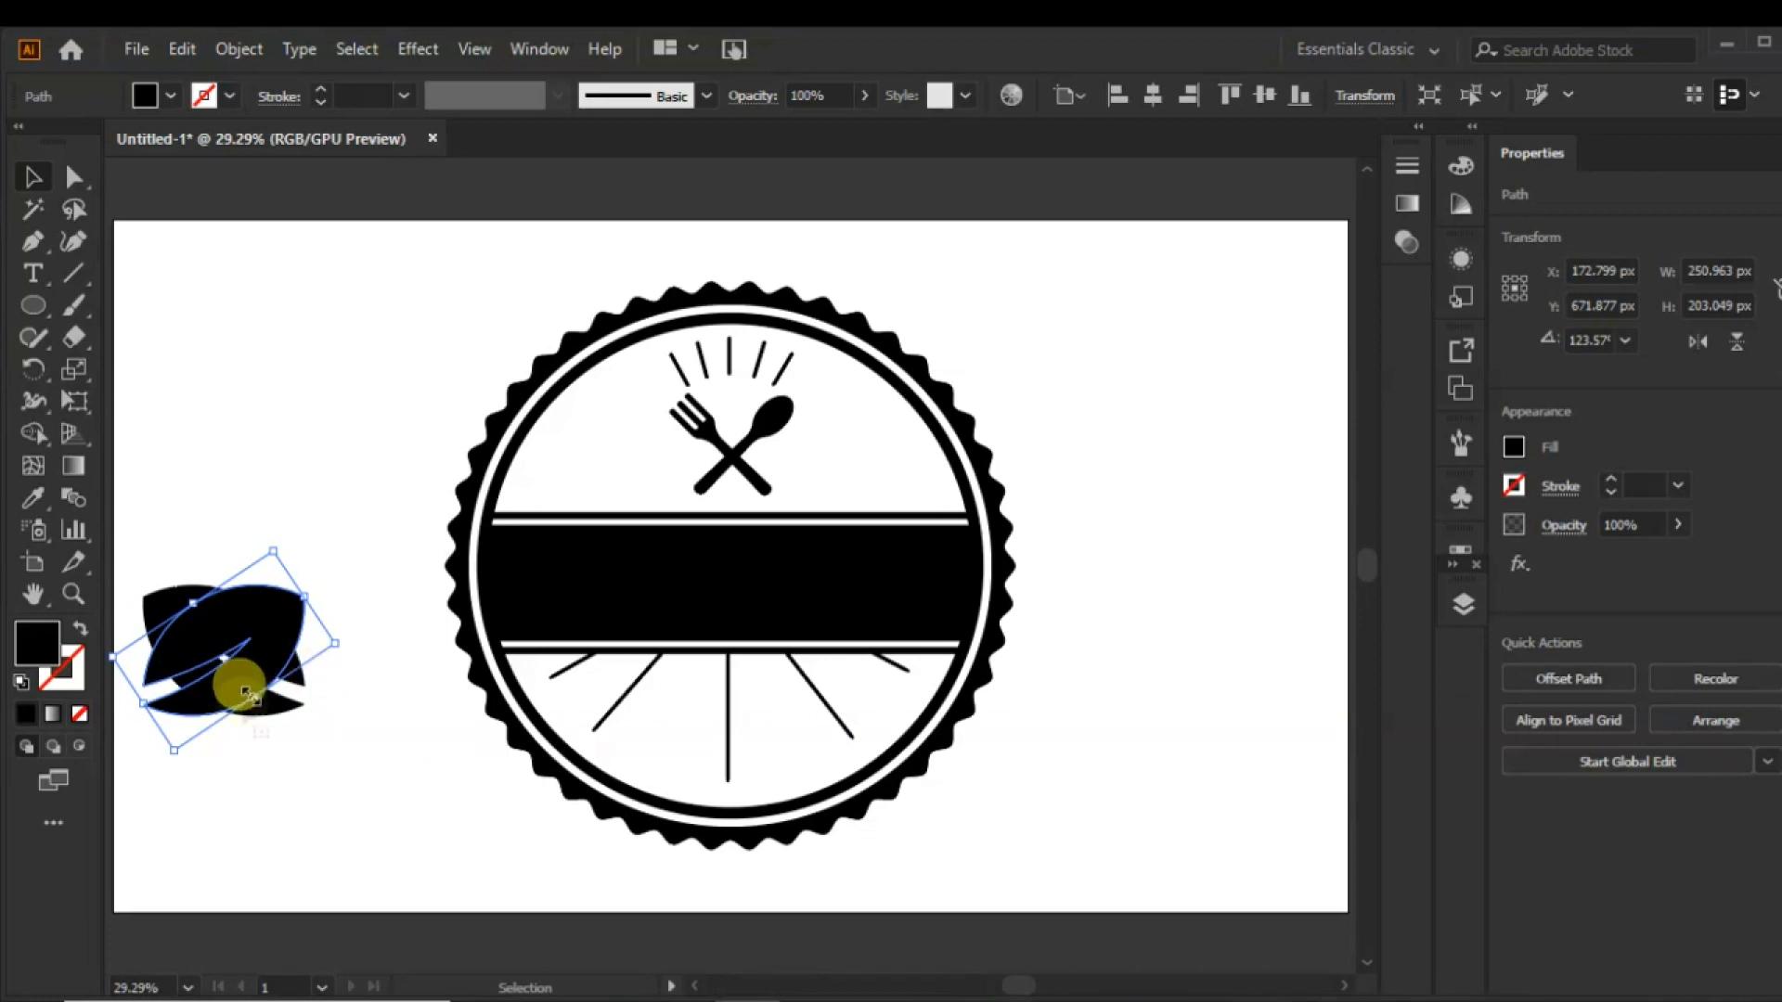
- Scale the mirrored leaf down to about 192 × 156 px and place it against the original leaf's stem end
{"action": "left_click_drag", "start_coordinate": [176, 749], "coordinate": [190, 721]}
{"action": "left_click_drag", "start_coordinate": [136, 642], "coordinate": [201, 640]}
{"action": "left_click", "coordinate": [186, 652], "text": "shift"}
{"action": "left_click_drag", "start_coordinate": [307, 590], "coordinate": [392, 665]}
{"action": "left_click", "coordinate": [310, 564]}
{"action": "left_click", "coordinate": [298, 611]}
{"action": "left_click", "coordinate": [350, 776]}
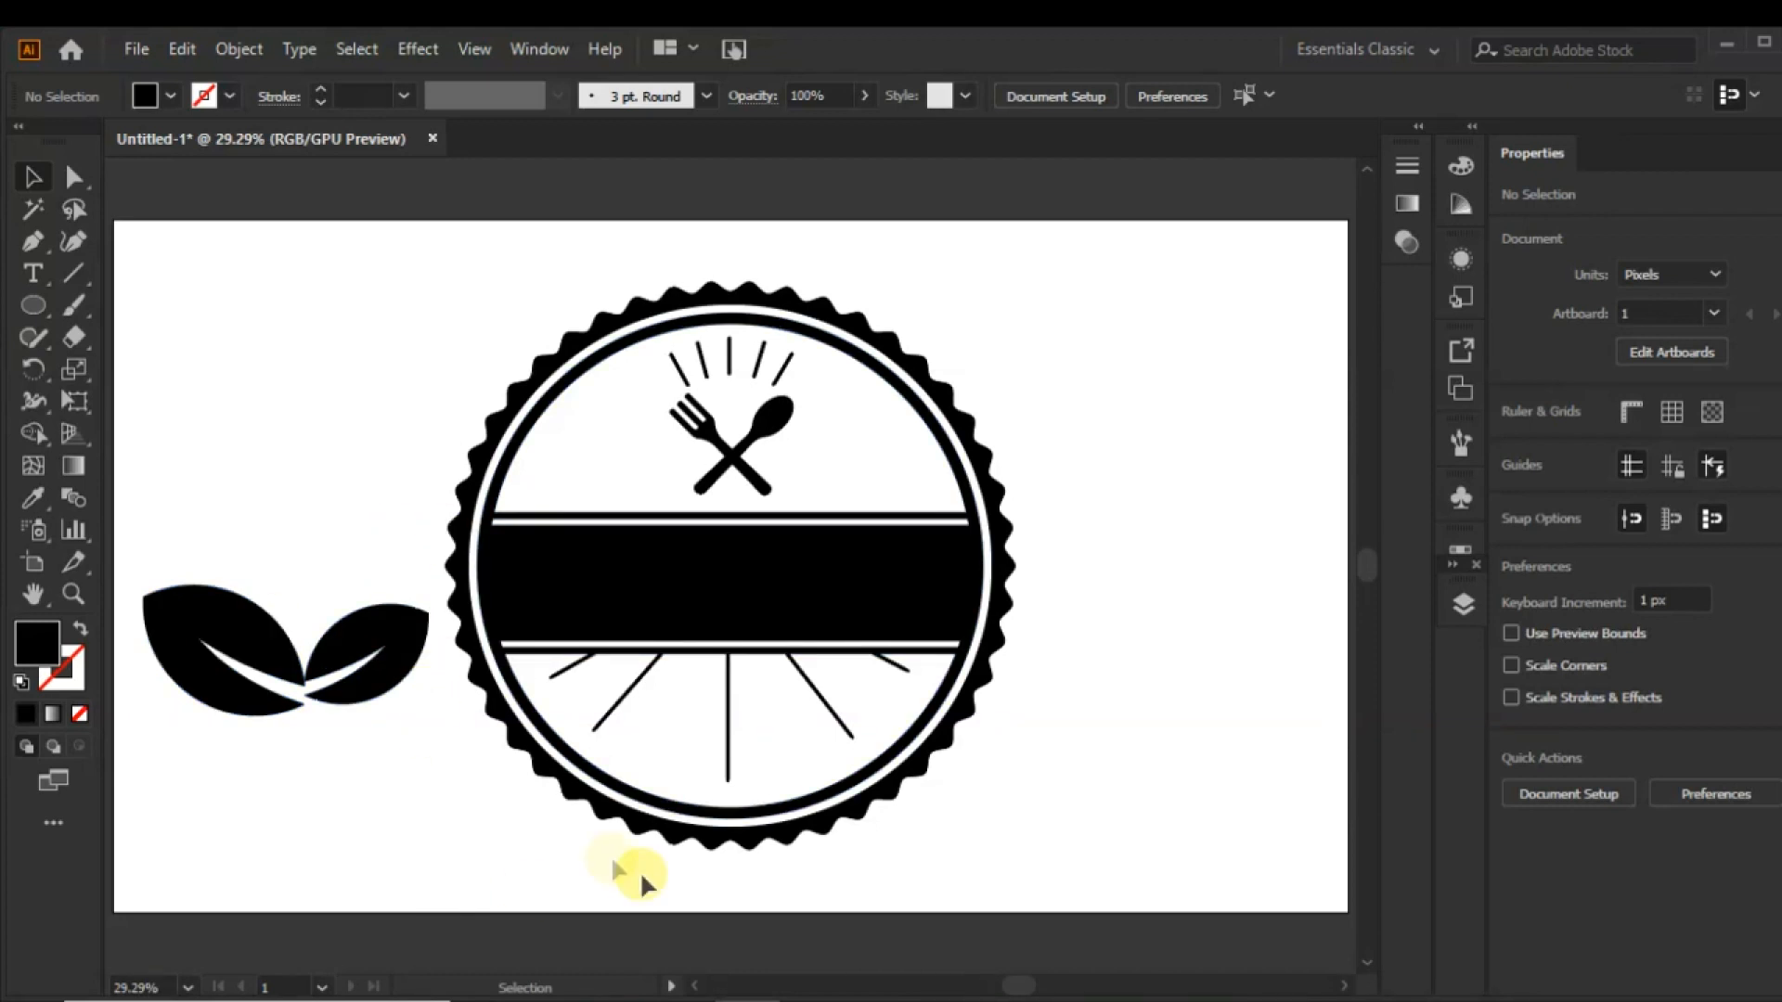
- Nudge the smaller leaf down slightly so its vein lines up with the larger leaf's
{"action": "left_click", "coordinate": [390, 627]}
{"action": "key", "text": "Down"}
{"action": "key", "text": "Down"}
{"action": "key", "text": "Down"}
{"action": "key", "text": "Down"}
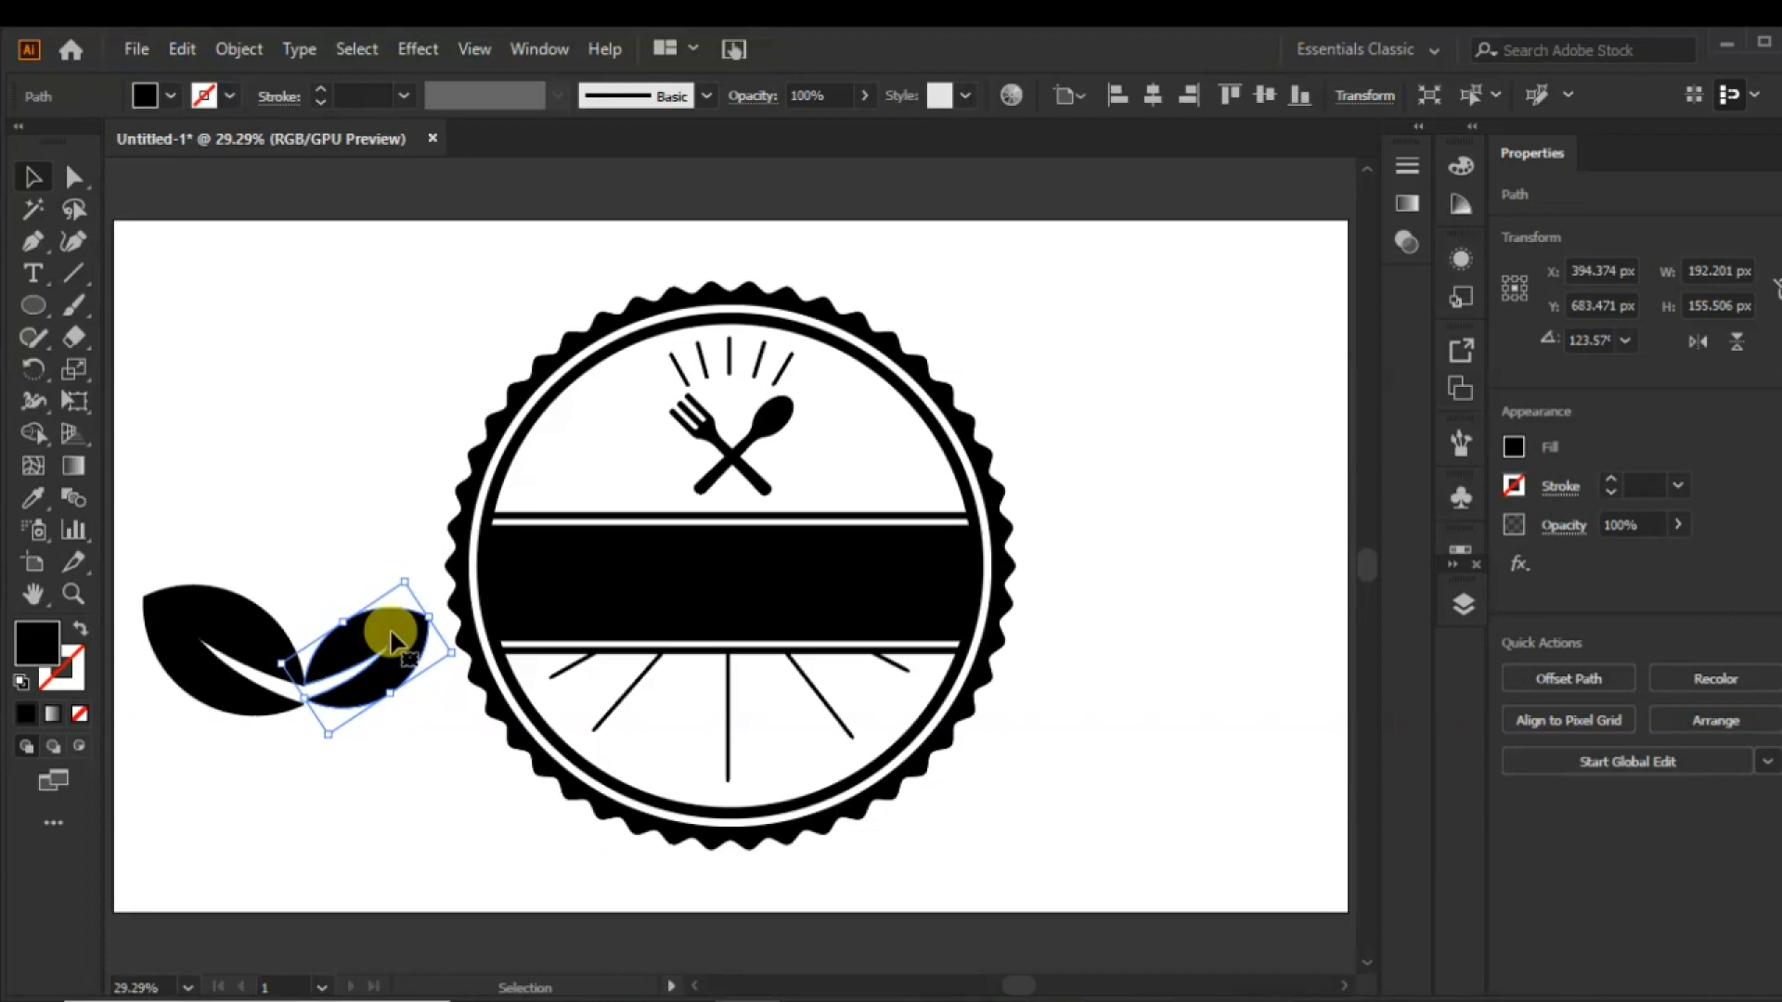
{"action": "left_click", "coordinate": [276, 796]}
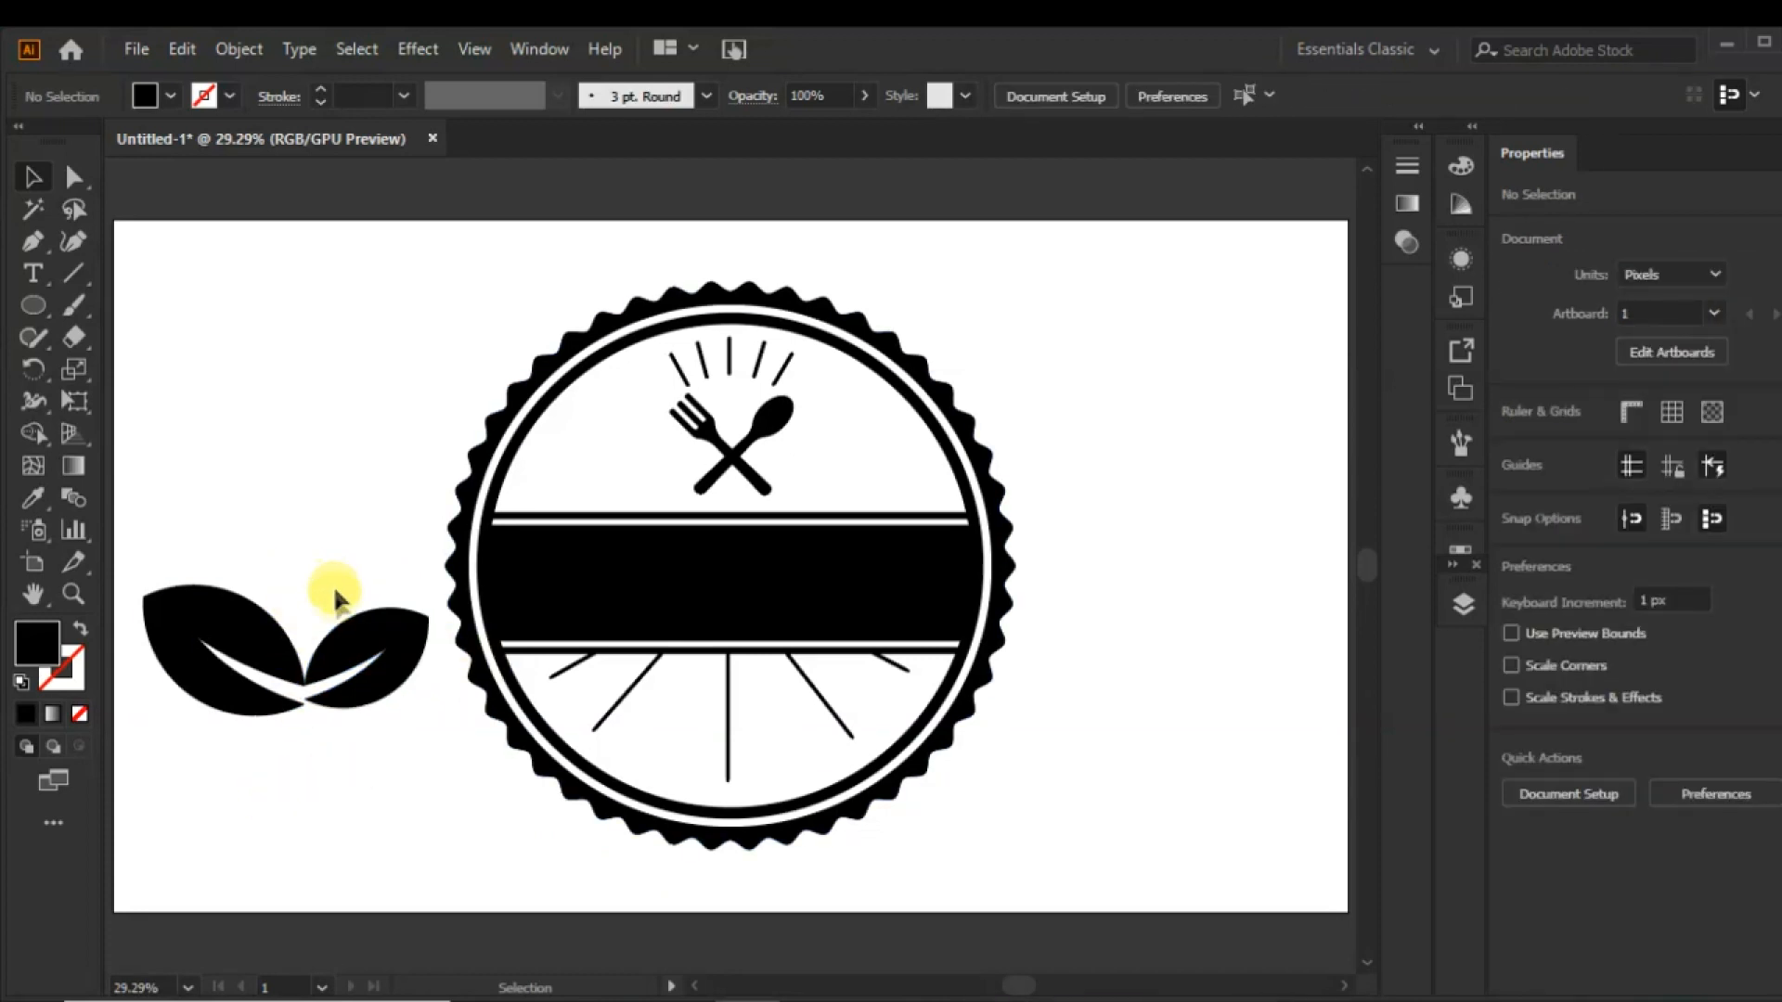
- Group the two leaves, scale the group to about 182 × 84 px and place it beside the spoon in the badge
{"action": "left_click_drag", "start_coordinate": [247, 748], "coordinate": [397, 668]}
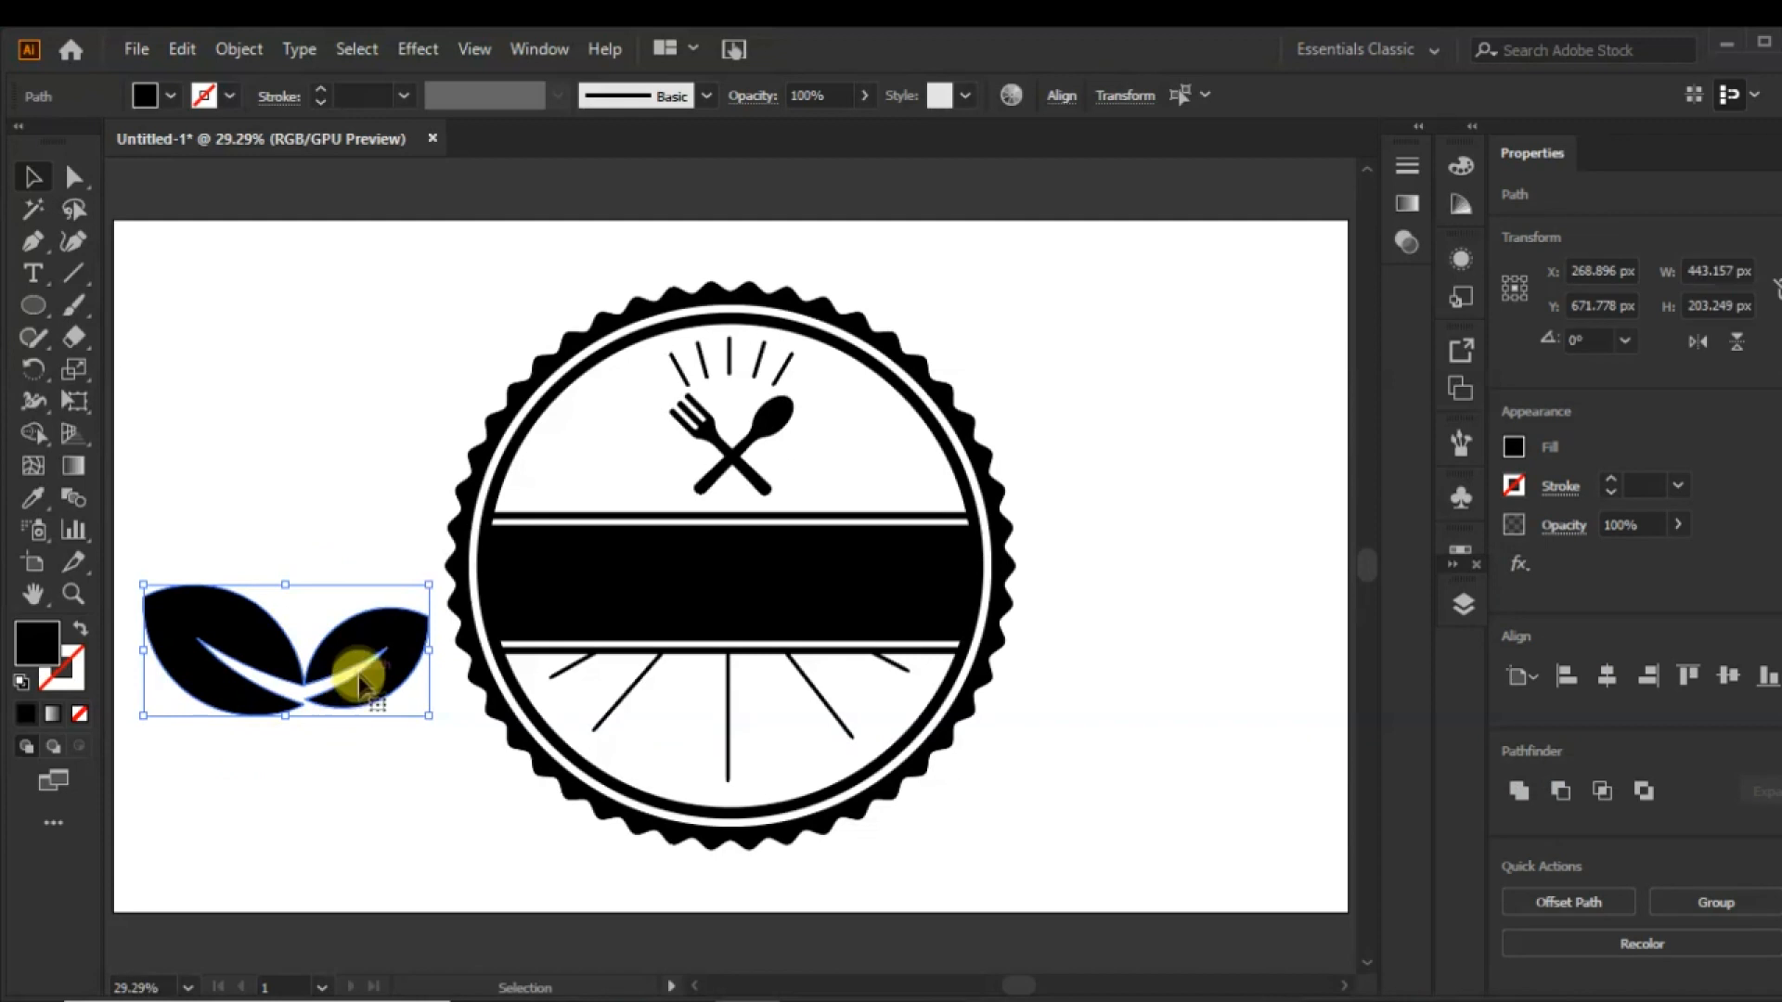
{"action": "right_click", "coordinate": [364, 643]}
{"action": "left_click", "coordinate": [489, 257]}
{"action": "left_click_drag", "start_coordinate": [269, 650], "coordinate": [815, 466]}
- Reflect a copy of the leaf pair across the vertical axis and place it on the fork side of the icon
{"action": "right_click", "coordinate": [815, 466]}
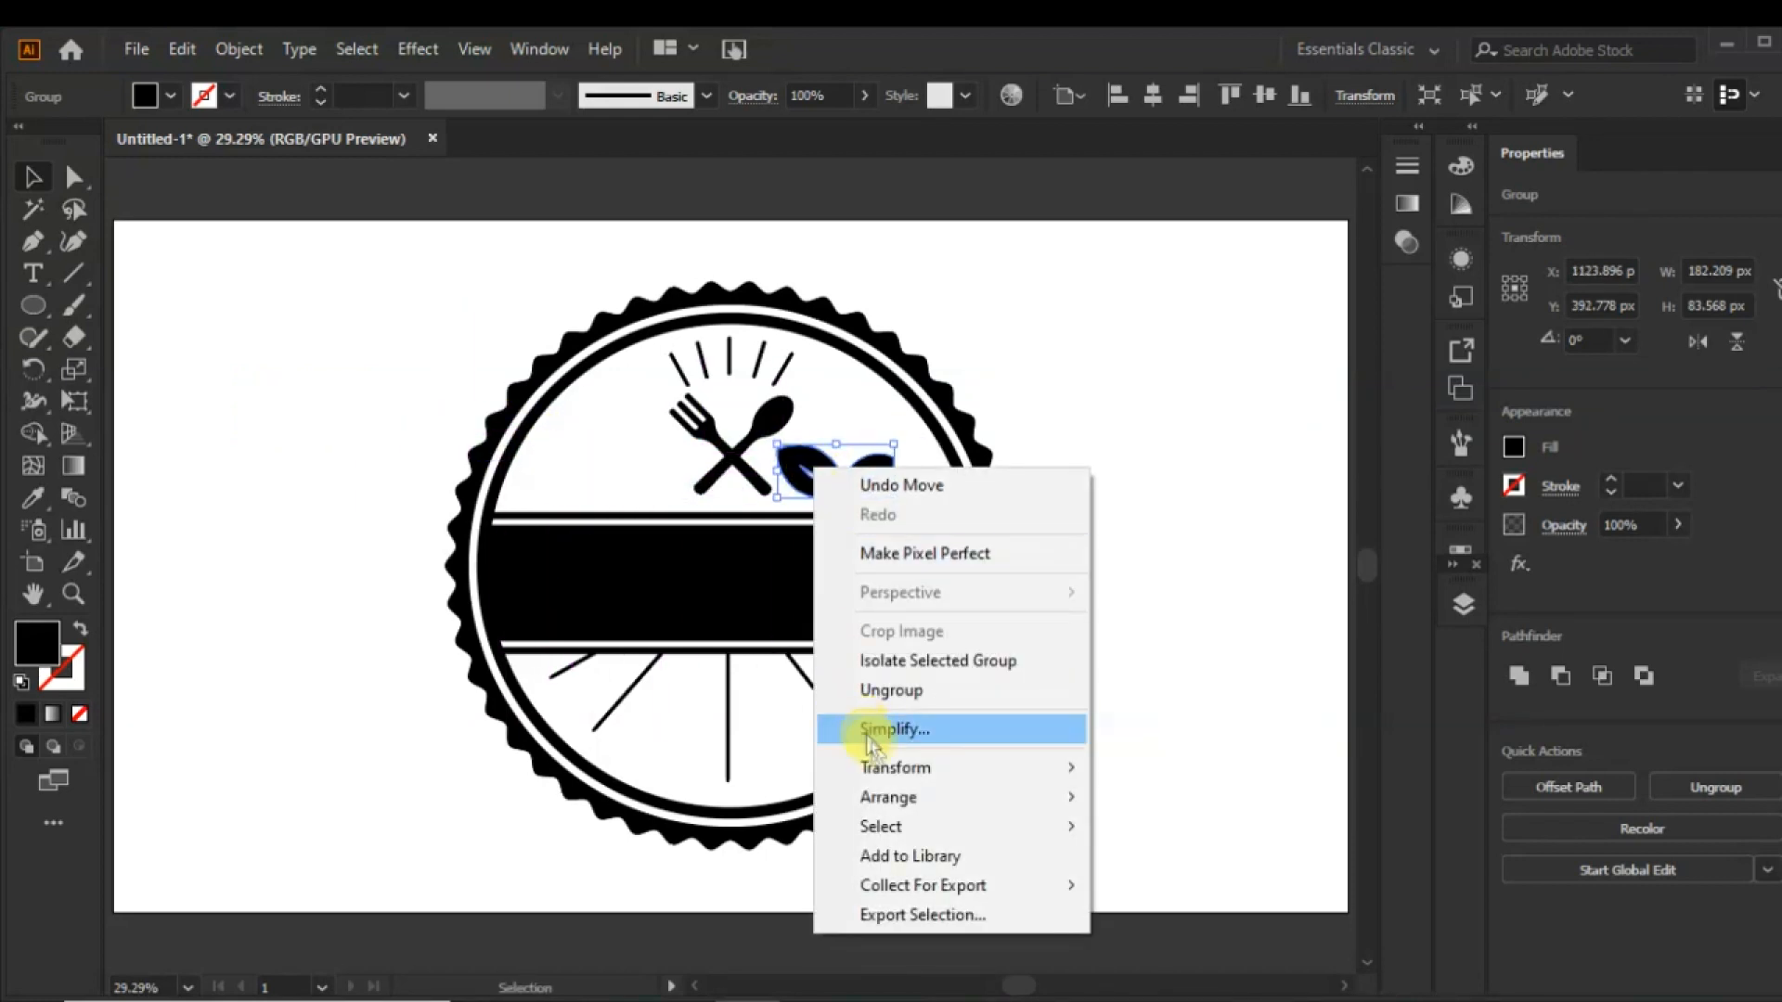
{"action": "mouse_move", "coordinate": [1077, 770]}
{"action": "left_click", "coordinate": [1205, 863]}
{"action": "left_click", "coordinate": [1383, 584]}
{"action": "left_click_drag", "start_coordinate": [861, 504], "coordinate": [661, 464]}
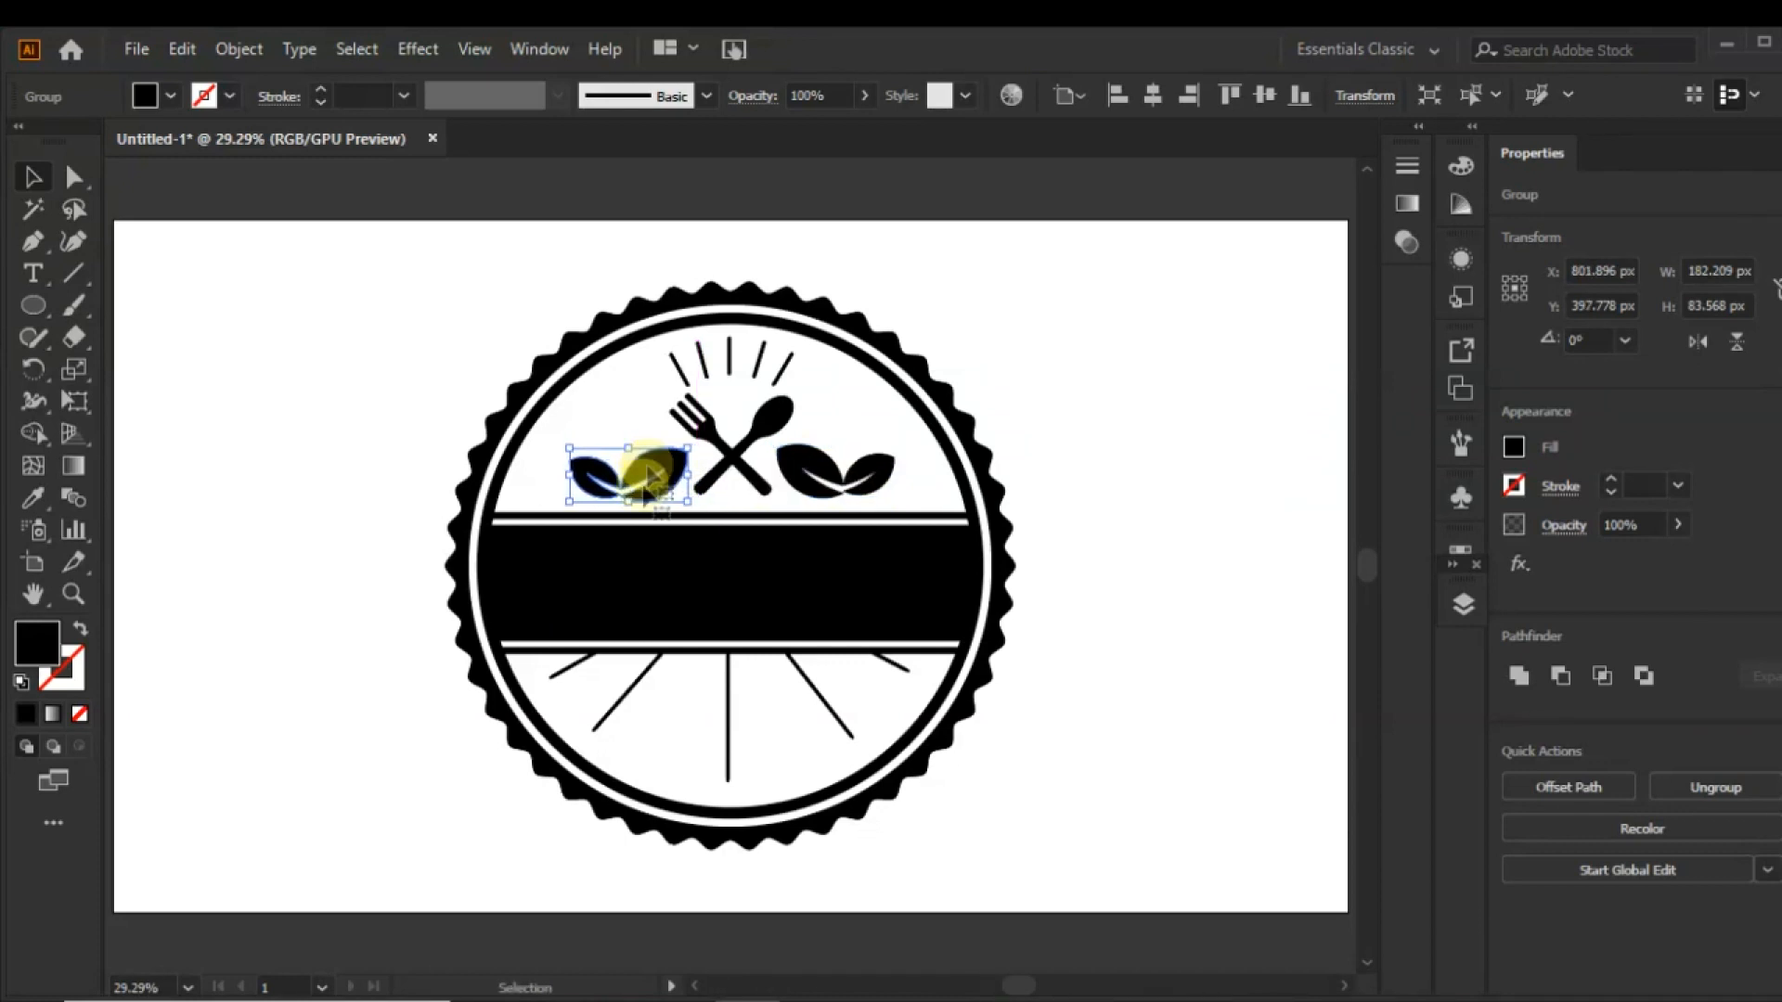
{"action": "left_click", "coordinate": [1096, 378]}
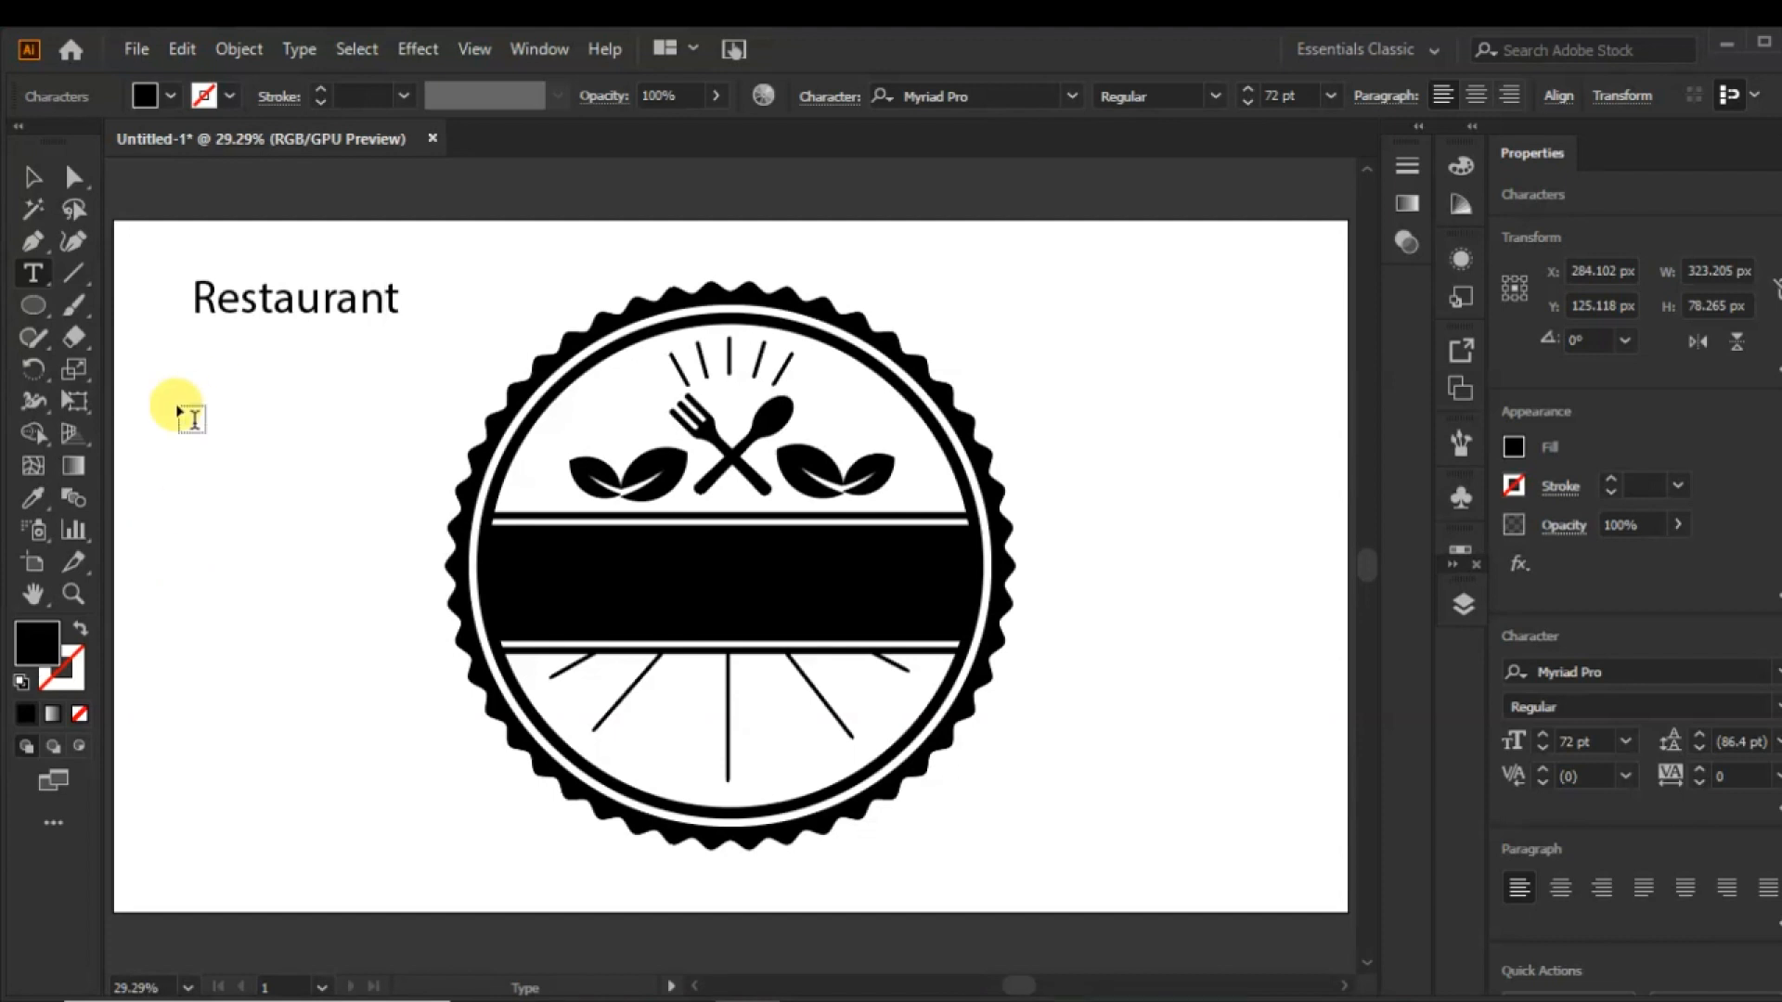
- Set the "Restaurant" text in the Cream Cake font
{"action": "left_click", "coordinate": [30, 178]}
{"action": "left_click", "coordinate": [1073, 96]}
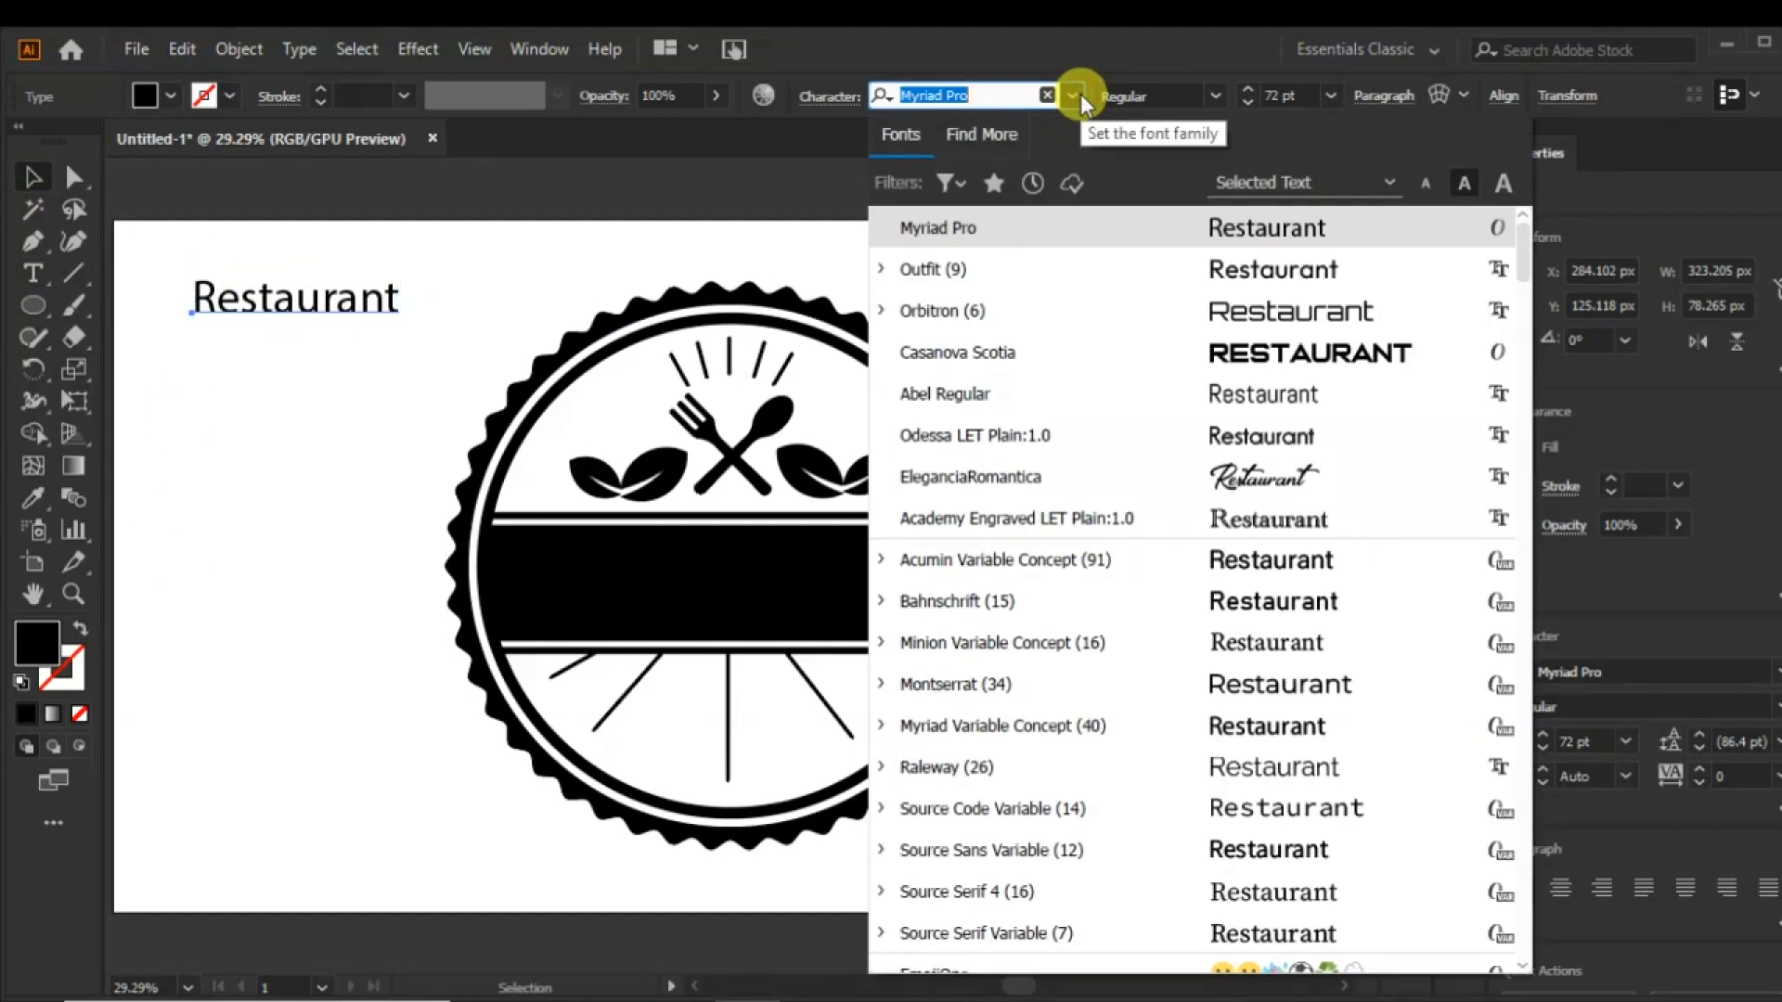
{"action": "scroll", "coordinate": [1290, 522], "scroll_direction": "down", "scroll_amount": 10}
{"action": "left_click", "coordinate": [1290, 483]}
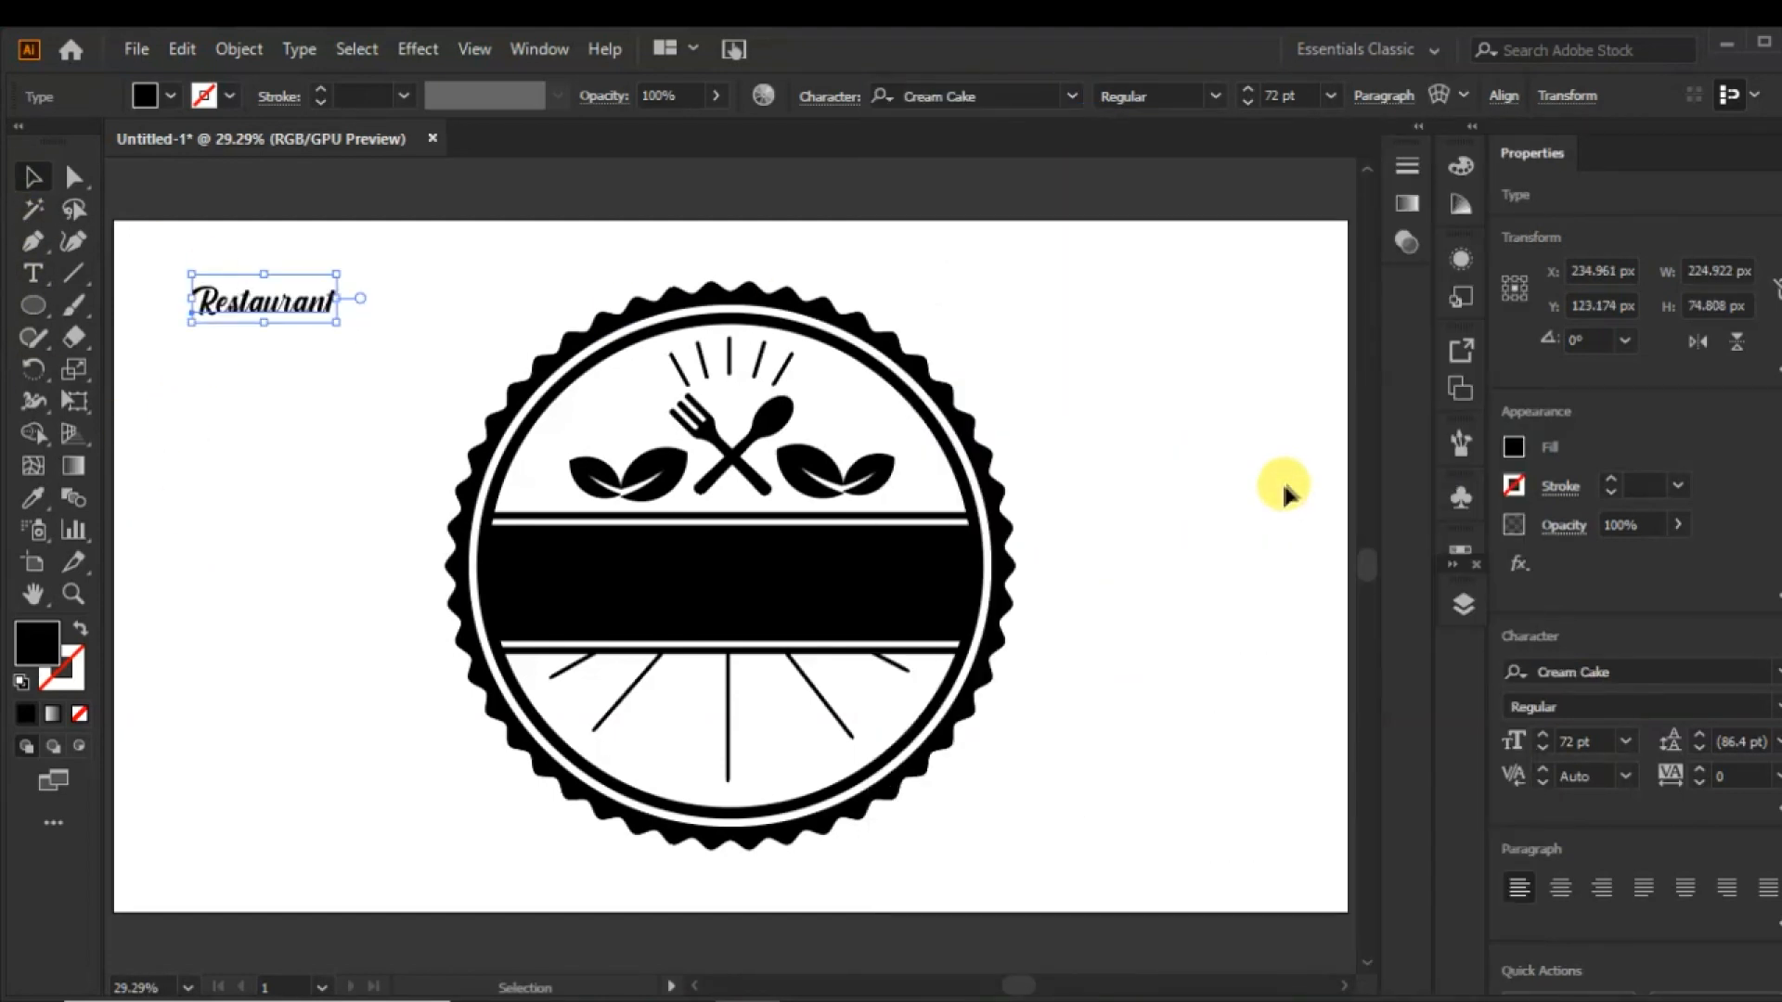
- Enlarge the "Restaurant" text to 230 pt, place it over the black band and fill it white
{"action": "left_click_drag", "start_coordinate": [336, 323], "coordinate": [616, 517]}
{"action": "left_click_drag", "start_coordinate": [464, 381], "coordinate": [764, 597]}
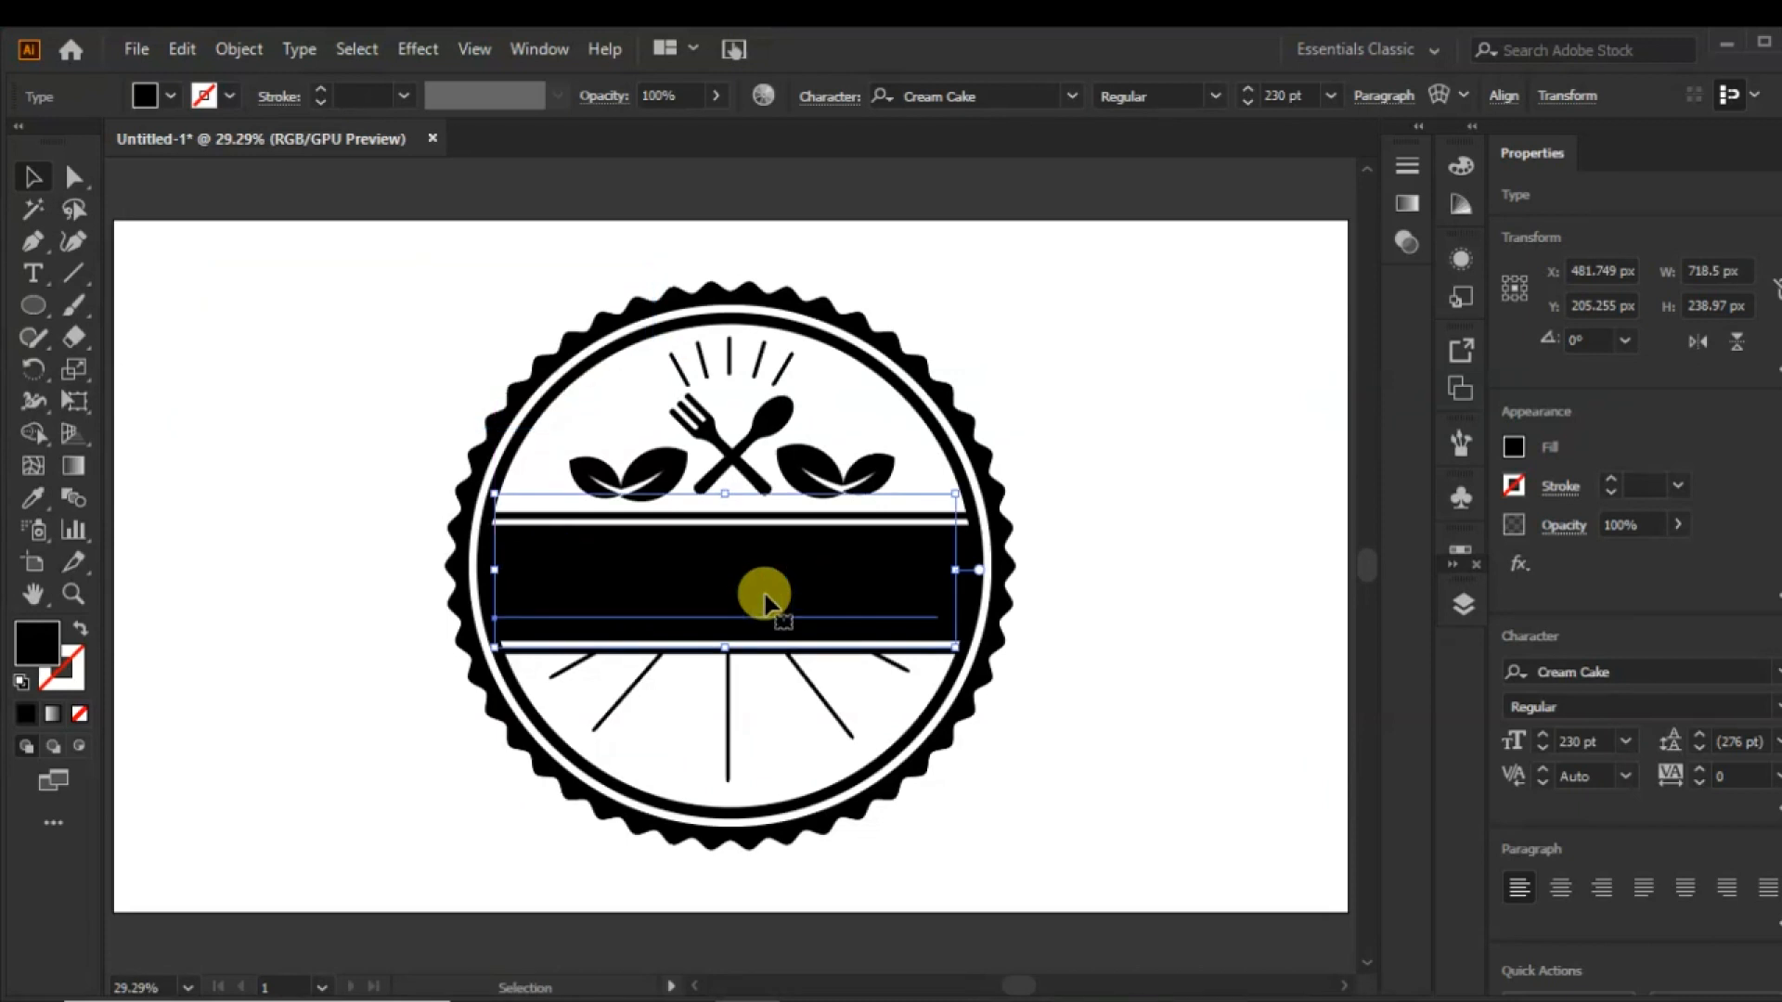
{"action": "left_click", "coordinate": [171, 96]}
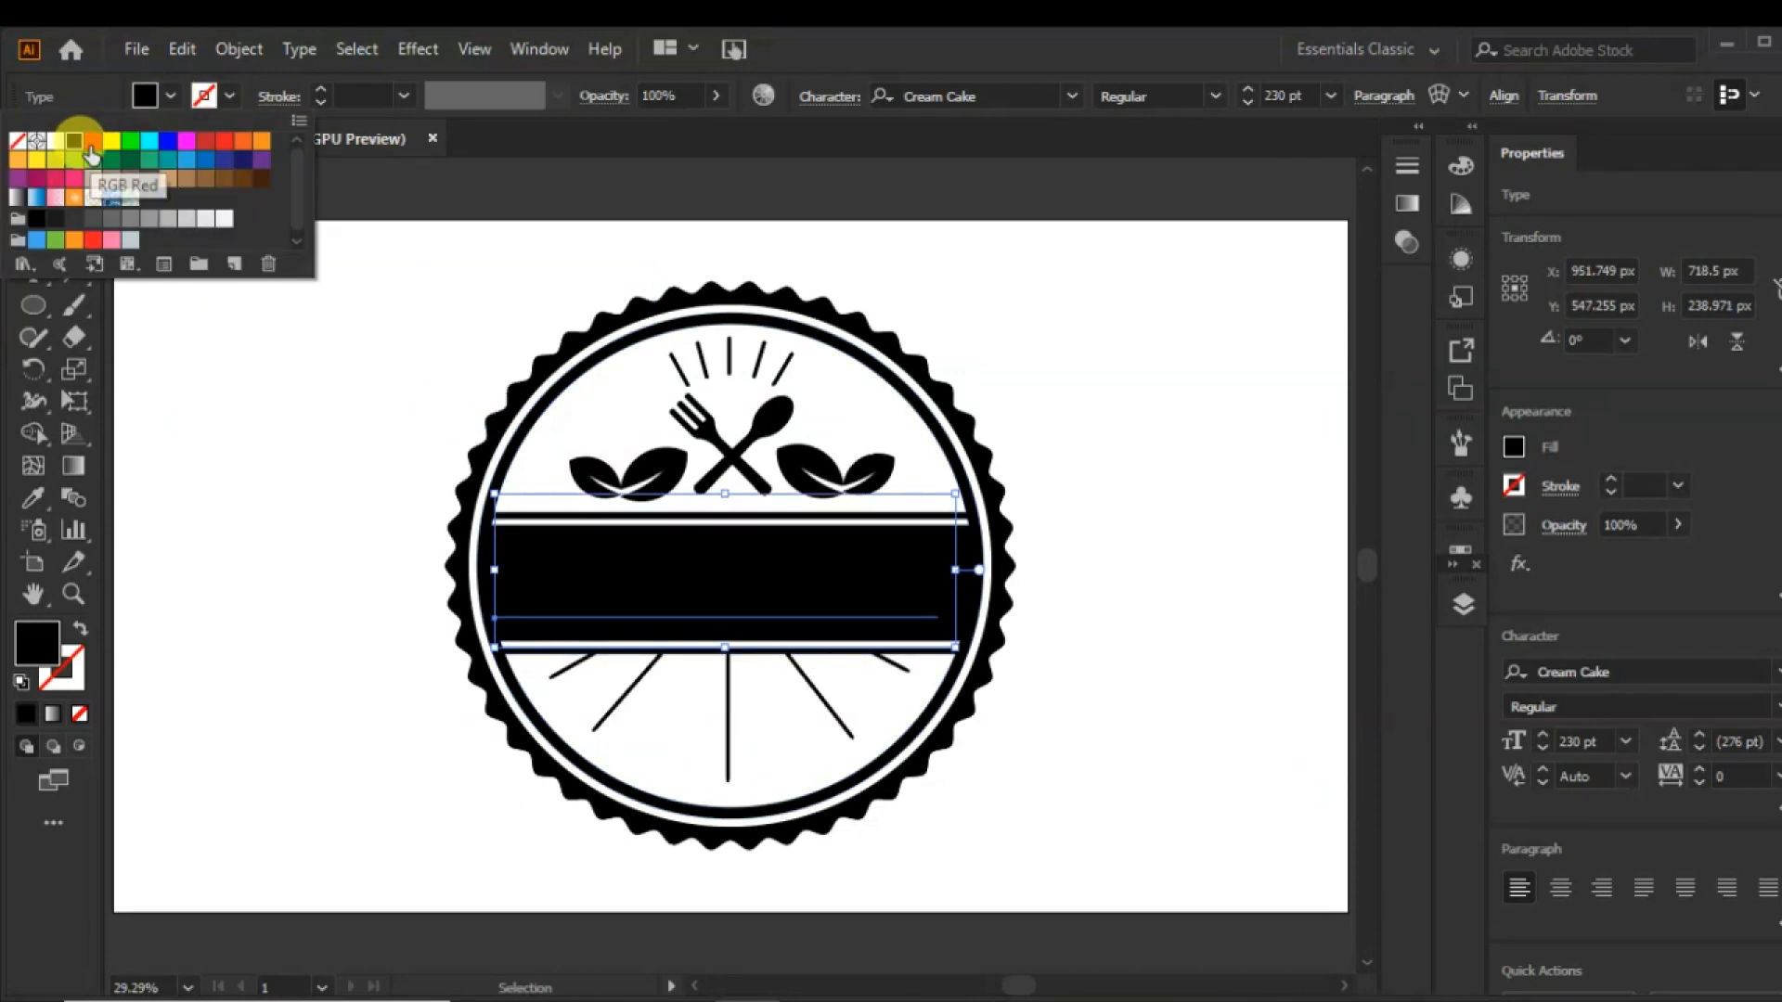
{"action": "left_click", "coordinate": [56, 140]}
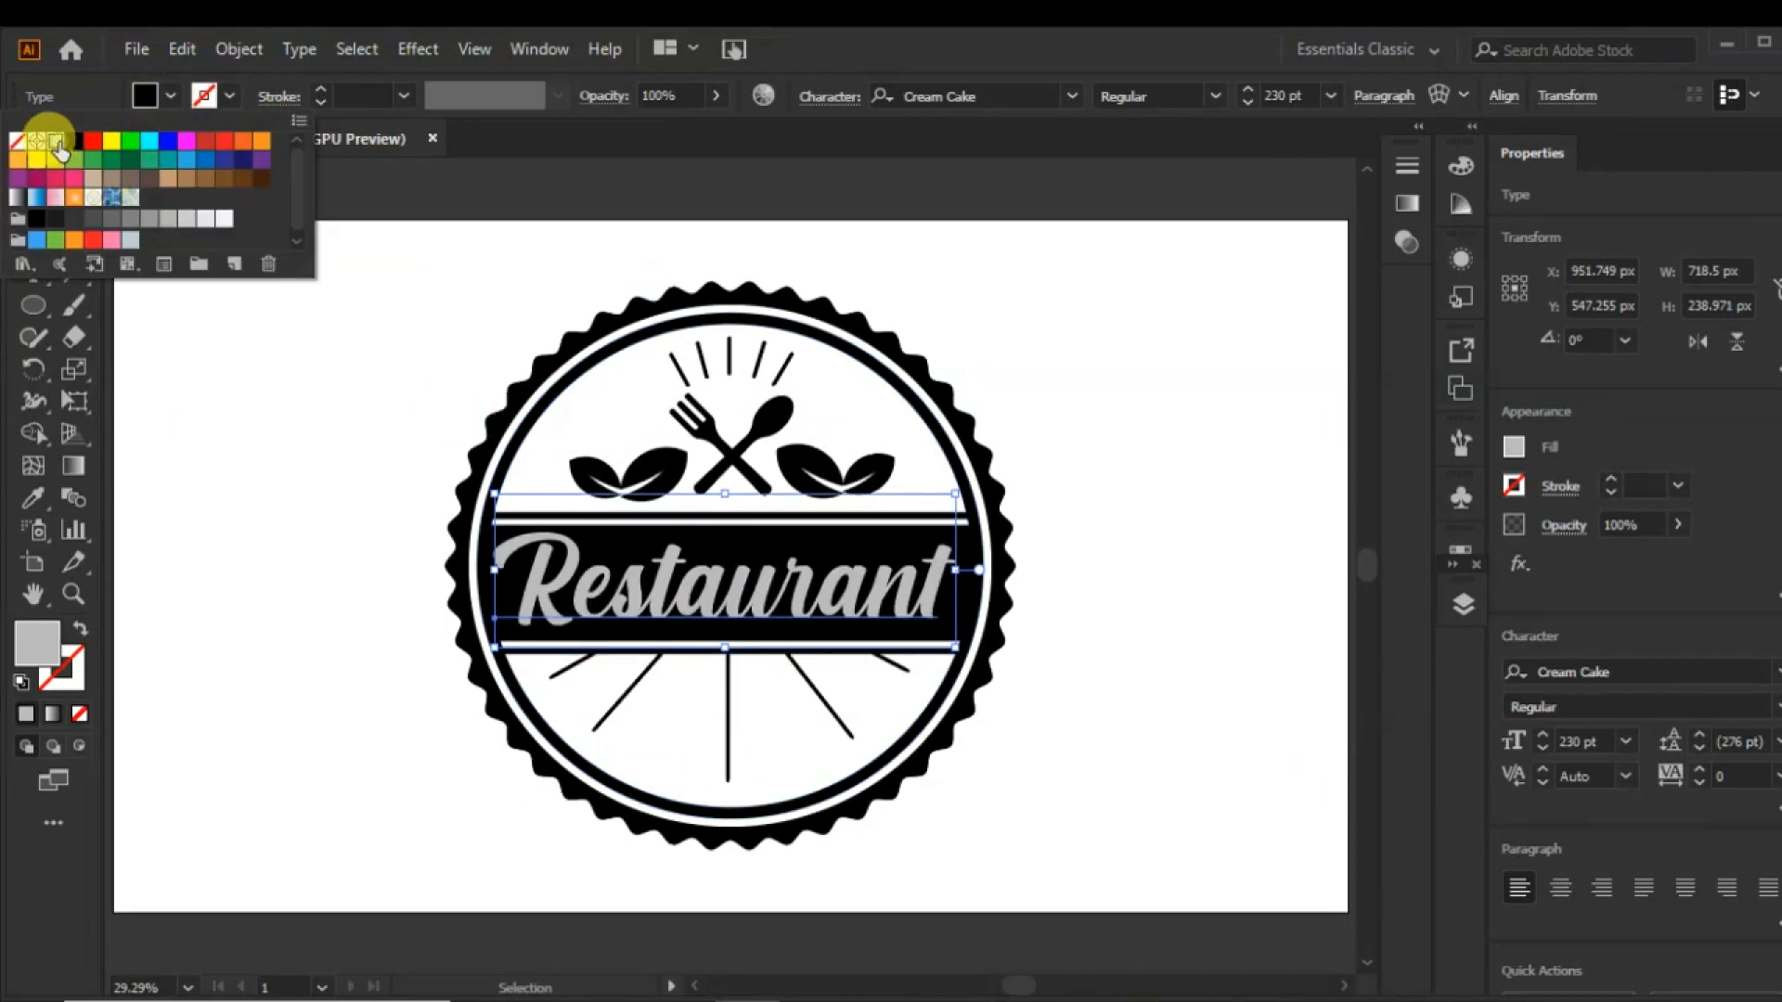
- Reduce the "Restaurant" text to fit the band's upper part and stretch it to about 702 px wide
{"action": "left_click", "coordinate": [1543, 751]}
{"action": "left_click", "coordinate": [1542, 750]}
{"action": "mouse_move", "coordinate": [742, 598]}
{"action": "left_mouse_down"}
{"action": "mouse_move", "coordinate": [757, 561]}
{"action": "mouse_move", "coordinate": [770, 580]}
{"action": "left_mouse_up"}
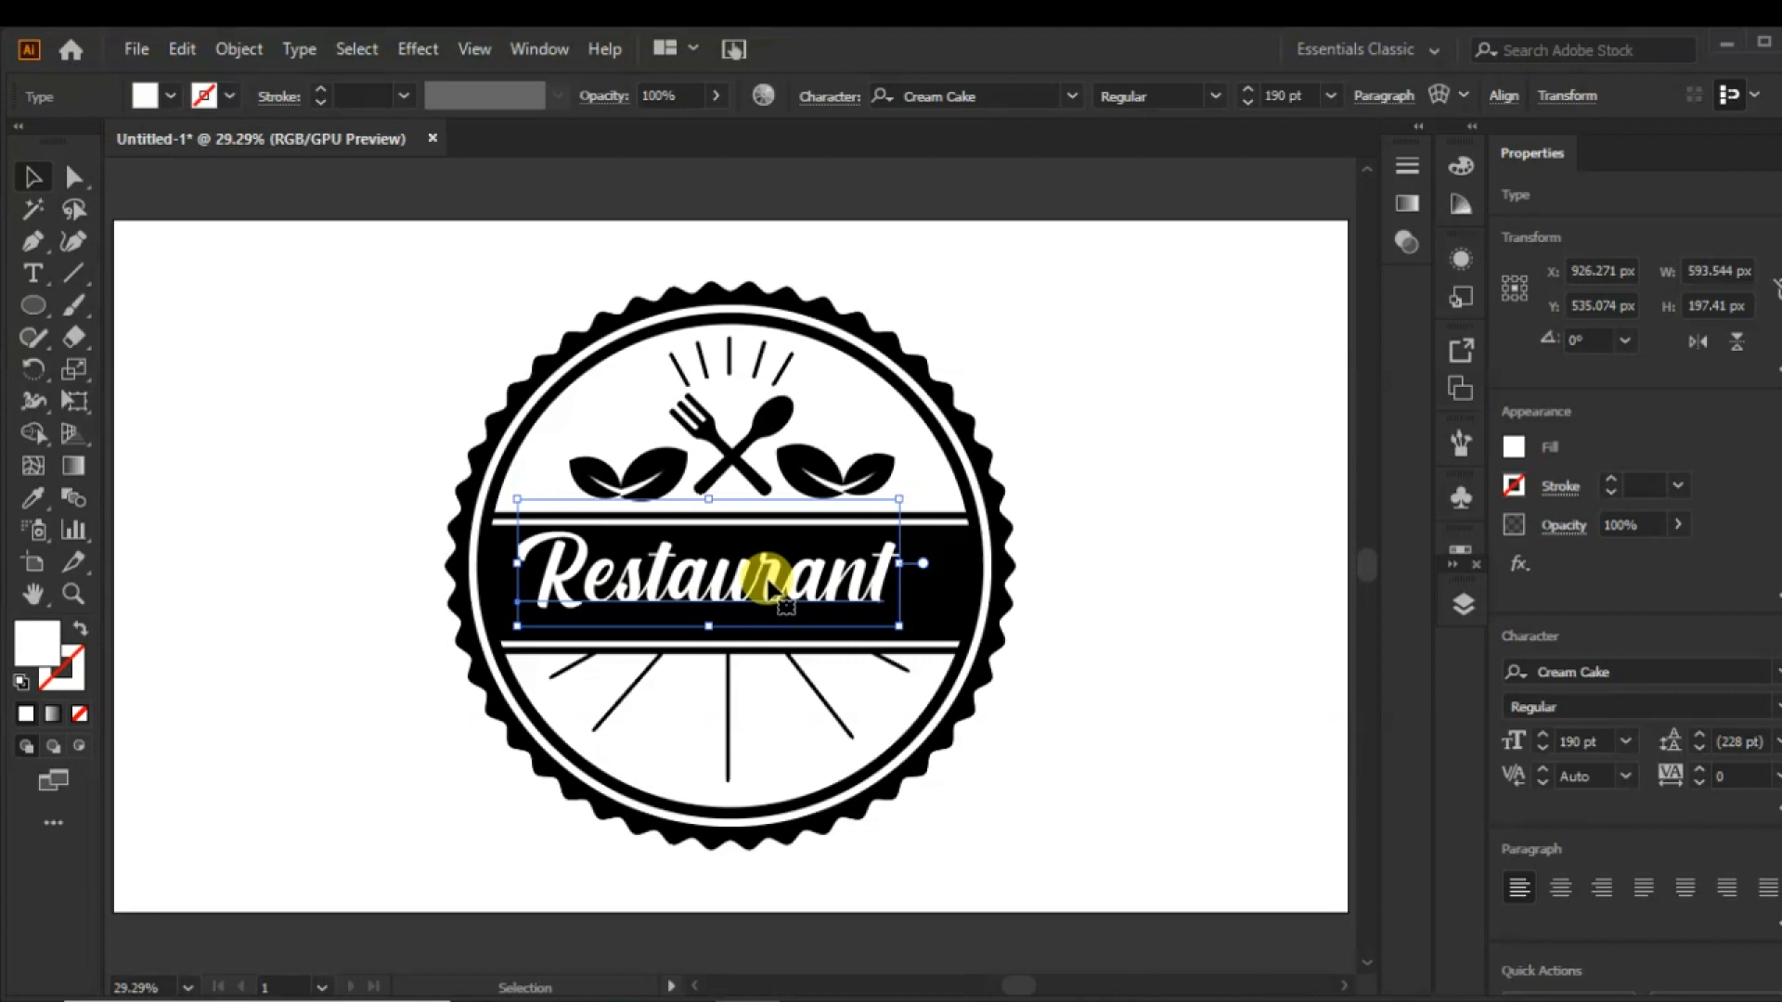
{"action": "left_click_drag", "start_coordinate": [898, 564], "coordinate": [942, 574]}
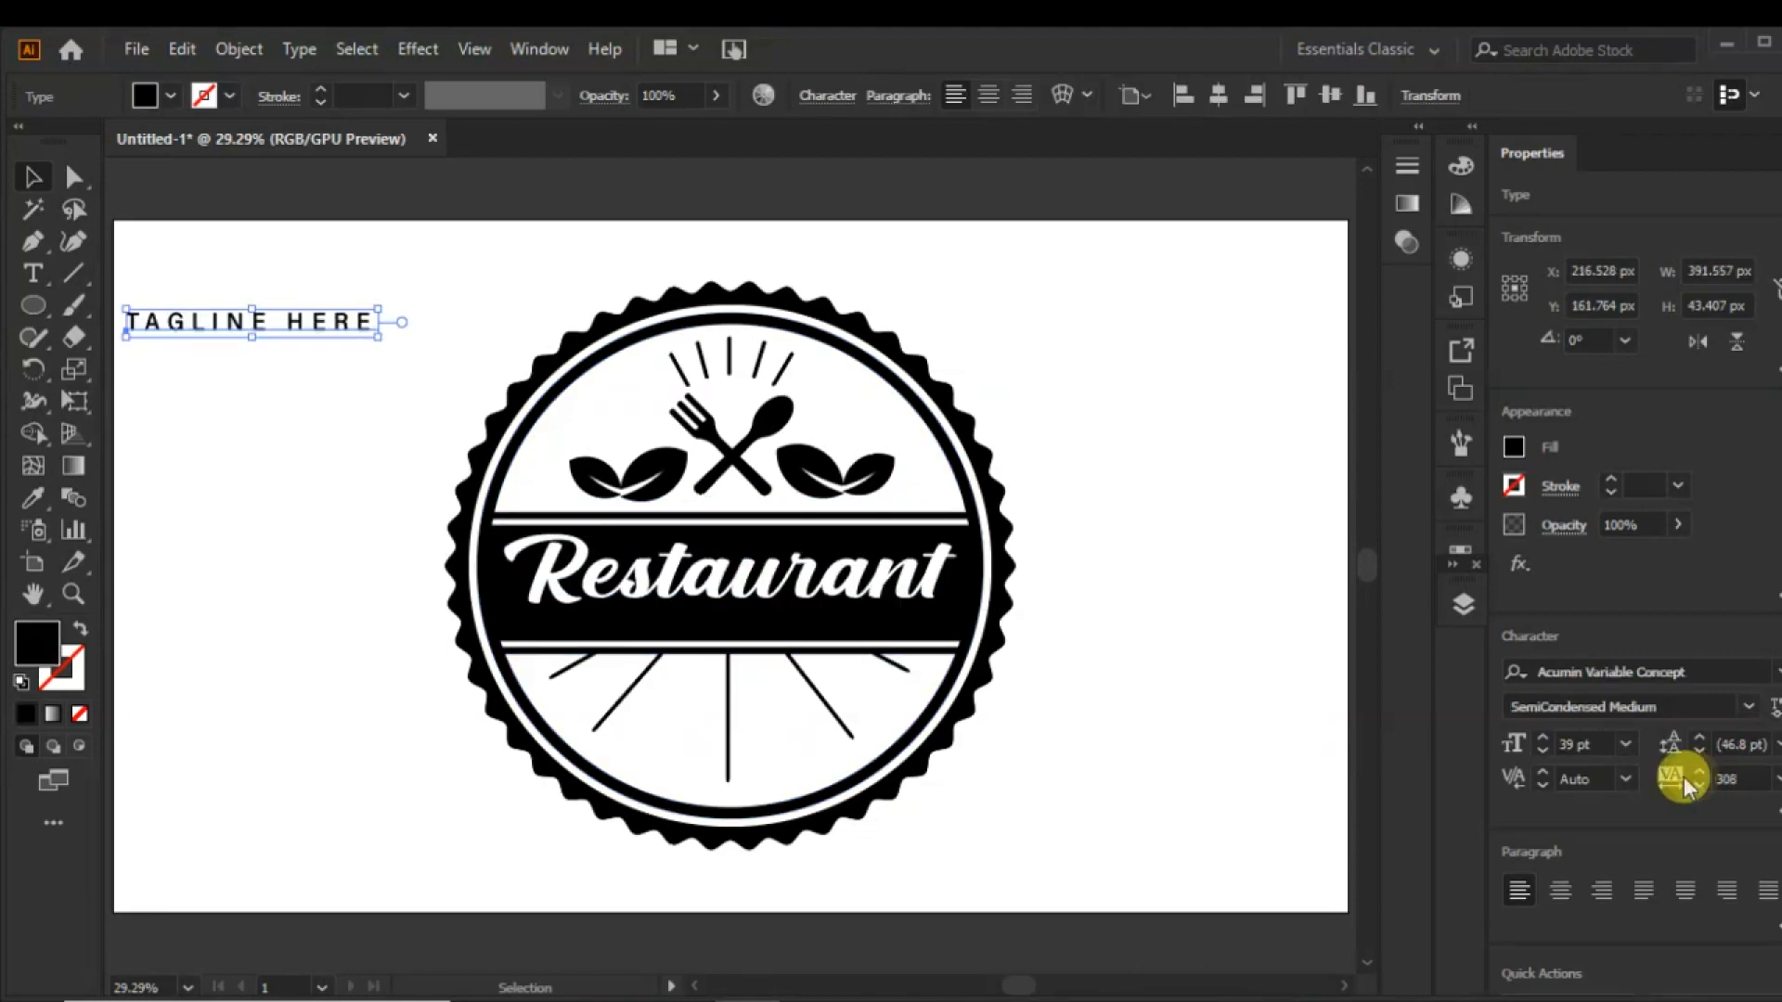
- Place the "TAGLINE HERE" text on the band beneath "Restaurant" and fill it white
{"action": "left_click_drag", "start_coordinate": [336, 330], "coordinate": [819, 629]}
{"action": "left_click", "coordinate": [169, 96]}
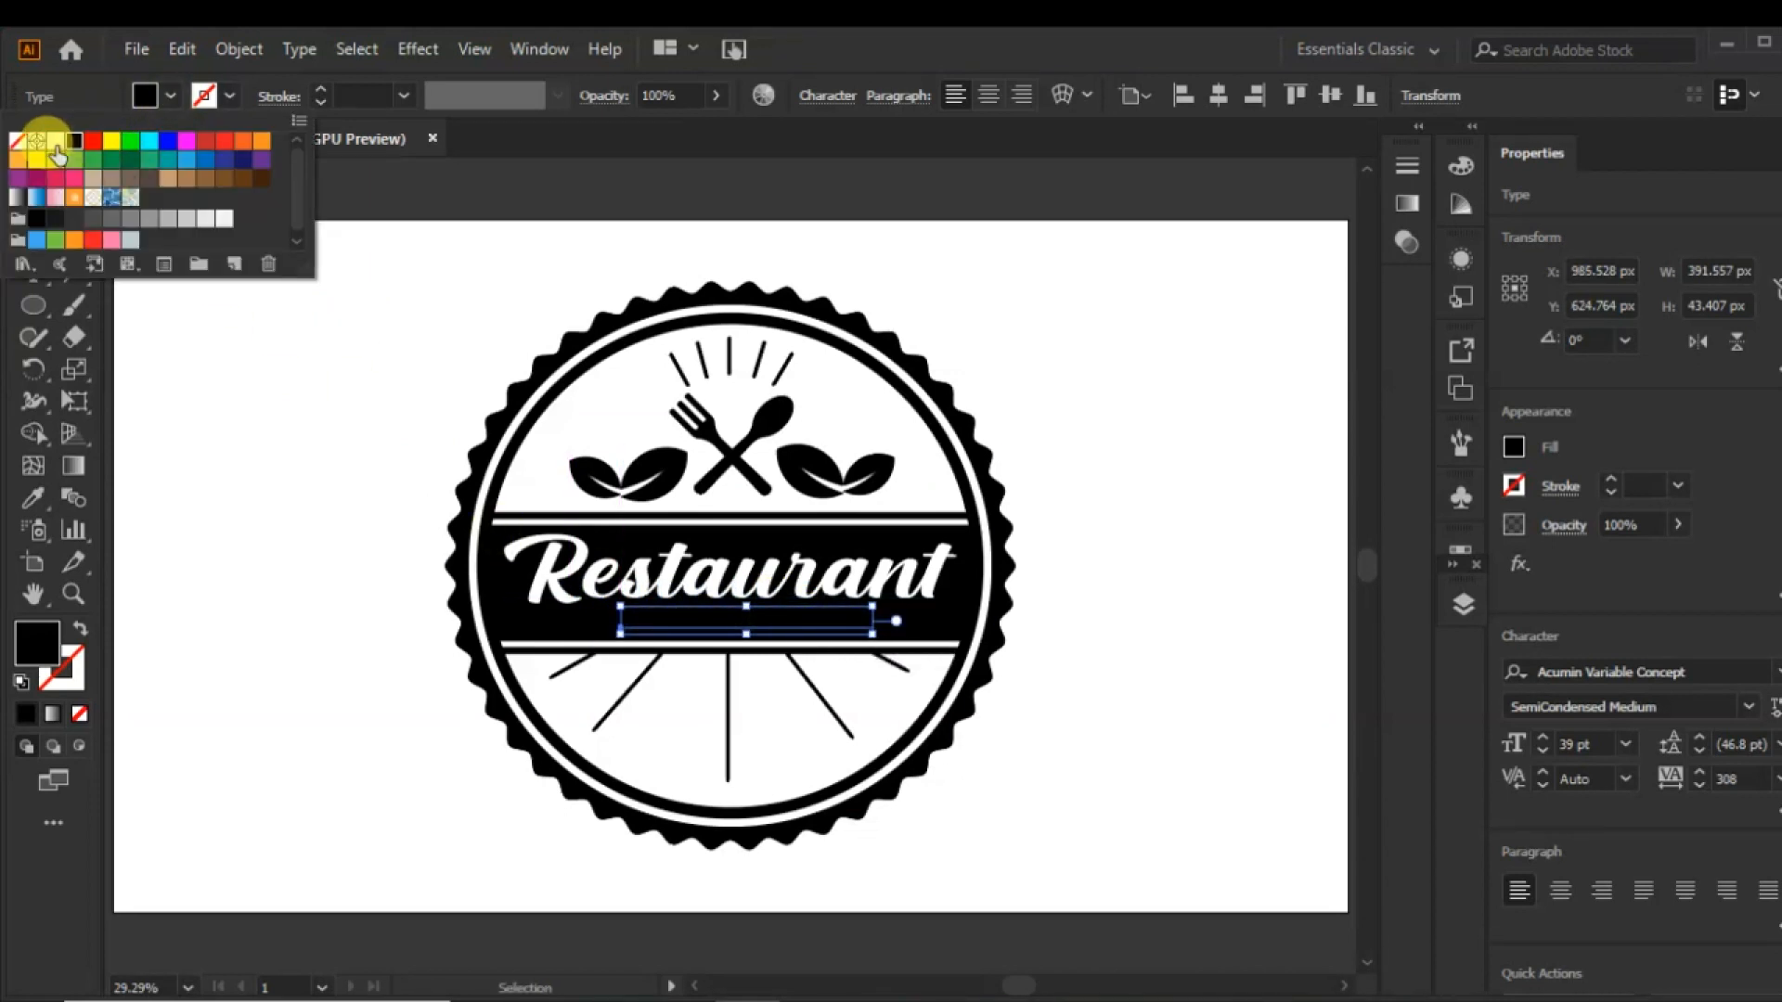
{"action": "left_click", "coordinate": [56, 141]}
{"action": "left_click", "coordinate": [291, 427]}
{"action": "left_click", "coordinate": [286, 425]}
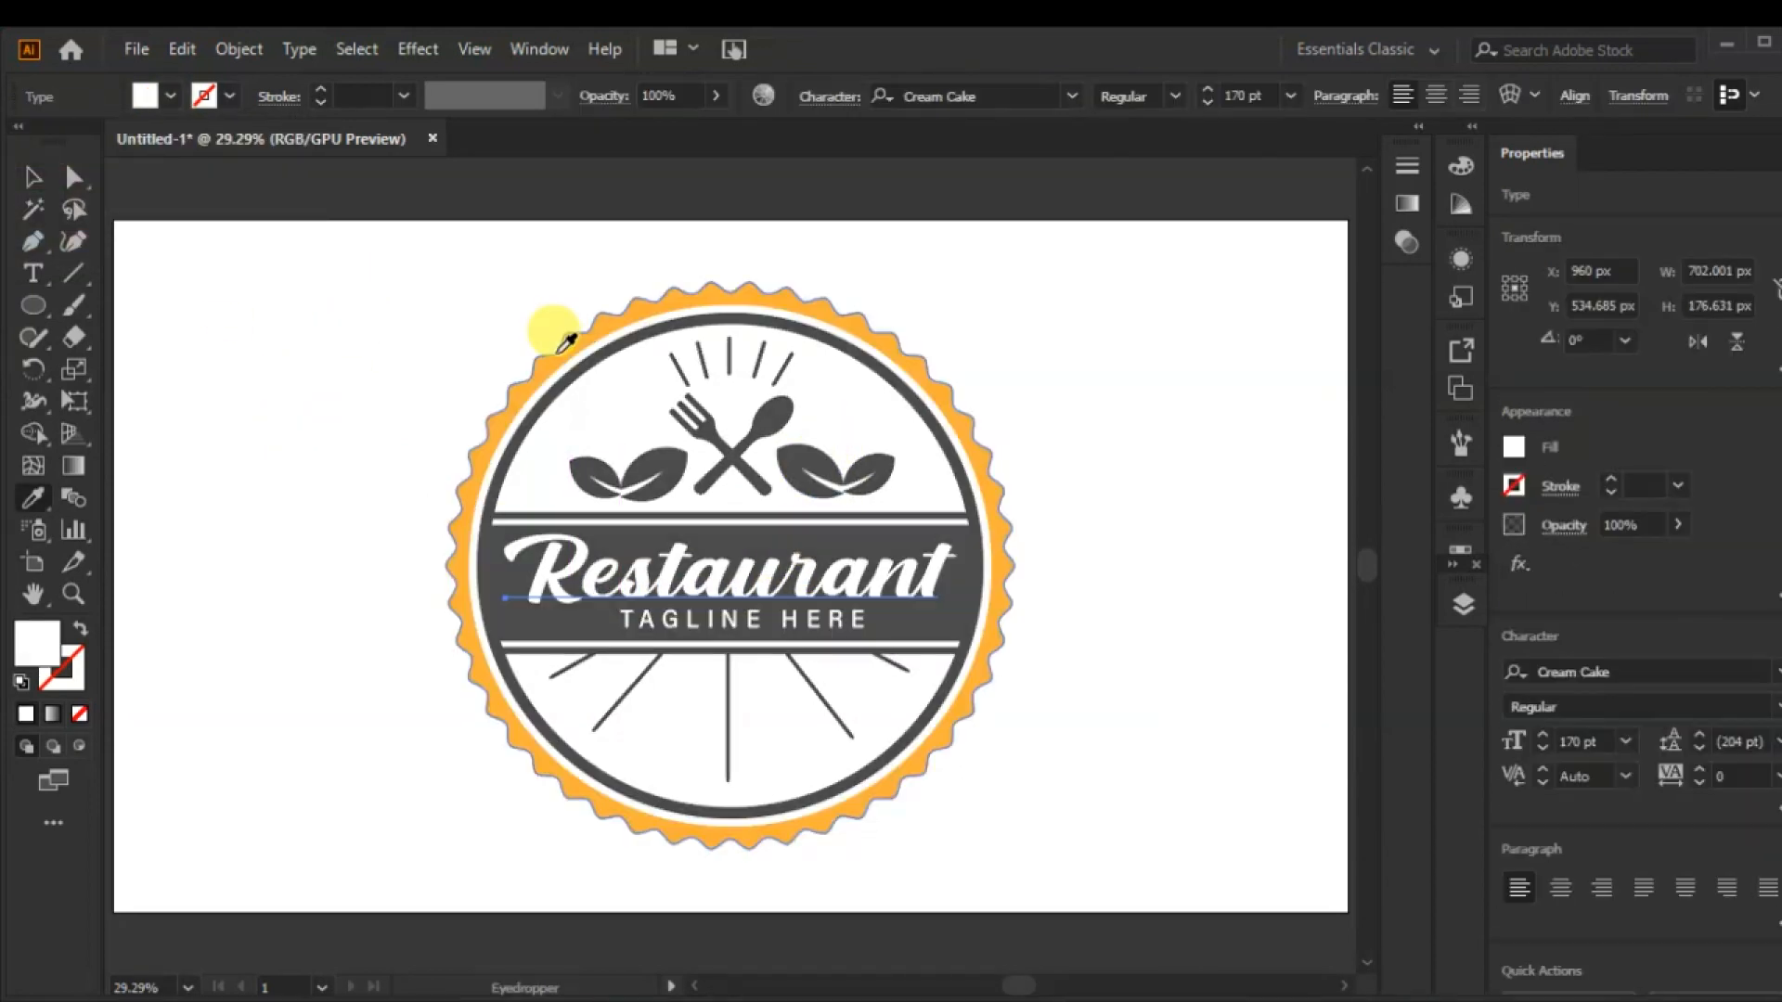
- Recolour the "Restaurant" text with the orange sampled from the badge's wavy edge
{"action": "left_click", "coordinate": [550, 358]}
{"action": "left_click", "coordinate": [33, 177]}
{"action": "left_click", "coordinate": [305, 494]}
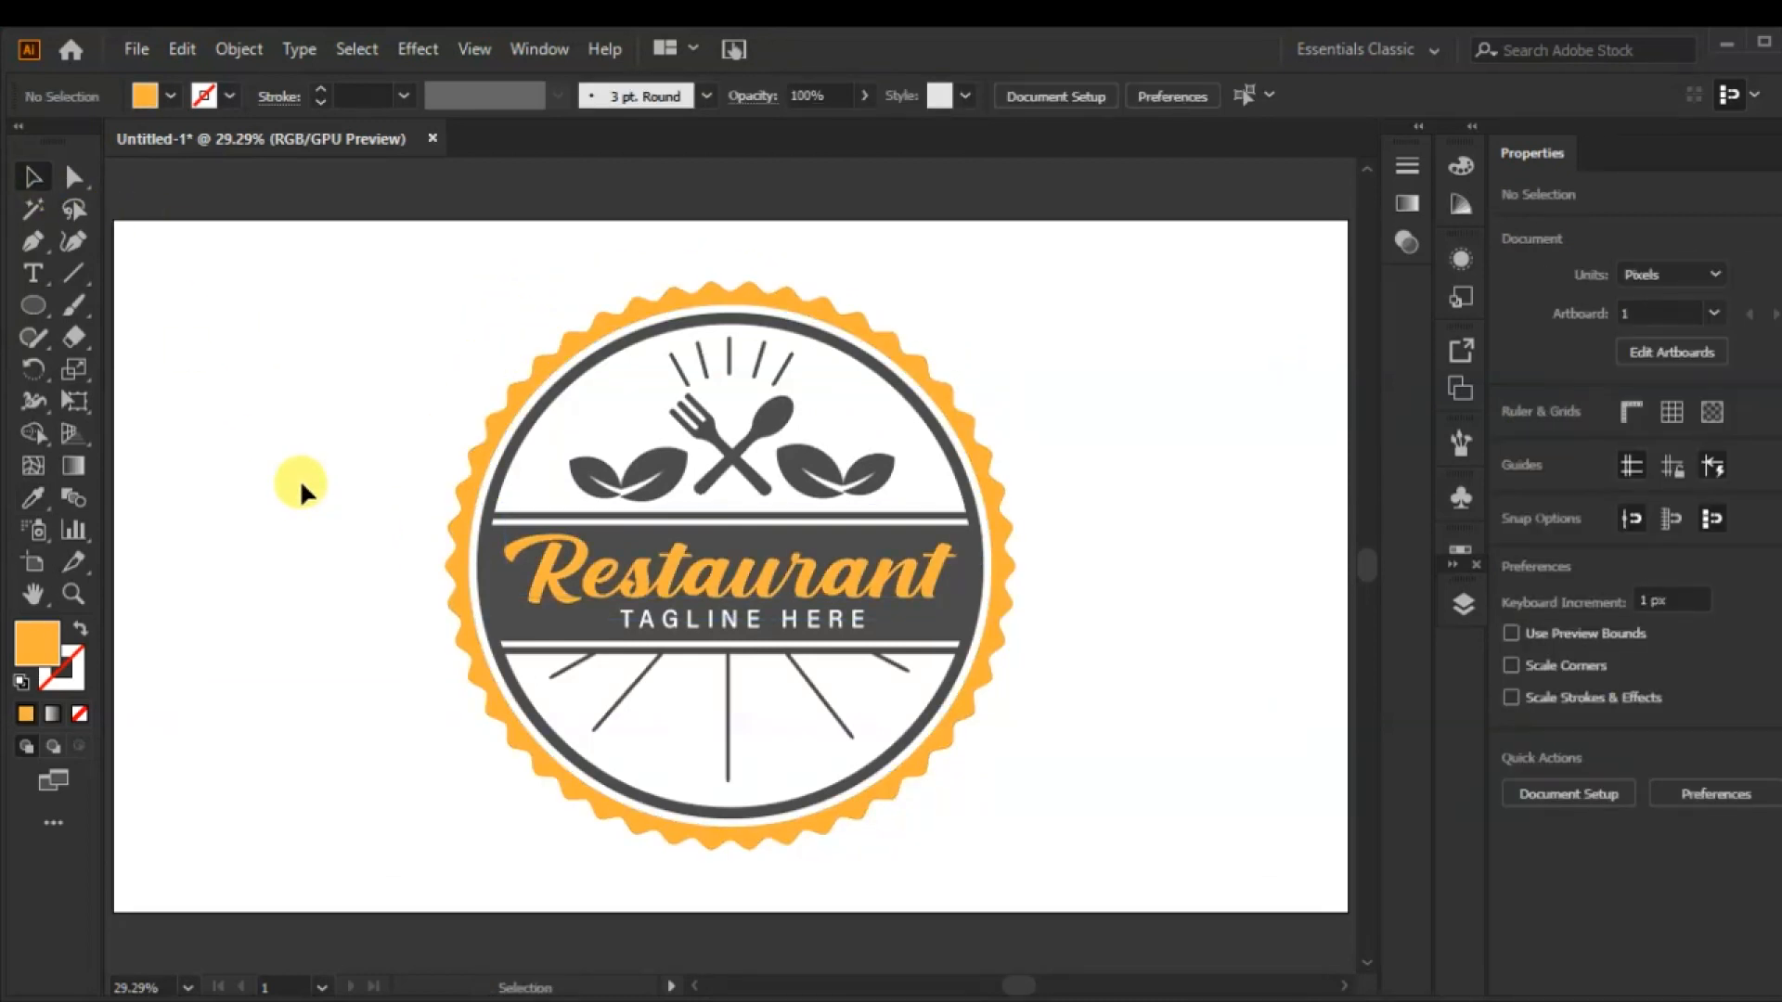
- Select the whole badge artwork and group it
{"action": "left_click_drag", "start_coordinate": [1147, 362], "coordinate": [345, 738]}
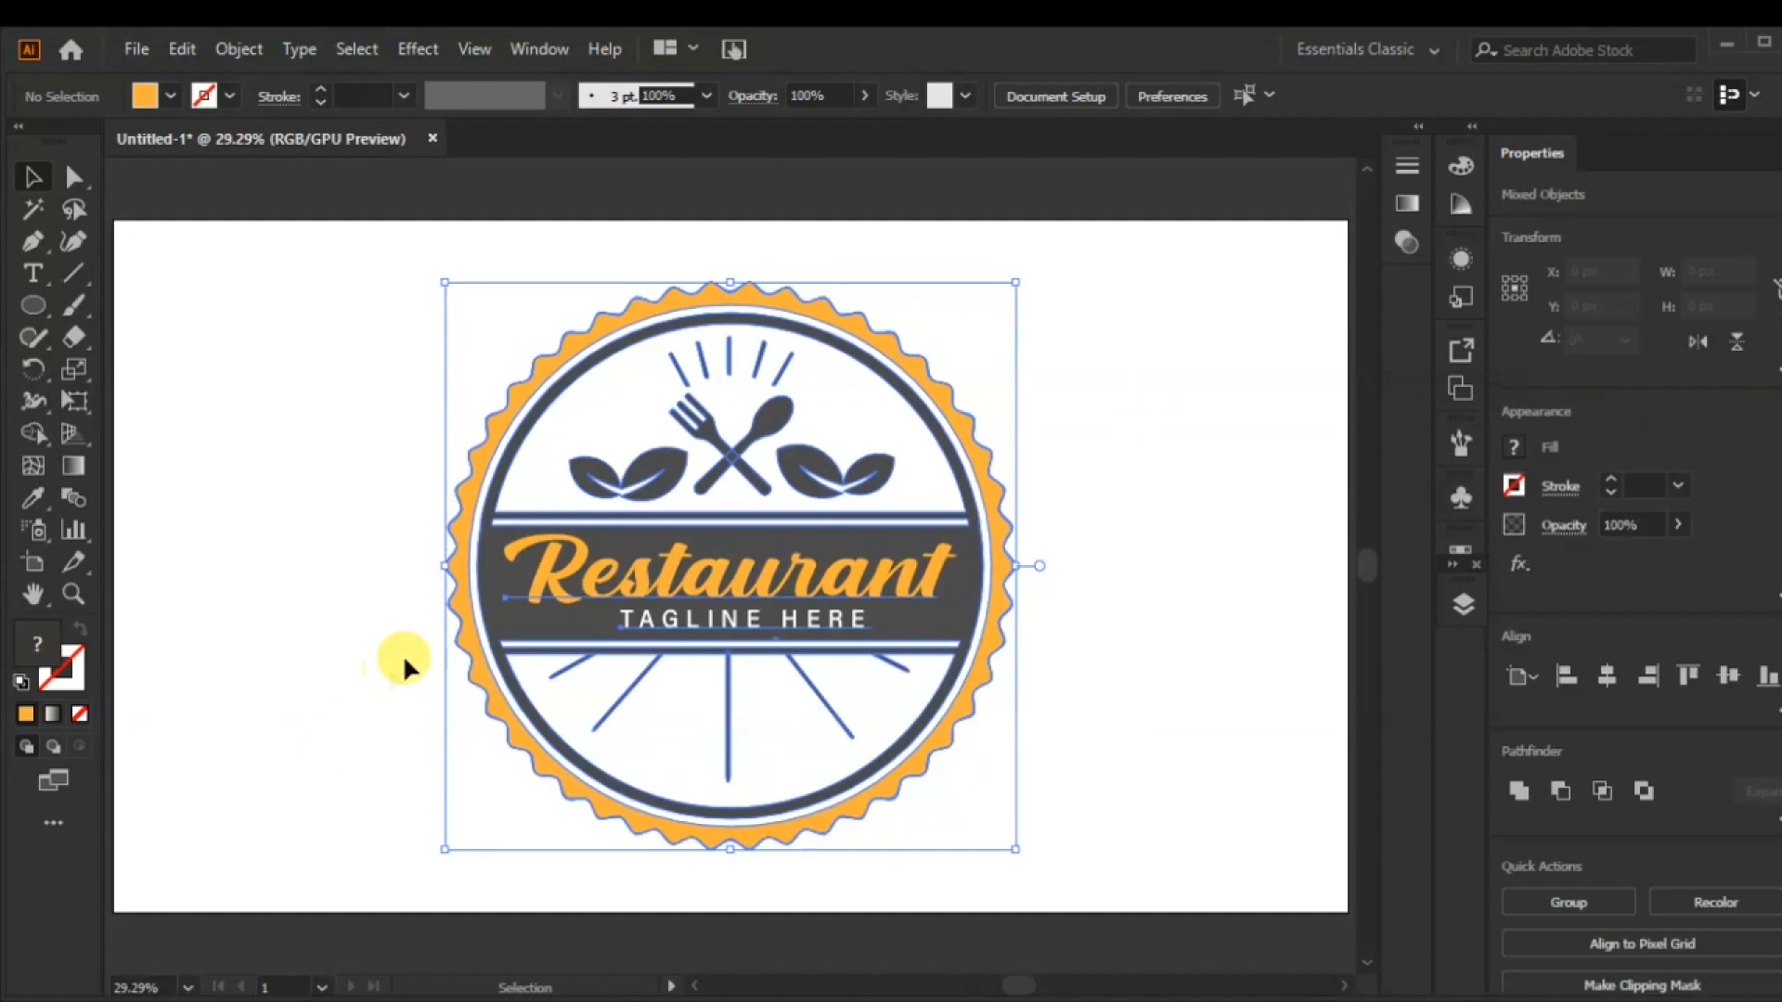
{"action": "right_click", "coordinate": [498, 629]}
{"action": "left_click", "coordinate": [586, 382]}
{"action": "left_click", "coordinate": [1298, 489]}
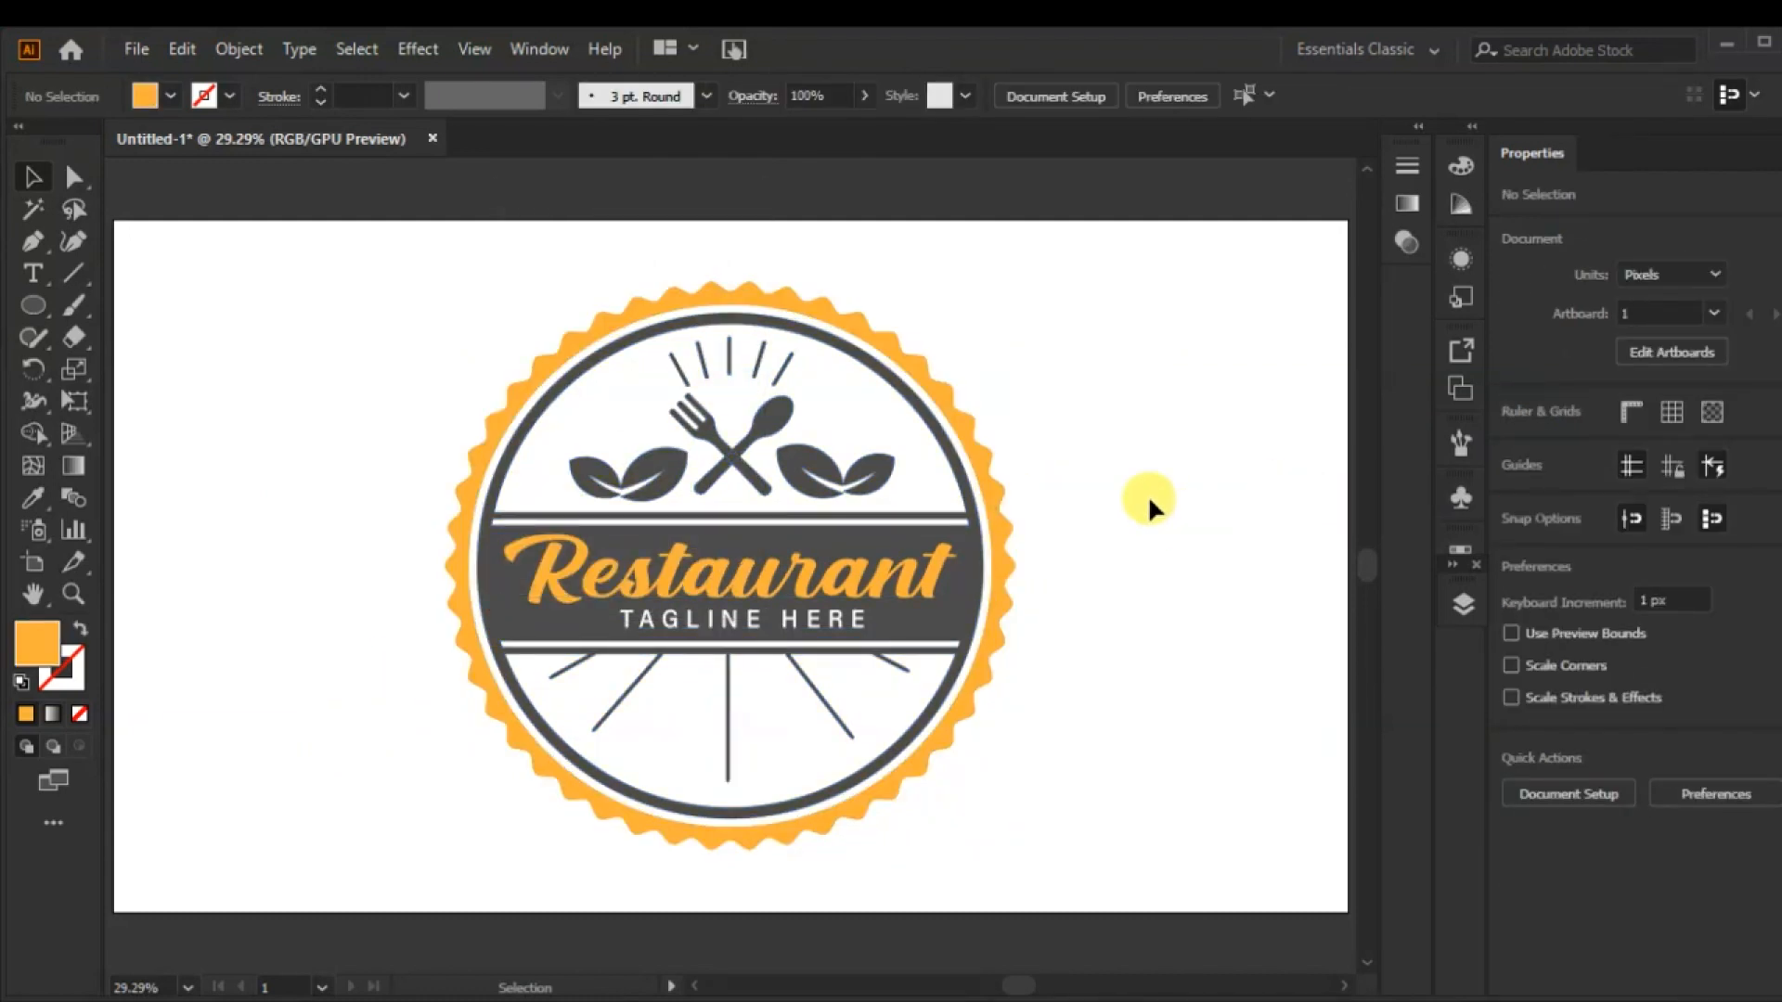